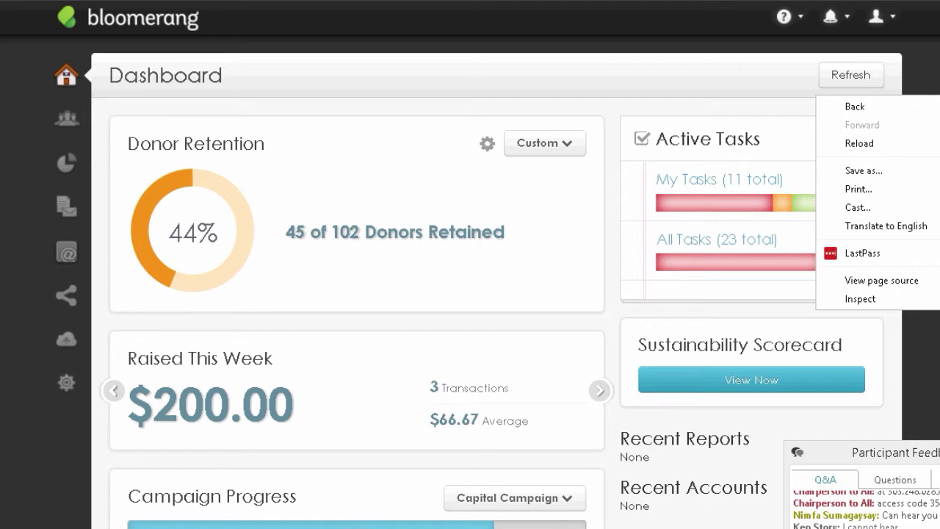
Step: Examine the Donor Retention widget on the dashboard, including its percentage and the retained donors out of the total
{"action": "key", "text": "Escape"}
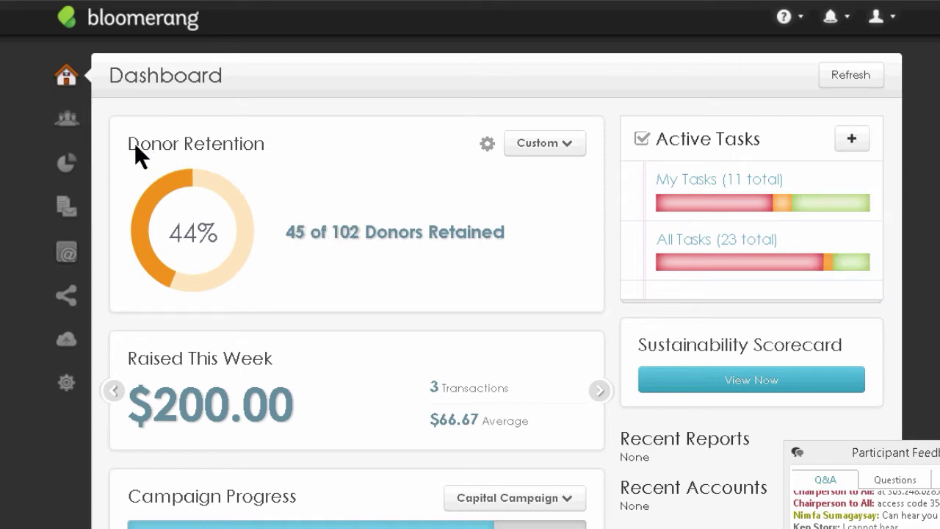
{"action": "left_click_drag", "start_coordinate": [130, 144], "coordinate": [539, 267]}
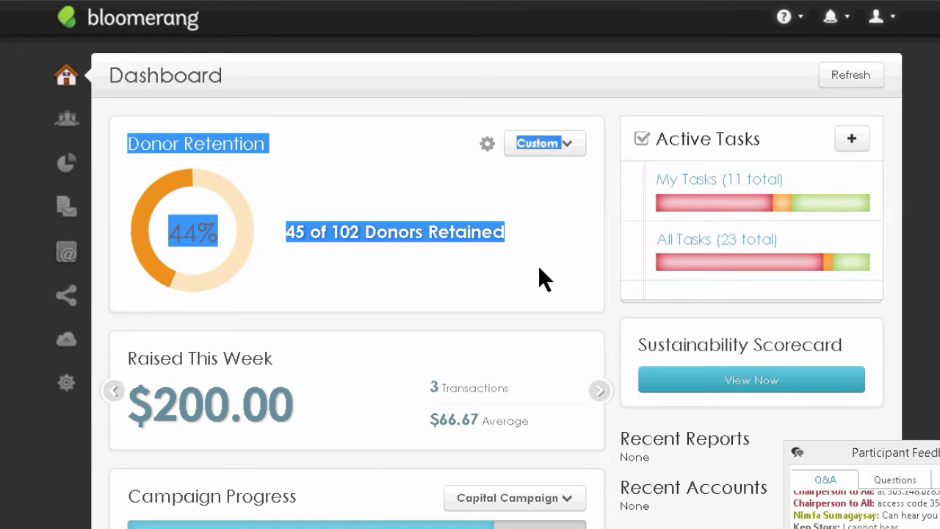
{"action": "left_click", "coordinate": [538, 267]}
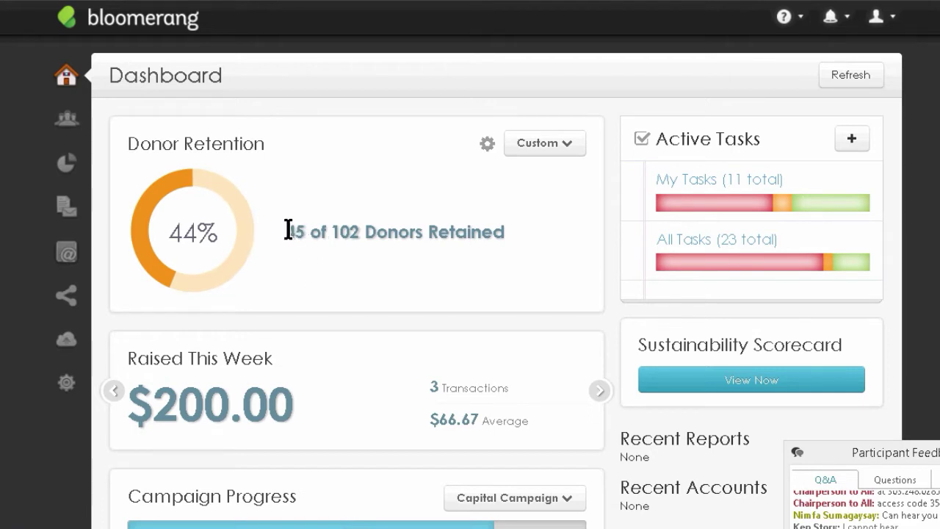
{"action": "left_click_drag", "start_coordinate": [288, 230], "coordinate": [492, 242]}
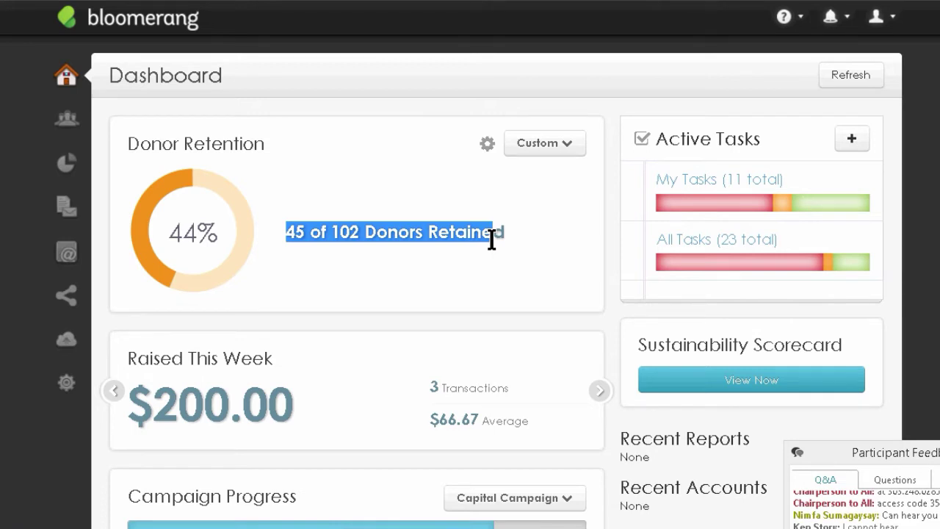
{"action": "left_click", "coordinate": [369, 237]}
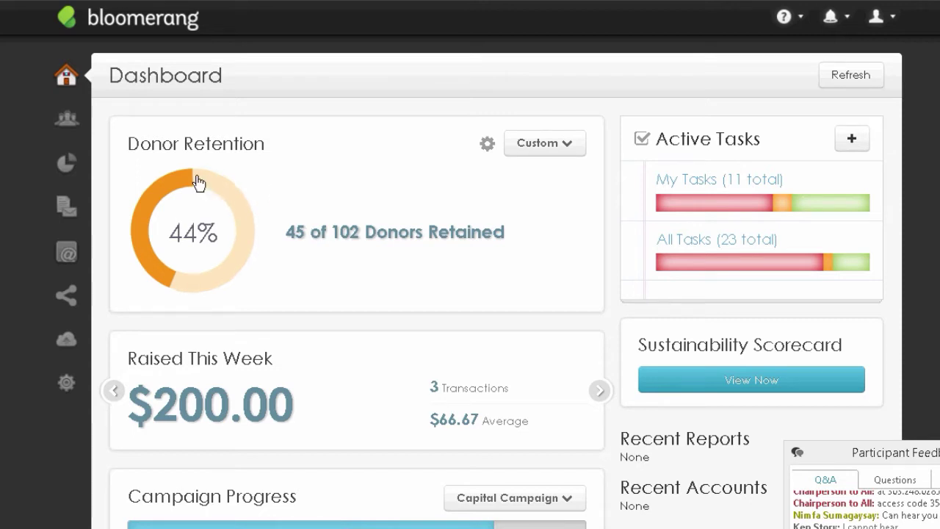
{"action": "double_click", "coordinate": [227, 216]}
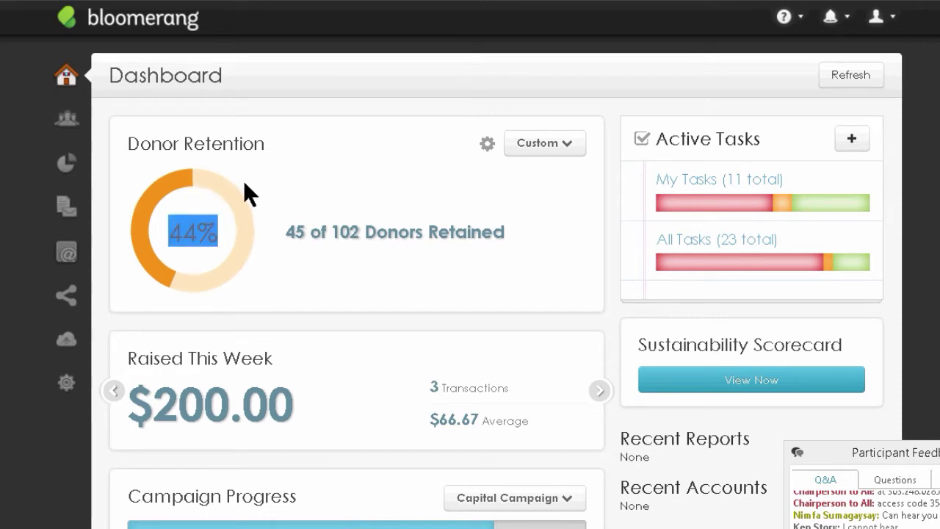
{"action": "left_click", "coordinate": [307, 217]}
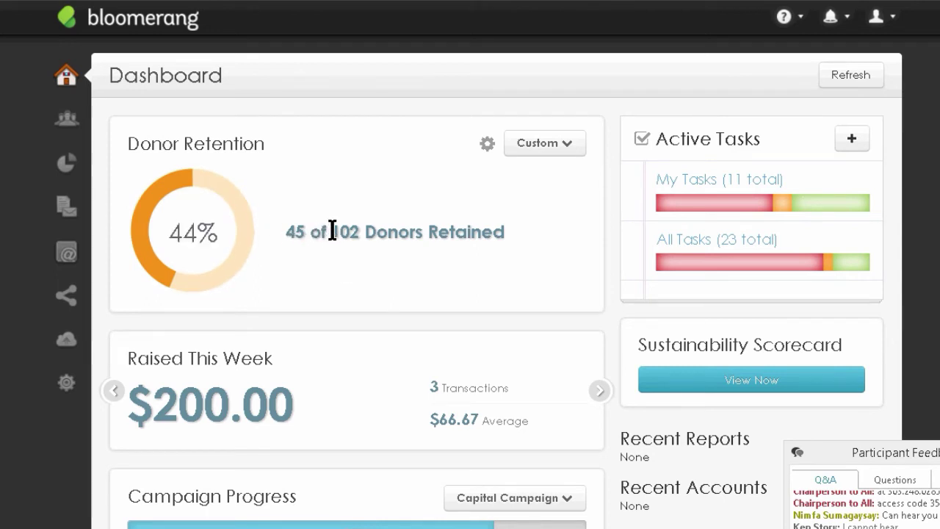
{"action": "left_click_drag", "start_coordinate": [333, 231], "coordinate": [359, 230]}
{"action": "left_click_drag", "start_coordinate": [359, 261], "coordinate": [294, 233]}
{"action": "left_click", "coordinate": [292, 232]}
{"action": "double_click", "coordinate": [293, 232]}
{"action": "left_click", "coordinate": [267, 250]}
{"action": "left_click_drag", "start_coordinate": [172, 232], "coordinate": [218, 231]}
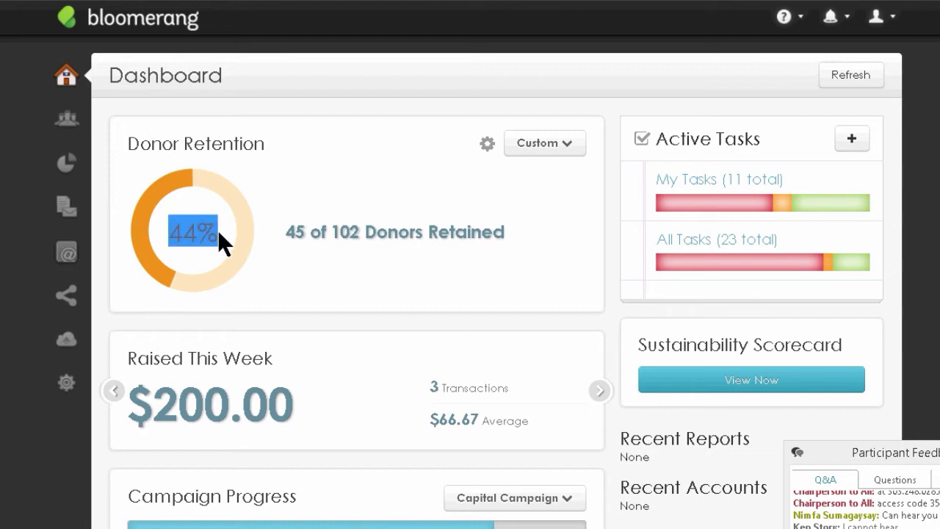
{"action": "left_click", "coordinate": [298, 260]}
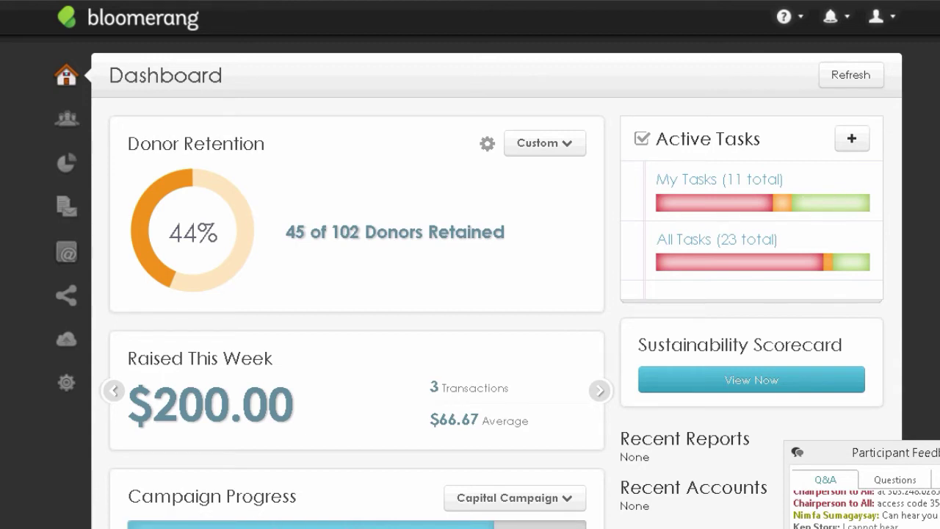
Step: Move the participant feedback window farther away so that it covers less of the dashboard
{"action": "scroll", "coordinate": [497, 281], "scroll_direction": "down", "scroll_amount": 1}
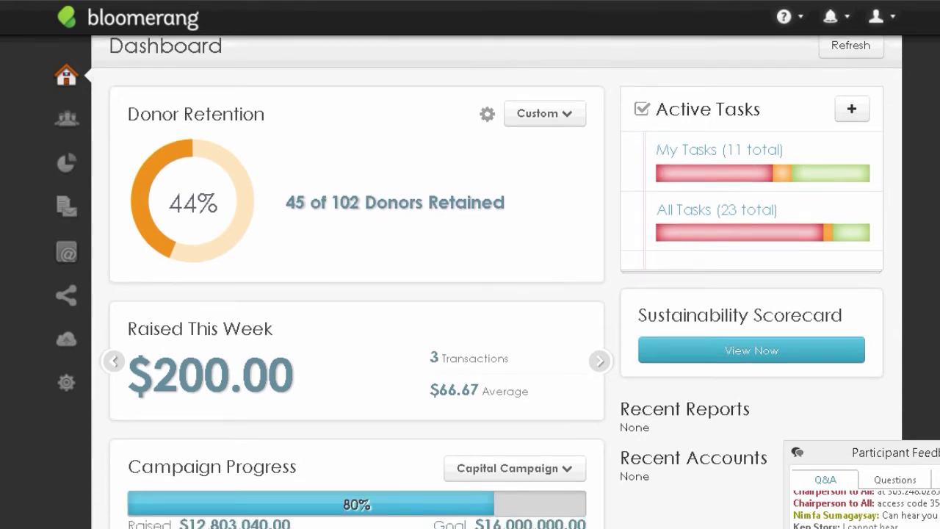
{"action": "scroll", "coordinate": [497, 282], "scroll_direction": "up", "scroll_amount": 1}
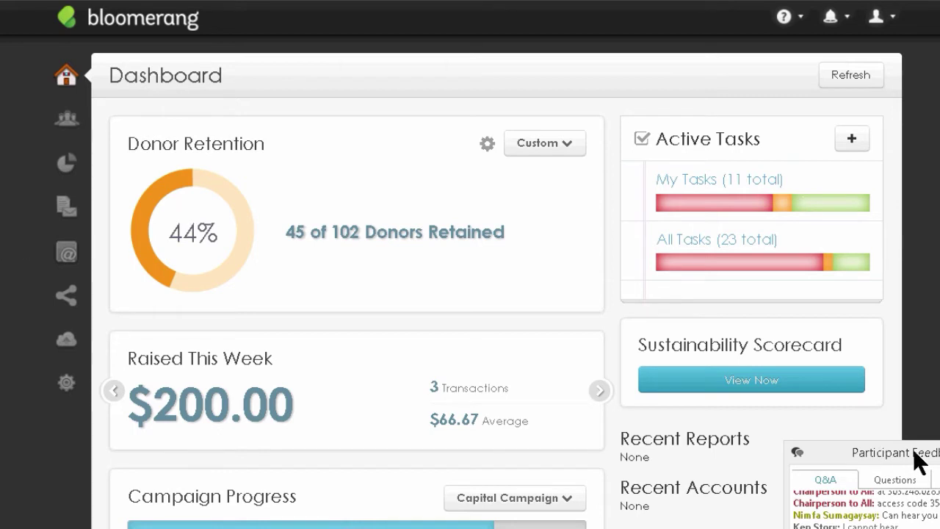
{"action": "left_click_drag", "start_coordinate": [917, 455], "coordinate": [938, 494]}
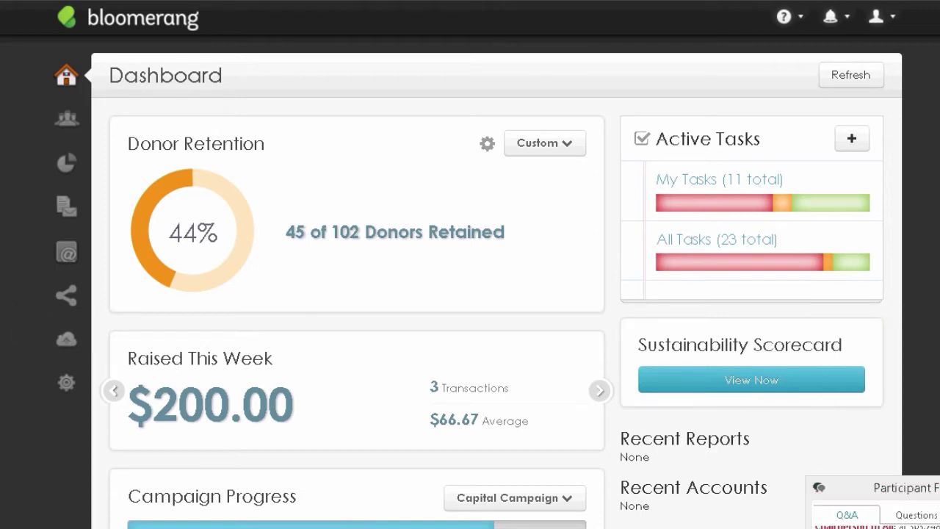
{"action": "scroll", "coordinate": [497, 284], "scroll_direction": "down", "scroll_amount": 1}
{"action": "scroll", "coordinate": [497, 284], "scroll_direction": "up", "scroll_amount": 1}
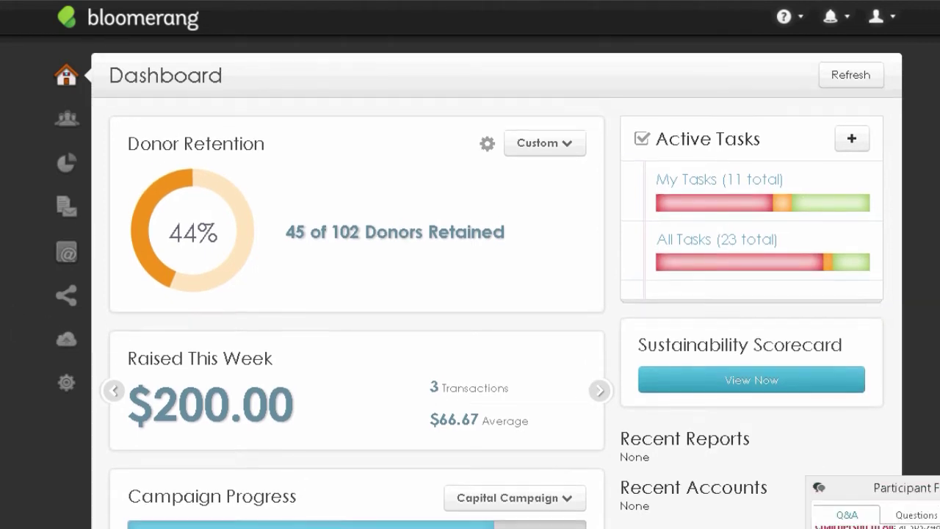
Step: Open the "# ACK - Basic Acknowledgment" letter template for editing
{"action": "left_click", "coordinate": [66, 214]}
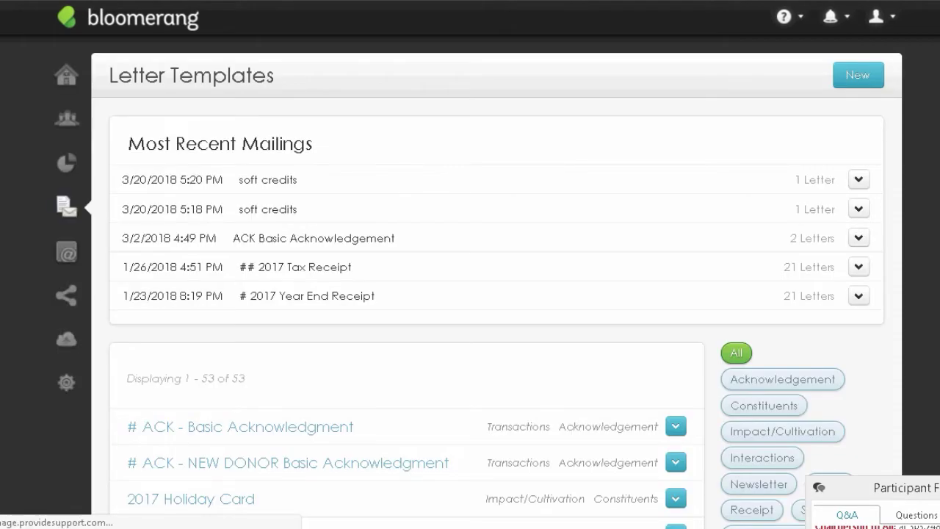
{"action": "scroll", "coordinate": [811, 252], "scroll_direction": "down", "scroll_amount": 2}
{"action": "scroll", "coordinate": [496, 284], "scroll_direction": "down", "scroll_amount": 3}
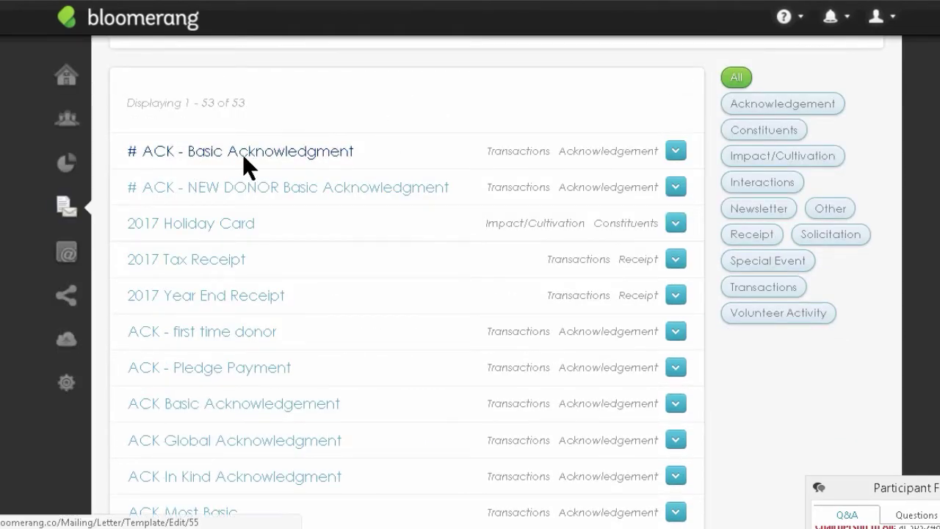
{"action": "left_click", "coordinate": [262, 155]}
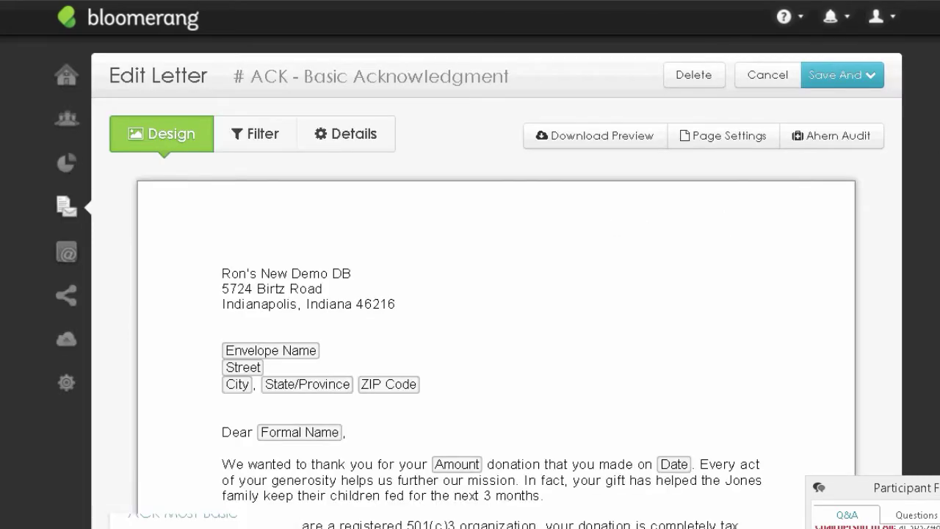
Step: Review the letter's design, including the address block, greeting, merge fields and thank-you text
{"action": "scroll", "coordinate": [63, 58], "scroll_direction": "down", "scroll_amount": 3}
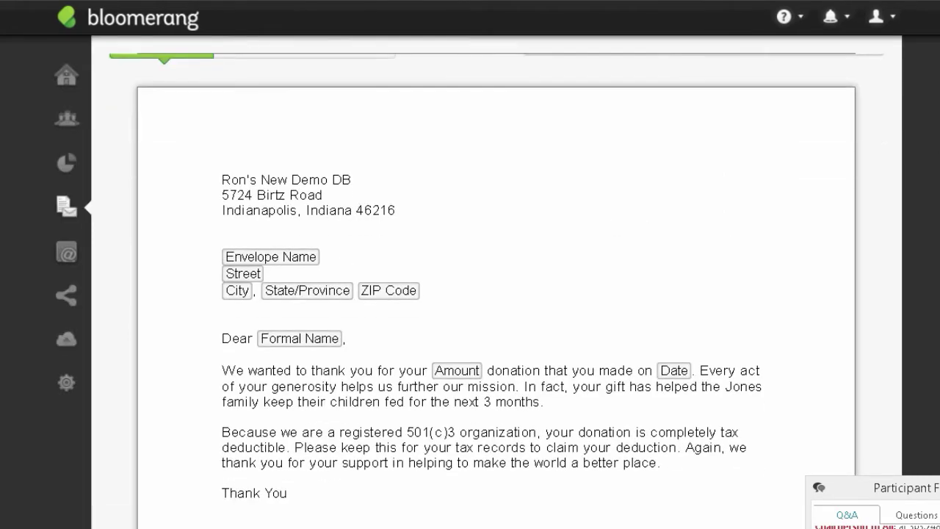
{"action": "scroll", "coordinate": [64, 59], "scroll_direction": "up", "scroll_amount": 2}
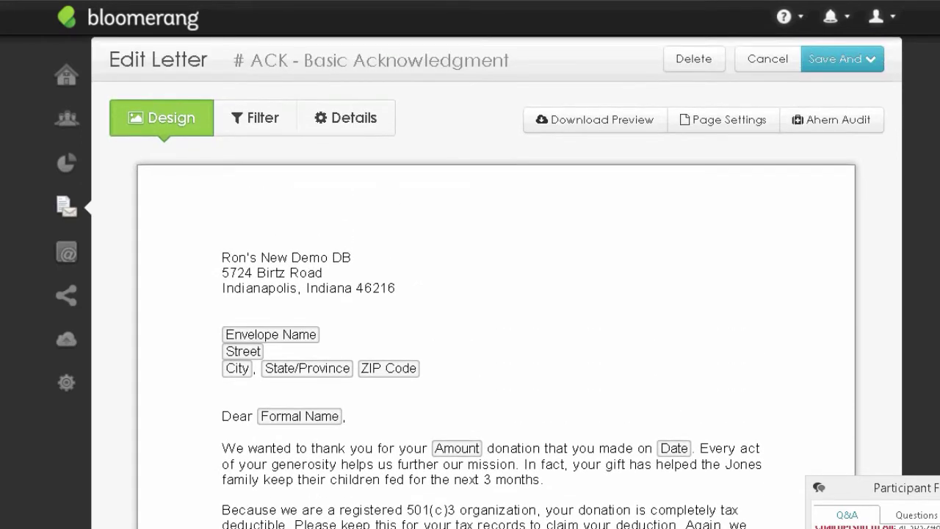
{"action": "scroll", "coordinate": [64, 59], "scroll_direction": "down", "scroll_amount": 1}
{"action": "scroll", "coordinate": [64, 59], "scroll_direction": "up", "scroll_amount": 1}
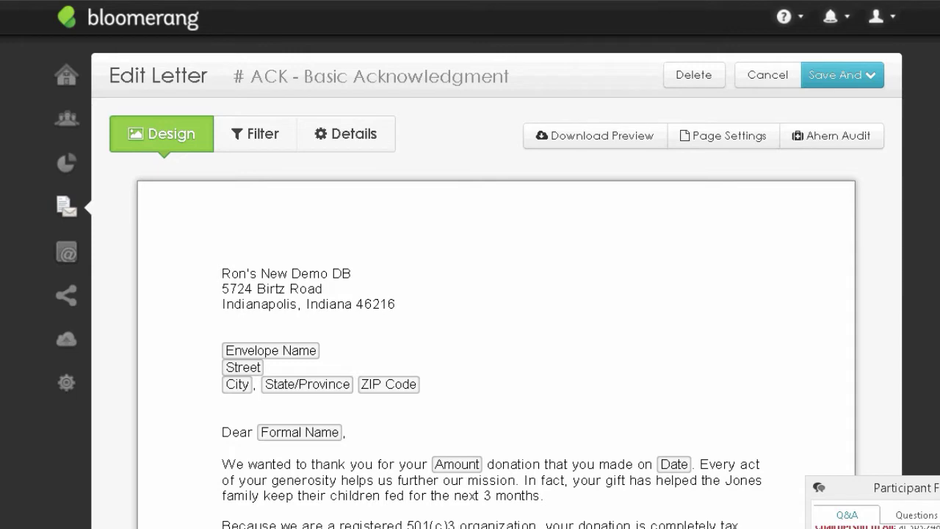
{"action": "scroll", "coordinate": [496, 352], "scroll_direction": "down", "scroll_amount": 3}
{"action": "scroll", "coordinate": [496, 353], "scroll_direction": "up", "scroll_amount": 2}
{"action": "scroll", "coordinate": [496, 293], "scroll_direction": "down", "scroll_amount": 1}
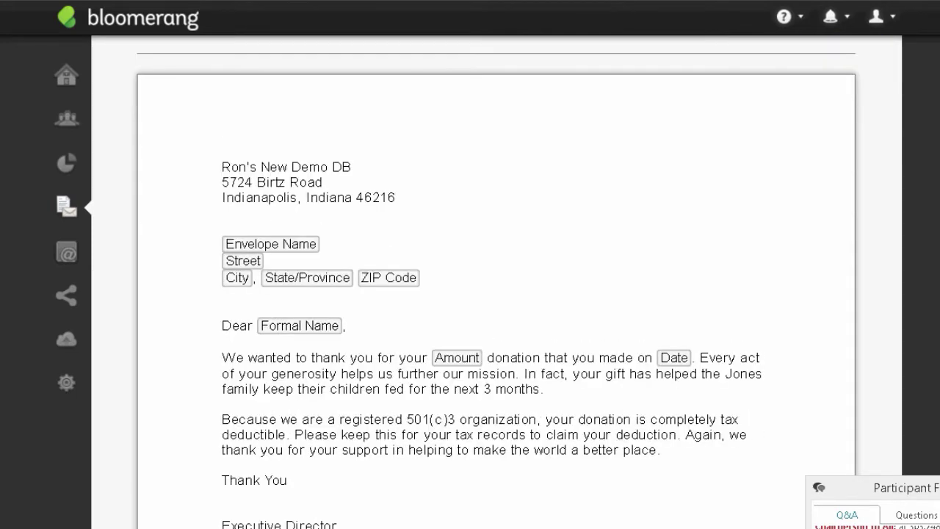
{"action": "scroll", "coordinate": [496, 293], "scroll_direction": "up", "scroll_amount": 2}
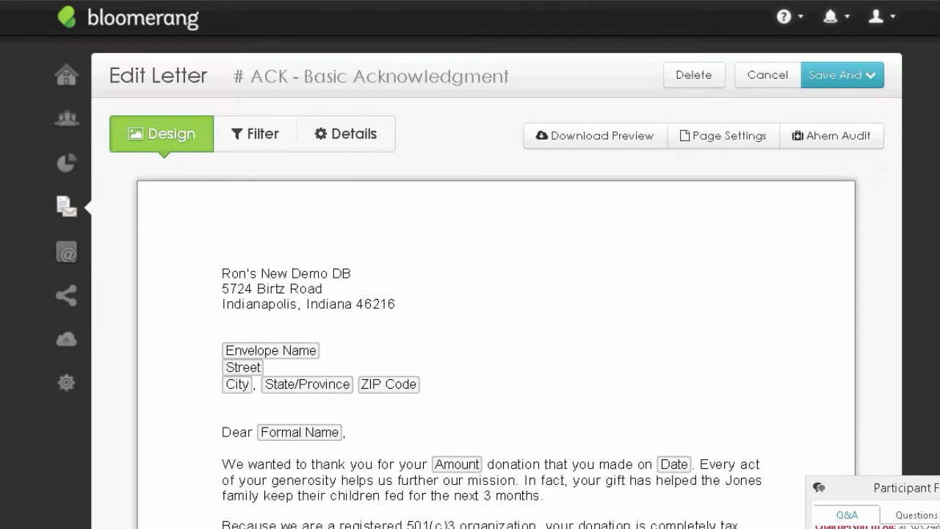
Step: Remove the letter's second include filter group: date on or after 6/1/2018, any acknowledgement status, and Created By containing 'API'
{"action": "left_click", "coordinate": [272, 140]}
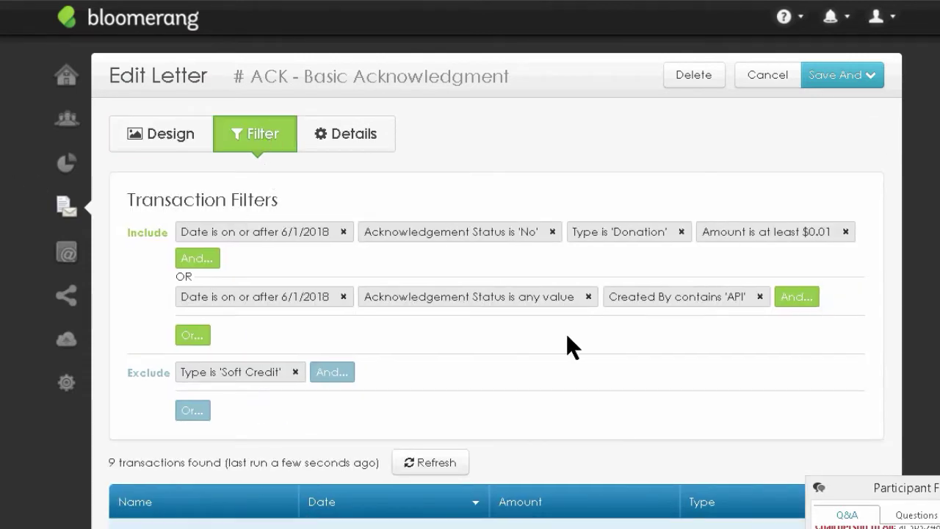
{"action": "left_click", "coordinate": [345, 298]}
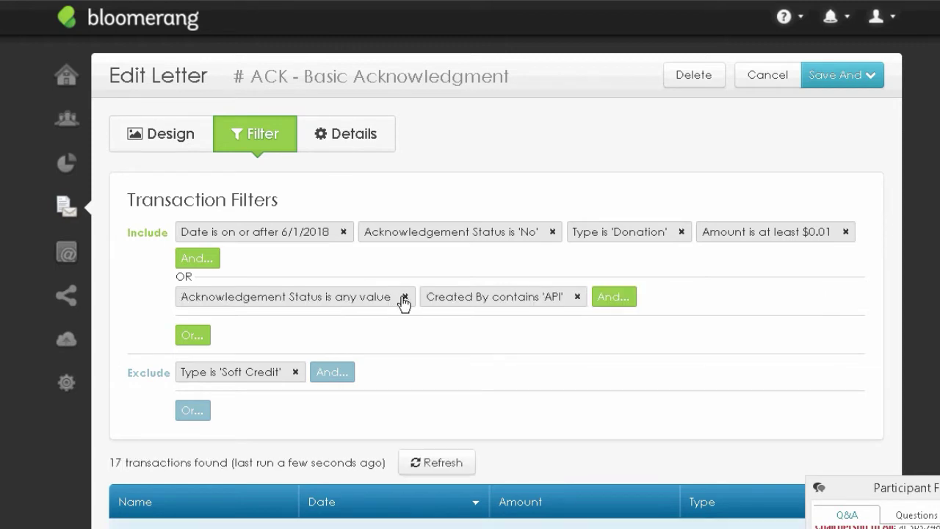
{"action": "left_click", "coordinate": [401, 299]}
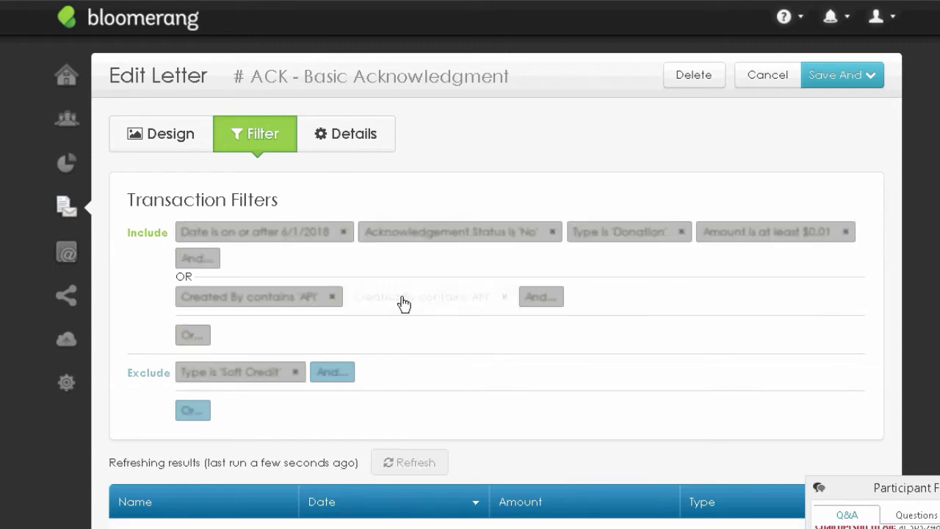
{"action": "left_click", "coordinate": [333, 297]}
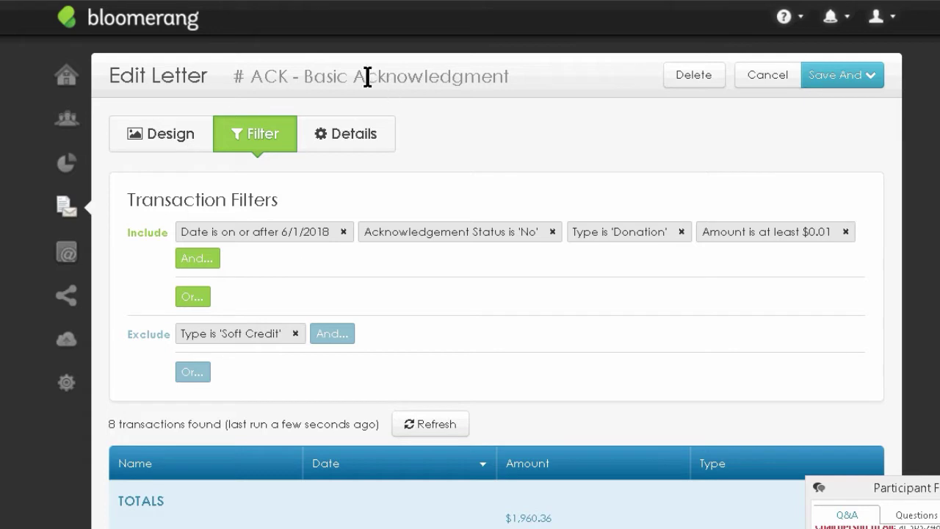
{"action": "left_click_drag", "start_coordinate": [353, 75], "coordinate": [386, 76]}
{"action": "left_click", "coordinate": [937, 220]}
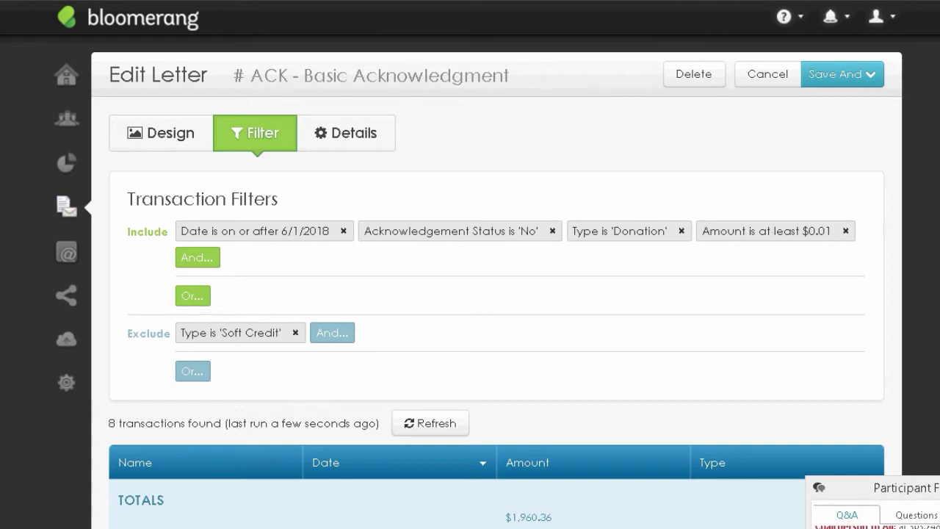
Step: Review the remaining transaction filters and the list of donations they match
{"action": "scroll", "coordinate": [496, 293], "scroll_direction": "down", "scroll_amount": 1}
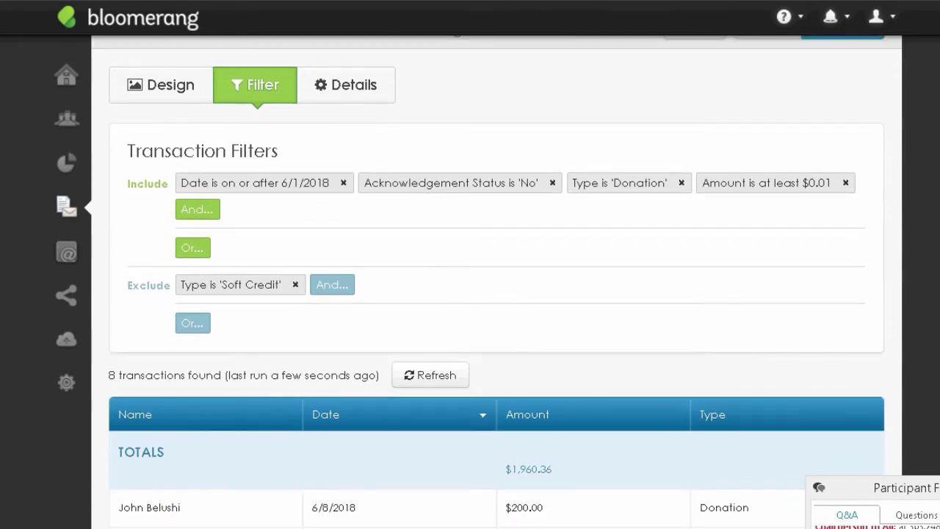
{"action": "scroll", "coordinate": [496, 293], "scroll_direction": "up", "scroll_amount": 1}
{"action": "scroll", "coordinate": [497, 294], "scroll_direction": "down", "scroll_amount": 1}
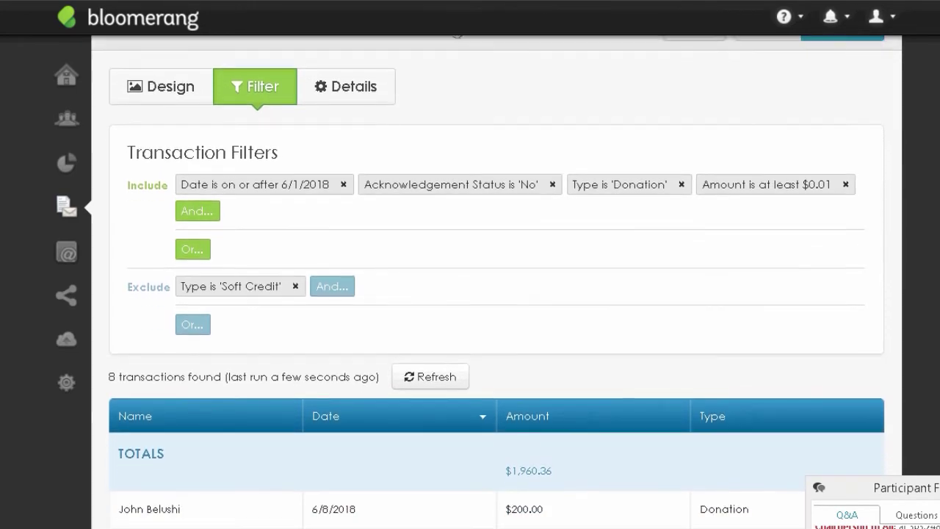
{"action": "scroll", "coordinate": [496, 294], "scroll_direction": "up", "scroll_amount": 1}
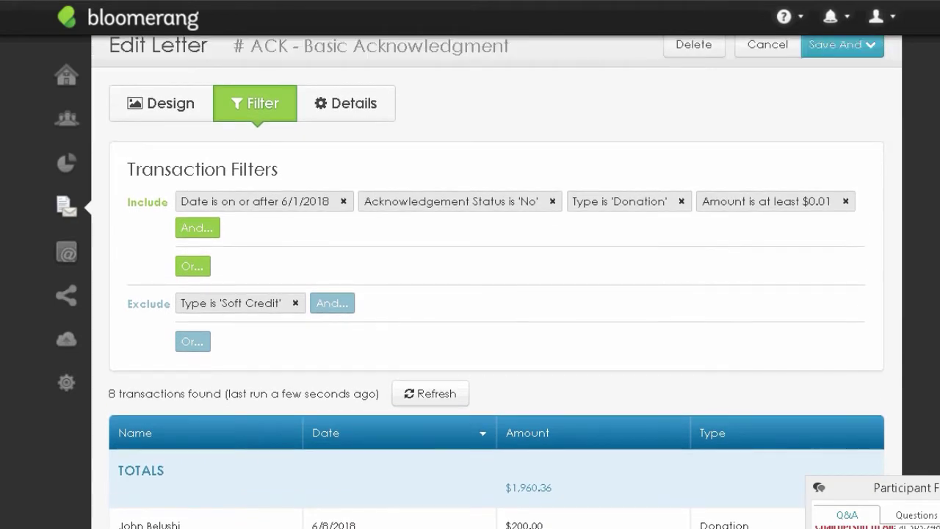
{"action": "scroll", "coordinate": [496, 294], "scroll_direction": "down", "scroll_amount": 1}
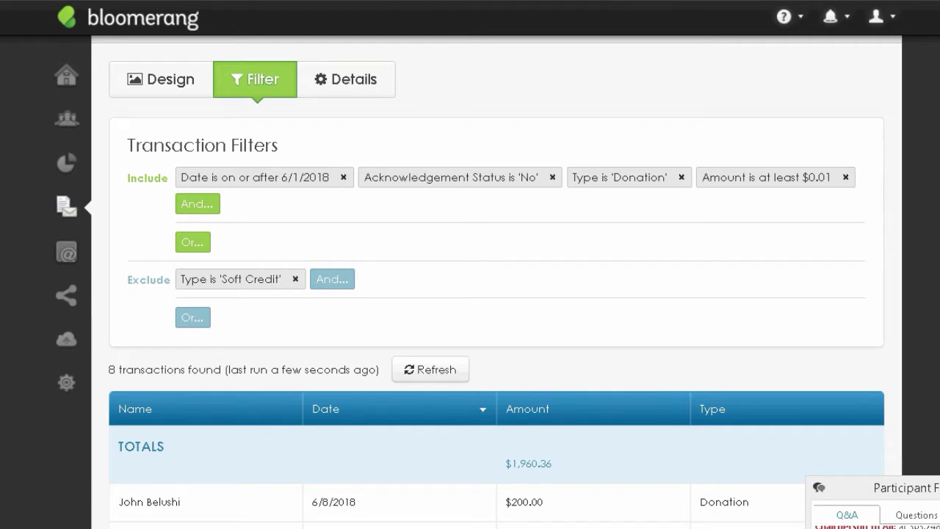
{"action": "scroll", "coordinate": [496, 294], "scroll_direction": "down", "scroll_amount": 10}
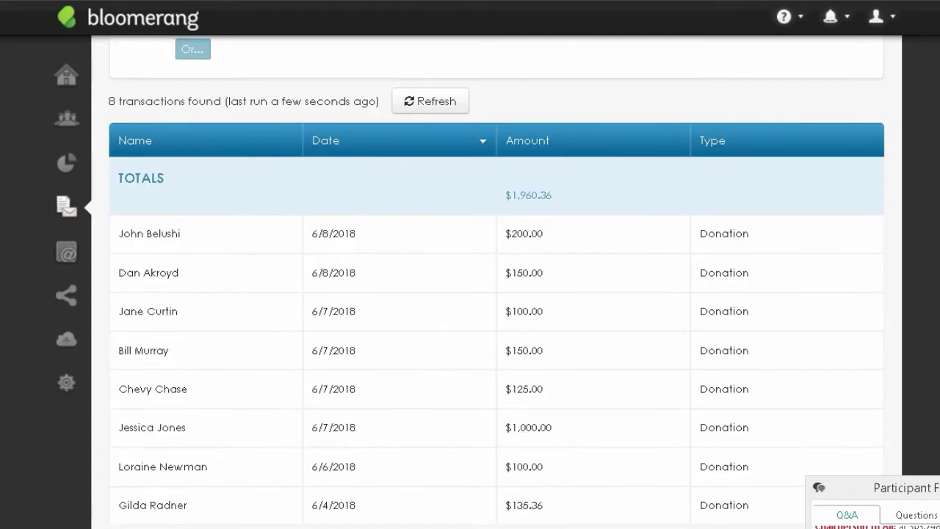
{"action": "scroll", "coordinate": [496, 293], "scroll_direction": "up", "scroll_amount": 7}
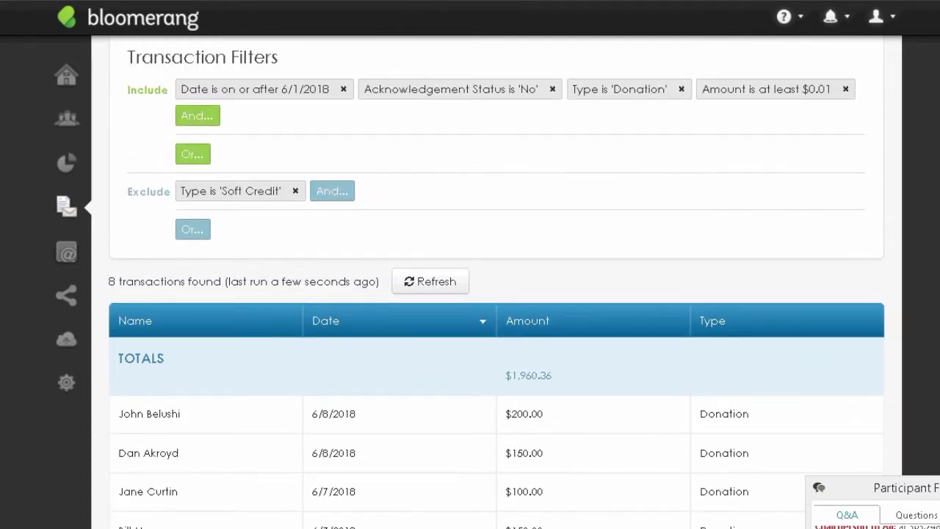
{"action": "scroll", "coordinate": [496, 293], "scroll_direction": "up", "scroll_amount": 2}
{"action": "scroll", "coordinate": [496, 294], "scroll_direction": "down", "scroll_amount": 2}
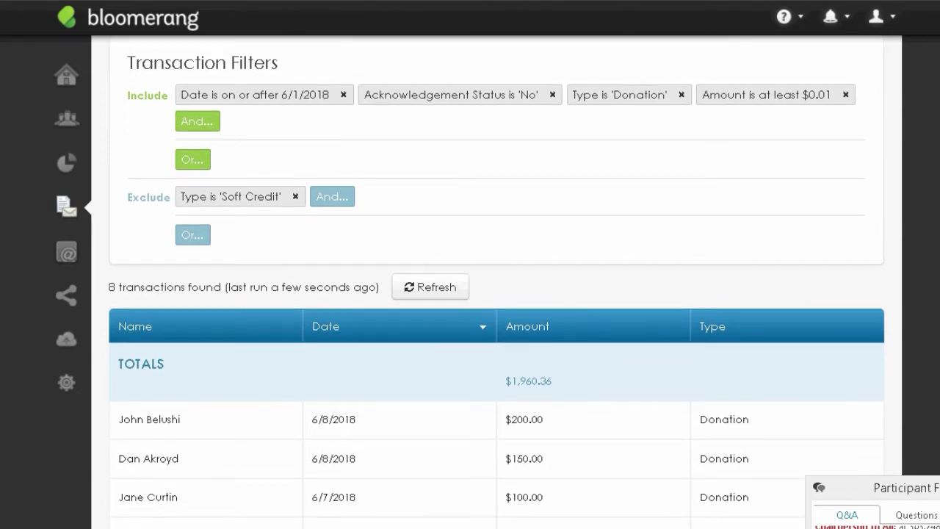
{"action": "scroll", "coordinate": [496, 293], "scroll_direction": "down", "scroll_amount": 2}
{"action": "scroll", "coordinate": [496, 294], "scroll_direction": "down", "scroll_amount": 1}
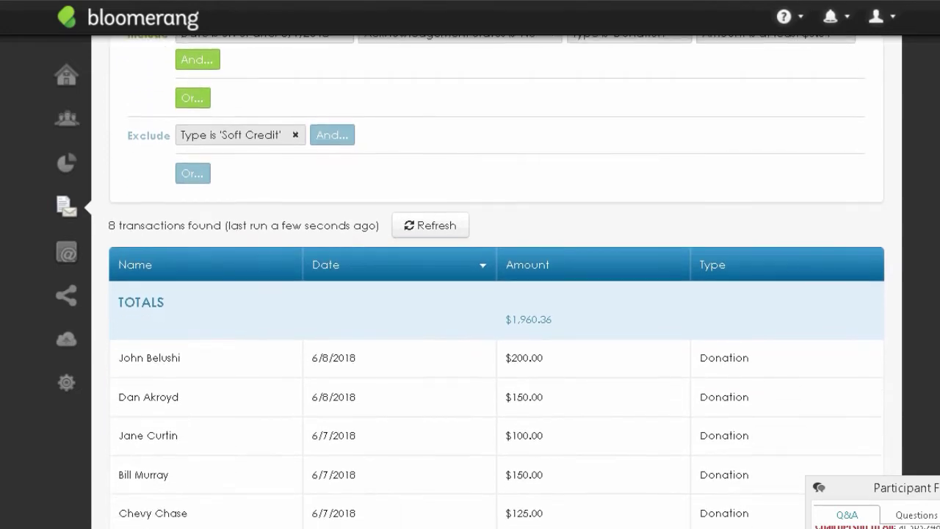
{"action": "scroll", "coordinate": [496, 294], "scroll_direction": "up", "scroll_amount": 2}
{"action": "scroll", "coordinate": [496, 293], "scroll_direction": "down", "scroll_amount": 4}
{"action": "scroll", "coordinate": [480, 237], "scroll_direction": "down", "scroll_amount": 5}
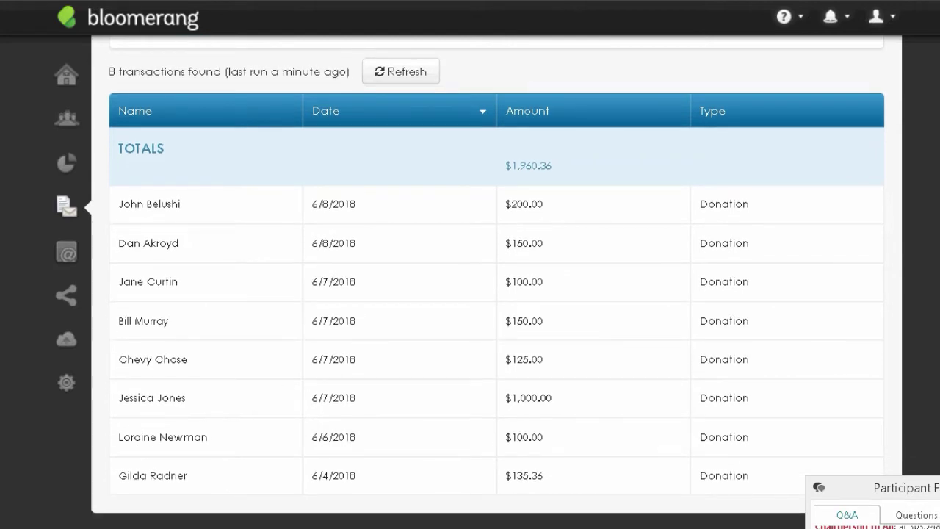
Step: Leave the letter without saving its filter changes and make a copy of the "# ACK - Basic Acknowledgment" template
{"action": "scroll", "coordinate": [489, 279], "scroll_direction": "up", "scroll_amount": 1}
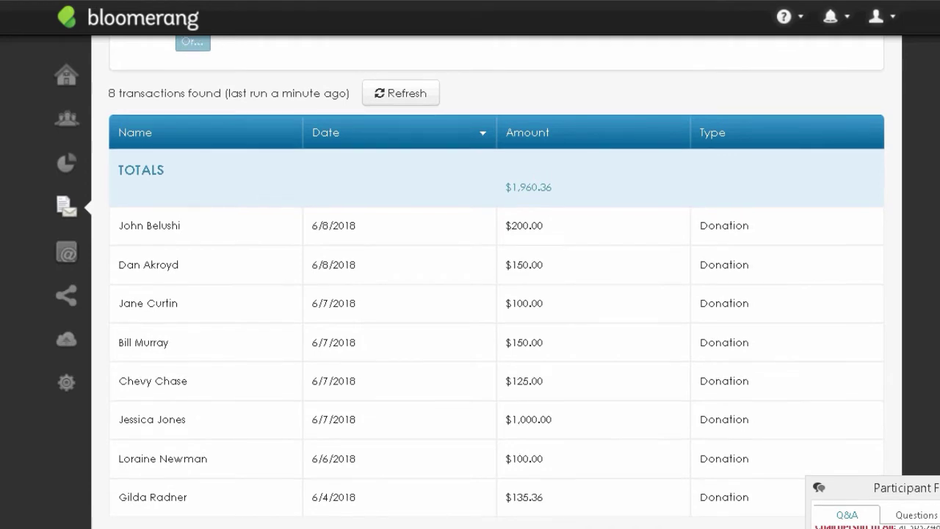
{"action": "scroll", "coordinate": [488, 279], "scroll_direction": "down", "scroll_amount": 1}
{"action": "scroll", "coordinate": [488, 279], "scroll_direction": "up", "scroll_amount": 10}
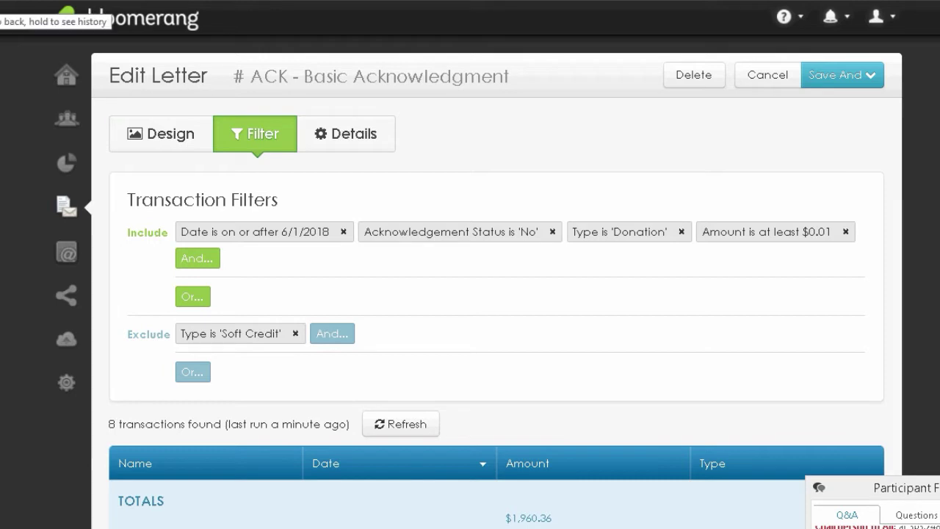
{"action": "left_click", "coordinate": [15, 0]}
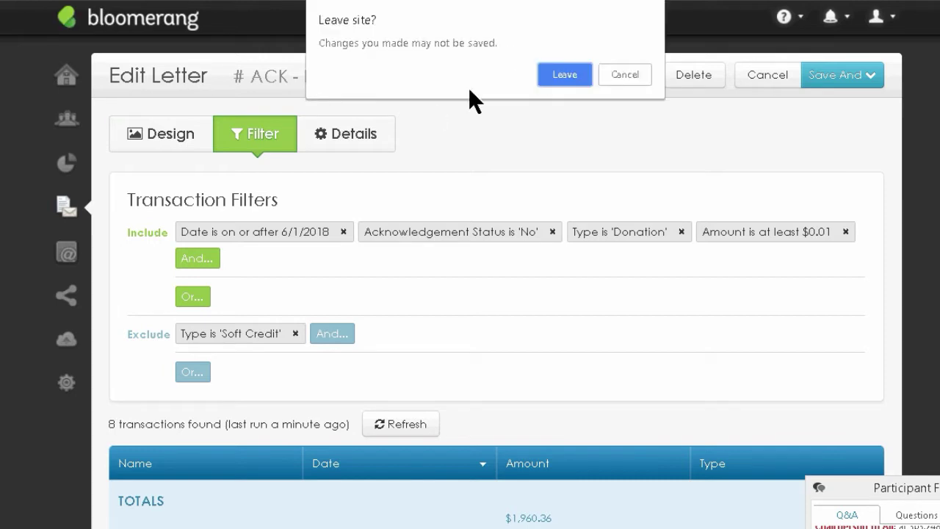
{"action": "left_click", "coordinate": [564, 75]}
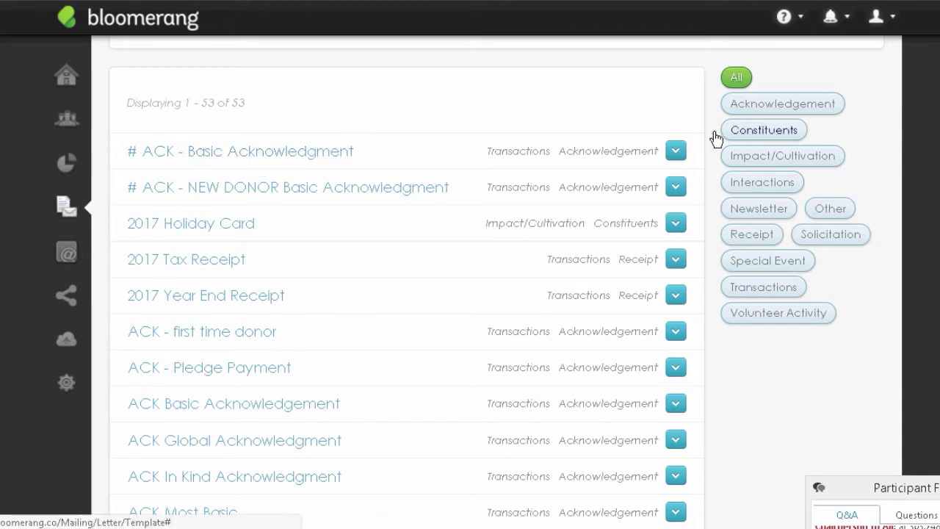
{"action": "left_click", "coordinate": [676, 153]}
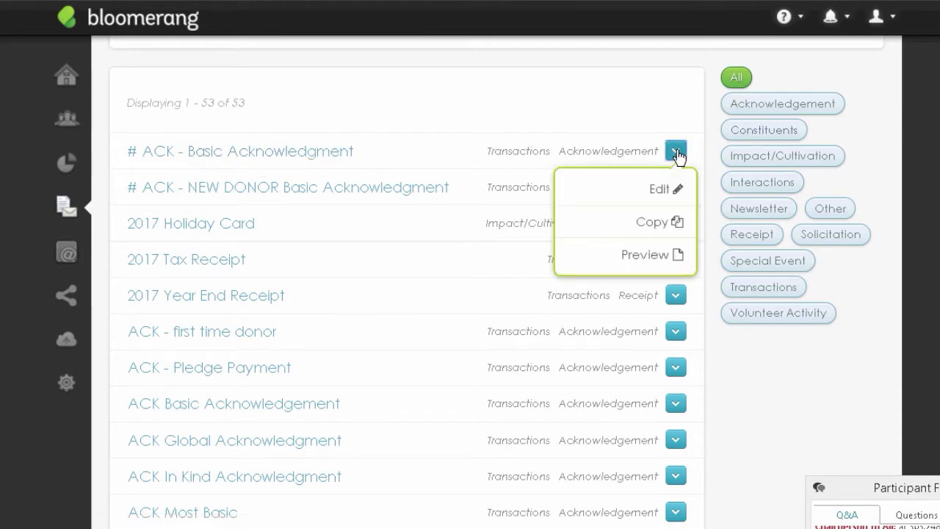
{"action": "left_click", "coordinate": [661, 223]}
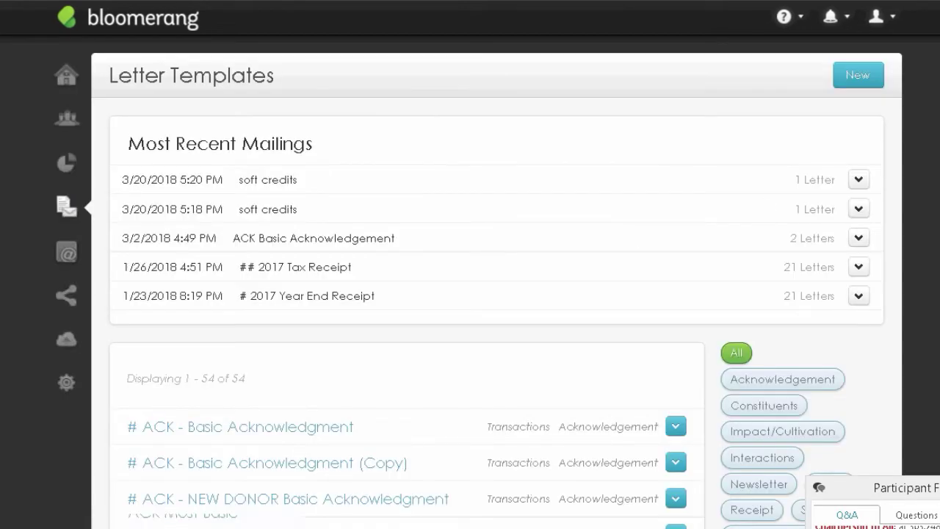
Step: Open the "# ACK - NEW DONOR Basic Acknowledgment" letter template and check its name, purpose and letter-per setting
{"action": "scroll", "coordinate": [496, 285], "scroll_direction": "down", "scroll_amount": 3}
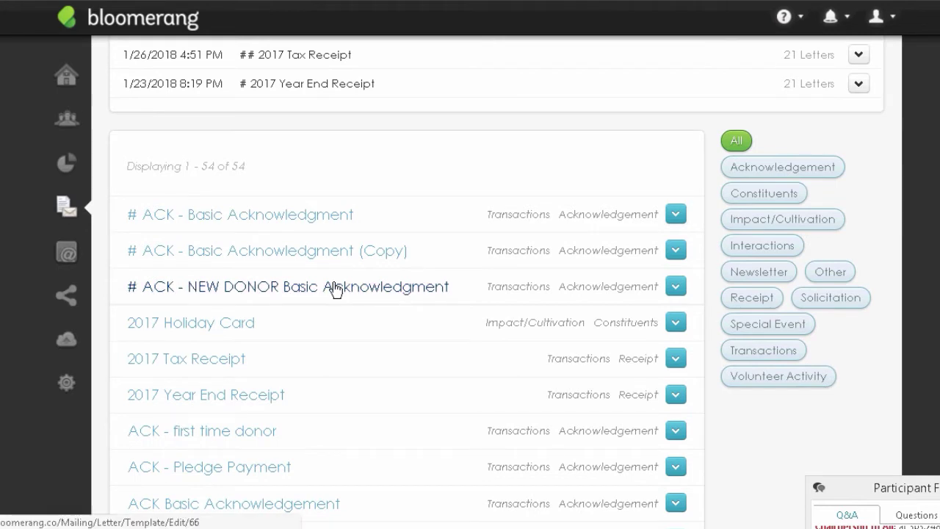
{"action": "left_click", "coordinate": [333, 287]}
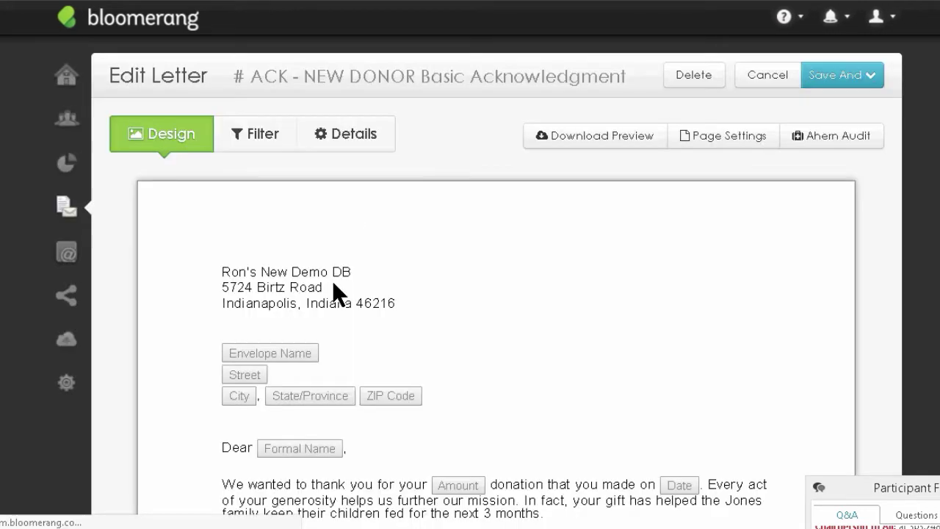
{"action": "left_click", "coordinate": [363, 142]}
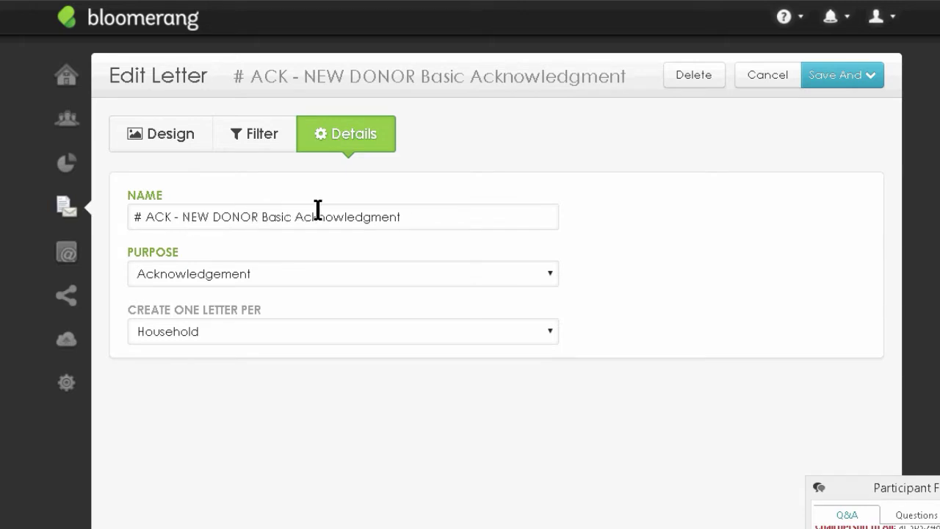
Step: Review the new donor letter's transaction filters and matching donations, including the conditions inside its Specific Constituent filter
{"action": "left_click", "coordinate": [259, 143]}
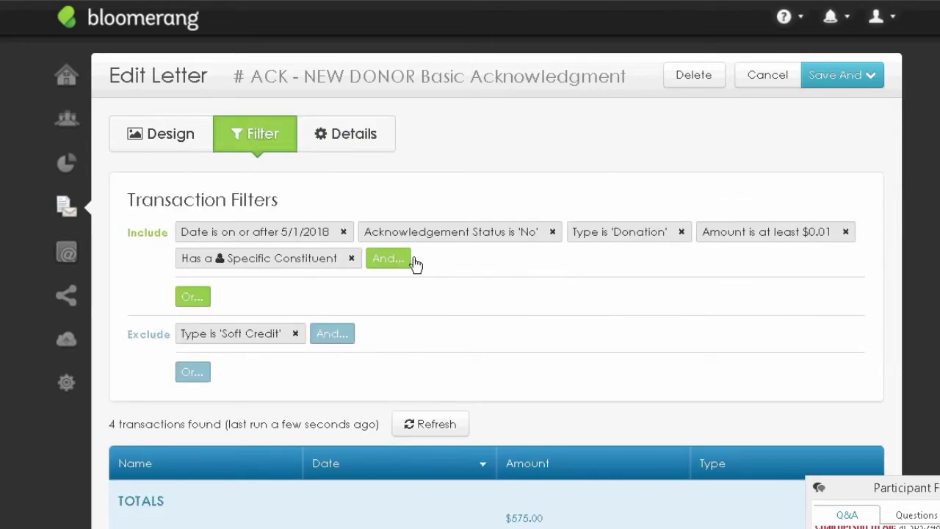
{"action": "scroll", "coordinate": [626, 220], "scroll_direction": "down", "scroll_amount": 1}
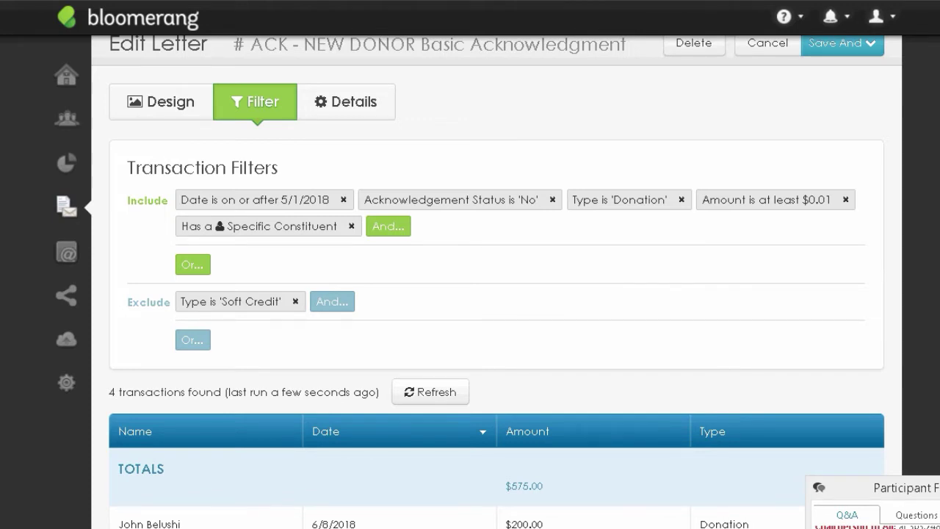
{"action": "scroll", "coordinate": [497, 282], "scroll_direction": "down", "scroll_amount": 1}
{"action": "scroll", "coordinate": [497, 282], "scroll_direction": "up", "scroll_amount": 2}
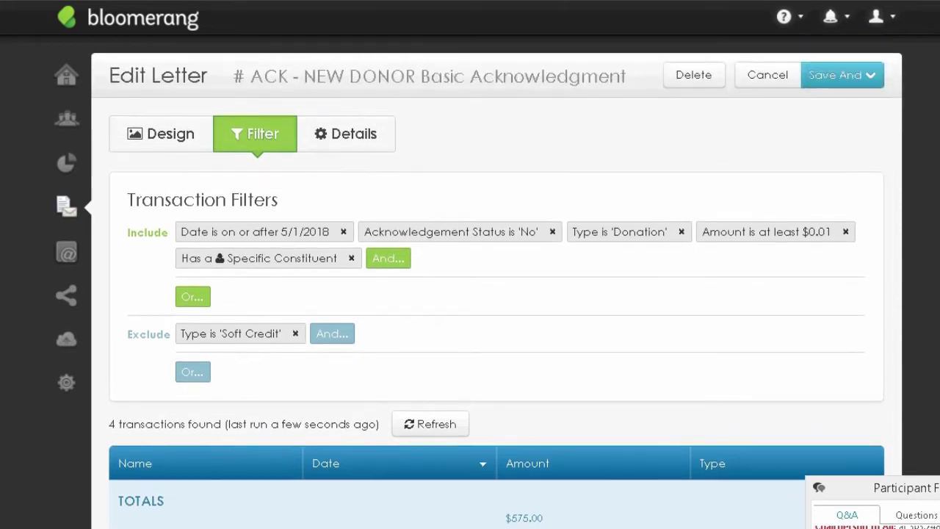
{"action": "scroll", "coordinate": [497, 284], "scroll_direction": "down", "scroll_amount": 2}
{"action": "scroll", "coordinate": [497, 284], "scroll_direction": "up", "scroll_amount": 1}
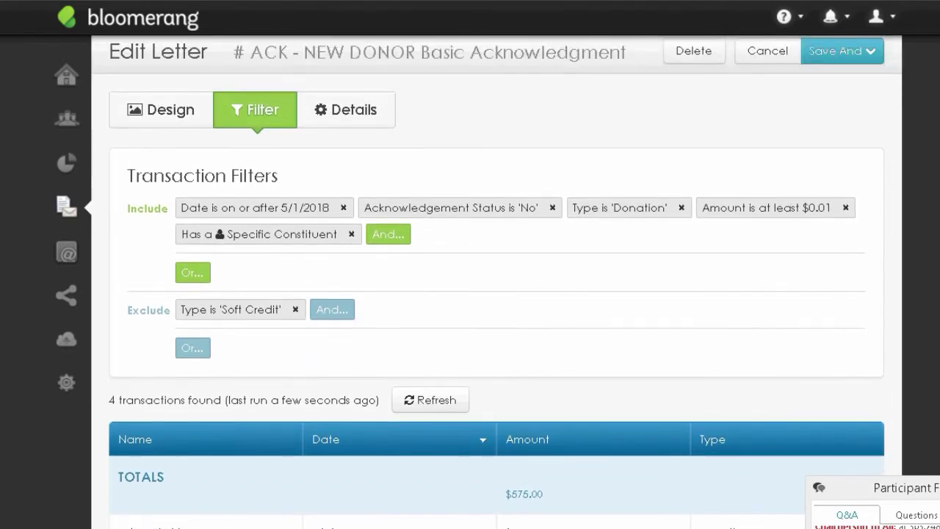
{"action": "scroll", "coordinate": [353, 266], "scroll_direction": "up", "scroll_amount": 1}
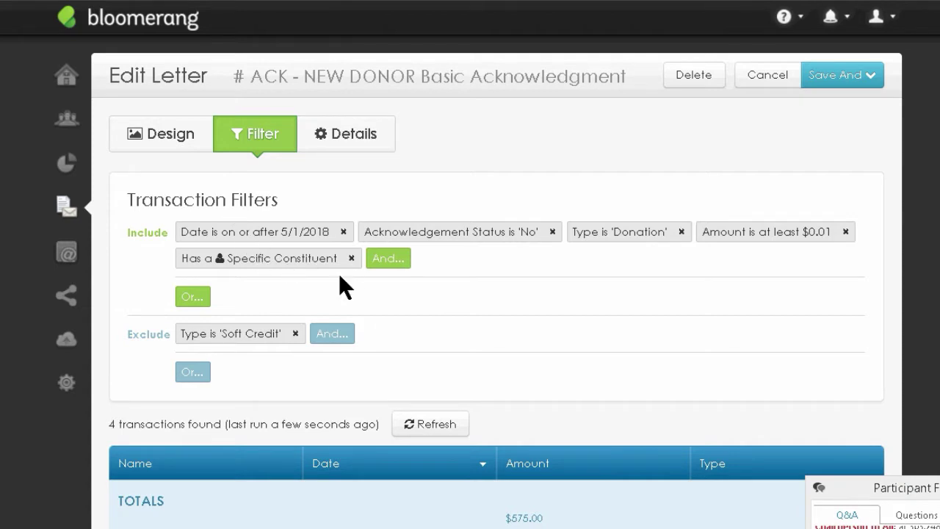
{"action": "left_click", "coordinate": [308, 261]}
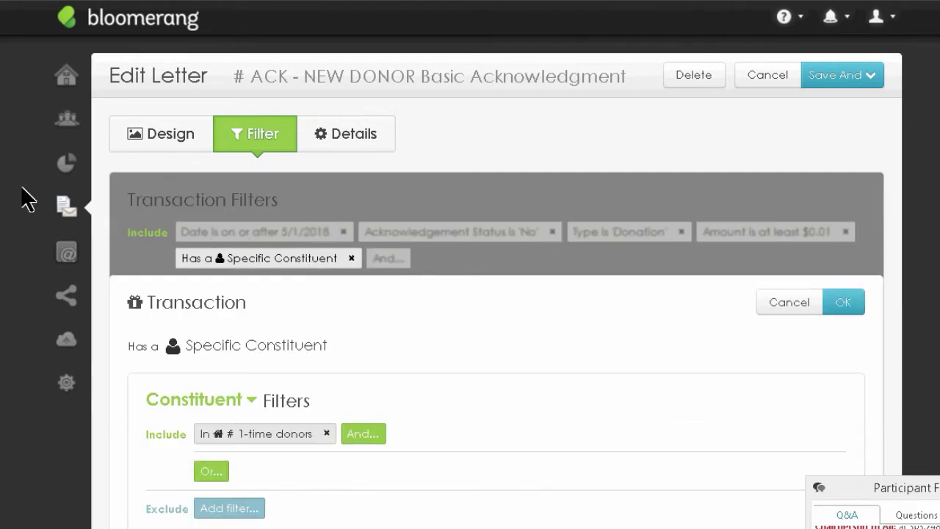
Step: Open the "# 1-time donors" report from the reports list and look over its filters and households
{"action": "right_click", "coordinate": [65, 163]}
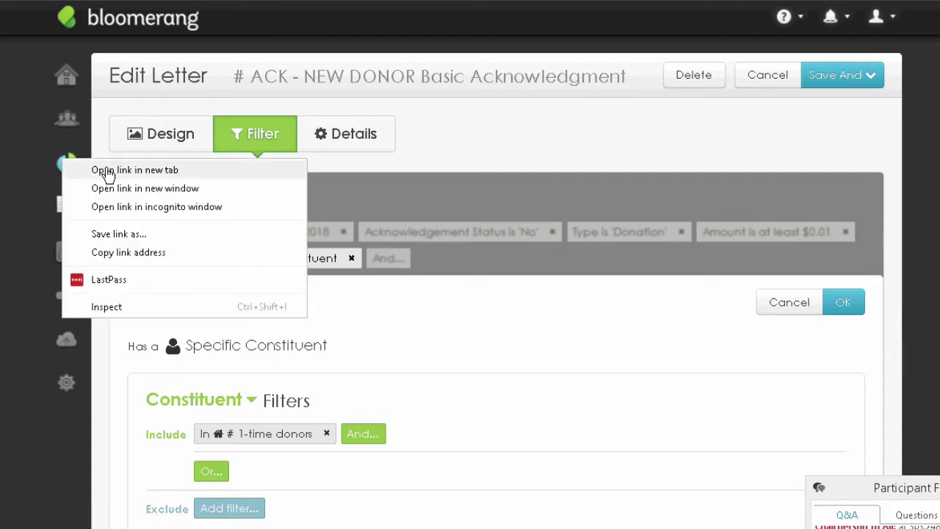
{"action": "left_click", "coordinate": [92, 172]}
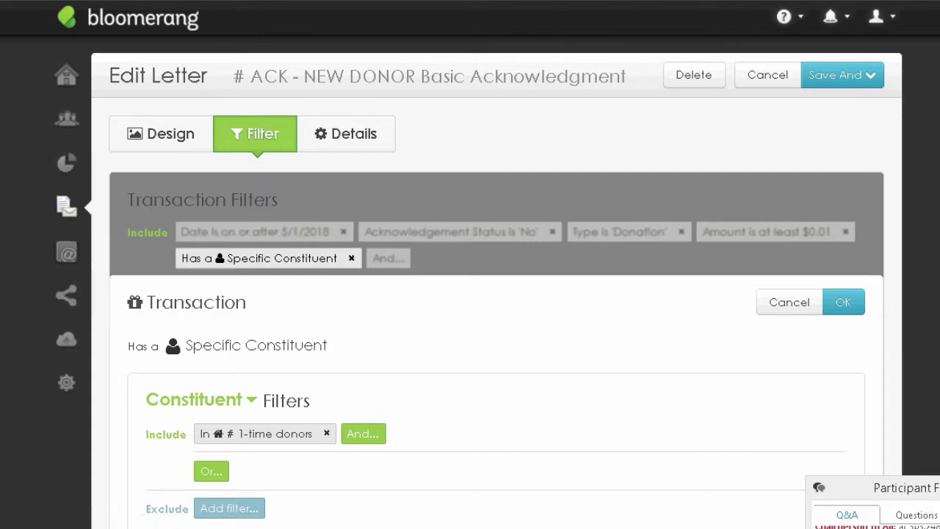
{"action": "left_click", "coordinate": [198, 132]}
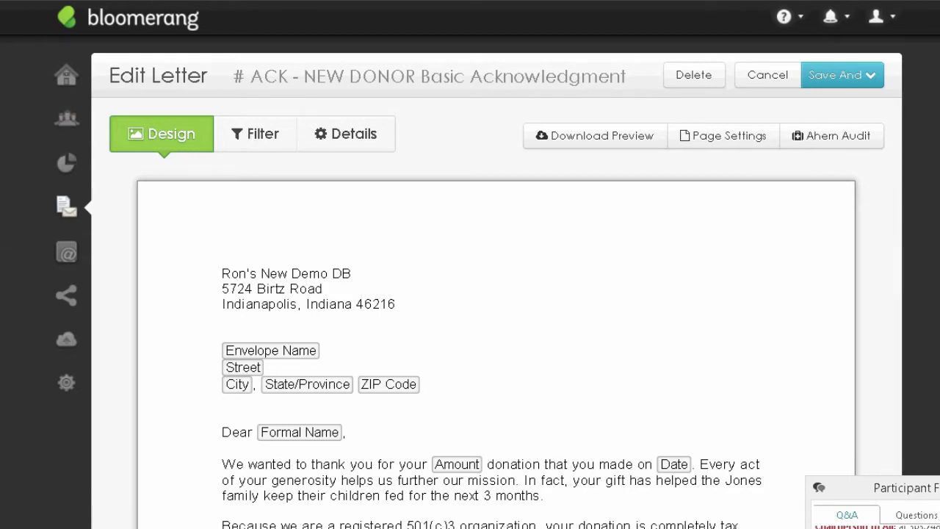
{"action": "left_click", "coordinate": [71, 163]}
{"action": "left_click", "coordinate": [230, 201]}
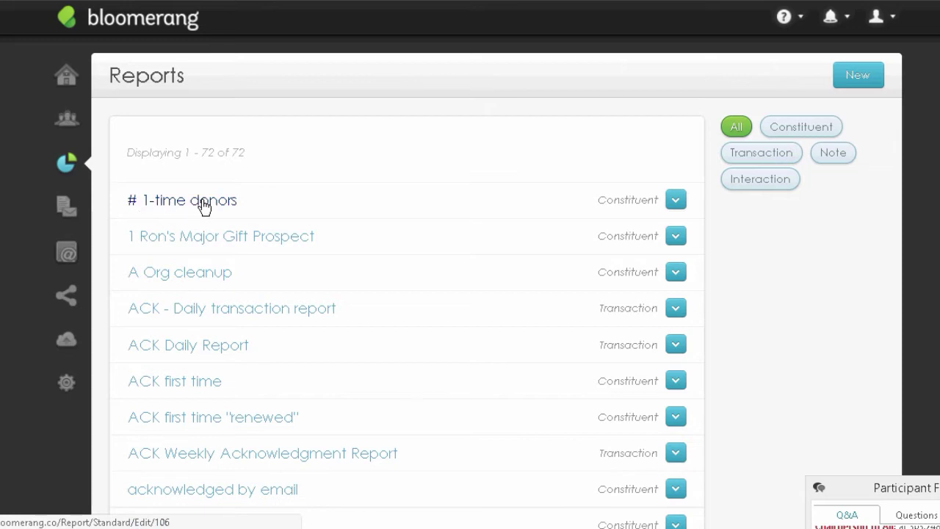
{"action": "left_click", "coordinate": [204, 206]}
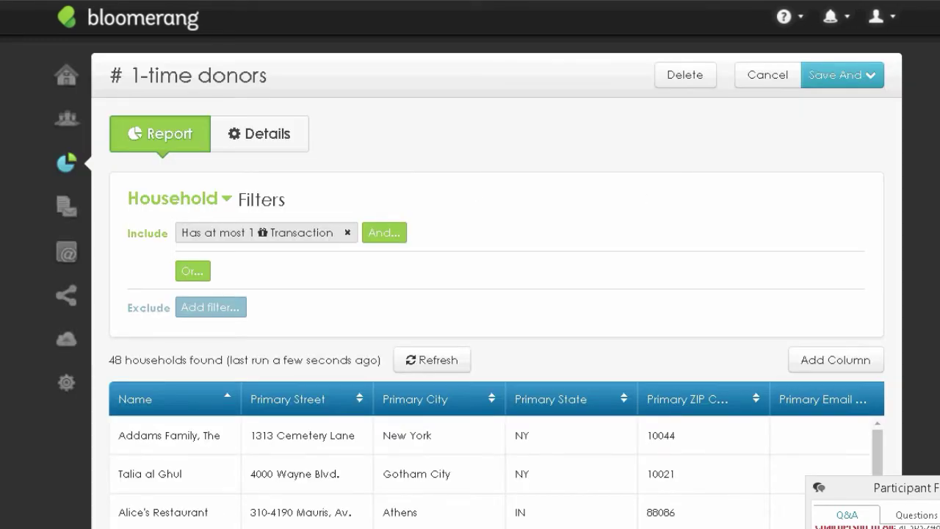
{"action": "scroll", "coordinate": [496, 294], "scroll_direction": "down", "scroll_amount": 1}
{"action": "scroll", "coordinate": [200, 190], "scroll_direction": "up", "scroll_amount": 1}
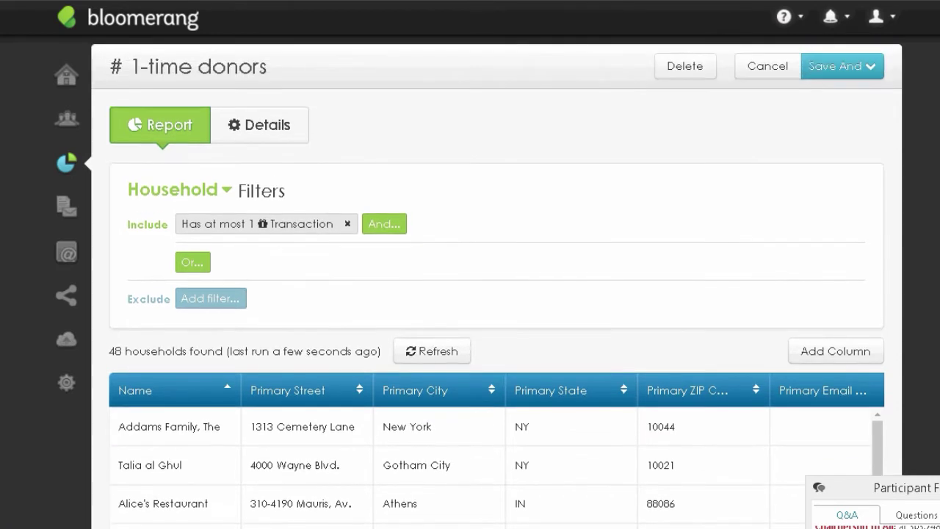
Step: Switch the report's filter basis to Constituent and back to Household to compare the resulting lists
{"action": "left_click", "coordinate": [207, 196]}
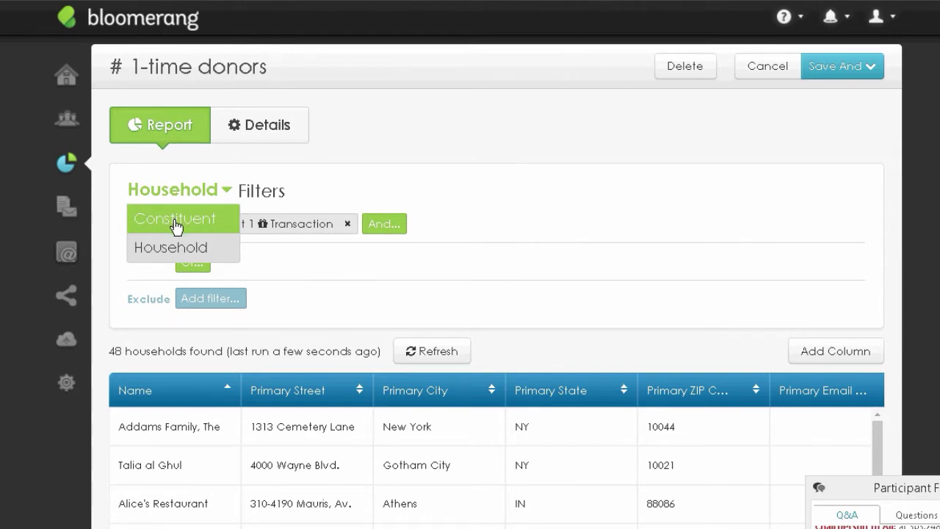
{"action": "left_click", "coordinate": [175, 220]}
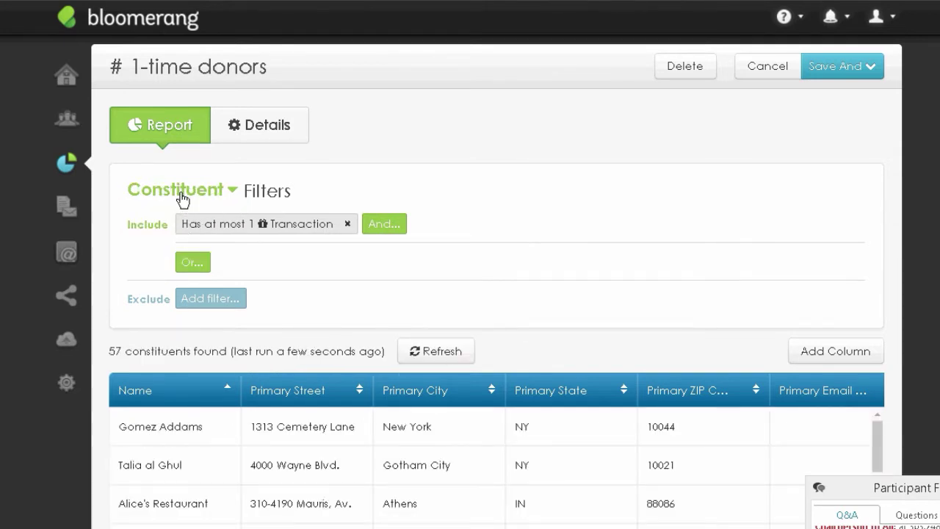
{"action": "left_click", "coordinate": [182, 198]}
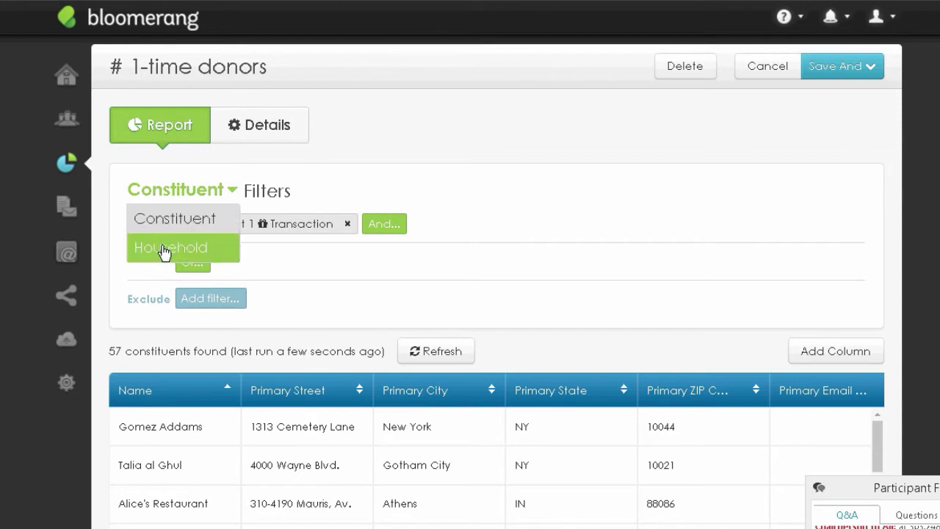
{"action": "left_click", "coordinate": [163, 251]}
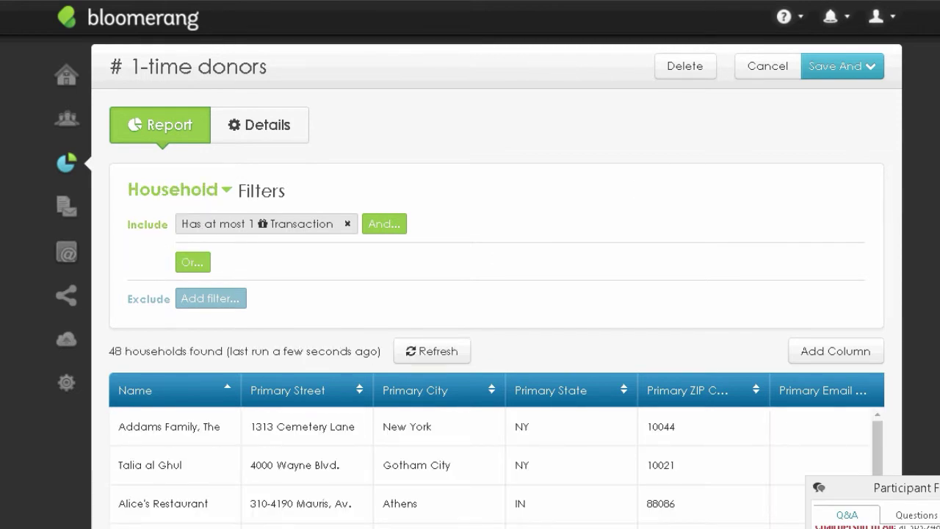
Step: Inspect the settings of the report's existing transaction filter and close them unaltered
{"action": "scroll", "coordinate": [274, 192], "scroll_direction": "down", "scroll_amount": 1}
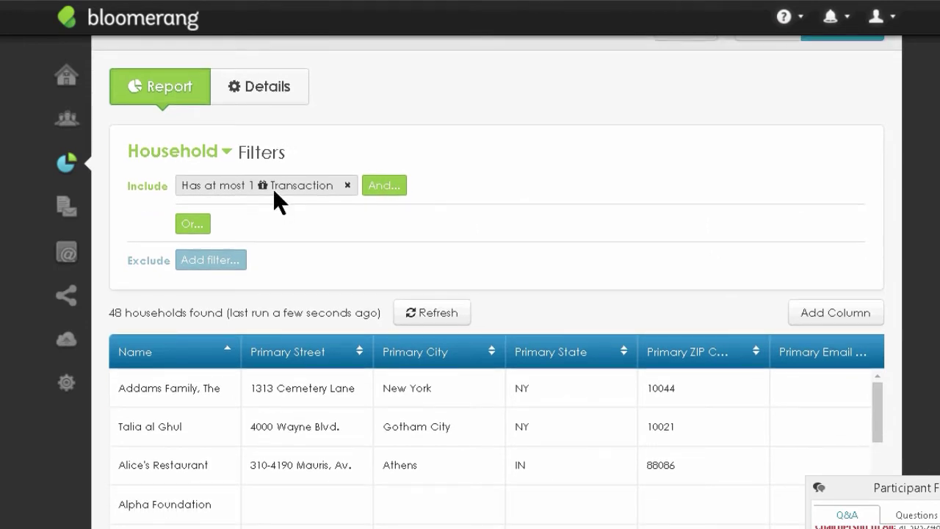
{"action": "left_click", "coordinate": [272, 188]}
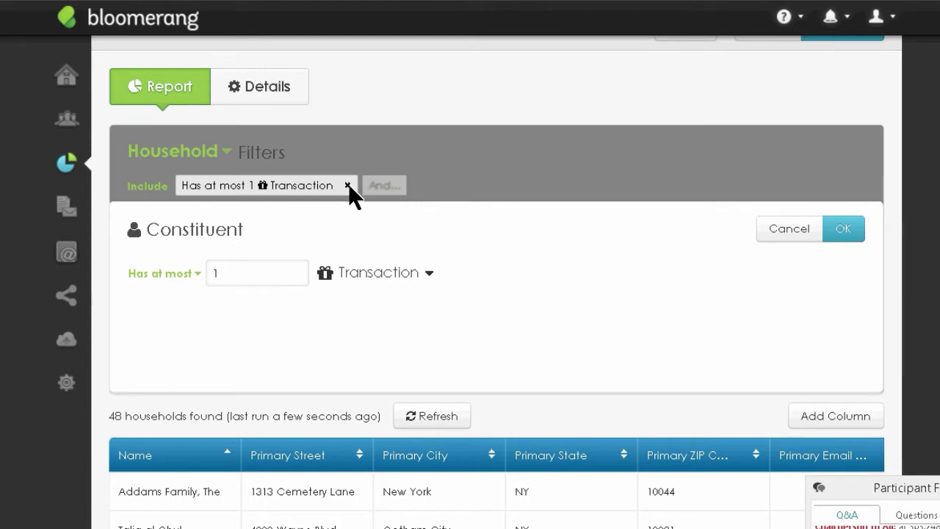
{"action": "left_click", "coordinate": [841, 230]}
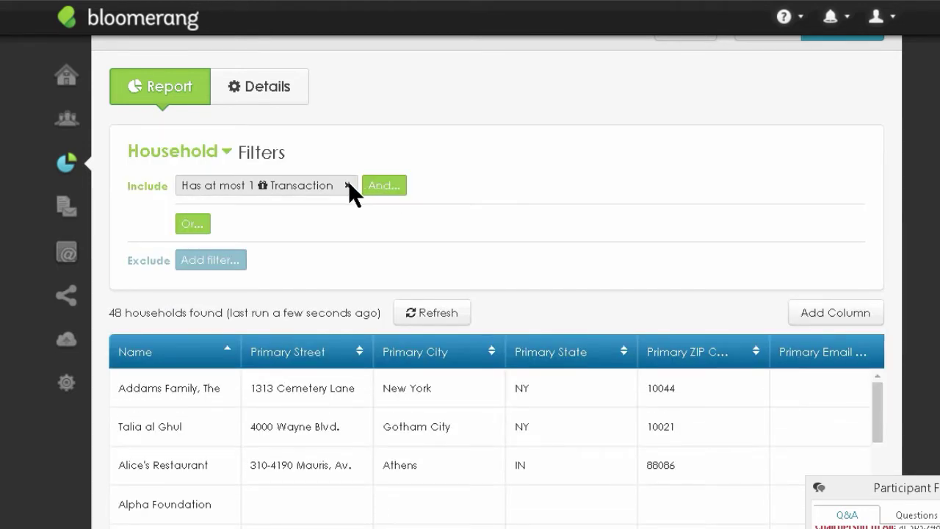
Step: Remove the report's transaction filter and rebuild it as an include filter for households that have at most 1 transaction
{"action": "left_click", "coordinate": [348, 186]}
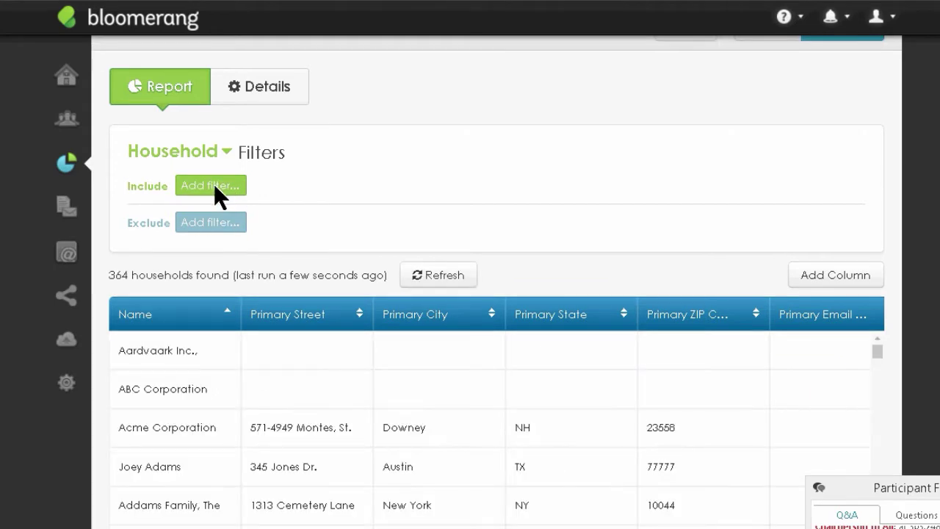
{"action": "left_click", "coordinate": [213, 183]}
{"action": "left_click", "coordinate": [203, 269]}
{"action": "type", "text": "hs"}
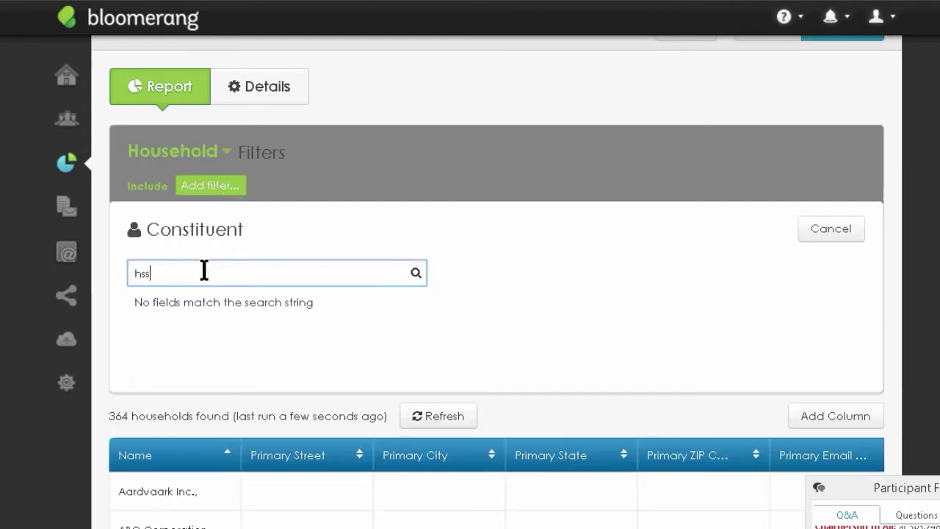
{"action": "key", "text": "BackSpace"}
{"action": "type", "text": "as tr"}
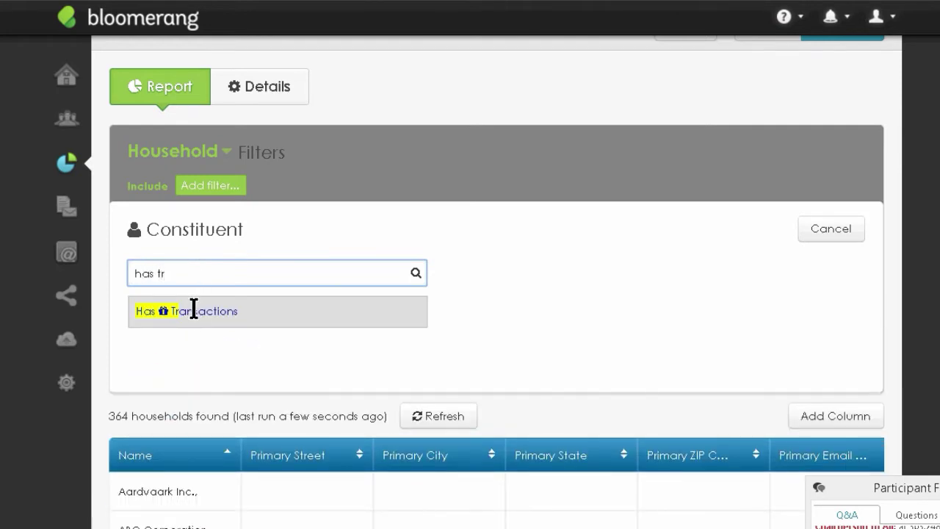
{"action": "left_click", "coordinate": [194, 310]}
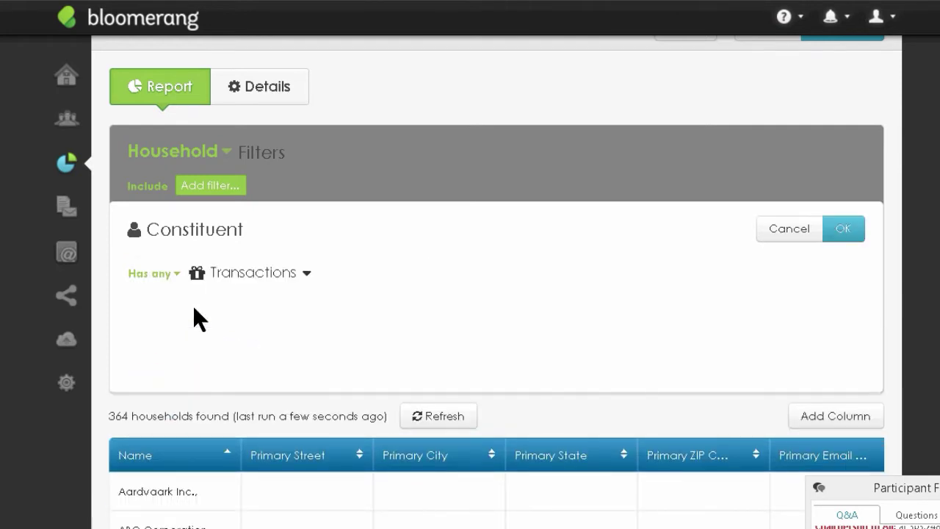
{"action": "left_click", "coordinate": [160, 279]}
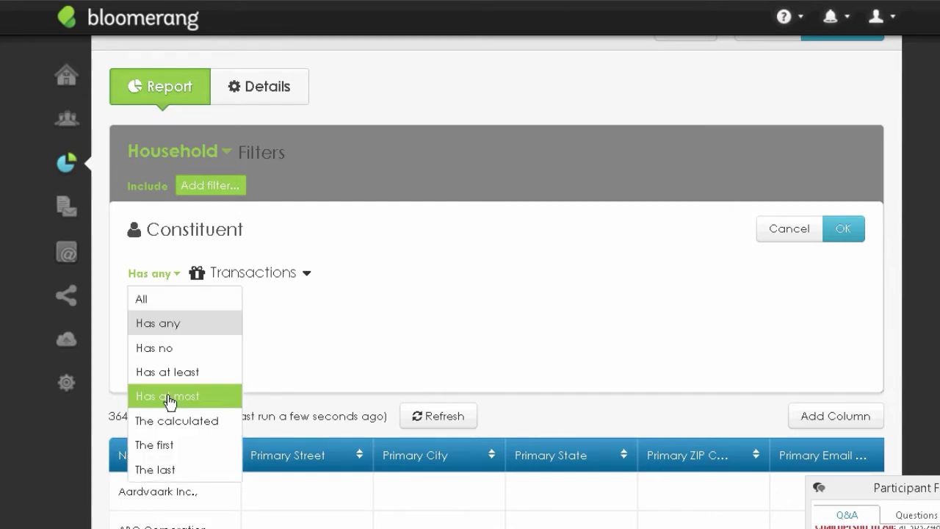
{"action": "left_click", "coordinate": [168, 397]}
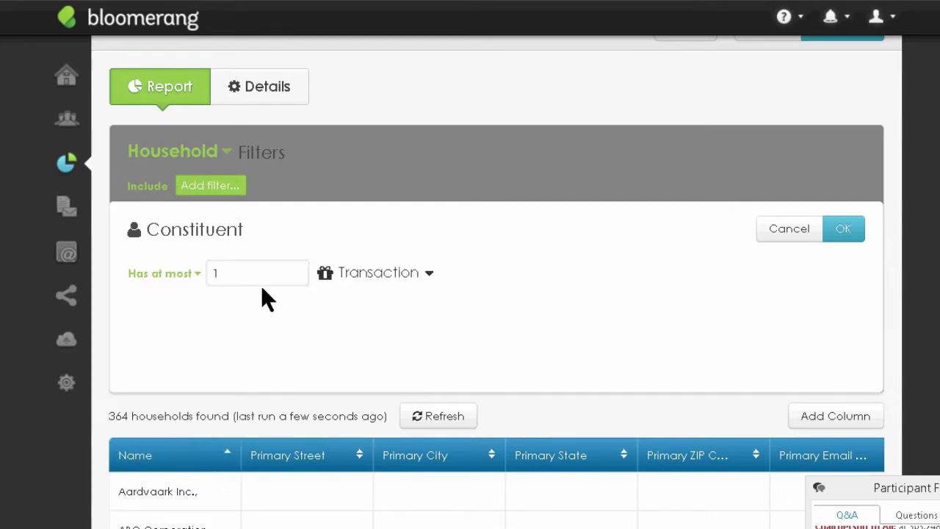
{"action": "left_click", "coordinate": [836, 229]}
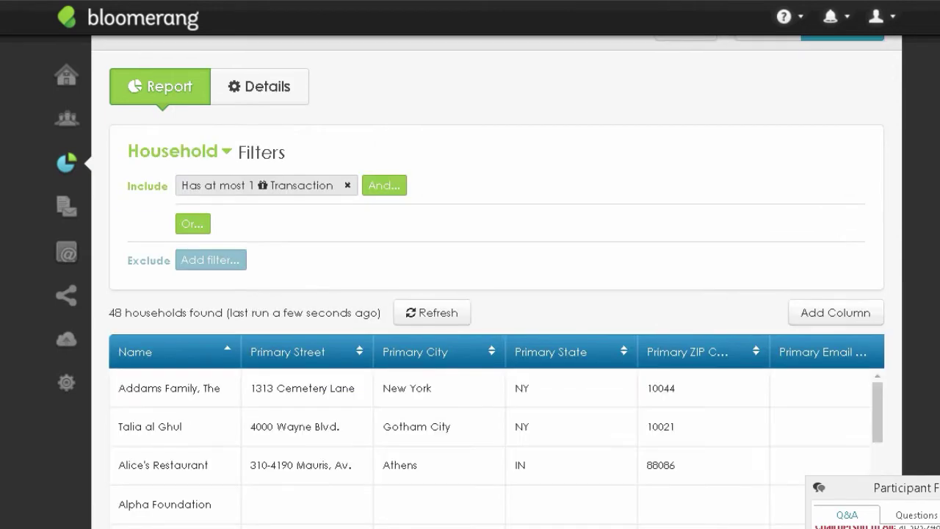
Step: Look through the household list produced by the rebuilt filter and save the "# 1-time donors" report
{"action": "scroll", "coordinate": [496, 293], "scroll_direction": "down", "scroll_amount": 3}
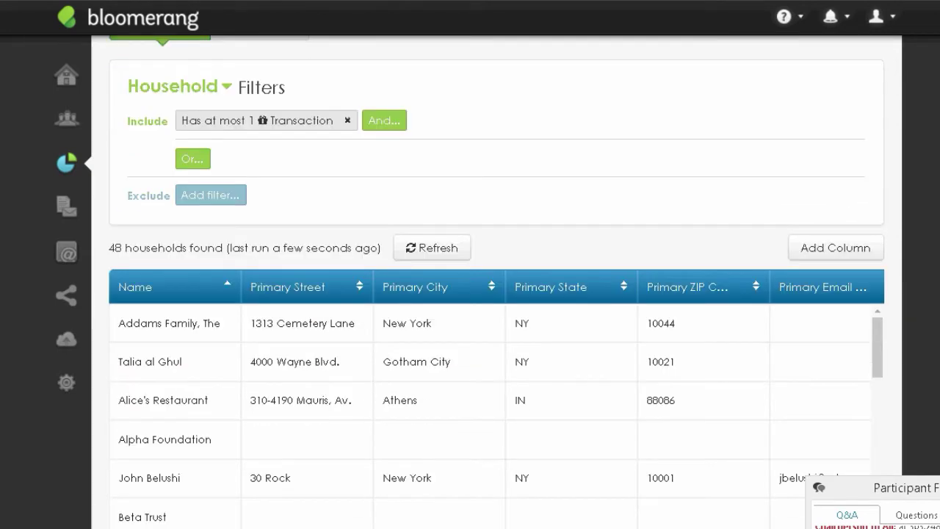
{"action": "scroll", "coordinate": [497, 293], "scroll_direction": "up", "scroll_amount": 1}
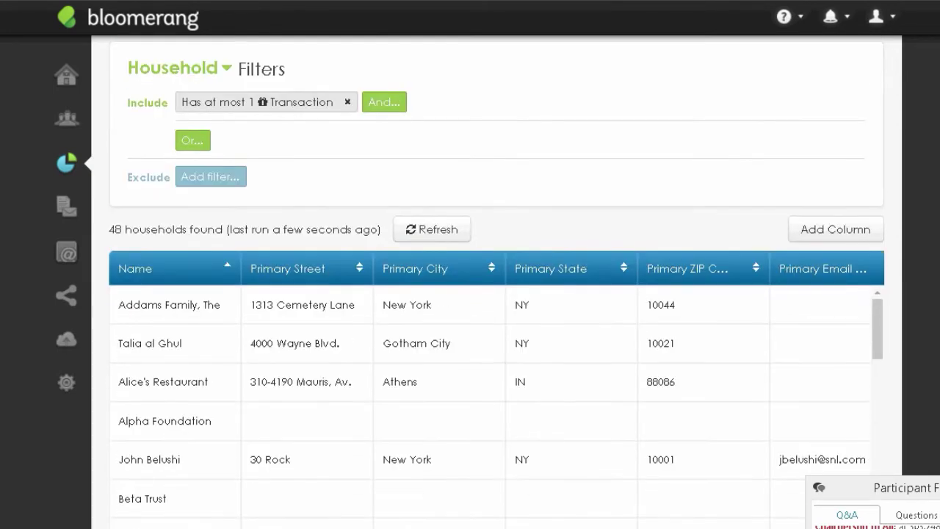
{"action": "scroll", "coordinate": [496, 293], "scroll_direction": "up", "scroll_amount": 3}
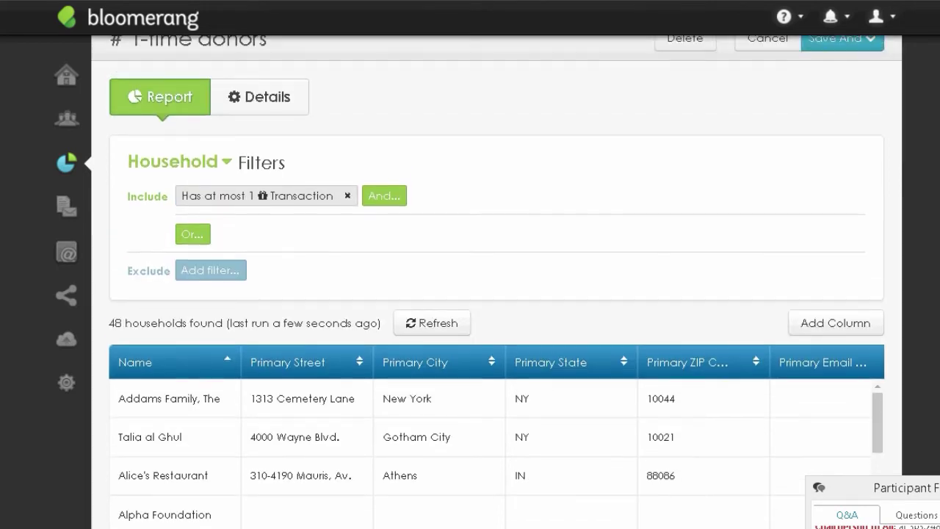
{"action": "scroll", "coordinate": [496, 294], "scroll_direction": "down", "scroll_amount": 4}
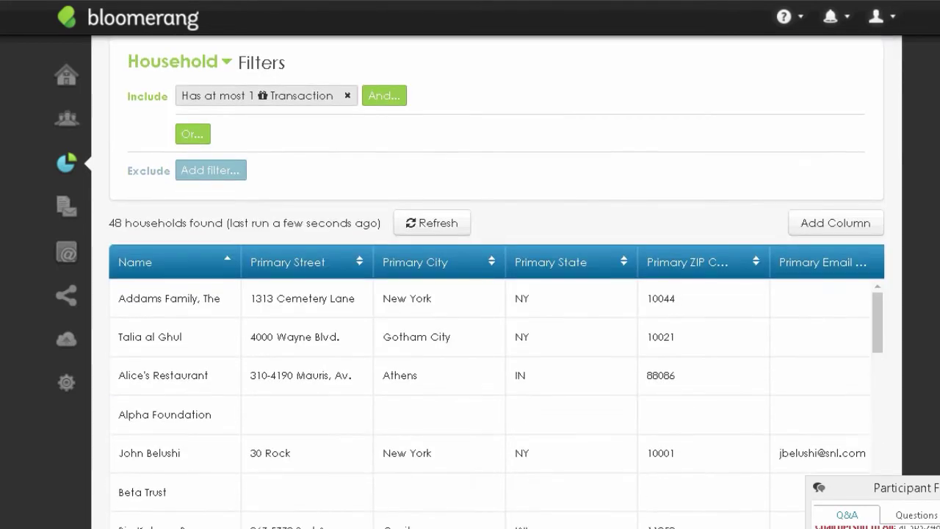
{"action": "scroll", "coordinate": [496, 293], "scroll_direction": "down", "scroll_amount": 2}
{"action": "scroll", "coordinate": [496, 294], "scroll_direction": "up", "scroll_amount": 1}
{"action": "scroll", "coordinate": [496, 293], "scroll_direction": "up", "scroll_amount": 1}
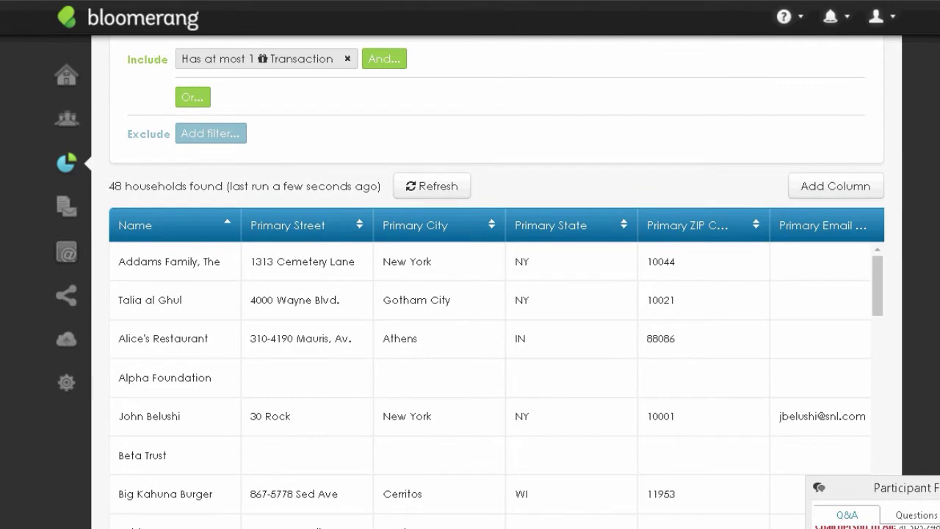
{"action": "scroll", "coordinate": [497, 293], "scroll_direction": "up", "scroll_amount": 3}
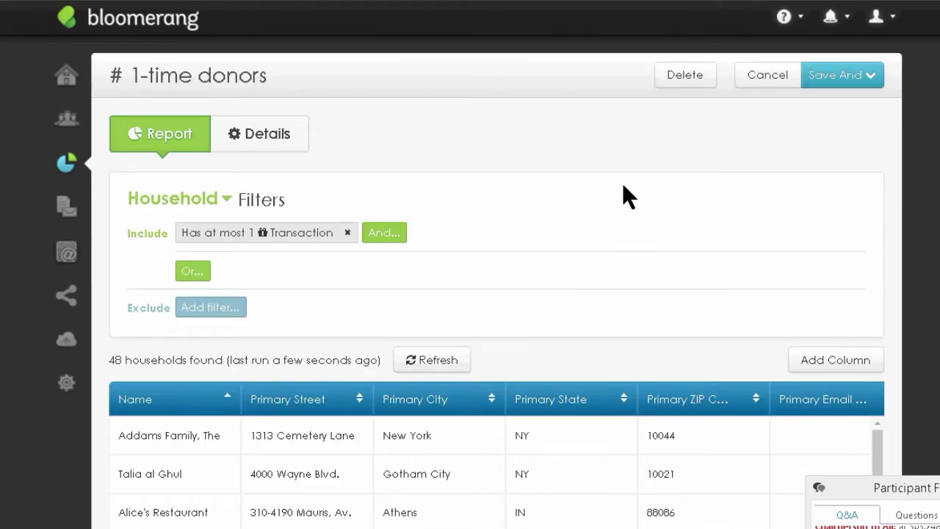
{"action": "left_click", "coordinate": [833, 83]}
{"action": "left_click", "coordinate": [832, 183]}
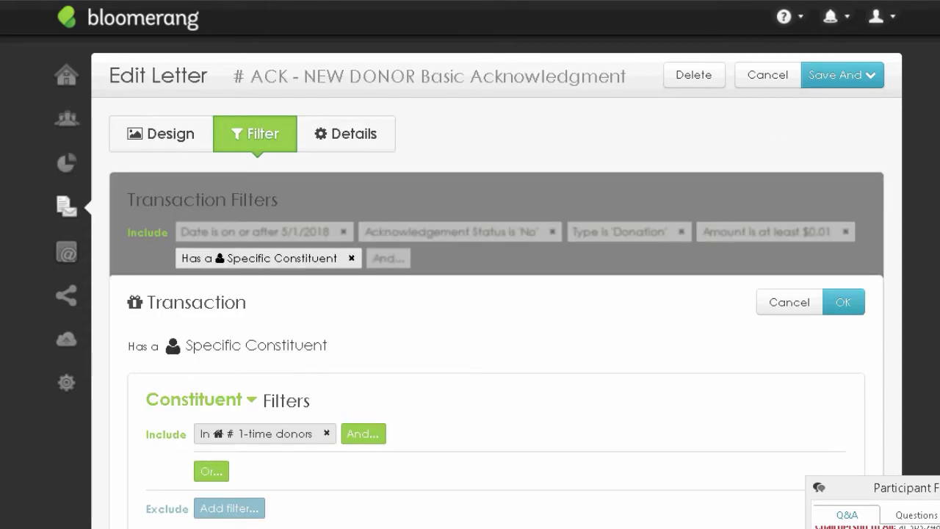
Step: Remove the Specific Constituent include filter from the new donor letter's transaction filters
{"action": "scroll", "coordinate": [533, 173], "scroll_direction": "down", "scroll_amount": 2}
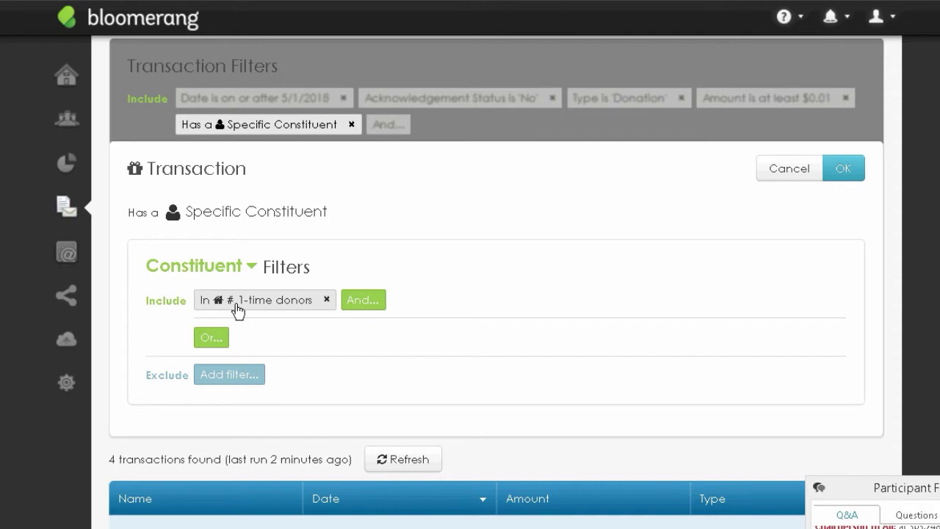
{"action": "left_click", "coordinate": [329, 300]}
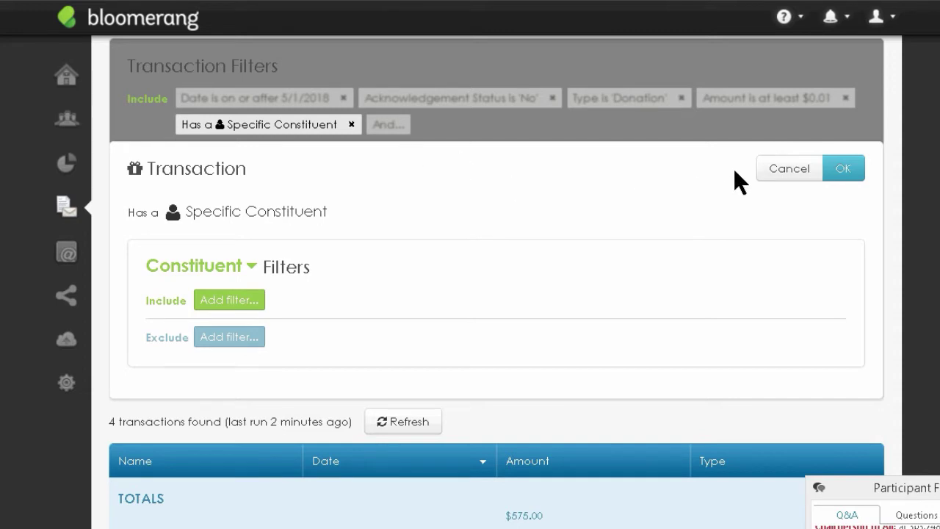
{"action": "left_click", "coordinate": [771, 173]}
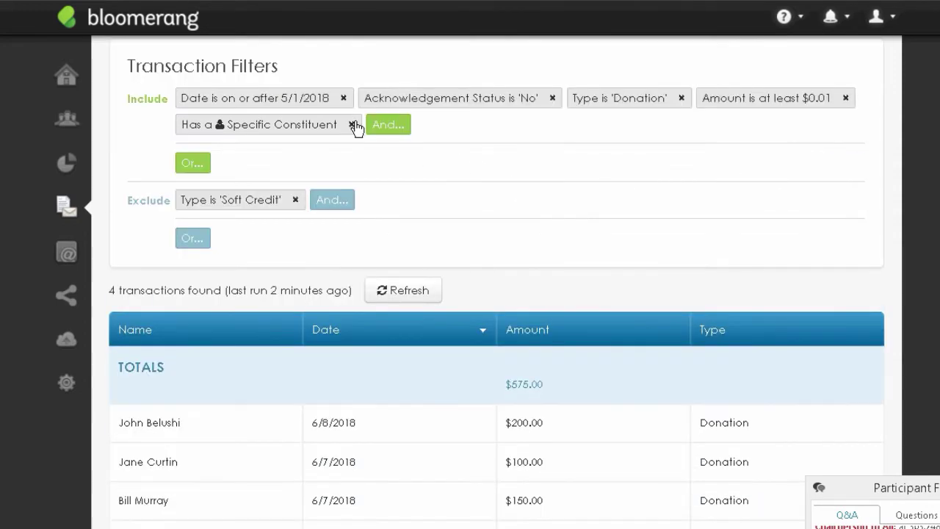
{"action": "left_click", "coordinate": [352, 125]}
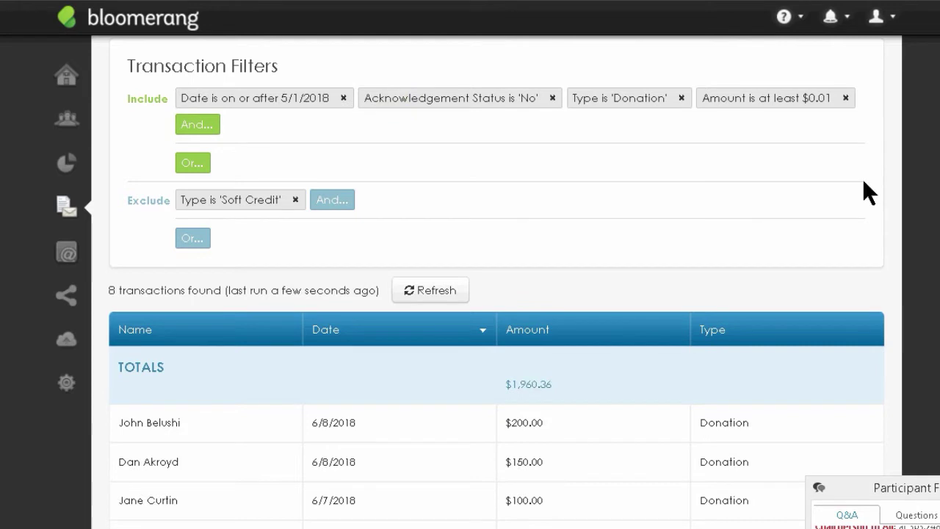
Step: Add a Constituent include filter to the letter with a condition that the constituent is in a constituent report
{"action": "left_click", "coordinate": [198, 126]}
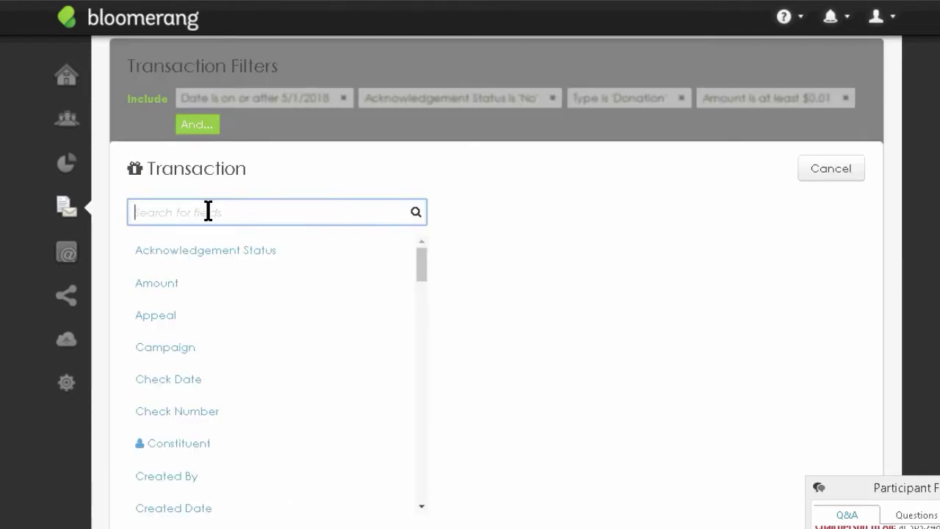
{"action": "type", "text": "consi"}
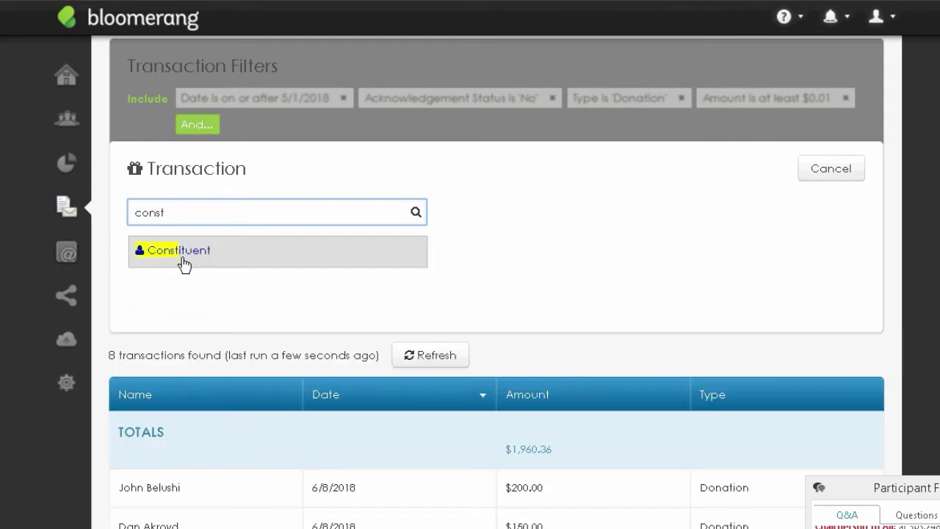
{"action": "left_click", "coordinate": [183, 262]}
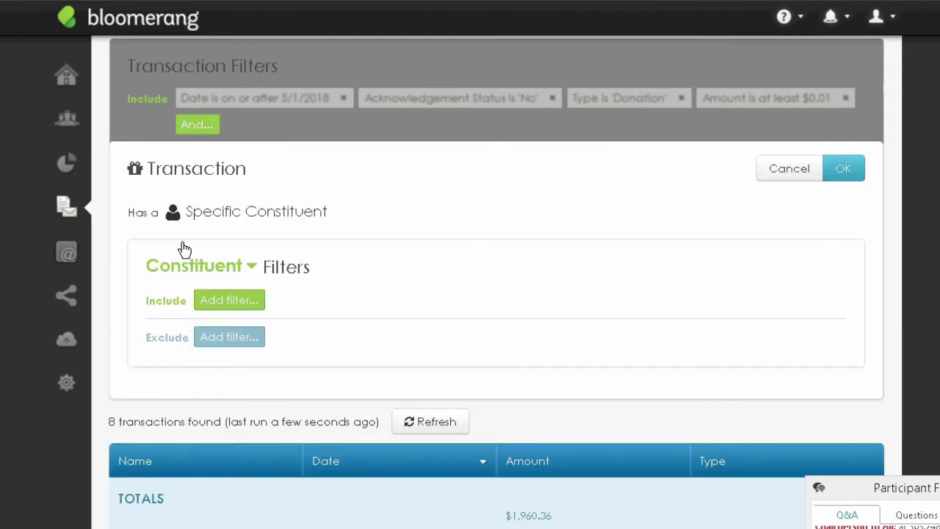
{"action": "left_click", "coordinate": [242, 307]}
{"action": "type", "text": "i"}
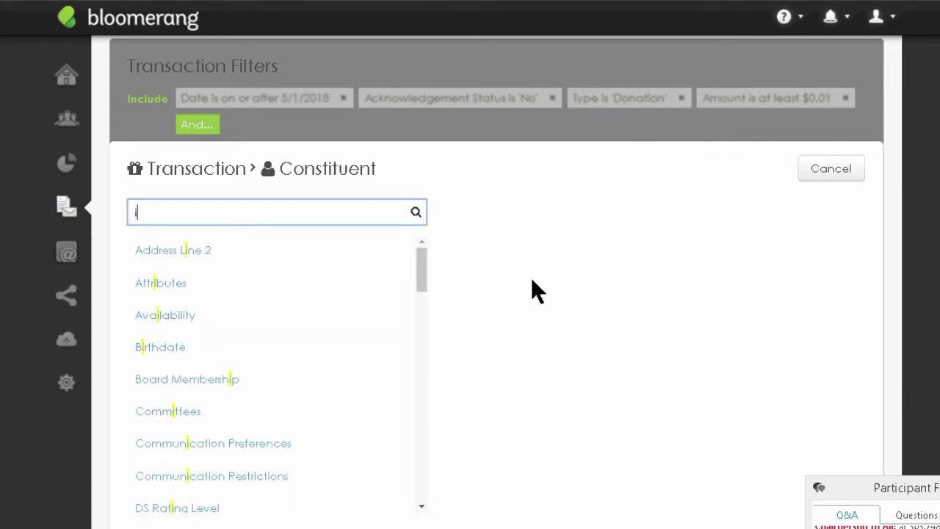
{"action": "type", "text": "s in"}
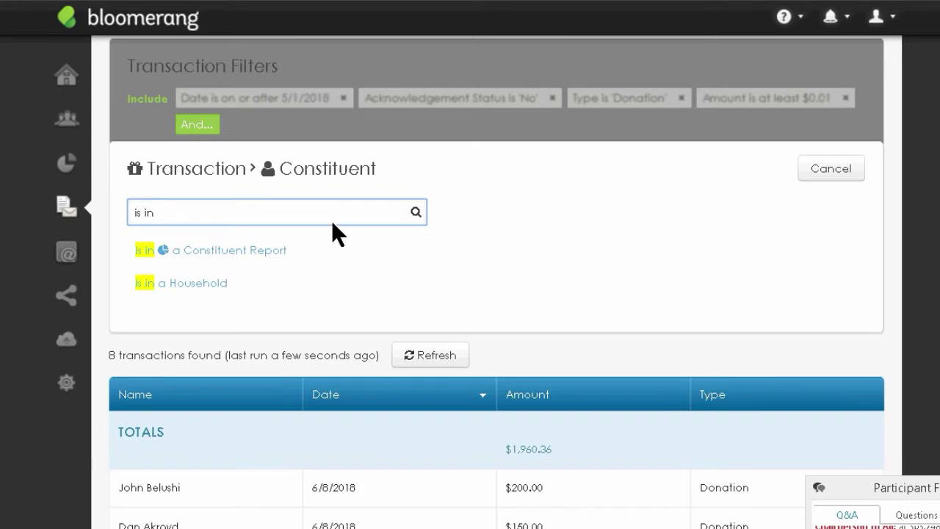
{"action": "left_click", "coordinate": [269, 248]}
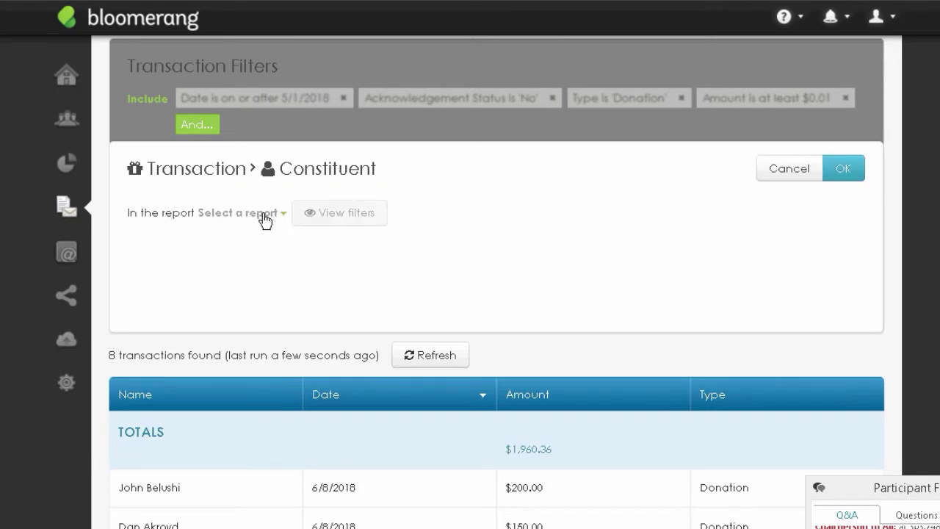
Step: Choose the "# 1-time donors" report for the constituent condition and apply the filter to the letter
{"action": "left_click", "coordinate": [265, 216]}
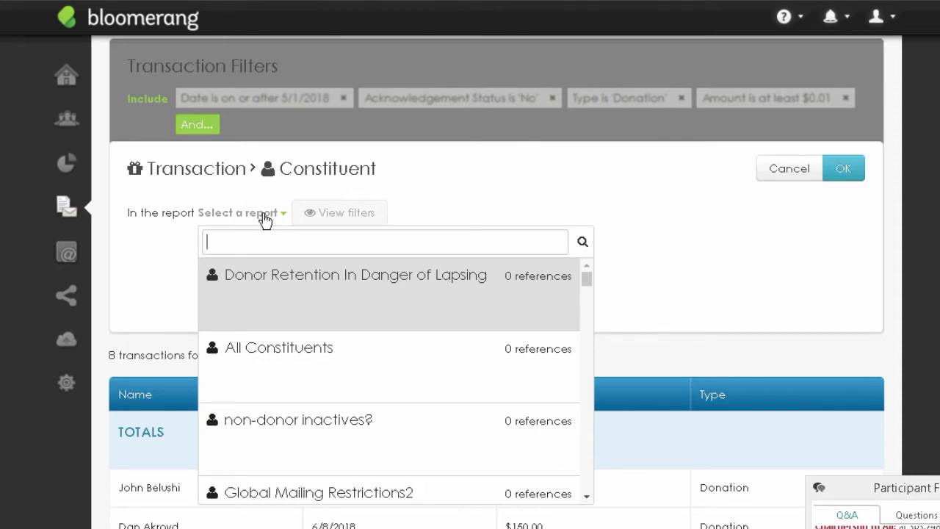
{"action": "type", "text": "#1-"}
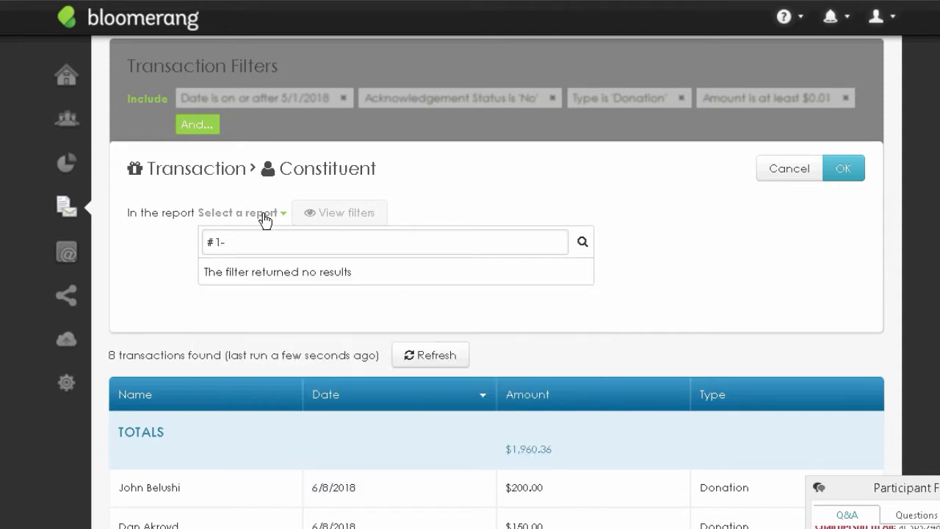
{"action": "type", "text": "tim"}
{"action": "key", "text": "BackSpace"}
{"action": "key", "text": "BackSpace"}
{"action": "key", "text": "BackSpace"}
{"action": "key", "text": "BackSpace"}
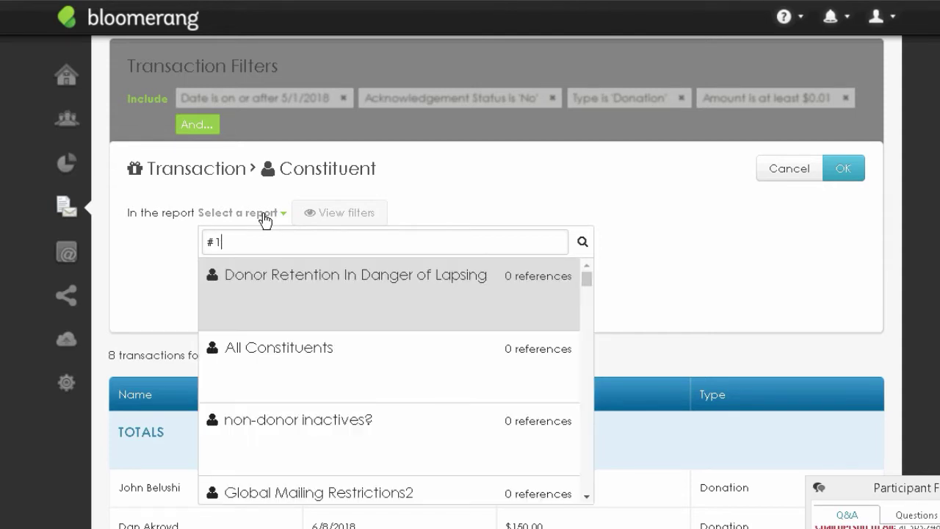
{"action": "key", "text": "BackSpace"}
{"action": "type", "text": "1"}
{"action": "key", "text": "BackSpace"}
{"action": "type", "text": "1"}
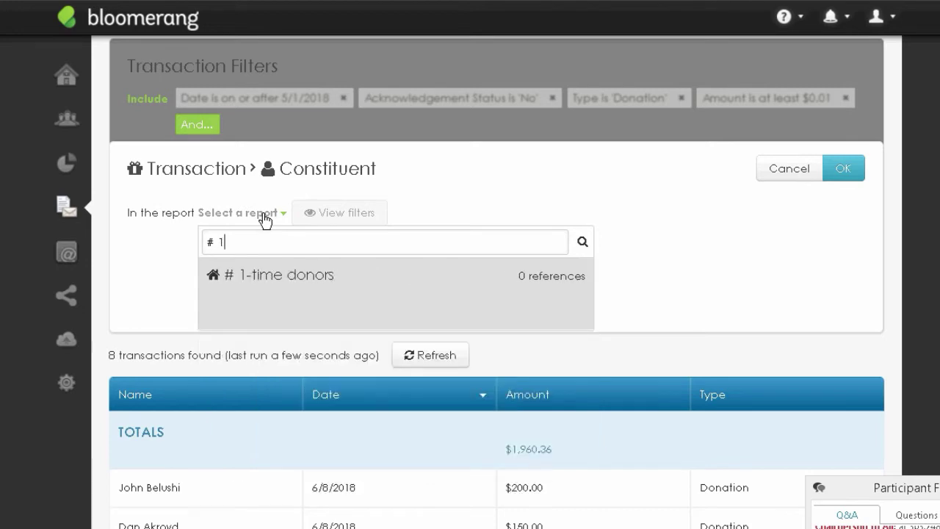
{"action": "left_click", "coordinate": [295, 282]}
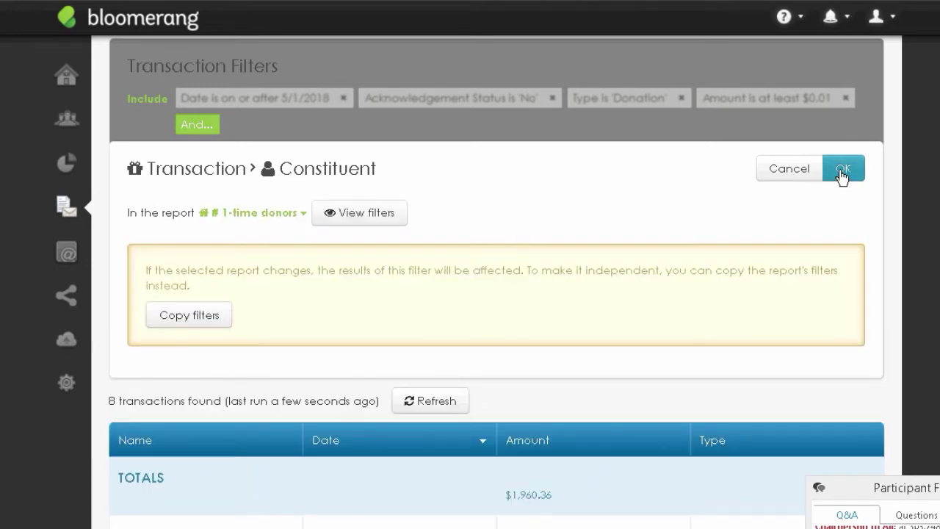
{"action": "left_click", "coordinate": [840, 170]}
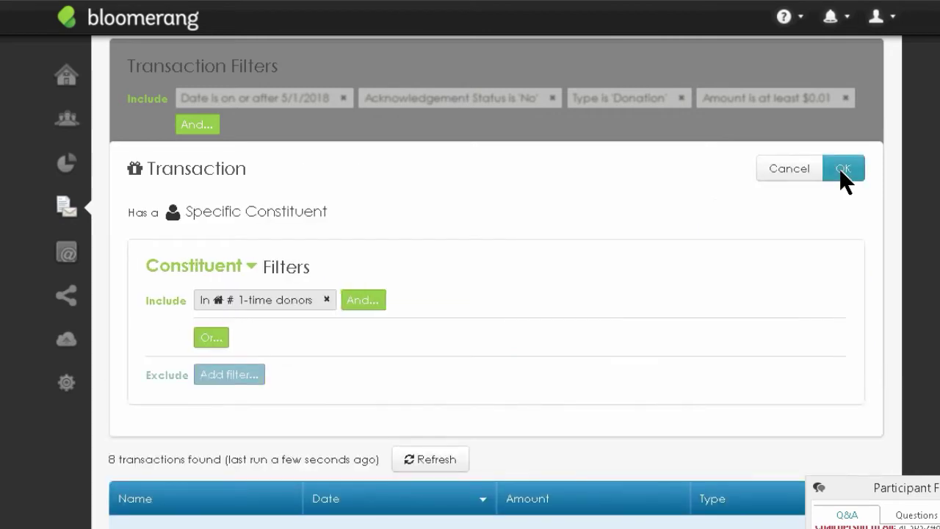
{"action": "left_click", "coordinate": [841, 169]}
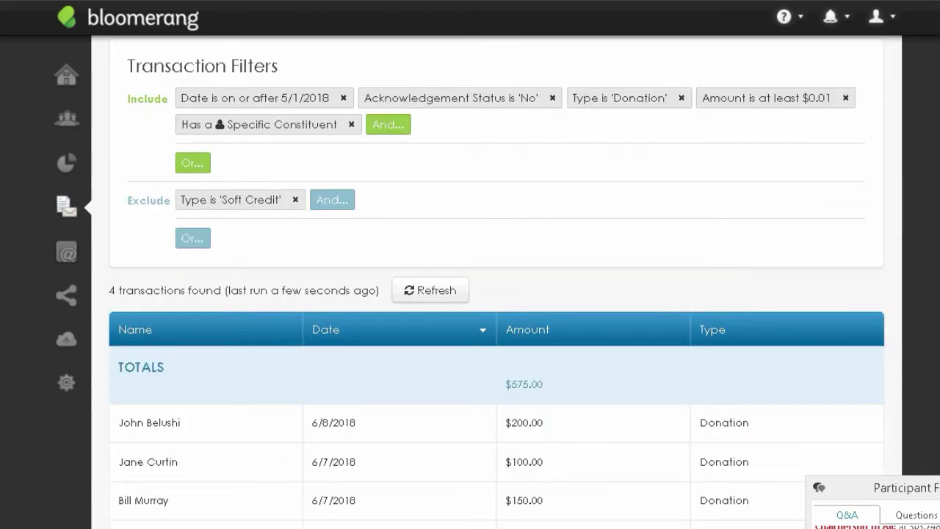
Step: Examine the new donor letter's include and exclude filters and the list of matching transactions
{"action": "scroll", "coordinate": [184, 192], "scroll_direction": "down", "scroll_amount": 2}
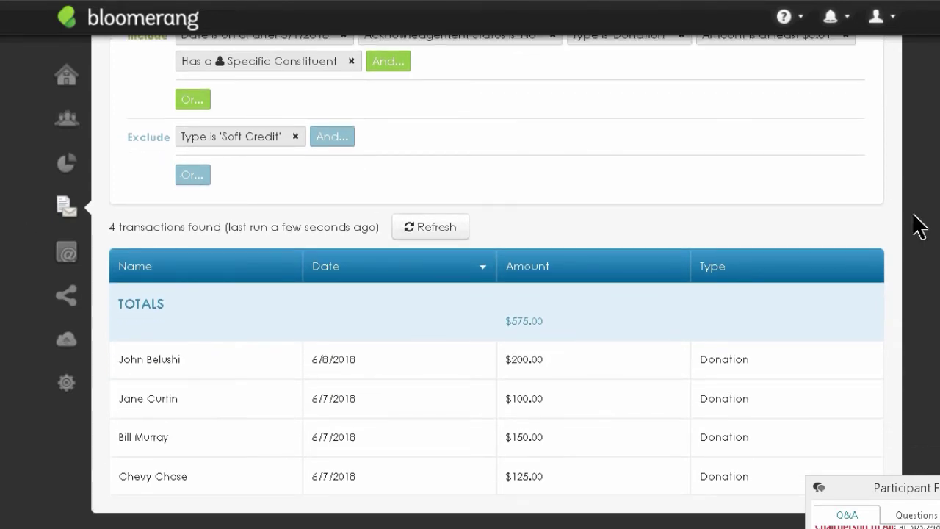
{"action": "scroll", "coordinate": [488, 282], "scroll_direction": "up", "scroll_amount": 3}
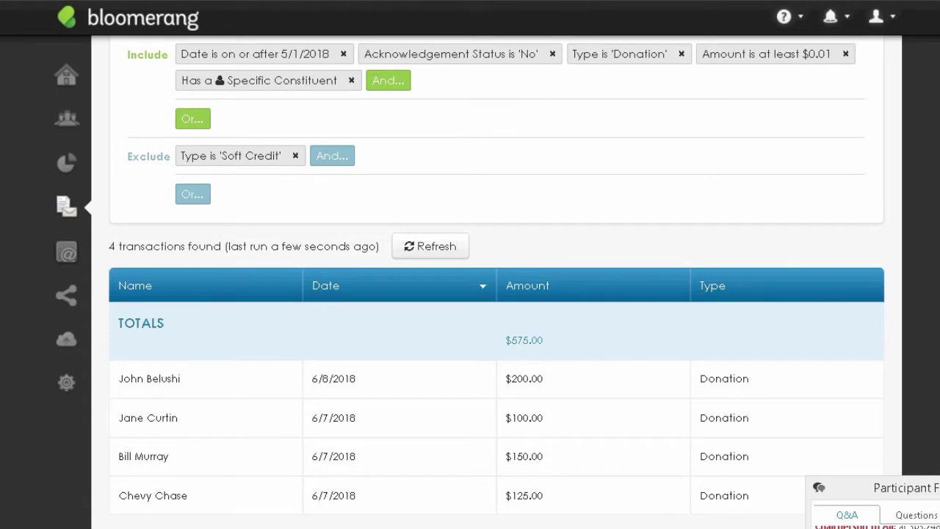
{"action": "scroll", "coordinate": [489, 282], "scroll_direction": "down", "scroll_amount": 3}
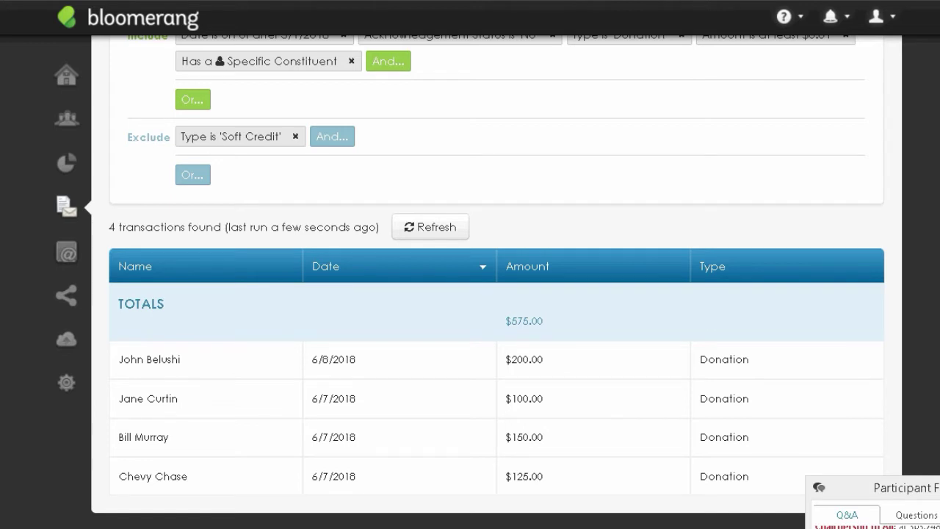
{"action": "scroll", "coordinate": [497, 293], "scroll_direction": "up", "scroll_amount": 2}
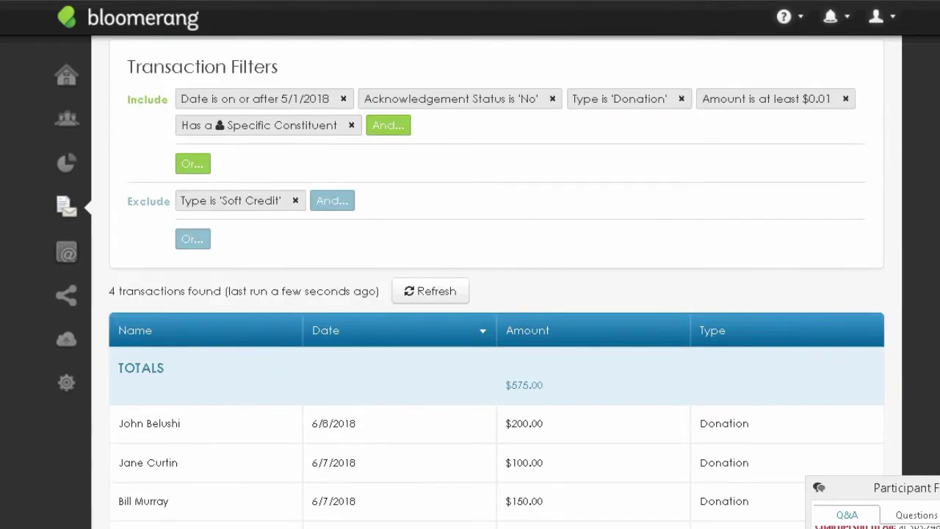
{"action": "scroll", "coordinate": [496, 294], "scroll_direction": "down", "scroll_amount": 2}
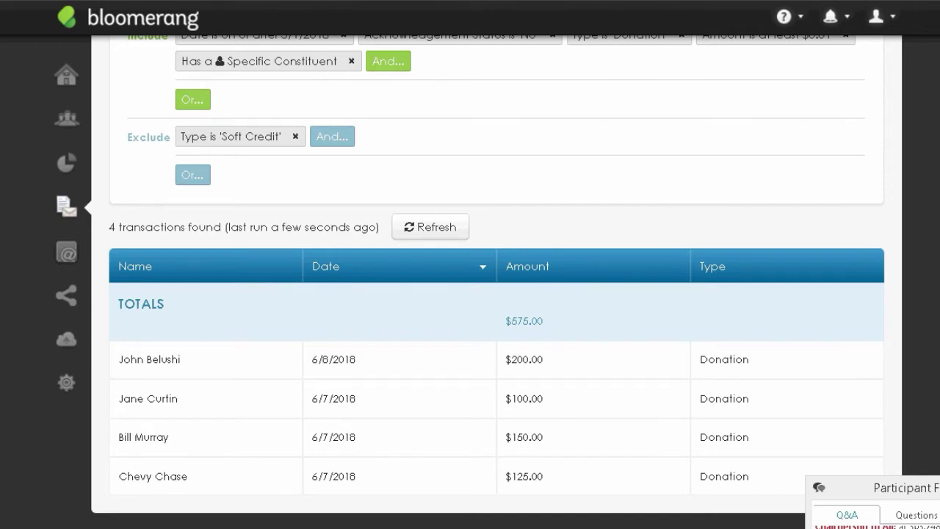
{"action": "scroll", "coordinate": [488, 282], "scroll_direction": "up", "scroll_amount": 1}
{"action": "scroll", "coordinate": [489, 282], "scroll_direction": "up", "scroll_amount": 5}
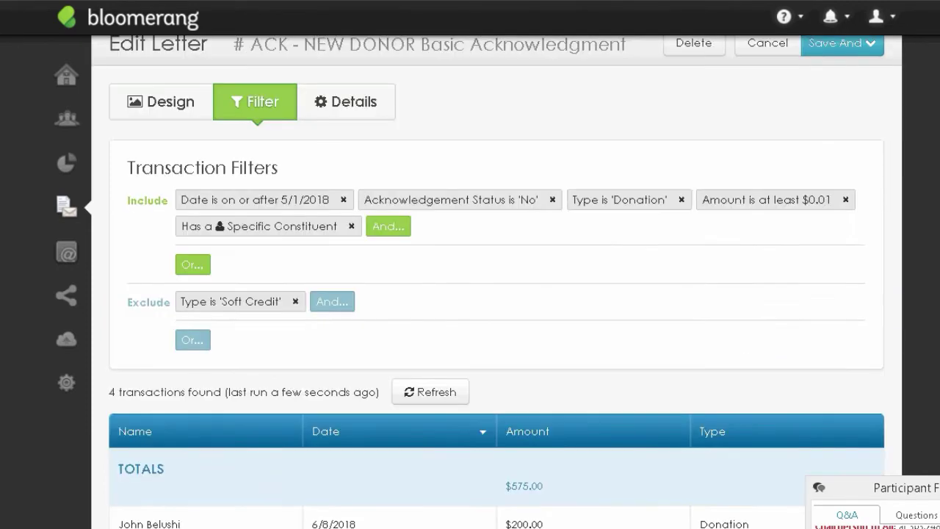
{"action": "scroll", "coordinate": [489, 282], "scroll_direction": "down", "scroll_amount": 2}
{"action": "scroll", "coordinate": [860, 234], "scroll_direction": "down", "scroll_amount": 2}
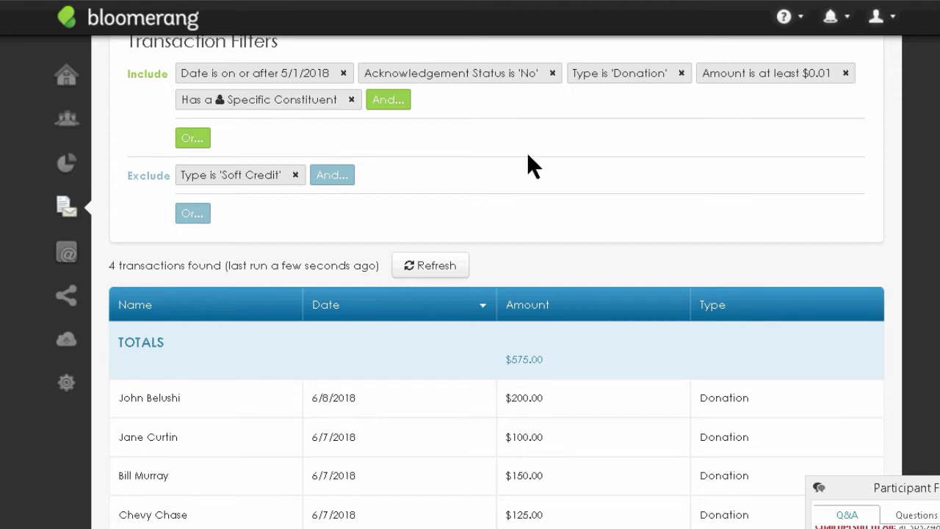
Step: Add an alternative (Or) include group to the transaction filters with a date on or after 6/1/2018
{"action": "left_click", "coordinate": [193, 139]}
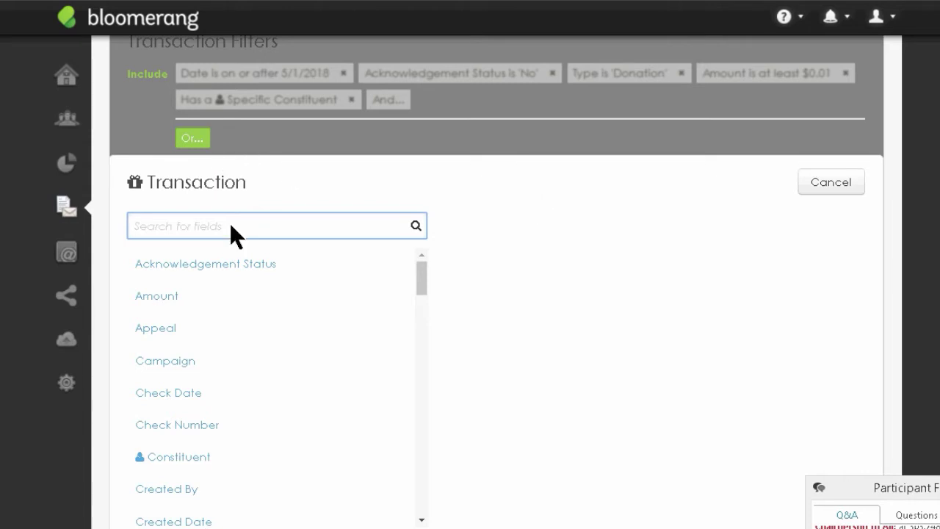
{"action": "type", "text": "date"}
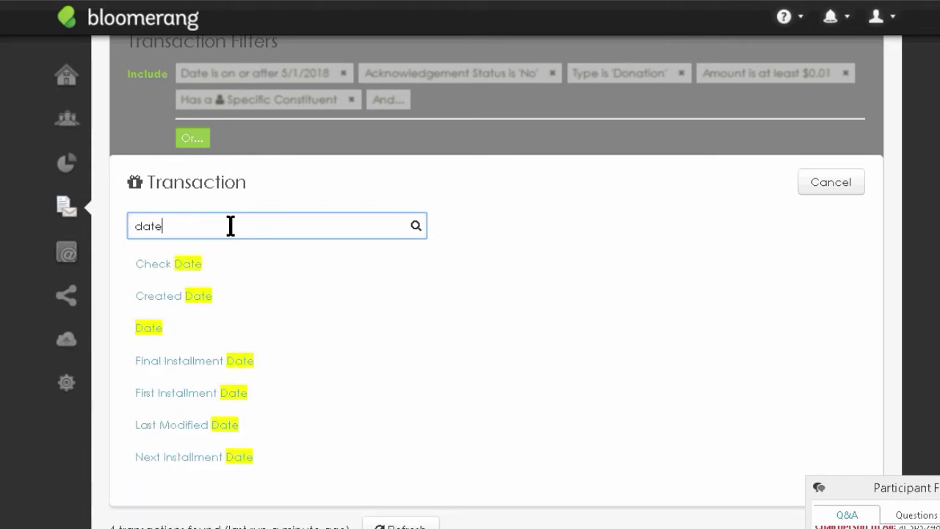
{"action": "left_click", "coordinate": [153, 328]}
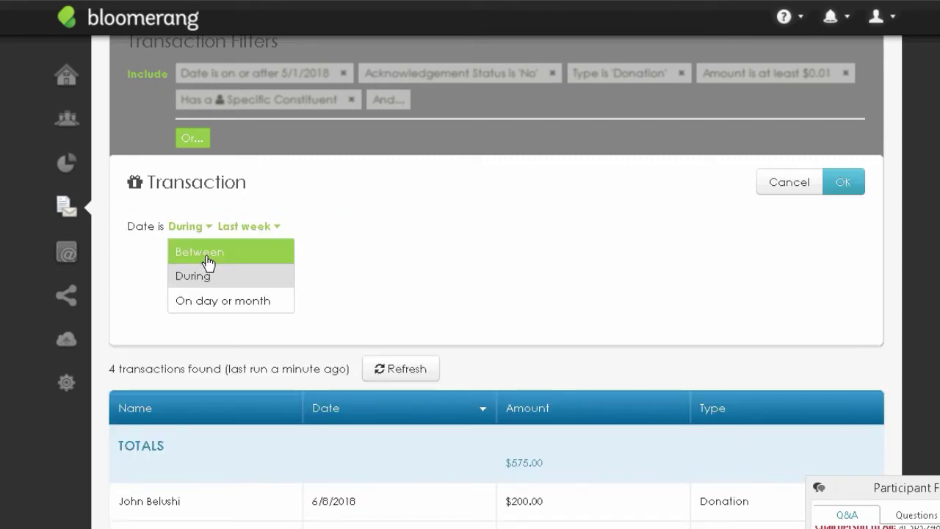
{"action": "left_click", "coordinate": [206, 252]}
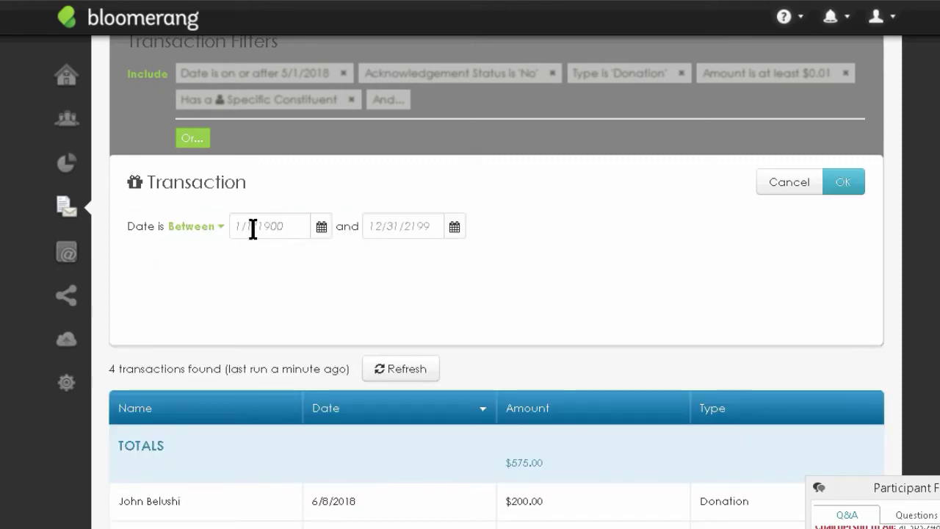
{"action": "left_click", "coordinate": [252, 229]}
{"action": "type", "text": "6/1/2"}
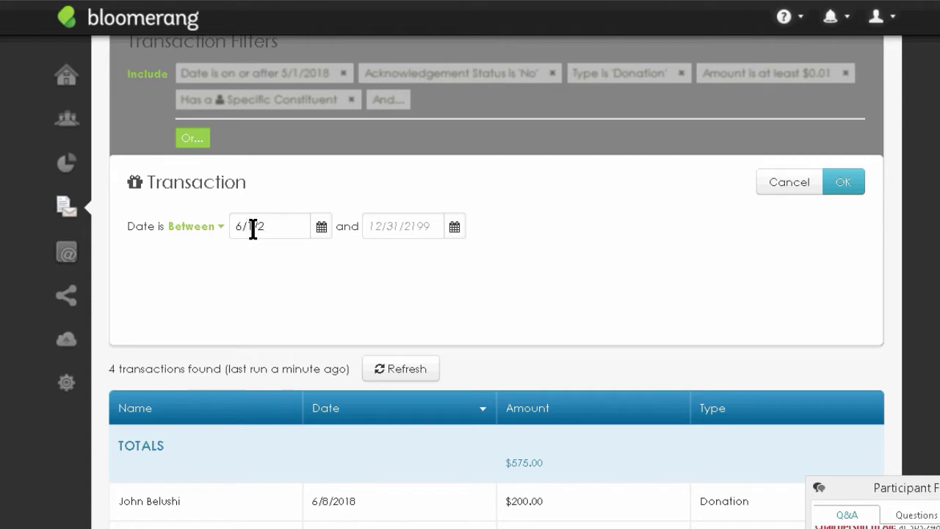
{"action": "type", "text": "018"}
{"action": "left_click", "coordinate": [848, 188]}
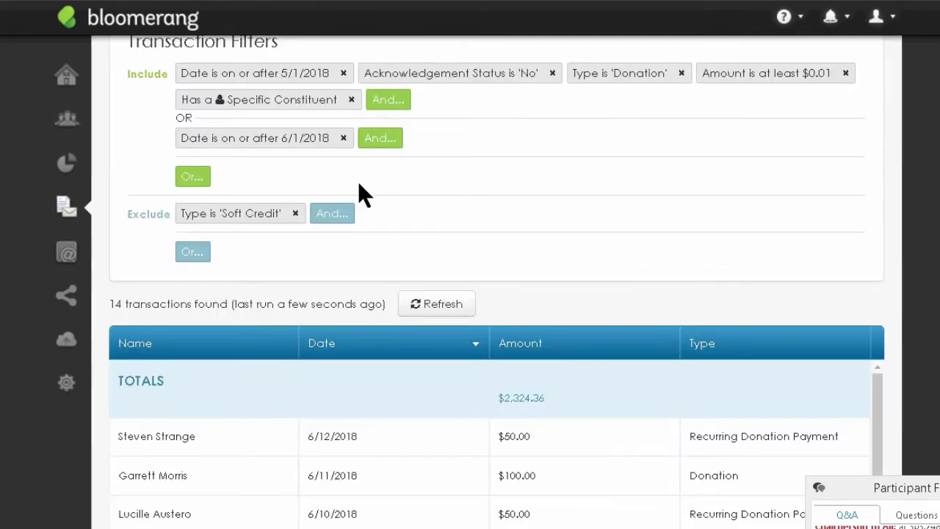
Step: Add an Acknowledgement Status condition to the second include group
{"action": "left_click", "coordinate": [389, 143]}
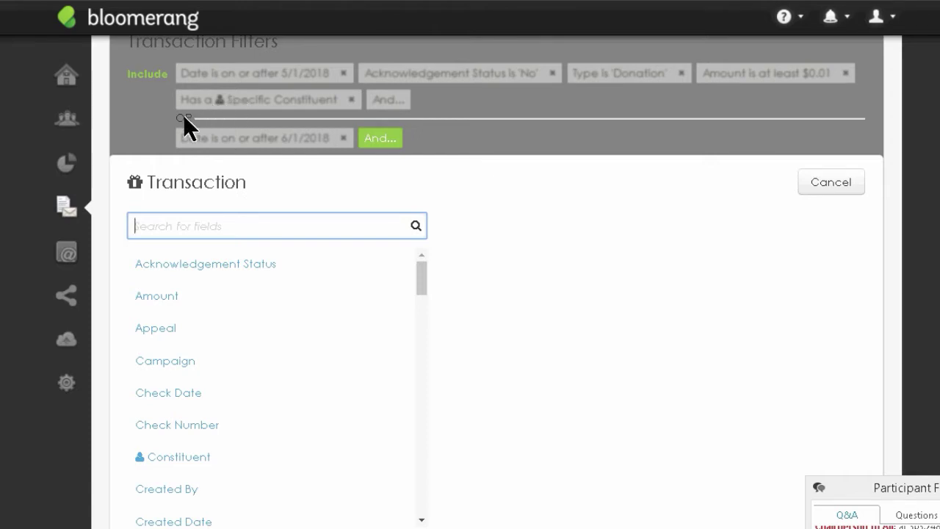
{"action": "left_click", "coordinate": [199, 265]}
{"action": "left_click", "coordinate": [323, 226]}
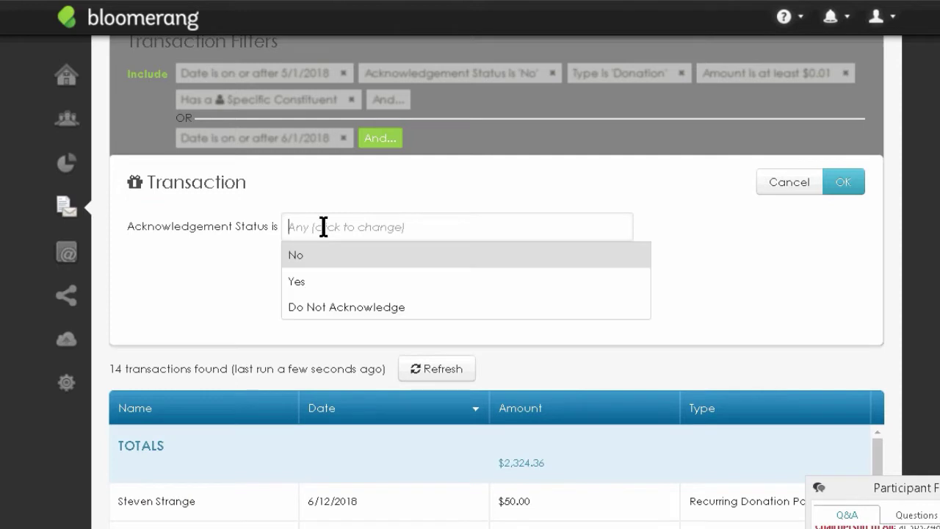
{"action": "type", "text": "YES"}
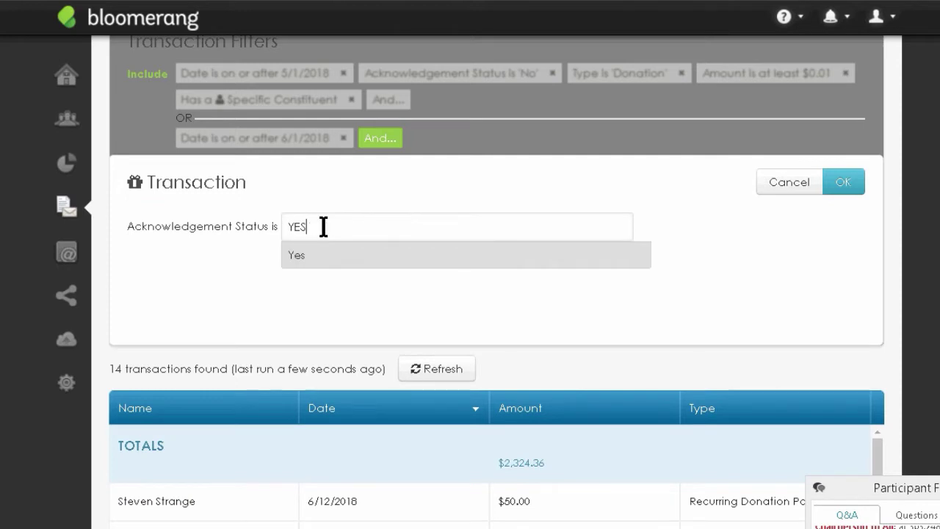
{"action": "left_click", "coordinate": [851, 188]}
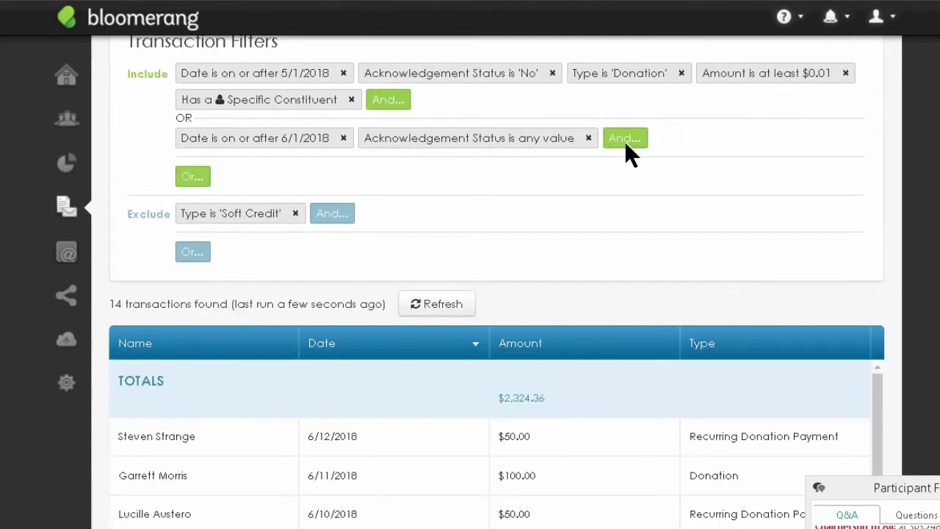
Step: Add a condition to the second include group that Created By contains "API"
{"action": "left_click", "coordinate": [625, 140]}
{"action": "type", "text": "create"}
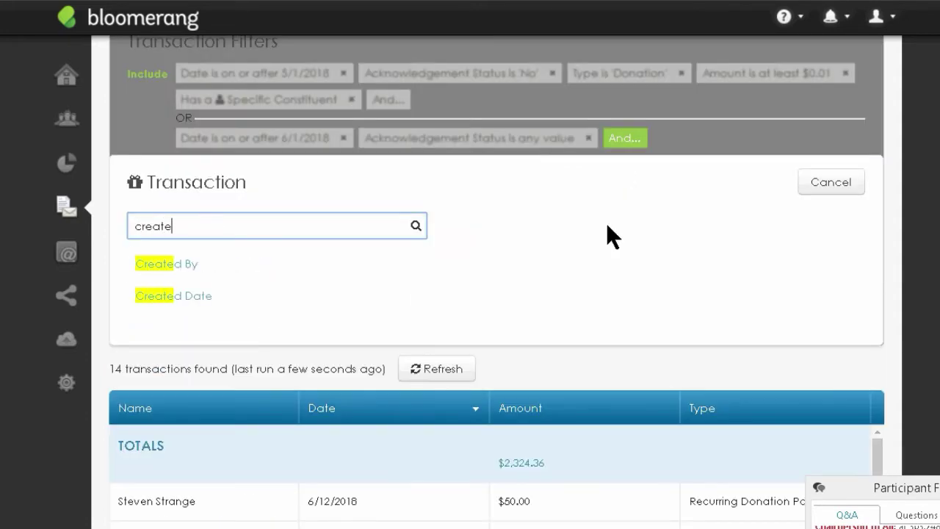
{"action": "left_click", "coordinate": [159, 257]}
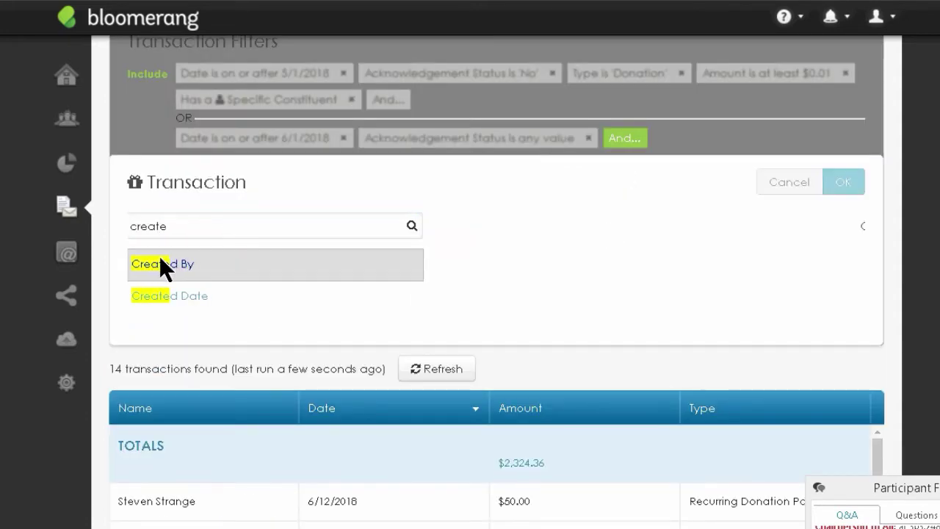
{"action": "left_click", "coordinate": [287, 229]}
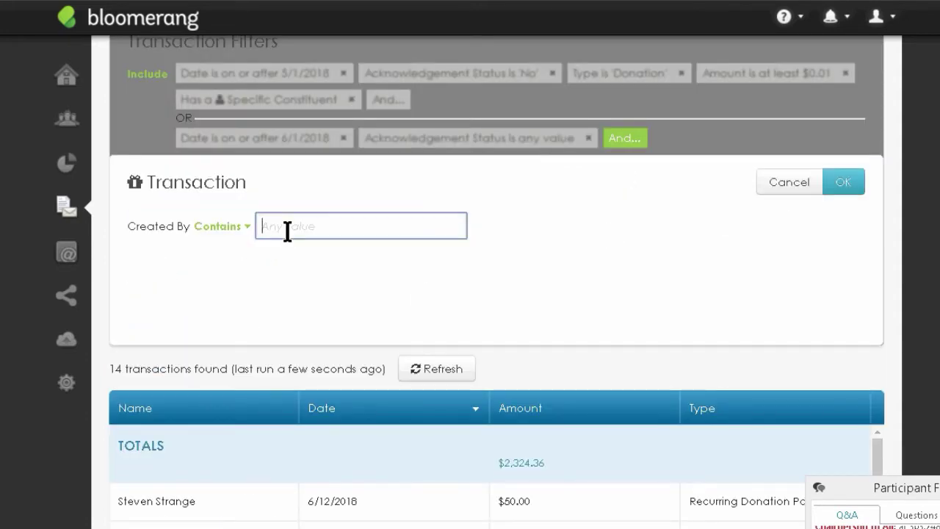
{"action": "type", "text": "API"}
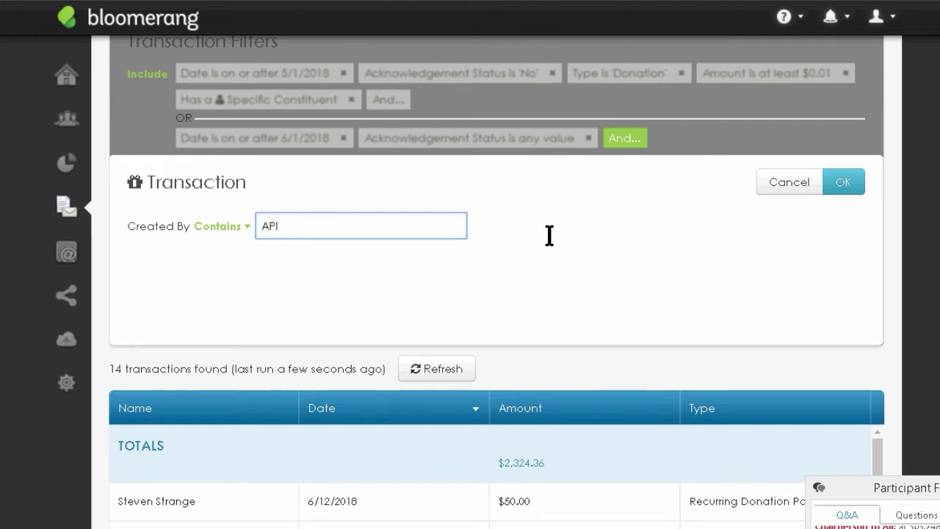
{"action": "left_click", "coordinate": [844, 185]}
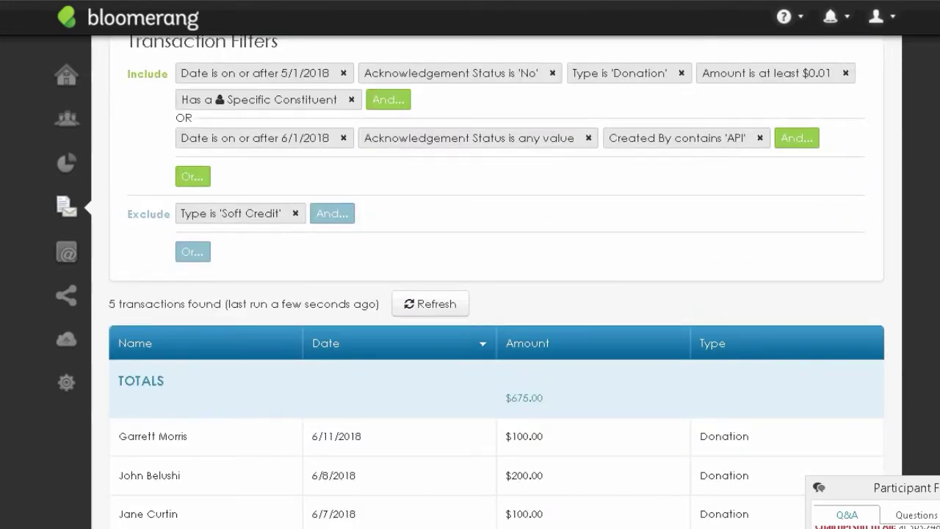
Step: Set the Acknowledgement Status condition in the second include group to Yes
{"action": "scroll", "coordinate": [488, 281], "scroll_direction": "up", "scroll_amount": 2}
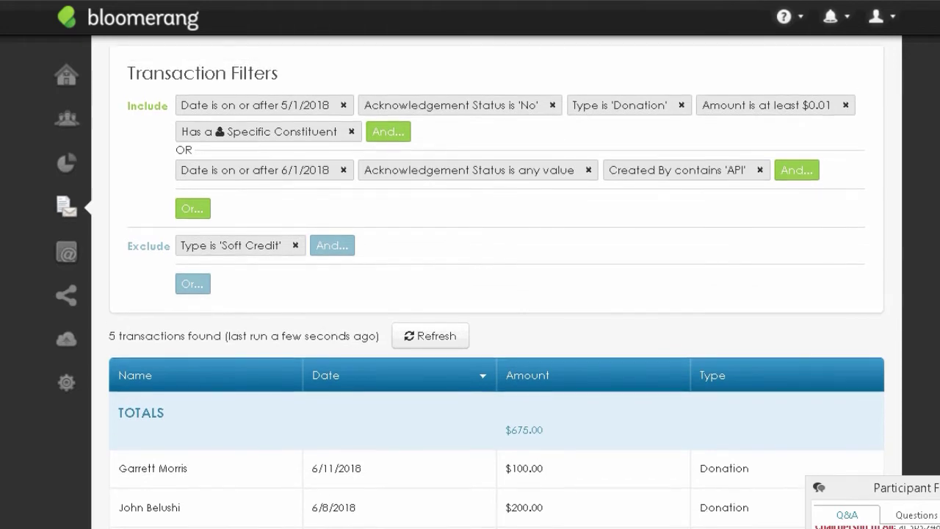
{"action": "scroll", "coordinate": [488, 282], "scroll_direction": "down", "scroll_amount": 1}
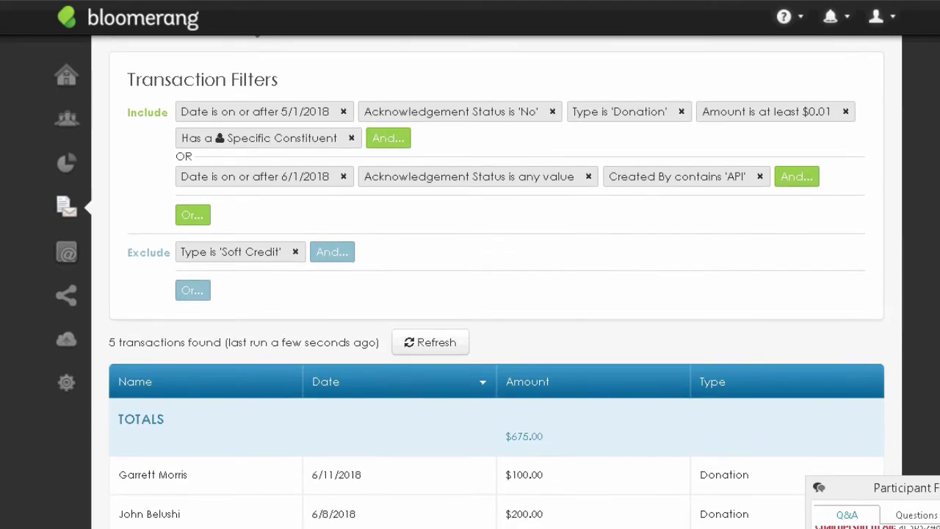
{"action": "left_click", "coordinate": [488, 176]}
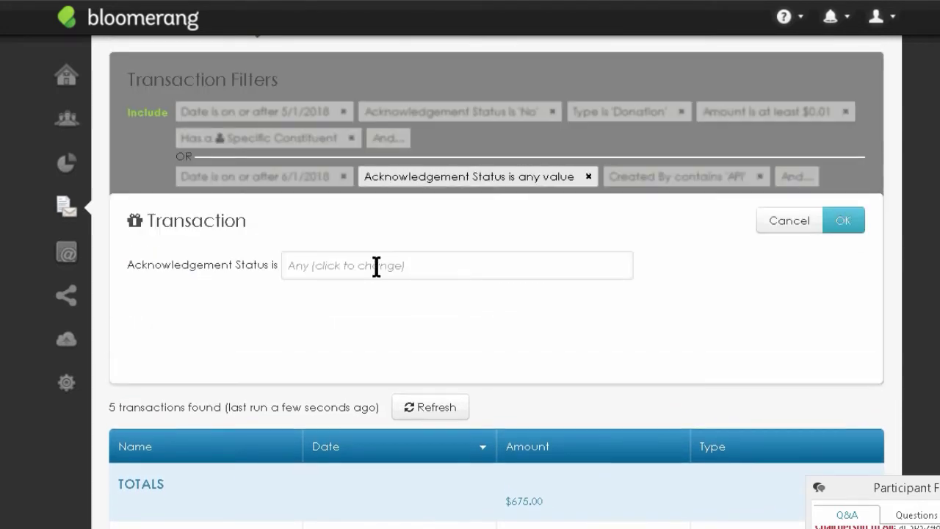
{"action": "left_click", "coordinate": [375, 266]}
{"action": "left_click", "coordinate": [302, 323]}
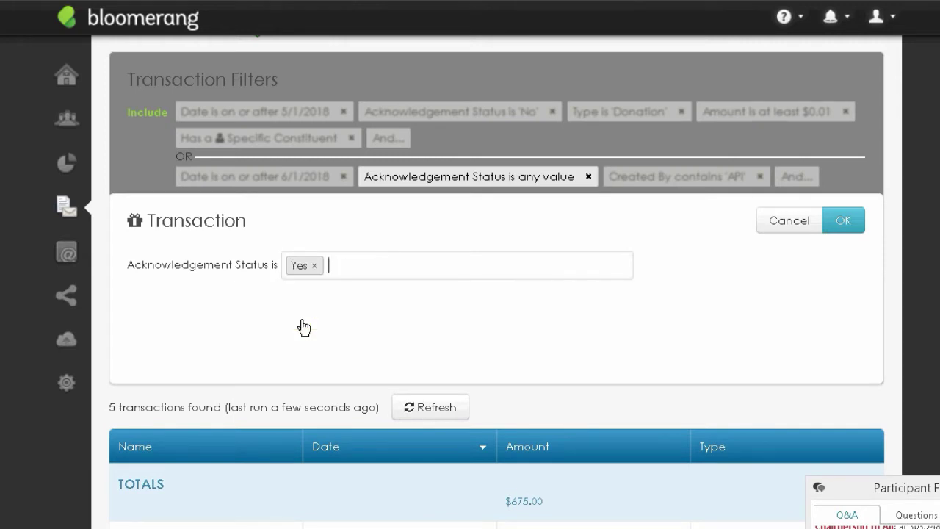
{"action": "left_click", "coordinate": [848, 229]}
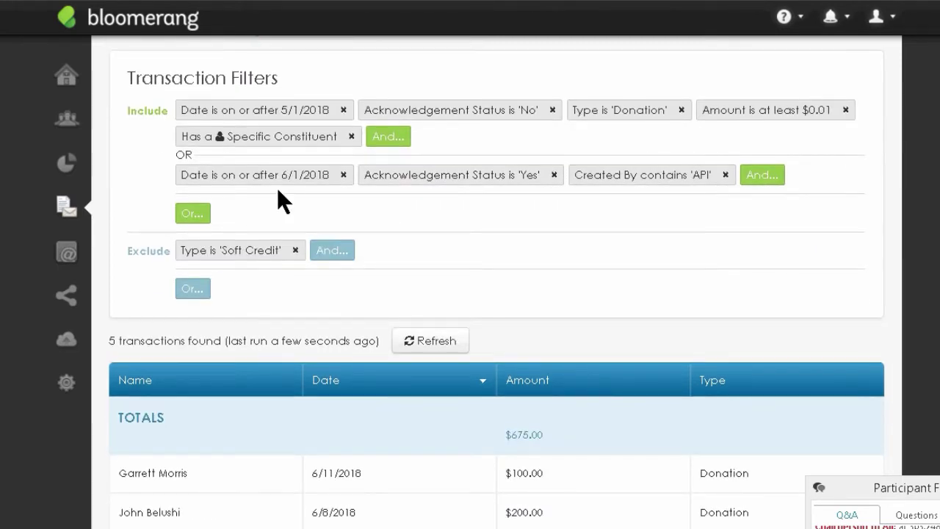
Step: Set the first include group's date filter to on or after 6/1/2018 and review the matching transactions
{"action": "left_click", "coordinate": [273, 118]}
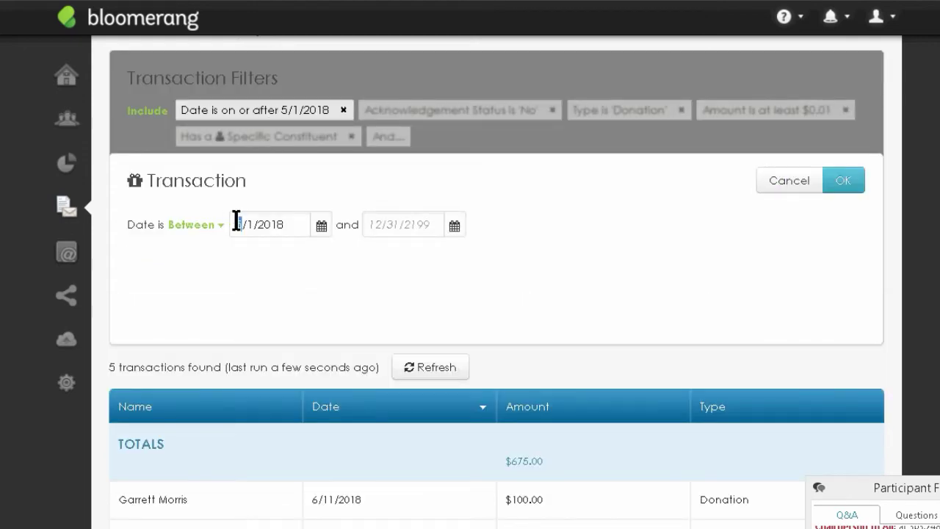
{"action": "type", "text": "6"}
{"action": "left_click", "coordinate": [843, 182]}
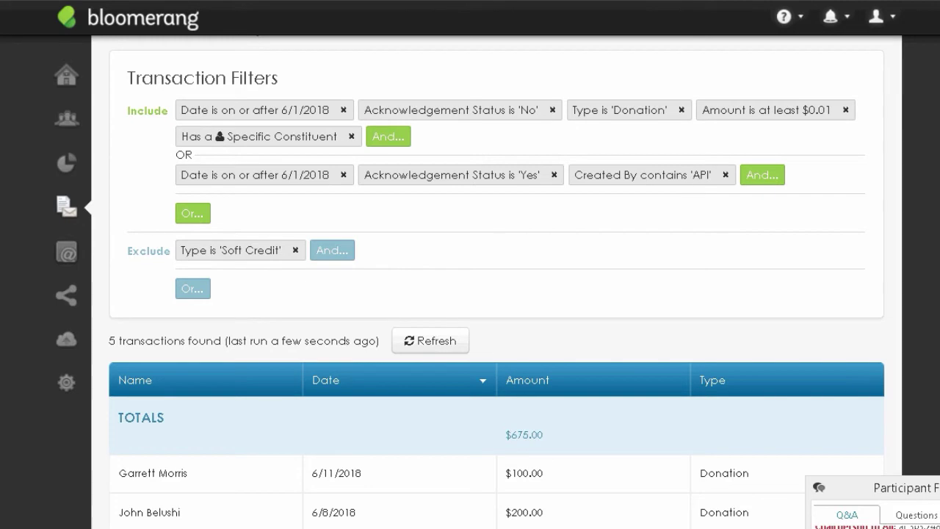
{"action": "scroll", "coordinate": [496, 294], "scroll_direction": "down", "scroll_amount": 3}
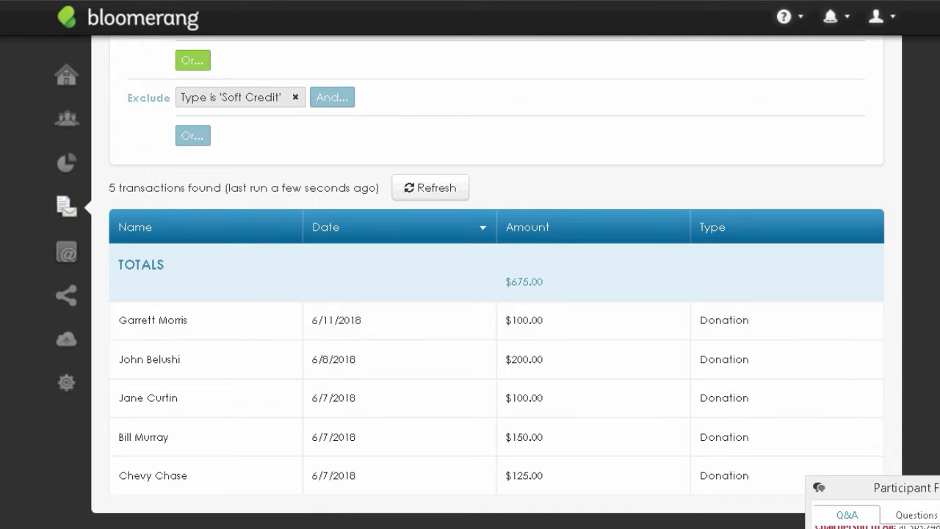
{"action": "scroll", "coordinate": [488, 277], "scroll_direction": "up", "scroll_amount": 1}
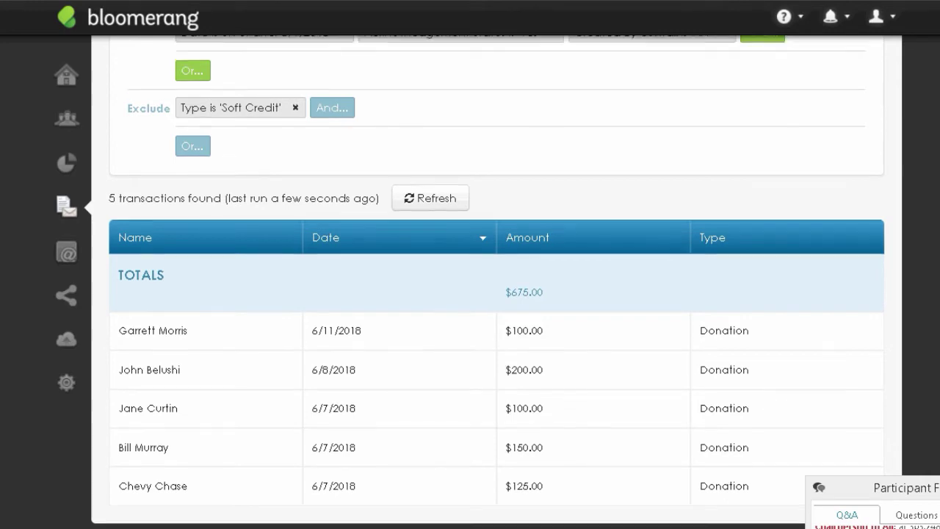
{"action": "scroll", "coordinate": [488, 277], "scroll_direction": "up", "scroll_amount": 5}
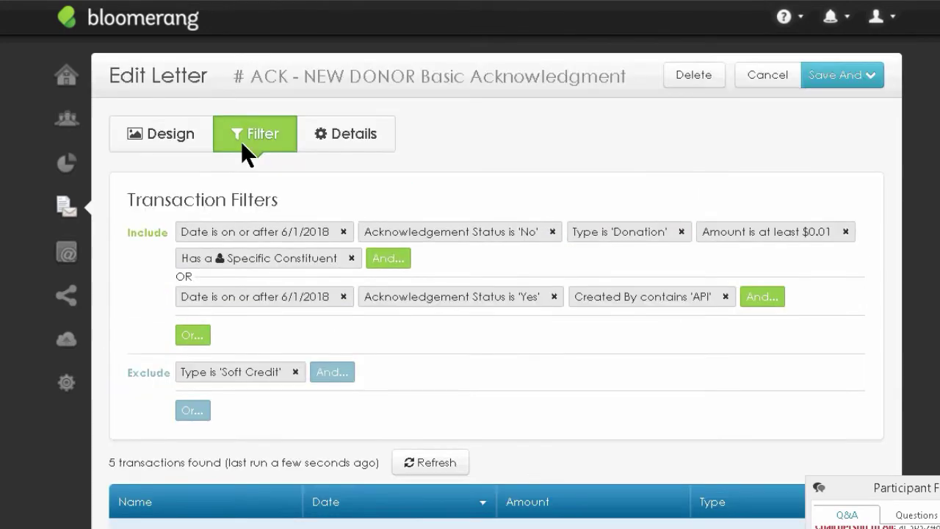
Step: Open the new donor letter's design and look over its body text
{"action": "left_click", "coordinate": [190, 140]}
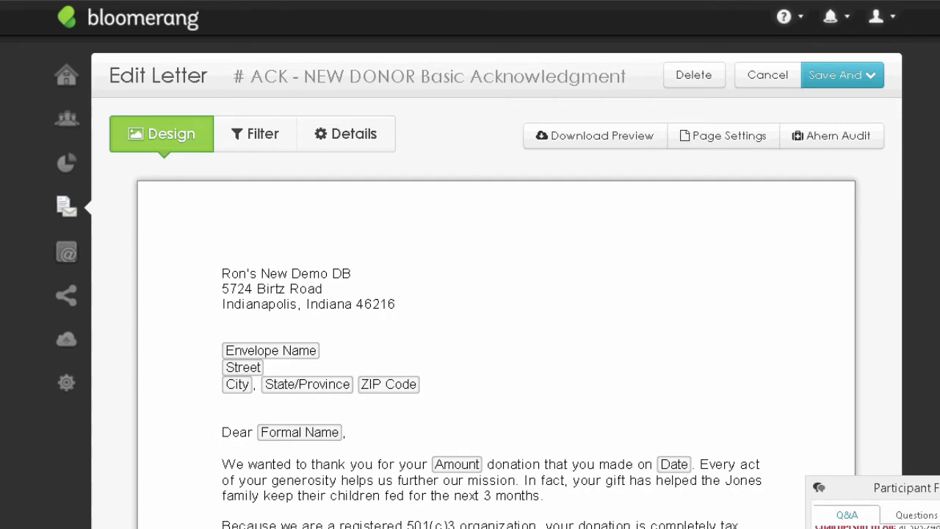
{"action": "scroll", "coordinate": [488, 294], "scroll_direction": "down", "scroll_amount": 3}
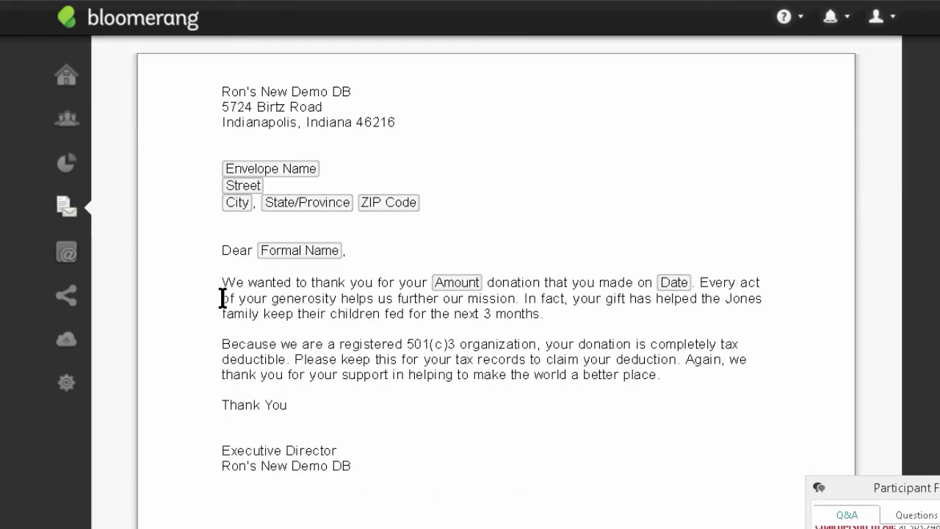
{"action": "left_click_drag", "start_coordinate": [223, 298], "coordinate": [643, 321]}
{"action": "left_click", "coordinate": [659, 321]}
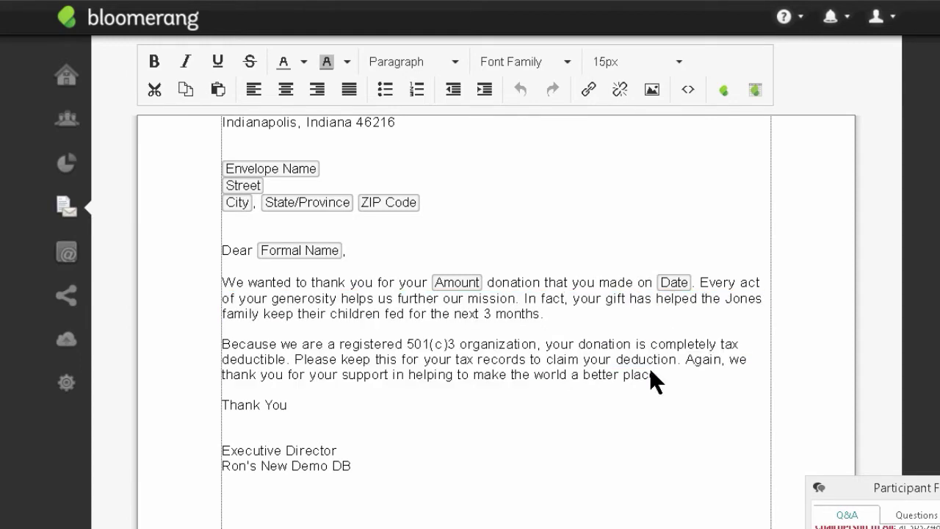
Step: Remove the Formal Name field and the comma after "Dear" in the letter's greeting
{"action": "left_click", "coordinate": [361, 250]}
{"action": "key", "text": "BackSpace"}
{"action": "key", "text": "BackSpace"}
{"action": "type", "text": "Fir"}
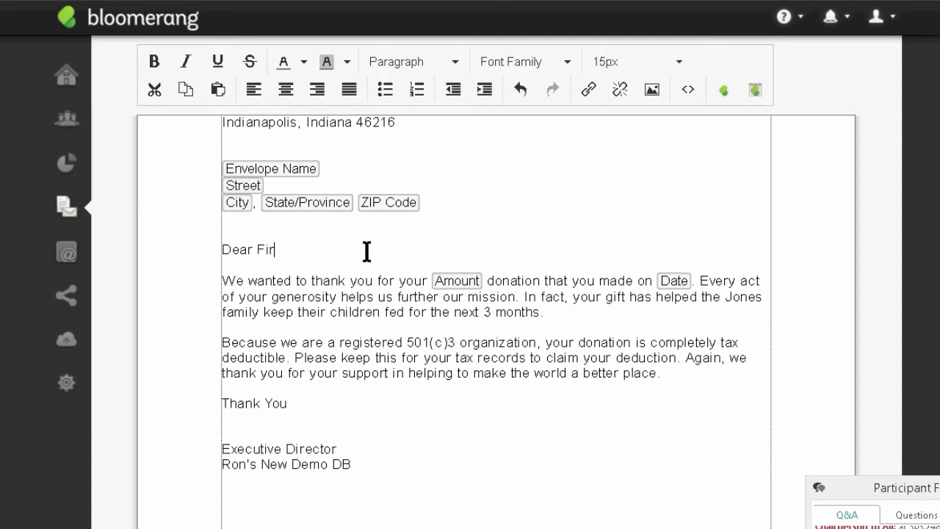
{"action": "key", "text": "BackSpace"}
{"action": "key", "text": "BackSpace"}
{"action": "key", "text": "BackSpace"}
{"action": "key", "text": "BackSpace"}
Step: Find the Informal Name field among the Bloomerang fields and insert it after "Dear" in the greeting
{"action": "left_click", "coordinate": [724, 91]}
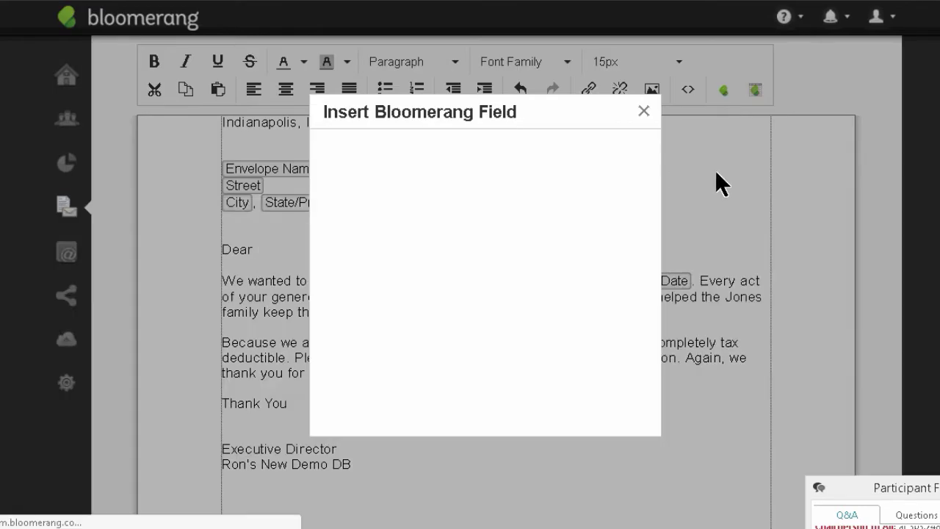
{"action": "type", "text": "informal"}
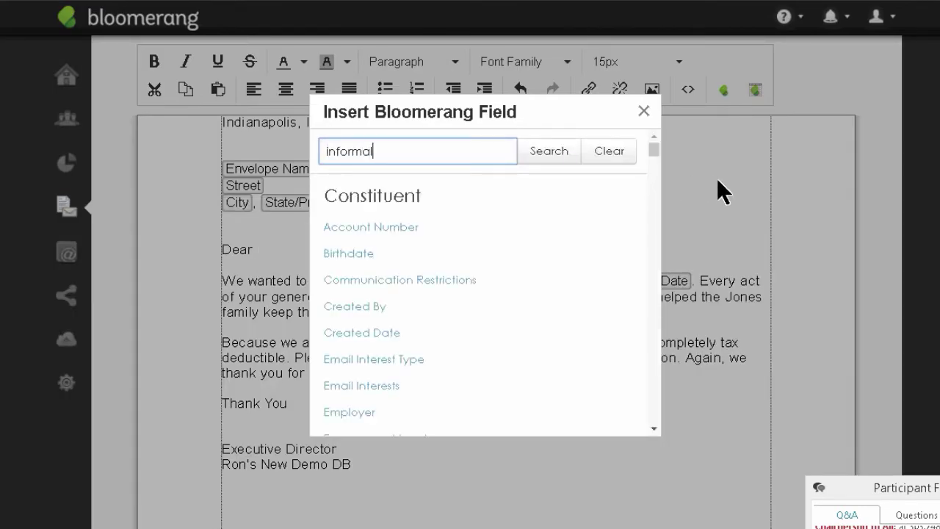
{"action": "key", "text": "Return"}
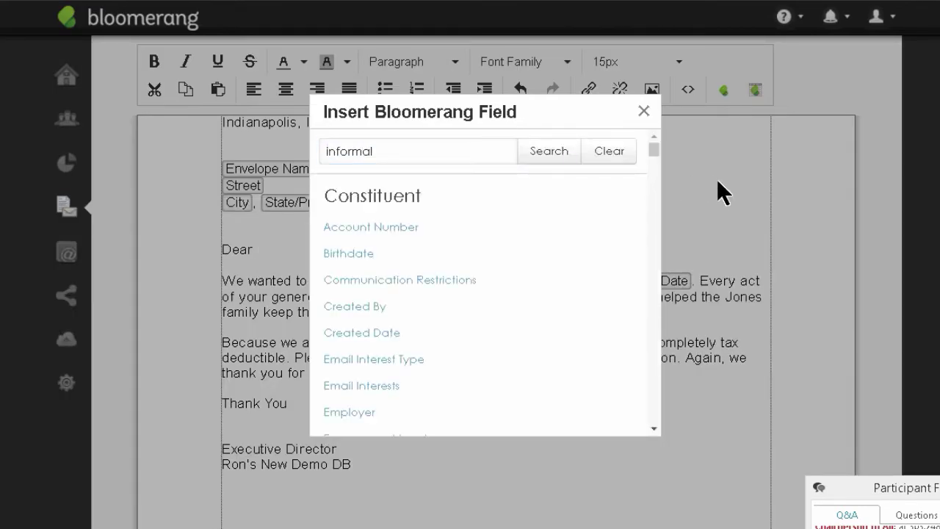
{"action": "left_click", "coordinate": [563, 149]}
{"action": "left_click", "coordinate": [396, 228]}
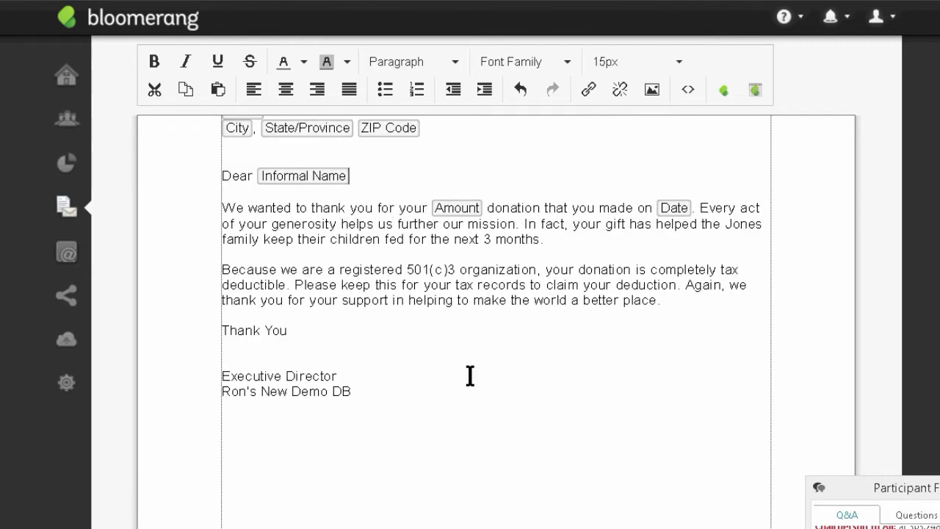
Step: Insert "first-time gift of" before the Amount field in the letter's opening sentence
{"action": "left_click", "coordinate": [427, 208]}
{"action": "type", "text": "first-time gif"}
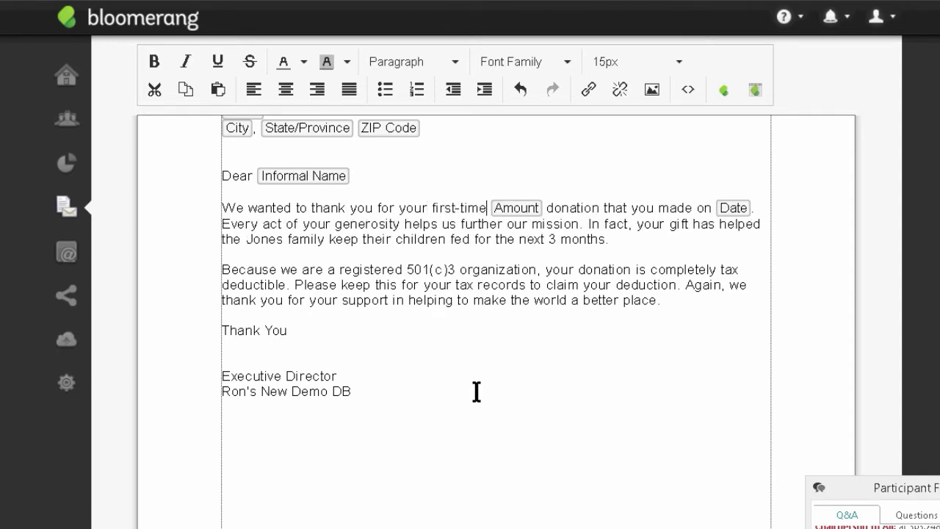
{"action": "type", "text": "t of"}
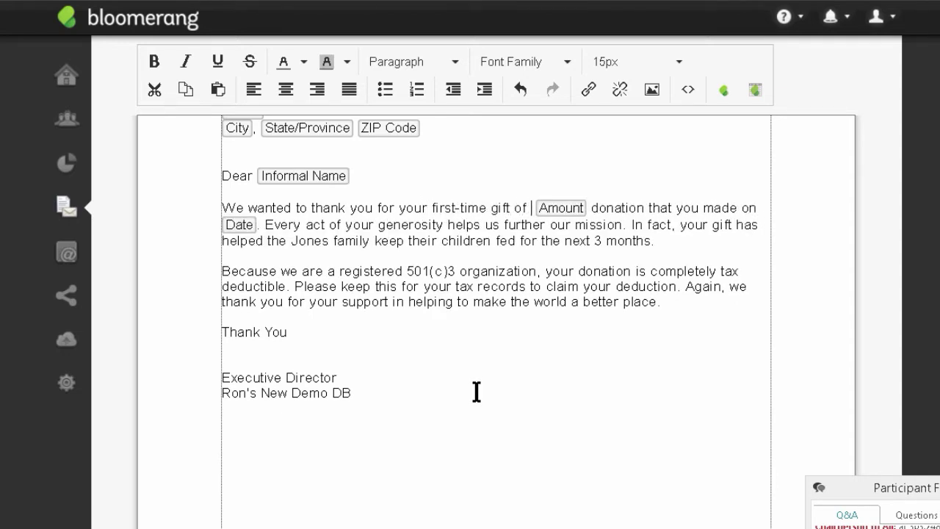
Step: Remove "donation" after the Amount field and split the text before "Every act" into a separate paragraph starting with "Repeat"
{"action": "left_click_drag", "start_coordinate": [592, 209], "coordinate": [641, 212]}
{"action": "key", "text": "BackSpace"}
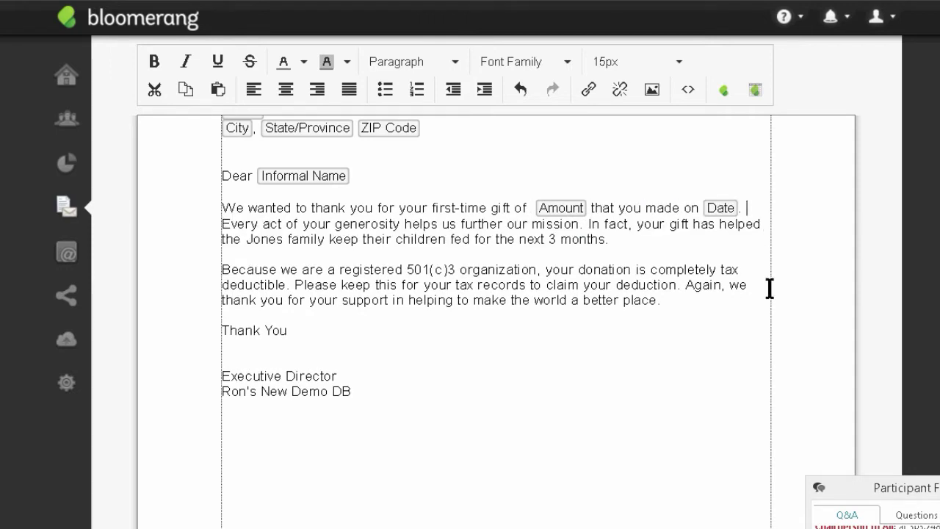
{"action": "key", "text": "End"}
{"action": "key", "text": "Return"}
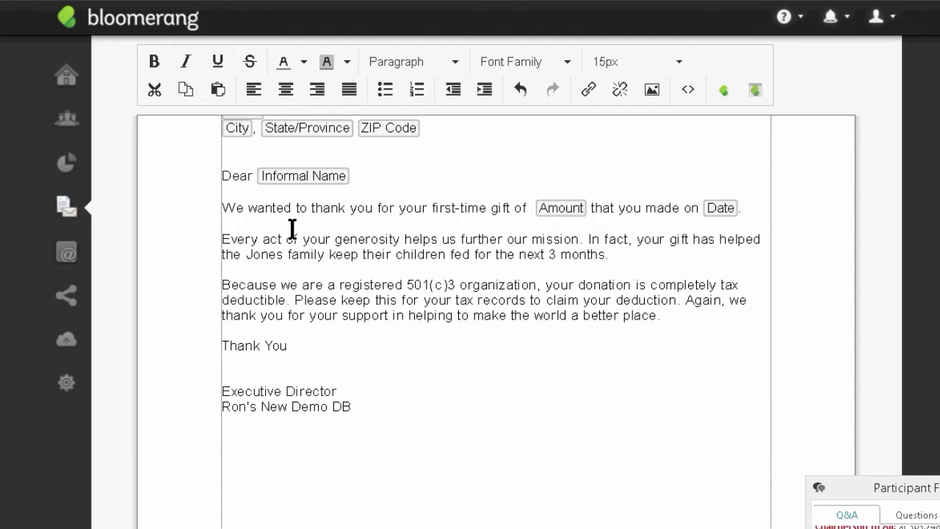
{"action": "type", "text": "Repeat "}
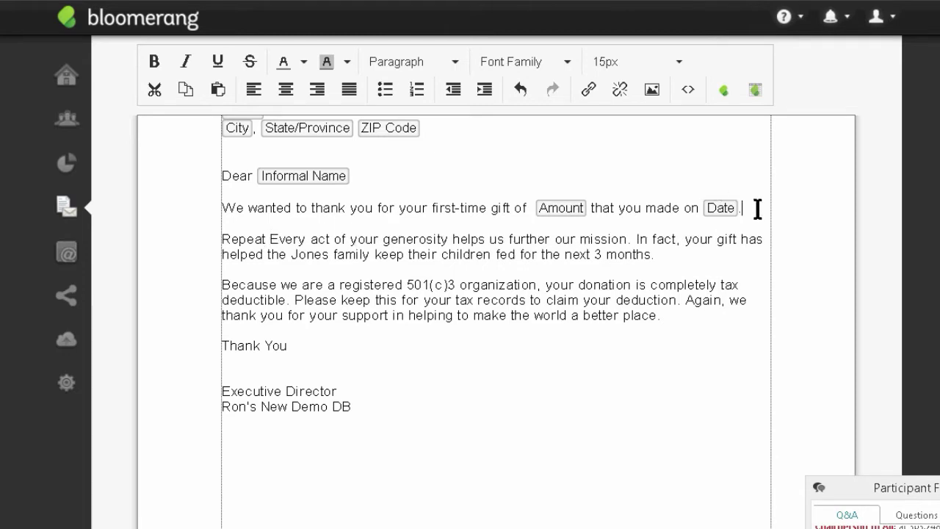
Step: Add "Welcome to the family of Ron's Demo Database Supporters!" at the end of the letter's opening paragraph
{"action": "type", "text": "Welcome to the "}
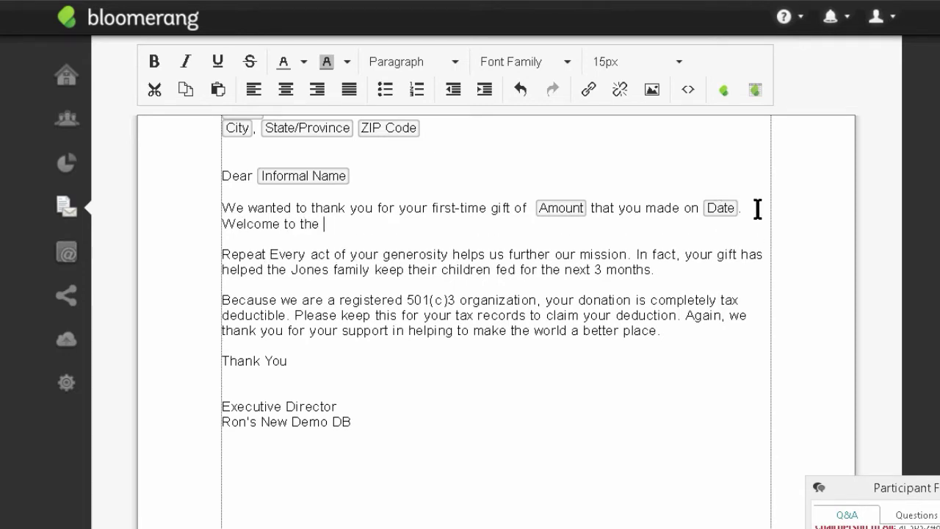
{"action": "type", "text": "family of "}
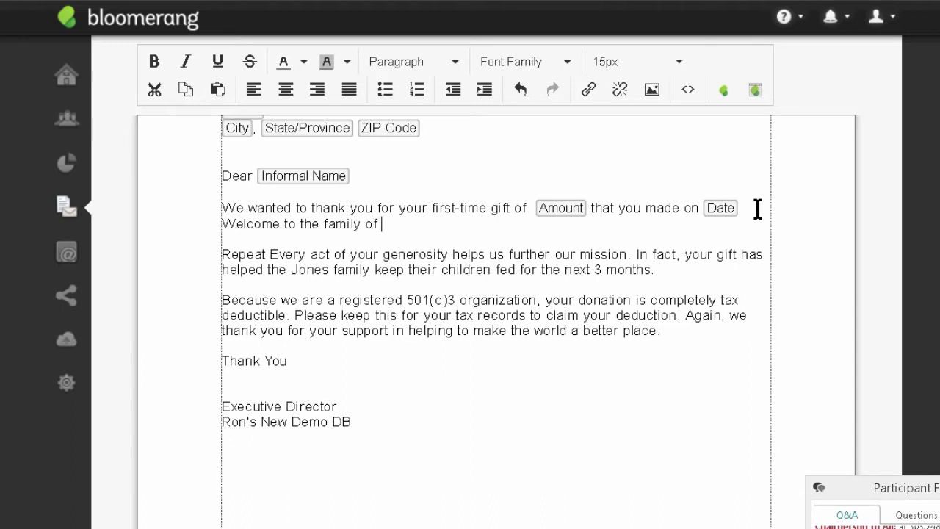
{"action": "type", "text": "Ron's Demo Datbs"}
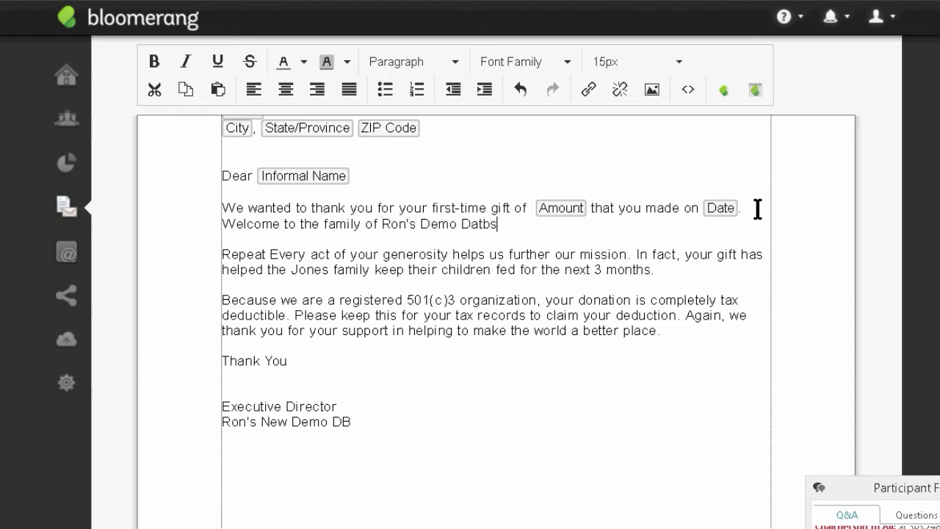
{"action": "key", "text": "BackSpace"}
{"action": "key", "text": "BackSpace"}
{"action": "type", "text": "abs"}
{"action": "key", "text": "BackSpace"}
{"action": "type", "text": "ase Support"}
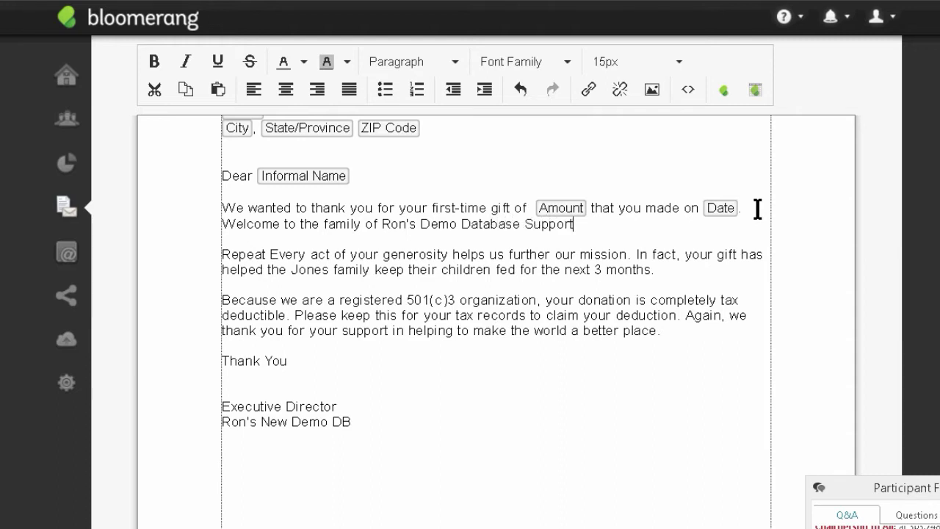
{"action": "type", "text": "ers!"}
Step: Complete the placeholder "Repeat your mission language." before "Every act of your generosity" in the second paragraph
{"action": "left_click_drag", "start_coordinate": [269, 254], "coordinate": [645, 274]}
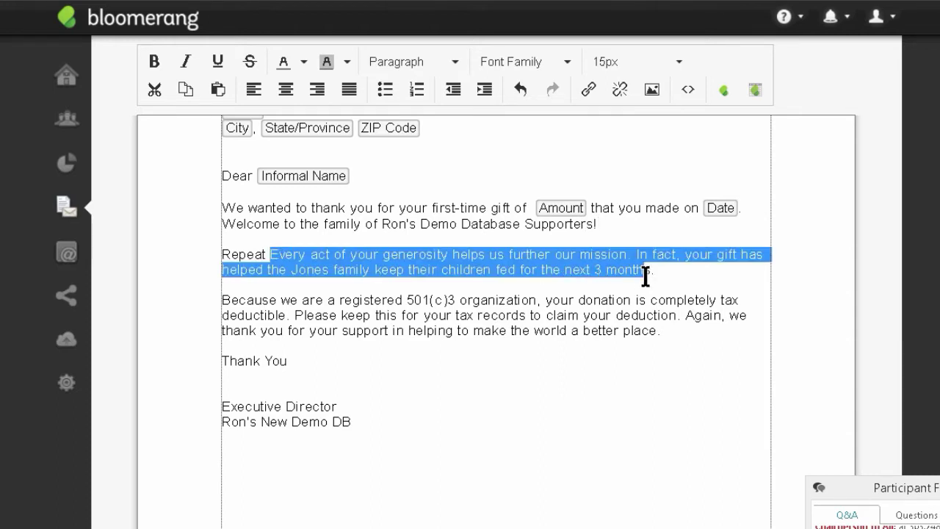
{"action": "left_click", "coordinate": [265, 254]}
{"action": "type", "text": "your mission "}
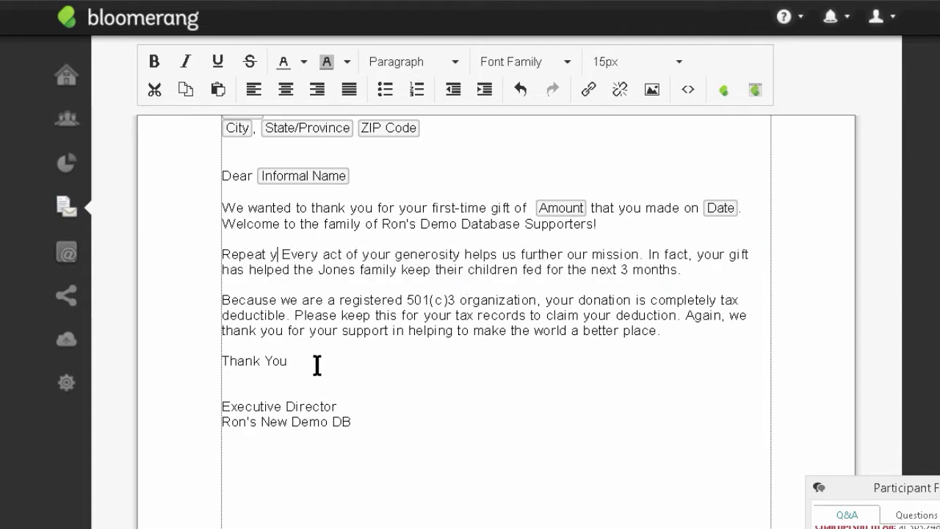
{"action": "type", "text": "languga"}
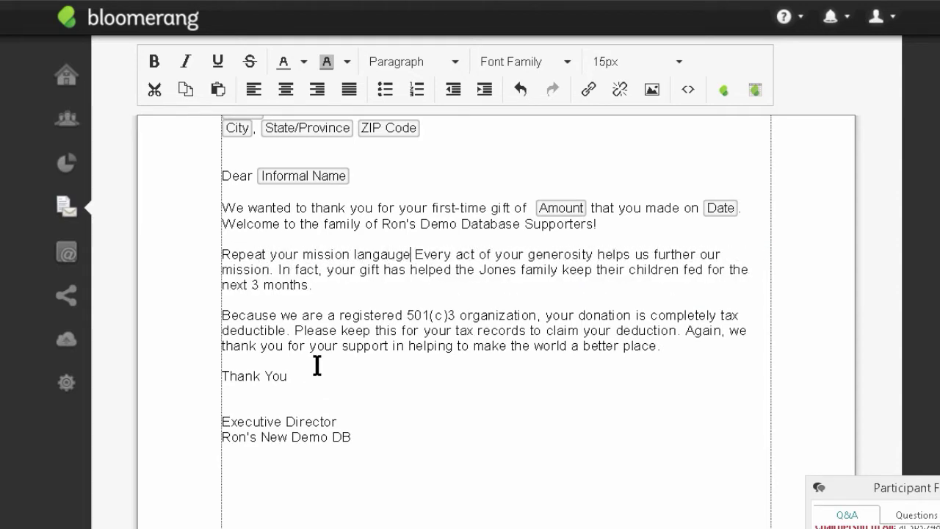
{"action": "type", "text": "g"}
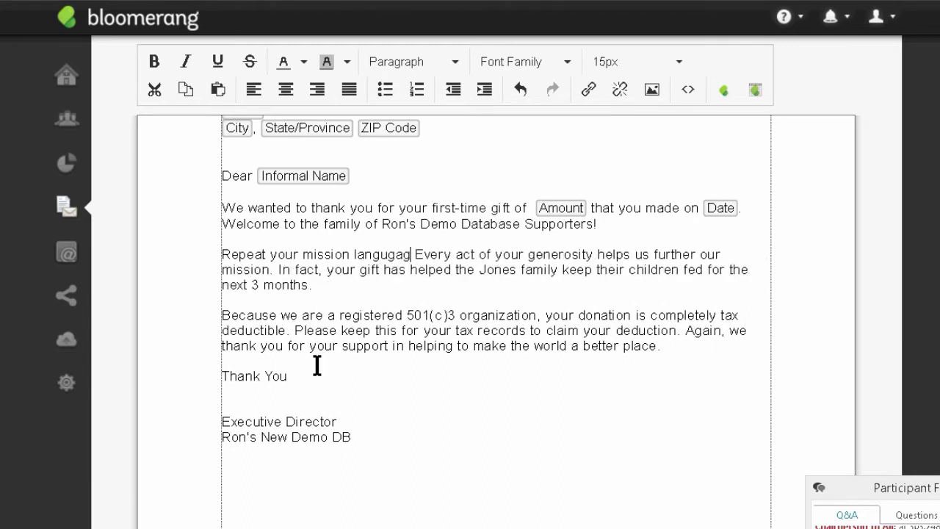
{"action": "key", "text": "BackSpace"}
{"action": "key", "text": "BackSpace"}
{"action": "key", "text": "BackSpace"}
{"action": "type", "text": "age.   "}
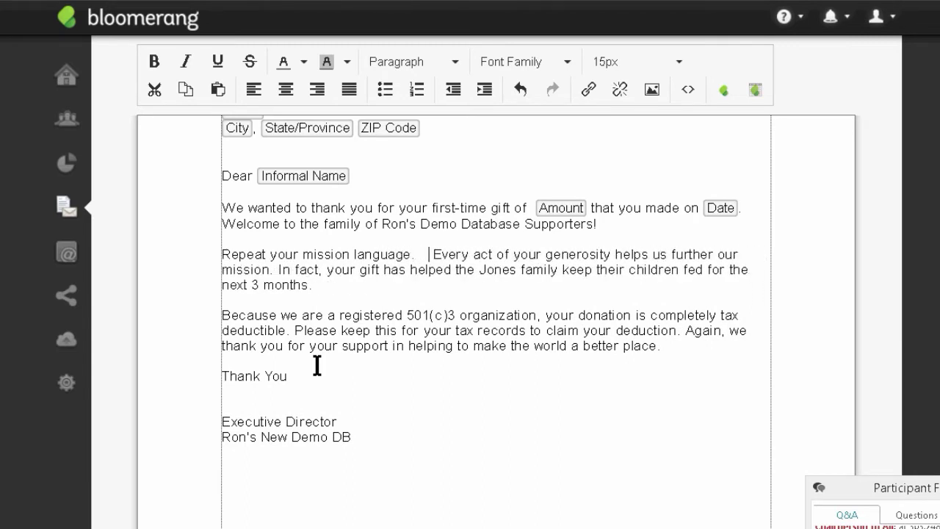
Step: Insert "Emphasis IMPACT STATEMENT:" before "Every act of your generosity" in the second paragraph
{"action": "type", "text": "Emphasis "}
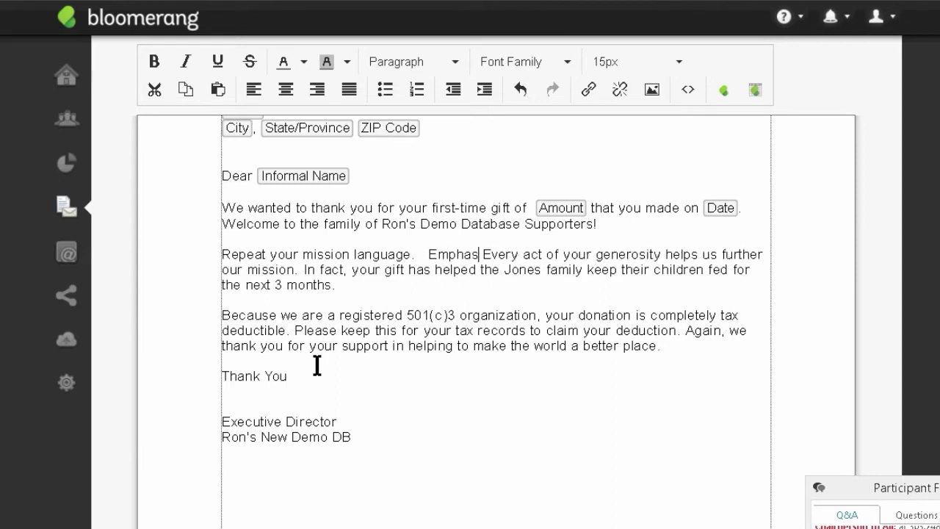
{"action": "type", "text": "IMPACT "}
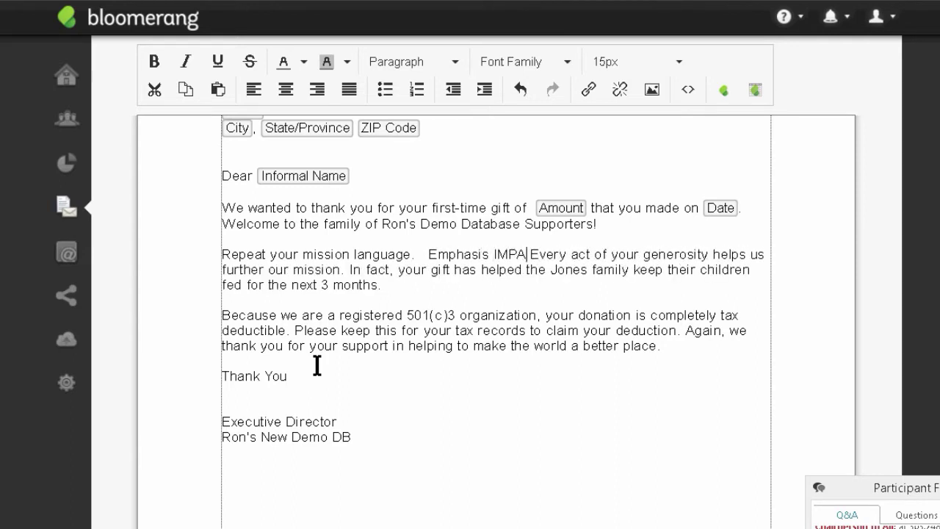
{"action": "type", "text": "SY"}
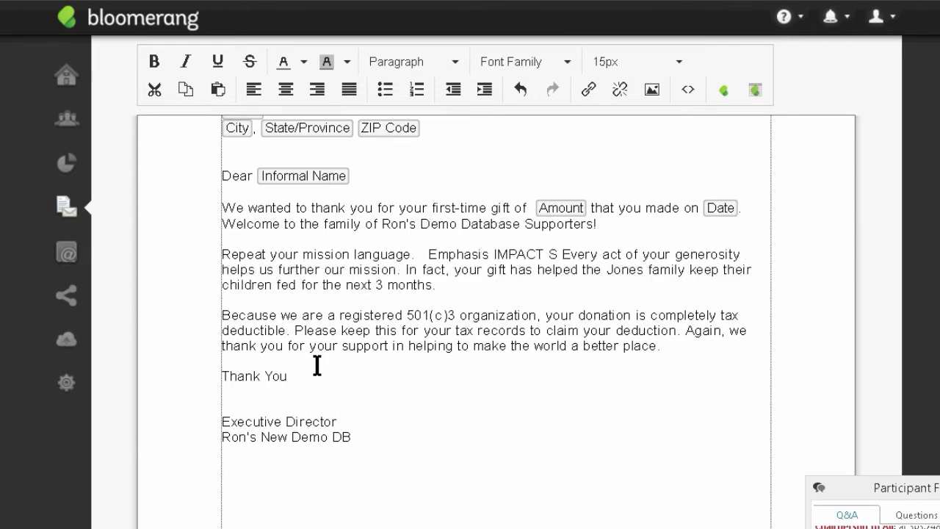
{"action": "key", "text": "BackSpace"}
{"action": "type", "text": "TATEMENT:"}
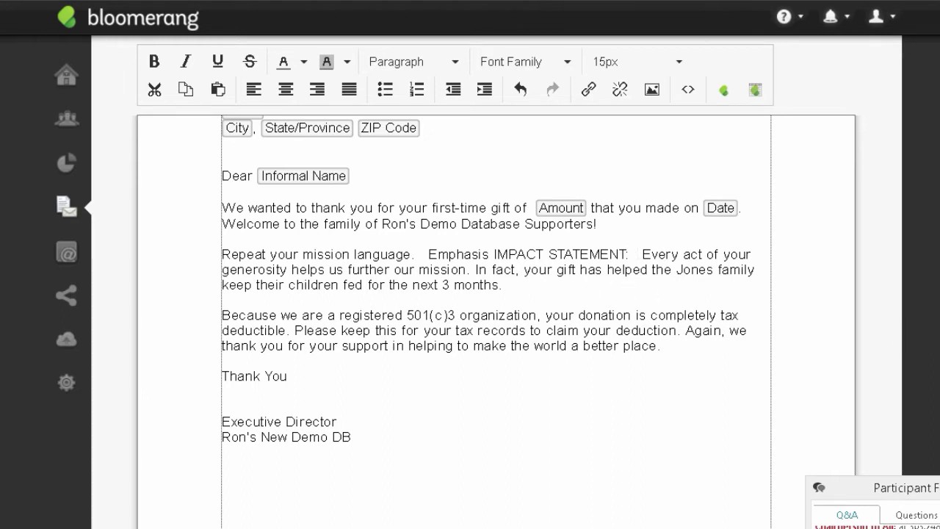
Step: Add an extra blank line between the tax-deduction paragraph and "Thank You"
{"action": "scroll", "coordinate": [485, 293], "scroll_direction": "down", "scroll_amount": 1}
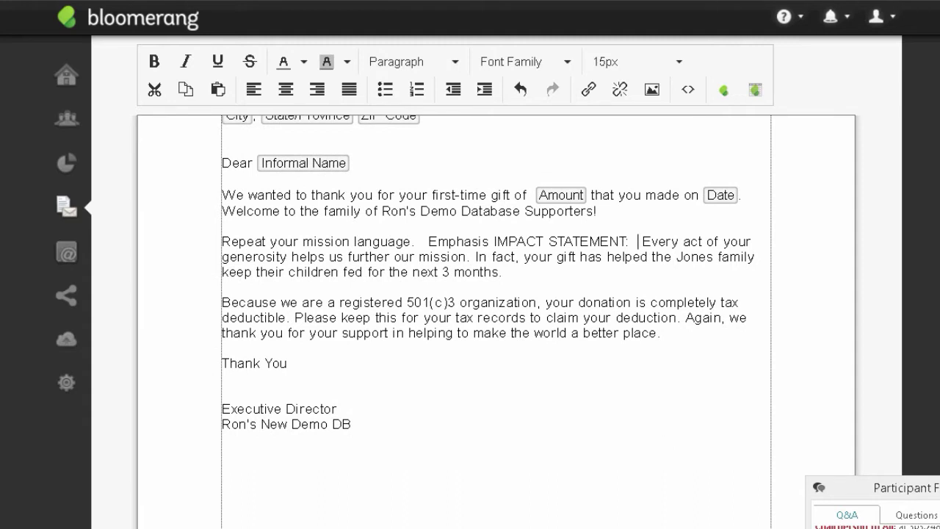
{"action": "scroll", "coordinate": [643, 358], "scroll_direction": "down", "scroll_amount": 1}
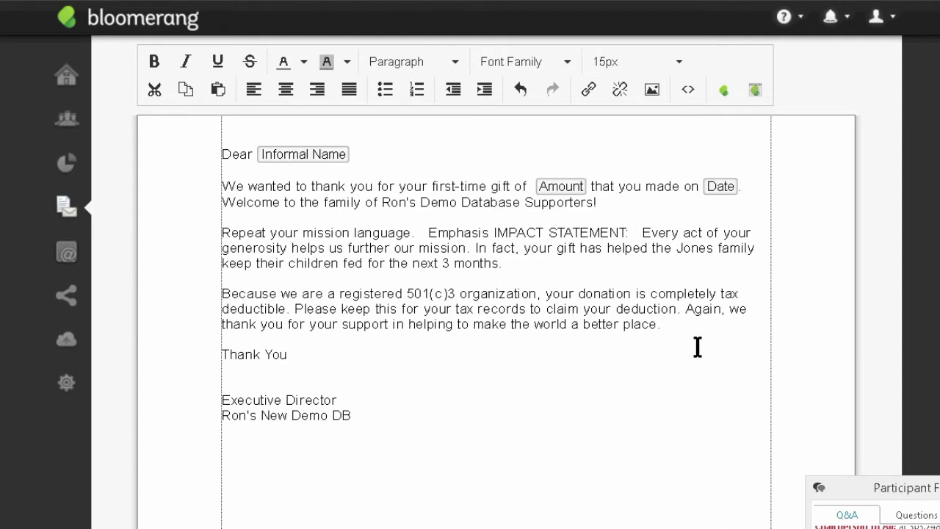
{"action": "key", "text": "Delete"}
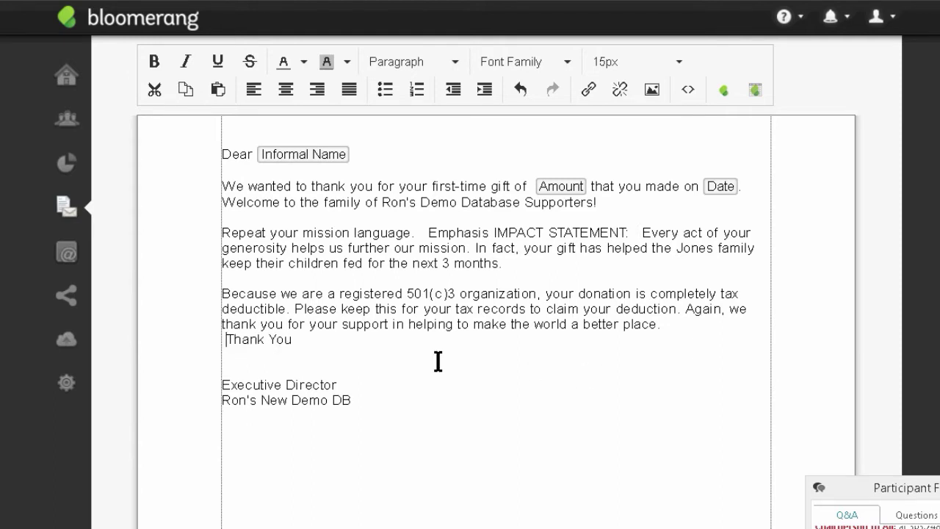
{"action": "key", "text": "BackSpace"}
{"action": "key", "text": "Return"}
{"action": "key", "text": "Return"}
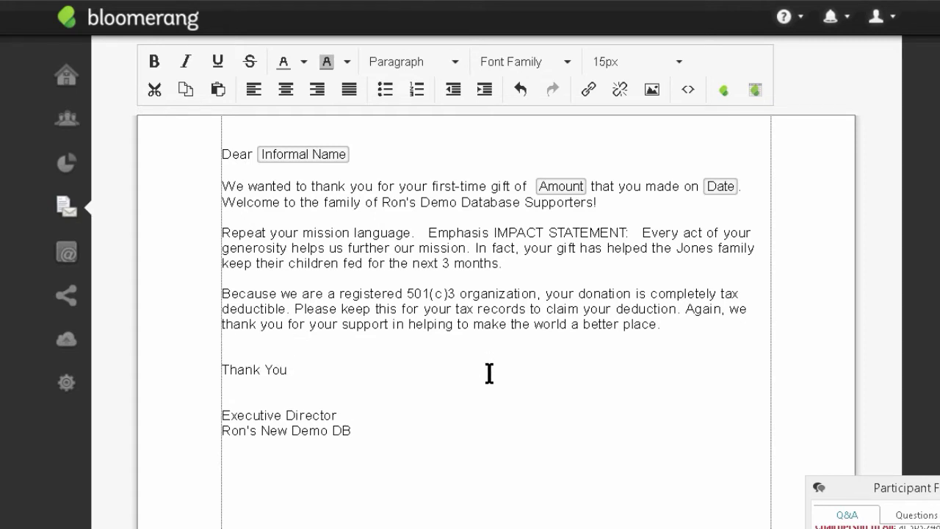
Step: Add a new paragraph reading "Lets them know what to expect:" after the paragraph about the Jones family
{"action": "left_click", "coordinate": [511, 273]}
{"action": "key", "text": "Return"}
{"action": "key", "text": "Return"}
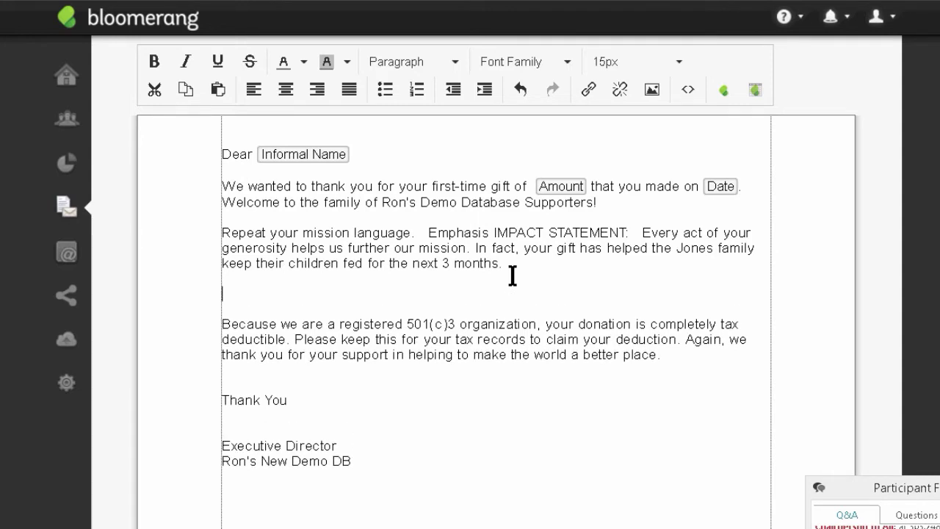
{"action": "type", "text": "LRY'D"}
{"action": "key", "text": "BackSpace"}
{"action": "key", "text": "BackSpace"}
{"action": "key", "text": "BackSpace"}
{"action": "key", "text": "BackSpace"}
{"action": "type", "text": "e"}
{"action": "key", "text": "BackSpace"}
{"action": "type", "text": "ets them know "}
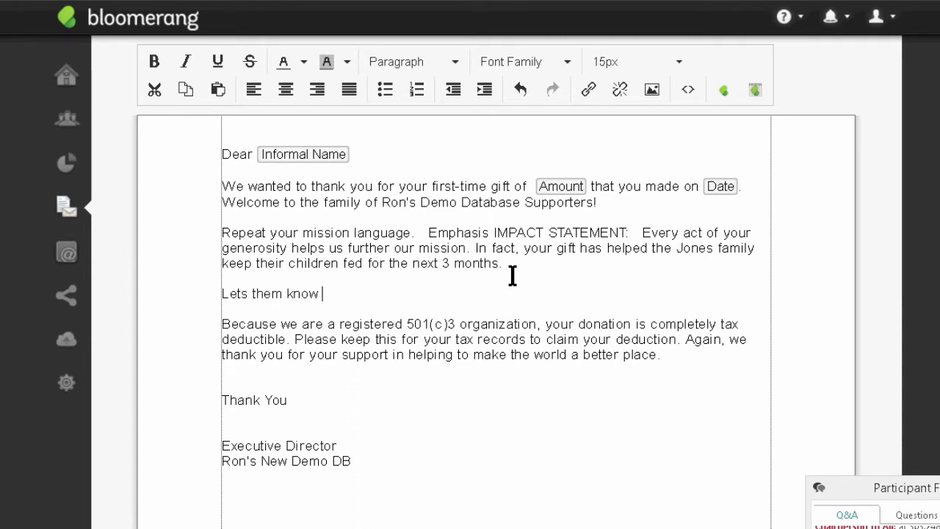
{"action": "type", "text": "what to expect:"}
Step: Continue the new paragraph with "Even invite them to tell you how they want to be communicated with." and leave no extra blank line below it
{"action": "type", "text": "Even "}
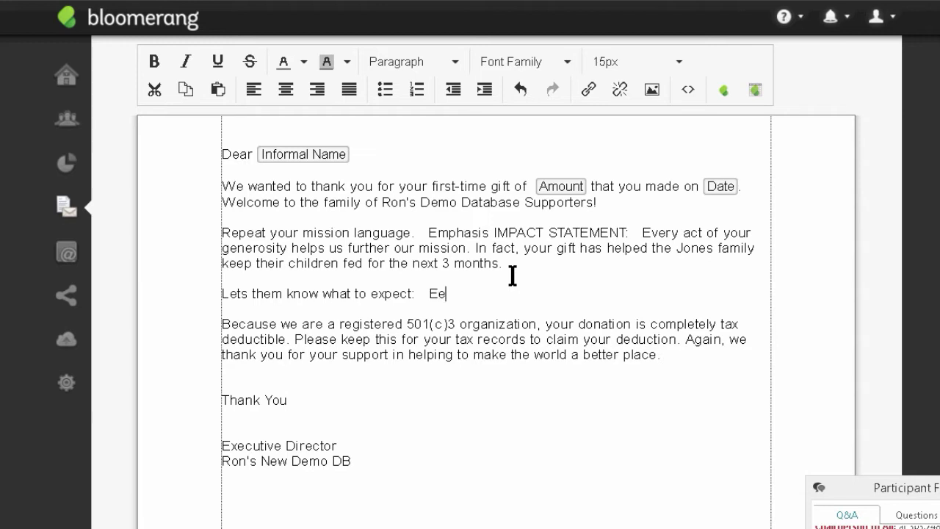
{"action": "type", "text": "invite them to tell "}
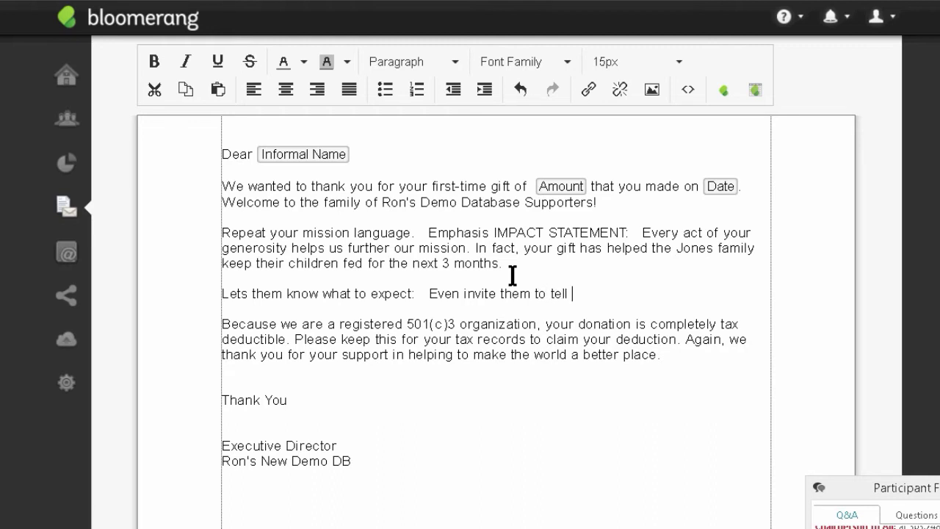
{"action": "type", "text": "you "}
{"action": "type", "text": "how they "}
{"action": "type", "text": "want to be c"}
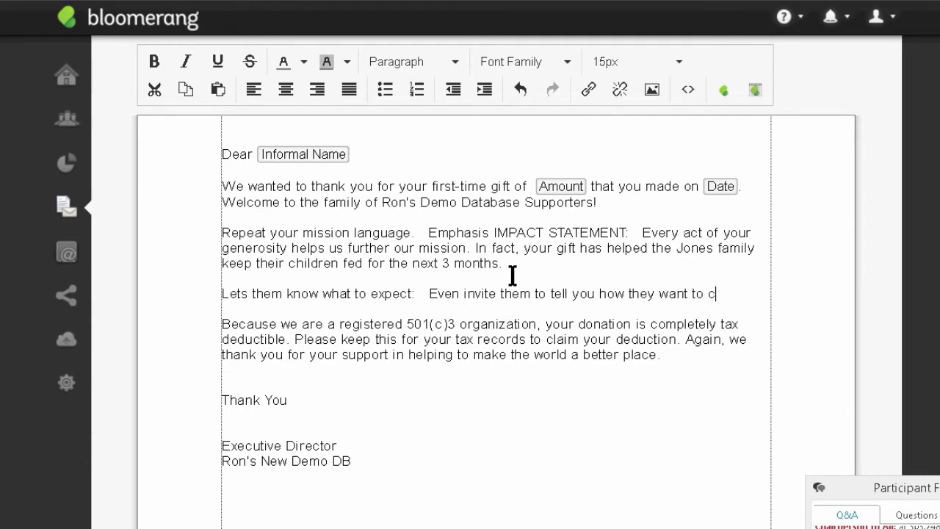
{"action": "key", "text": "BackSpace"}
{"action": "type", "text": "be communica"}
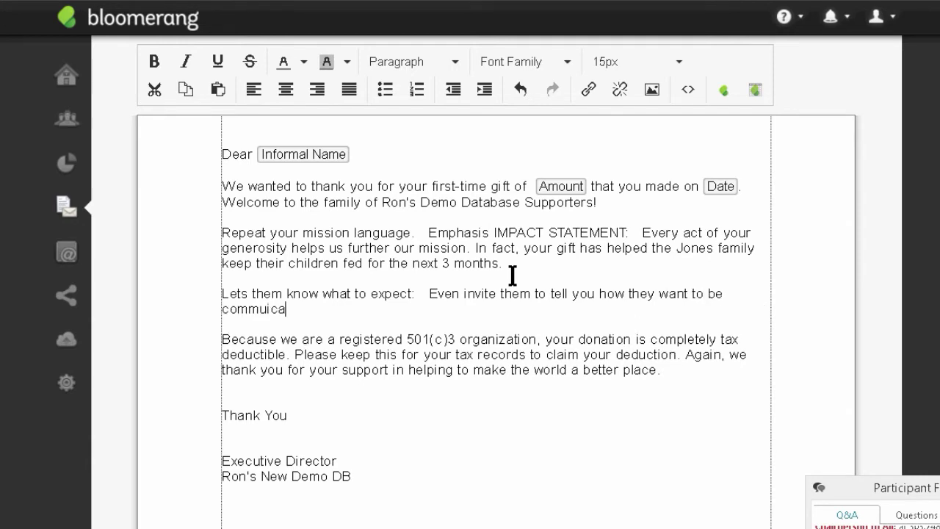
{"action": "key", "text": "BackSpace"}
{"action": "key", "text": "BackSpace"}
{"action": "key", "text": "BackSpace"}
{"action": "key", "text": "BackSpace"}
{"action": "type", "text": "nicated w"}
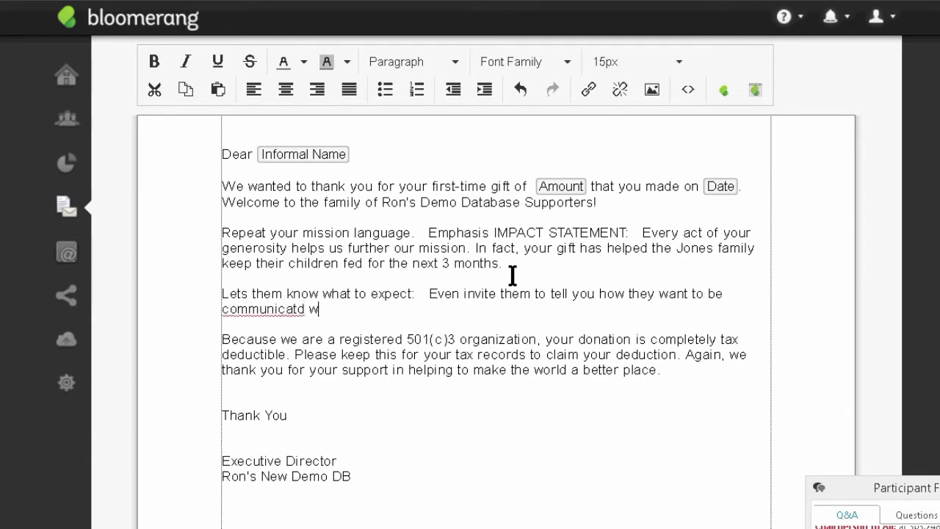
{"action": "key", "text": "BackSpace"}
{"action": "type", "text": "with."}
{"action": "key", "text": "Return"}
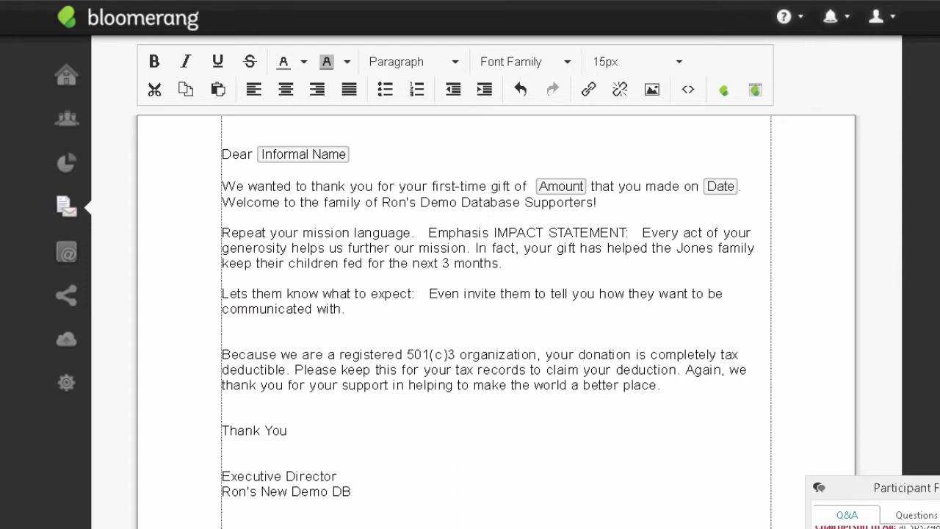
{"action": "scroll", "coordinate": [521, 270], "scroll_direction": "down", "scroll_amount": 1}
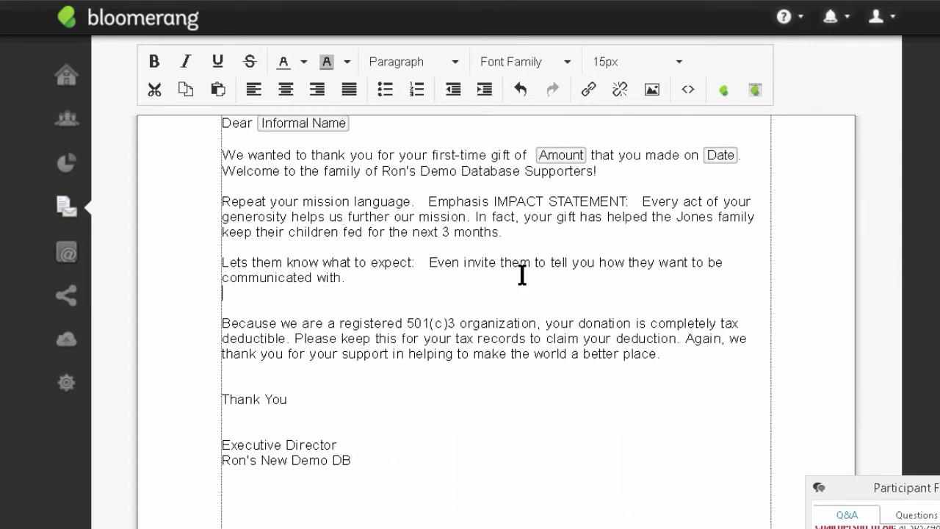
{"action": "left_click", "coordinate": [521, 272]}
{"action": "key", "text": "Delete"}
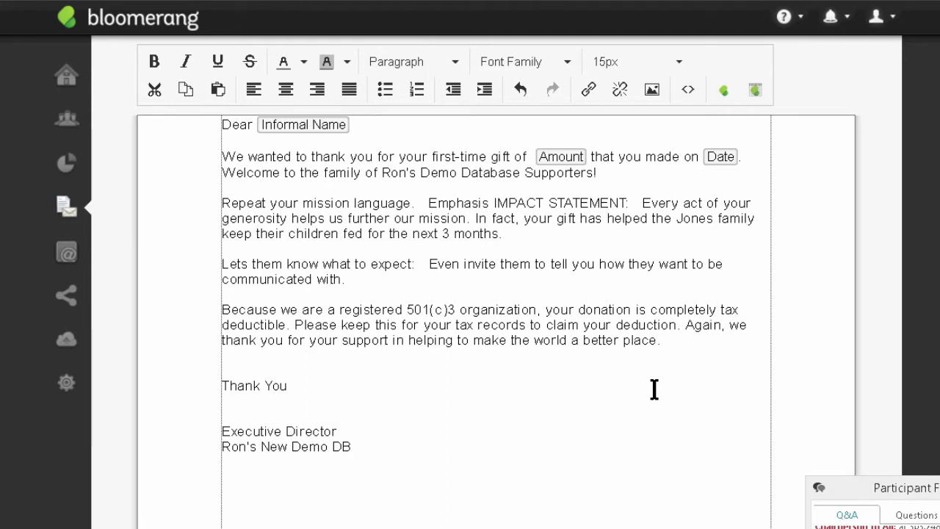
Step: Look over the revised new donor letter from its closing lines back up to its heading
{"action": "scroll", "coordinate": [489, 294], "scroll_direction": "down", "scroll_amount": 2}
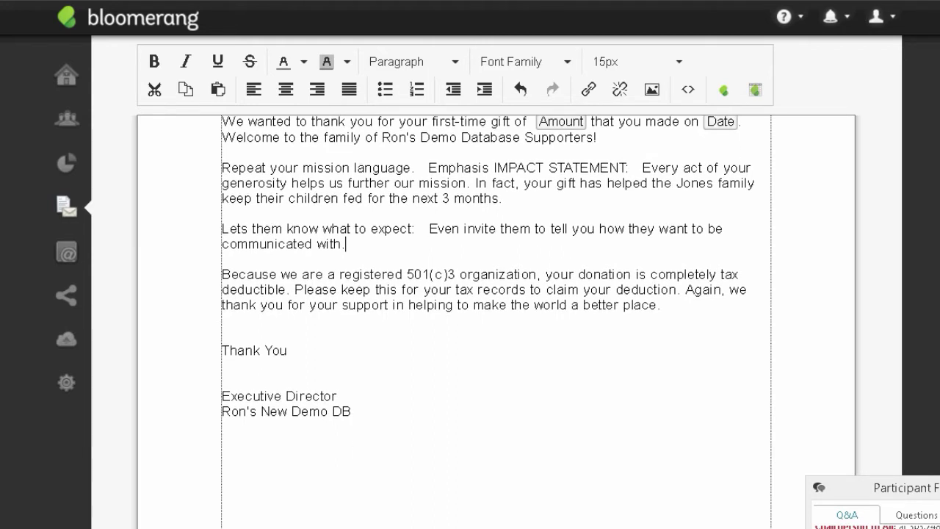
{"action": "scroll", "coordinate": [488, 294], "scroll_direction": "up", "scroll_amount": 1}
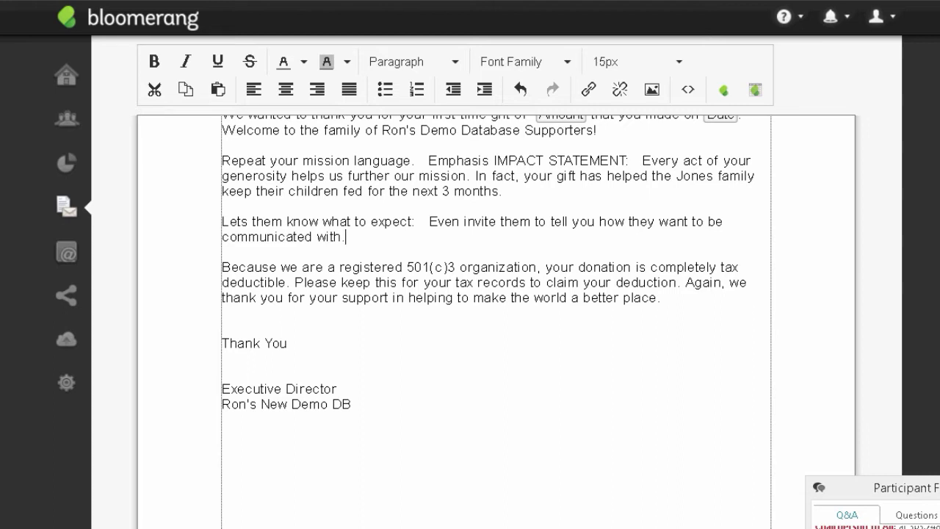
{"action": "scroll", "coordinate": [489, 262], "scroll_direction": "down", "scroll_amount": 1}
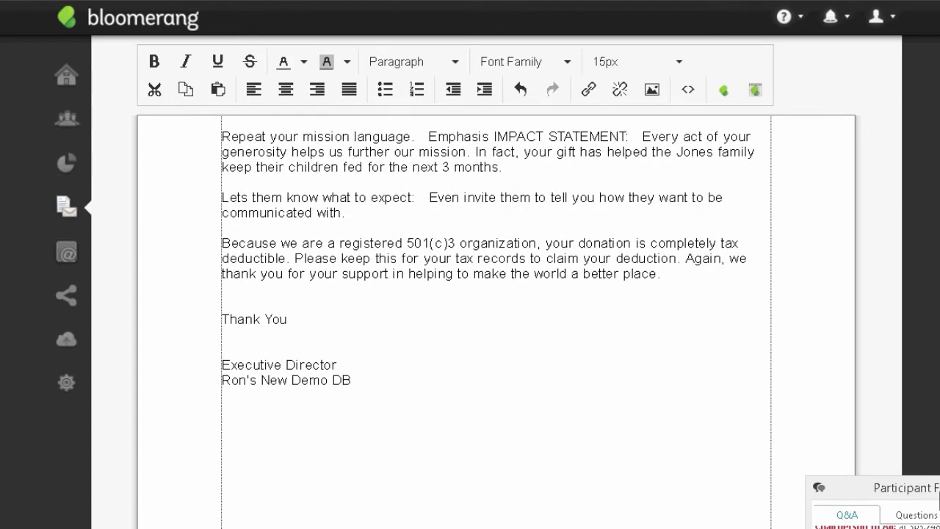
{"action": "mouse_move", "coordinate": [939, 491]}
{"action": "left_mouse_down"}
{"action": "mouse_move", "coordinate": [939, 291]}
{"action": "mouse_move", "coordinate": [934, 496]}
{"action": "left_mouse_up"}
{"action": "left_click", "coordinate": [348, 213]}
{"action": "scroll", "coordinate": [488, 262], "scroll_direction": "up", "scroll_amount": 2}
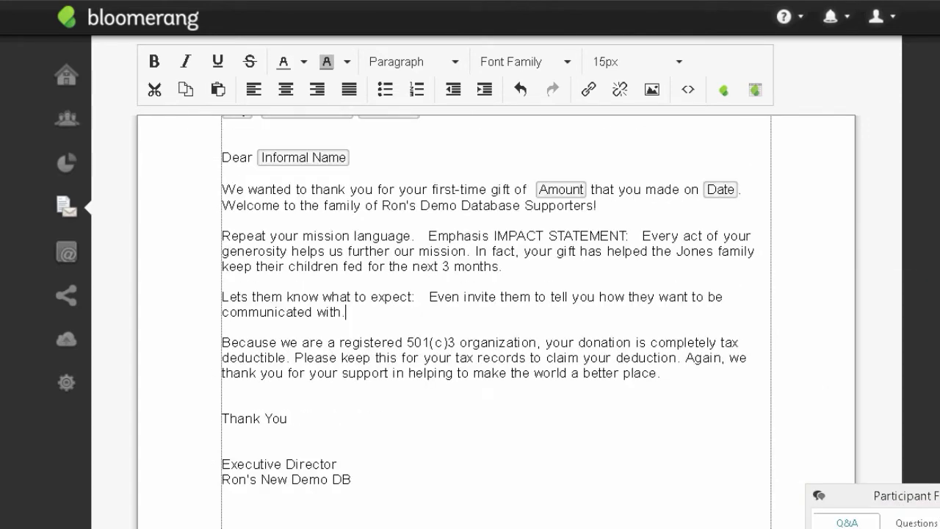
{"action": "scroll", "coordinate": [488, 294], "scroll_direction": "up", "scroll_amount": 5}
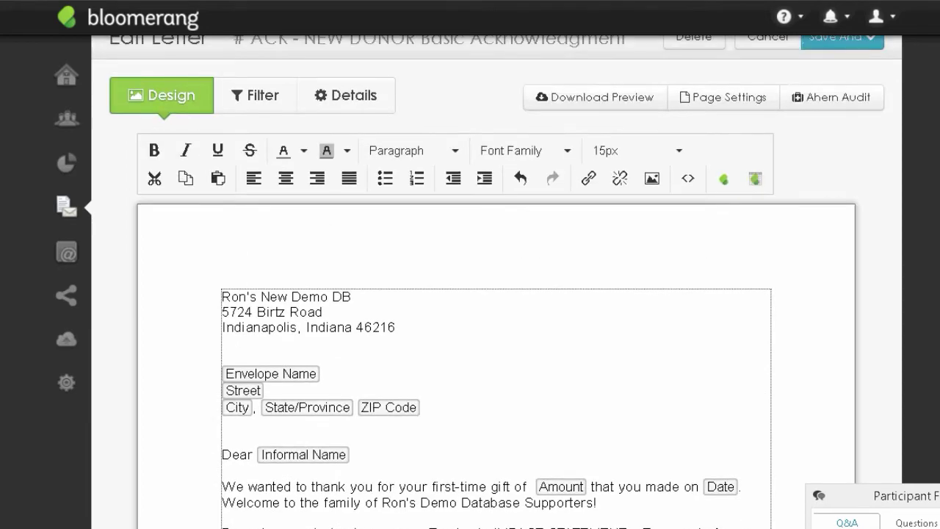
Step: Save and preview the new donor acknowledgment letter, and run it with the Create My Letters option rather than as a test
{"action": "scroll", "coordinate": [488, 294], "scroll_direction": "down", "scroll_amount": 3}
{"action": "scroll", "coordinate": [488, 294], "scroll_direction": "up", "scroll_amount": 4}
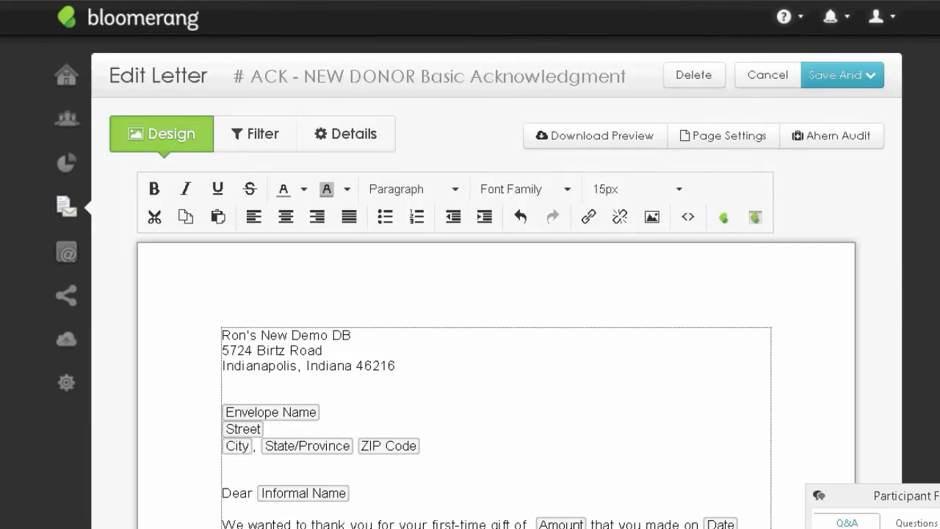
{"action": "left_click", "coordinate": [848, 76]}
{"action": "left_click", "coordinate": [848, 128]}
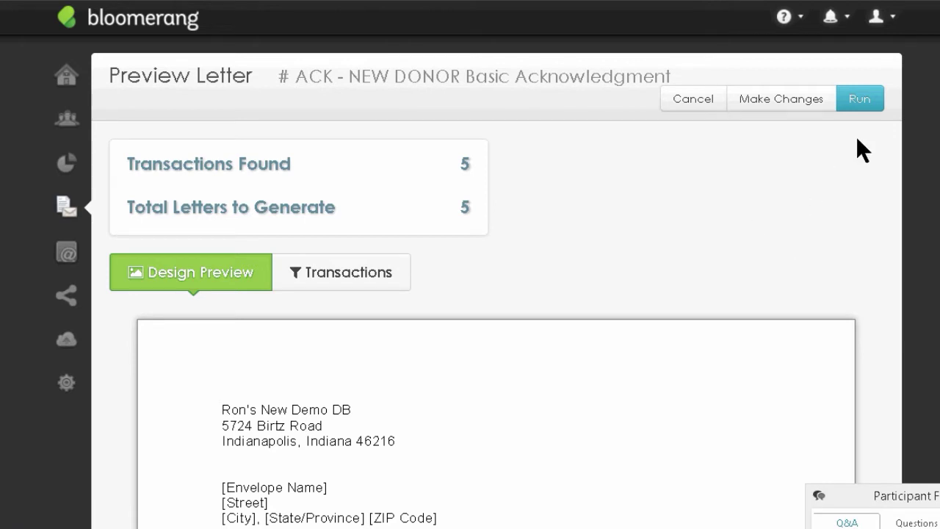
{"action": "left_click", "coordinate": [862, 99]}
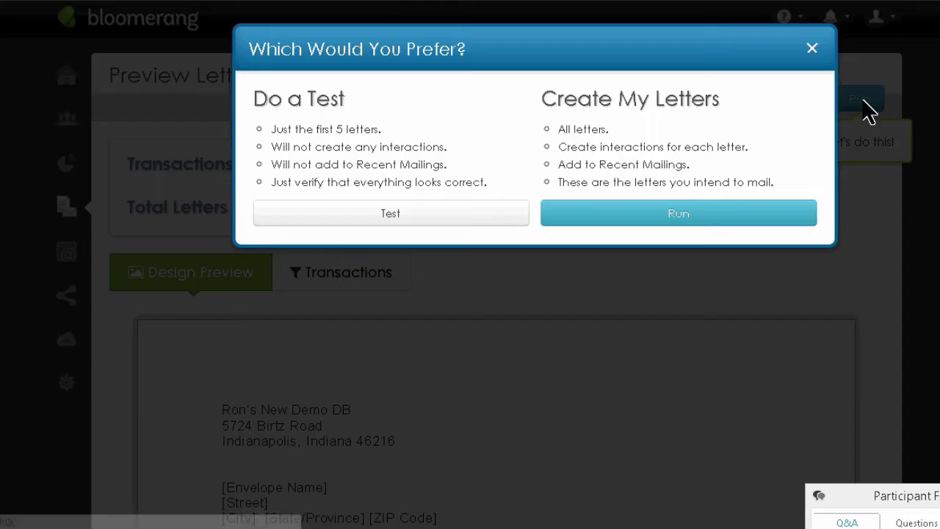
{"action": "left_click", "coordinate": [675, 213]}
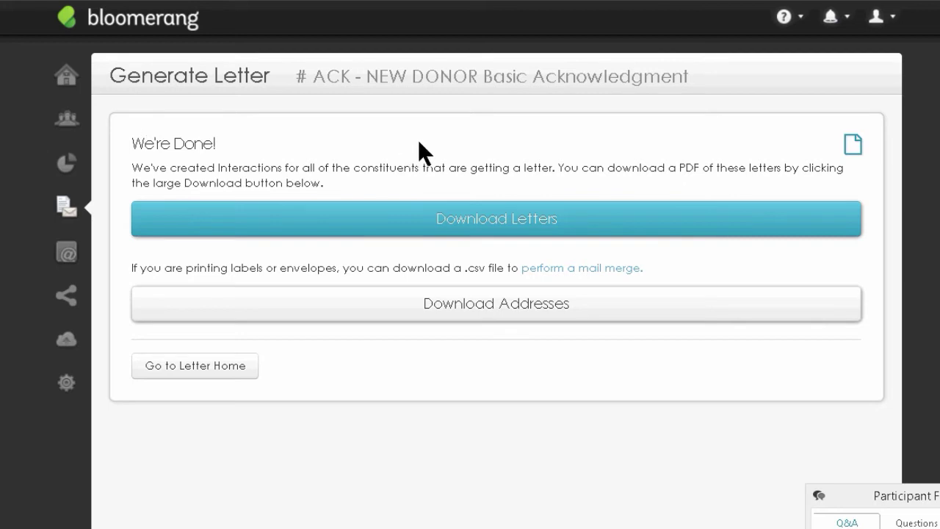
Step: Search the constituents for Chevy Chase, open the record and check its Recent Timeline Activity for the acknowledgment letter
{"action": "left_click", "coordinate": [70, 121]}
{"action": "type", "text": "c"}
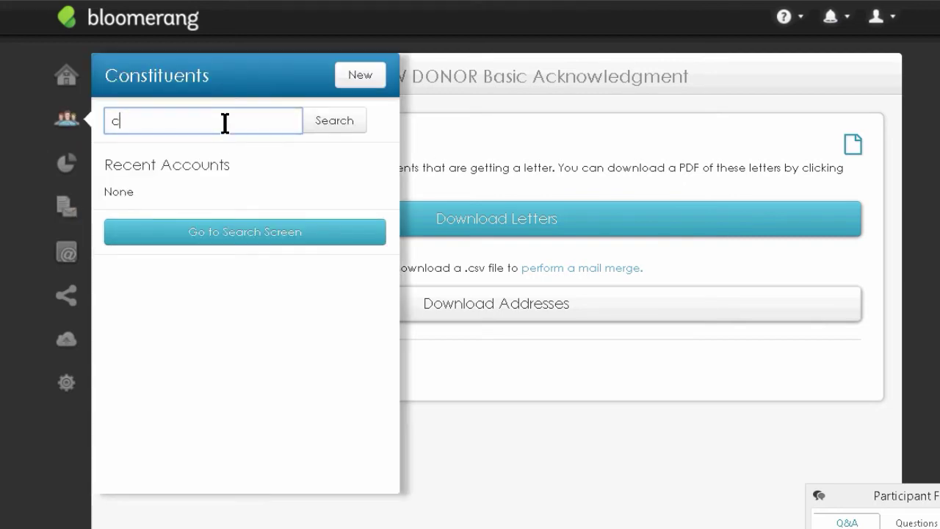
{"action": "type", "text": "hevy chase"}
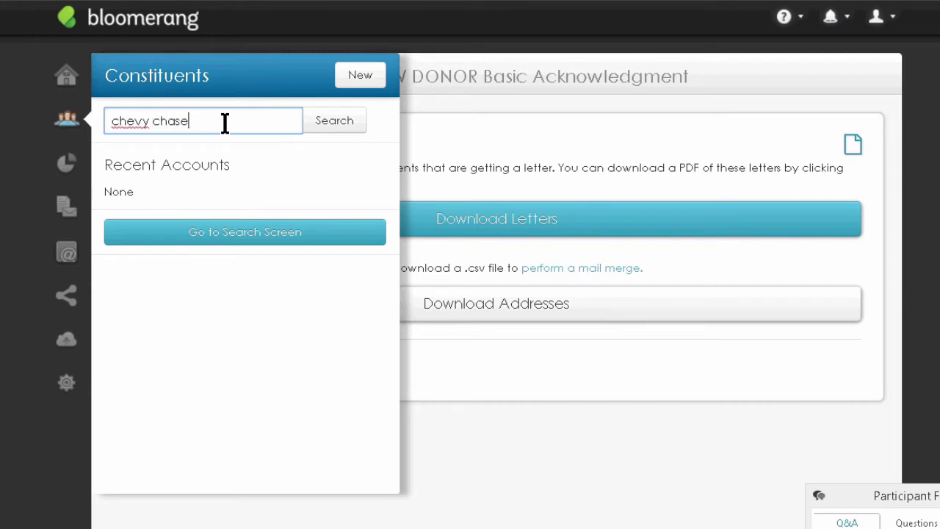
{"action": "left_click", "coordinate": [171, 150]}
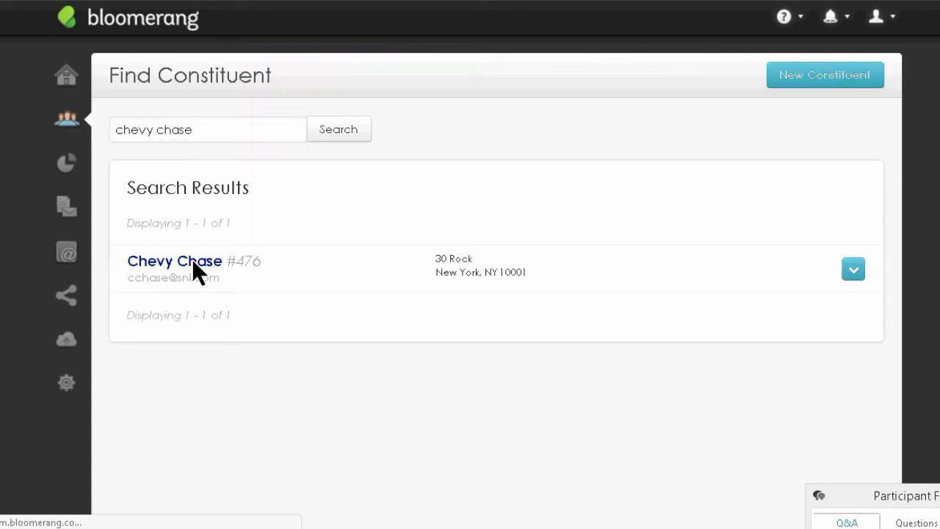
{"action": "left_click", "coordinate": [195, 268]}
{"action": "scroll", "coordinate": [353, 345], "scroll_direction": "down", "scroll_amount": 3}
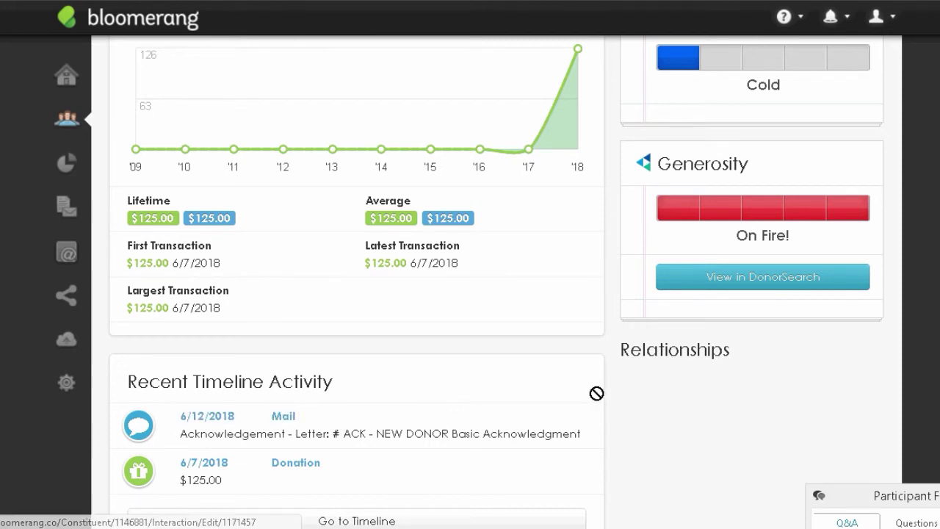
{"action": "scroll", "coordinate": [638, 181], "scroll_direction": "up", "scroll_amount": 3}
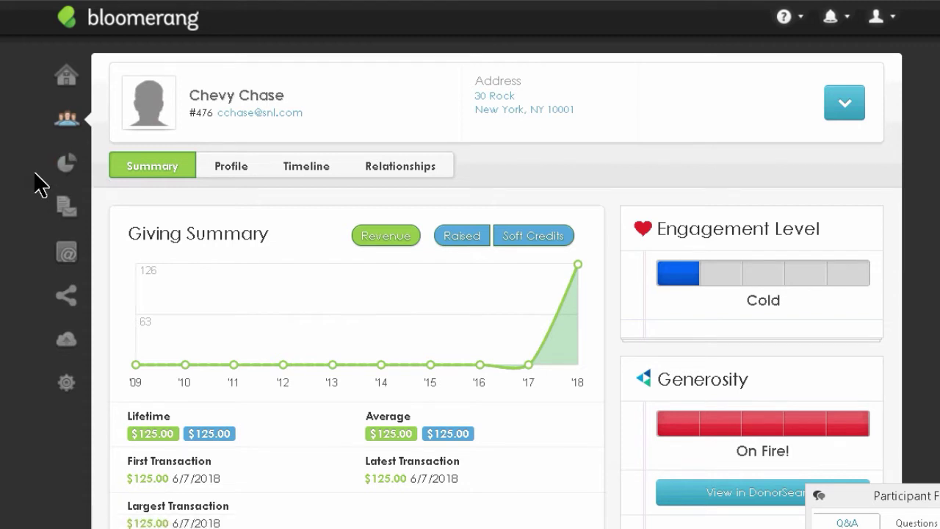
Step: Bring up the reports list, and open the "# ACK - Basic Acknowledgment" letter template and look over its text
{"action": "left_click", "coordinate": [73, 169]}
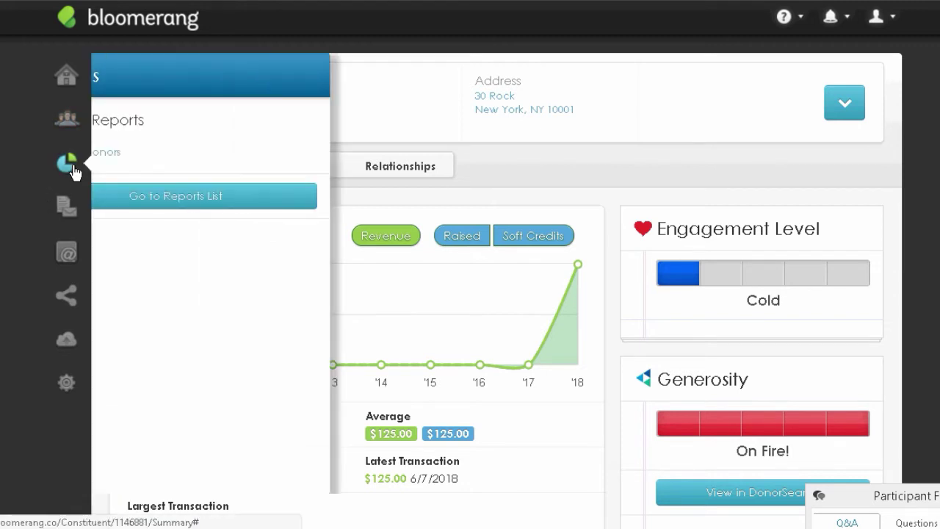
{"action": "left_click", "coordinate": [212, 210]}
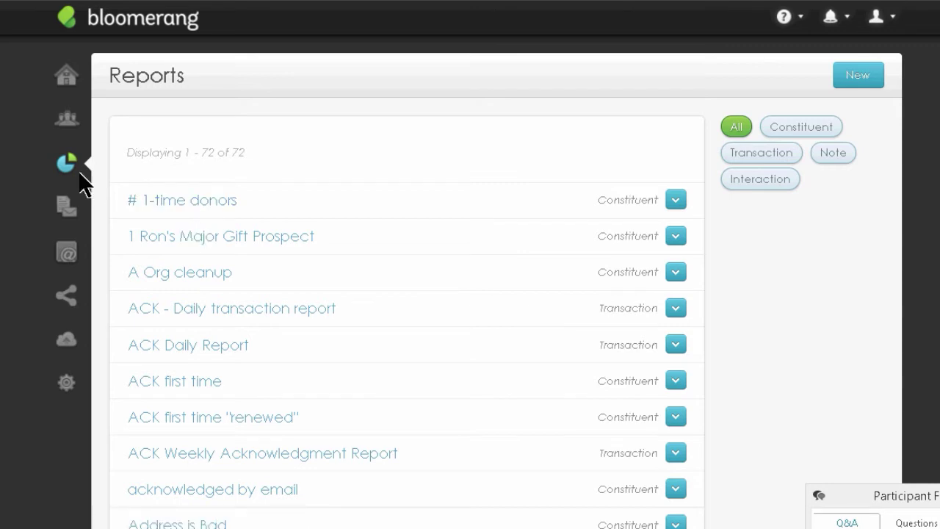
{"action": "left_click", "coordinate": [64, 220]}
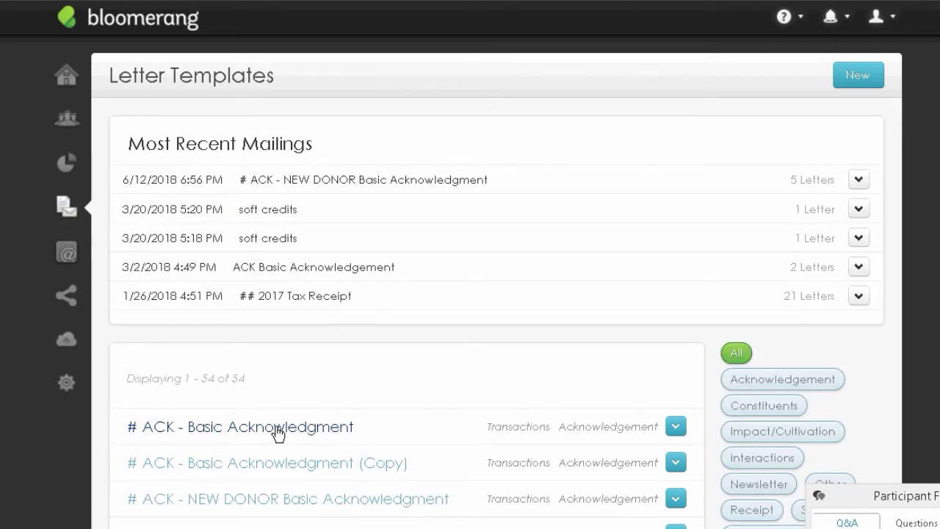
{"action": "left_click", "coordinate": [277, 433]}
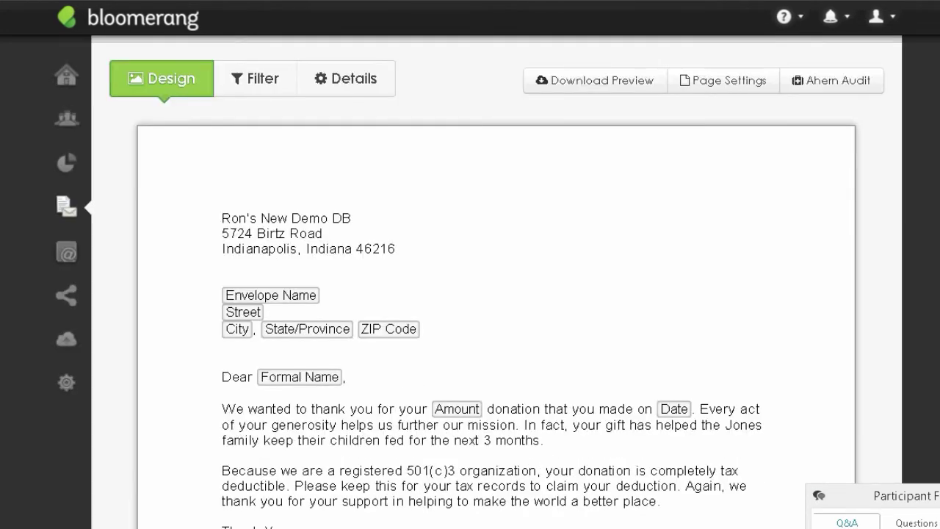
{"action": "scroll", "coordinate": [923, 195], "scroll_direction": "down", "scroll_amount": 2}
{"action": "scroll", "coordinate": [321, 172], "scroll_direction": "up", "scroll_amount": 2}
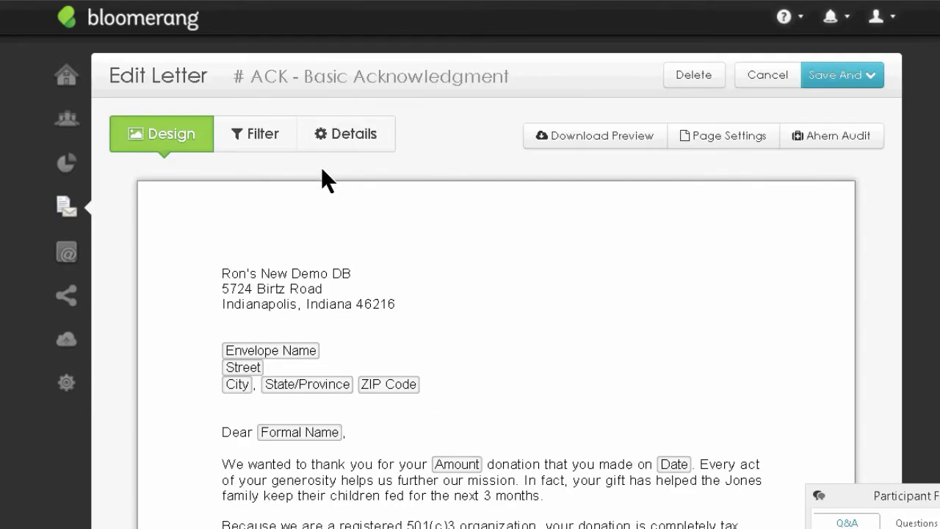
Step: Remove the second include group from the letter's transaction filters: its date, any-value Acknowledgement Status and Created By contains 'API' conditions
{"action": "left_click", "coordinate": [262, 132]}
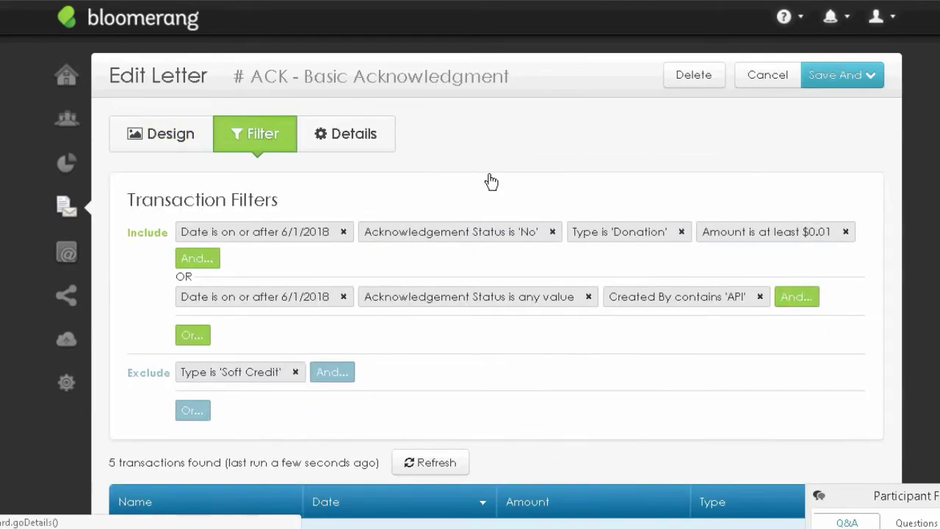
{"action": "left_click", "coordinate": [342, 296]}
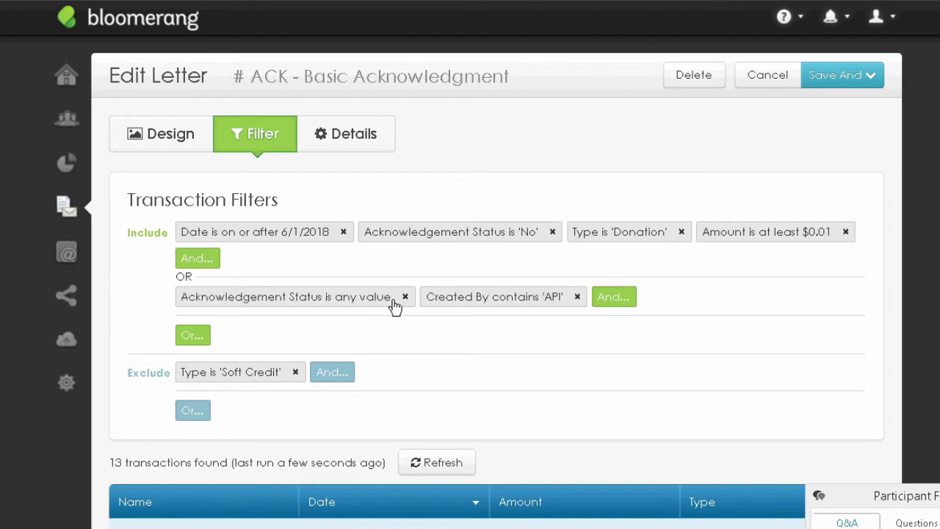
{"action": "left_click", "coordinate": [405, 296]}
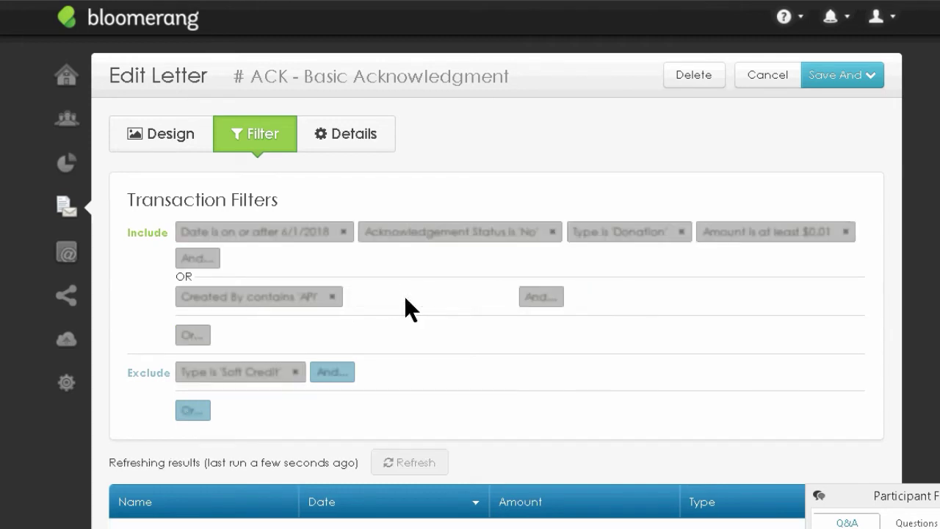
{"action": "left_click", "coordinate": [333, 296]}
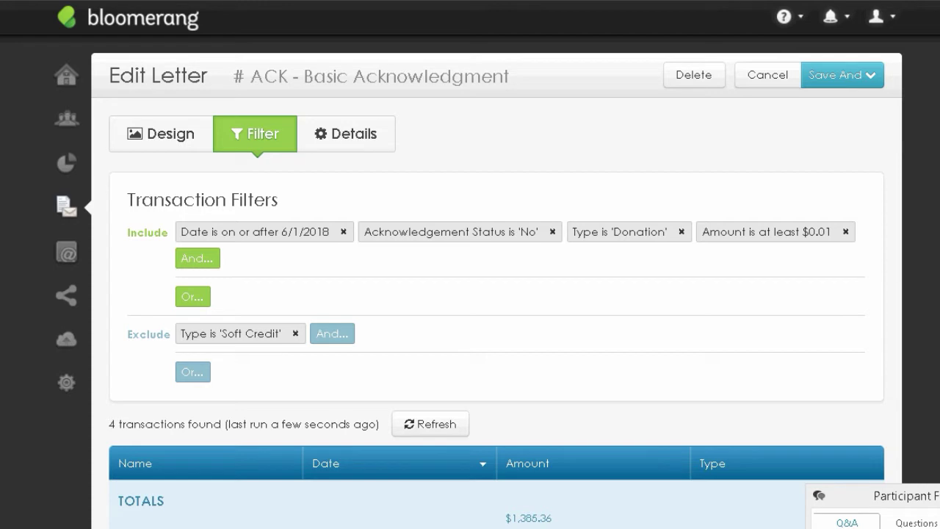
Step: Examine the donations matched by the reduced transaction filters, comparing the listed names, dates, amounts and types with the filter conditions
{"action": "scroll", "coordinate": [497, 294], "scroll_direction": "down", "scroll_amount": 1}
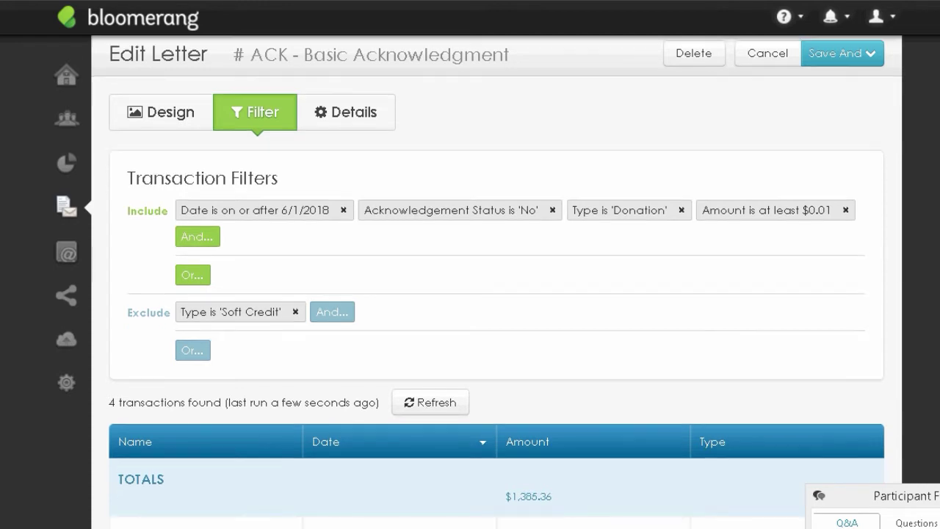
{"action": "scroll", "coordinate": [497, 294], "scroll_direction": "up", "scroll_amount": 1}
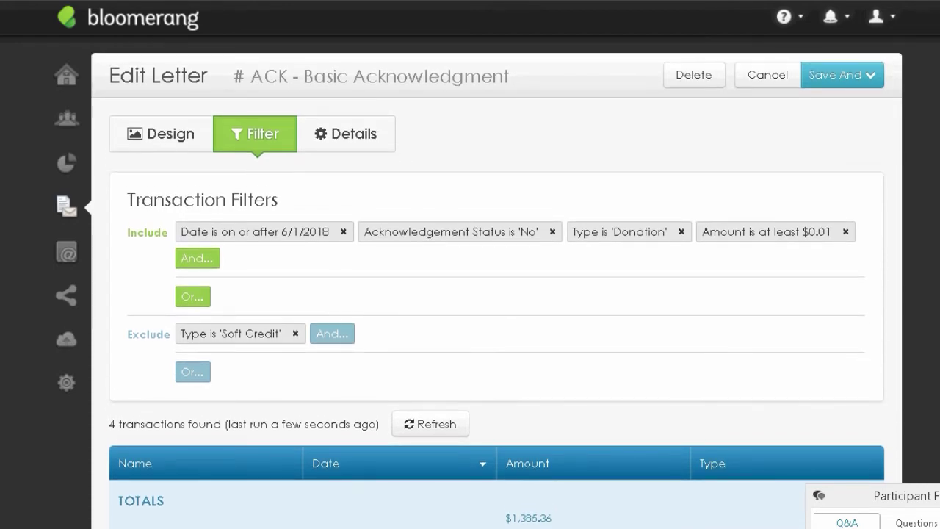
{"action": "scroll", "coordinate": [497, 294], "scroll_direction": "down", "scroll_amount": 1}
{"action": "scroll", "coordinate": [497, 294], "scroll_direction": "down", "scroll_amount": 3}
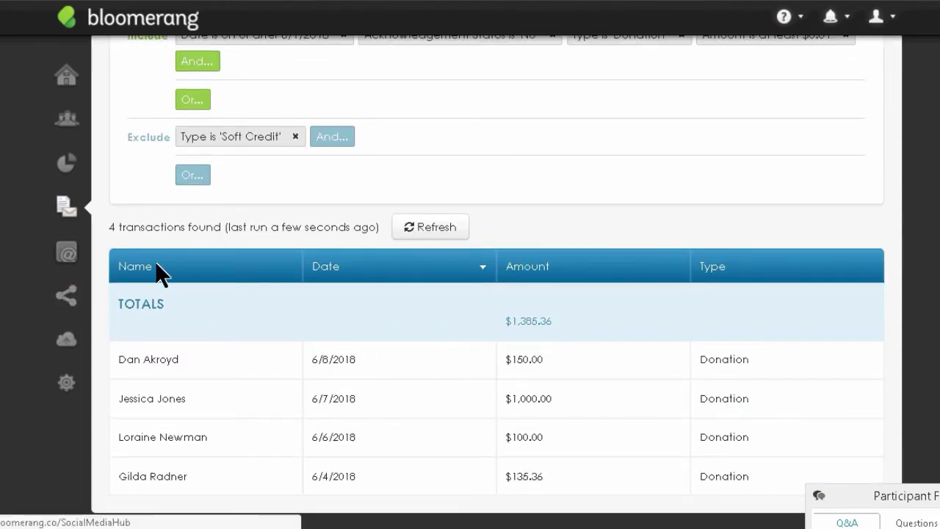
{"action": "scroll", "coordinate": [497, 293], "scroll_direction": "up", "scroll_amount": 3}
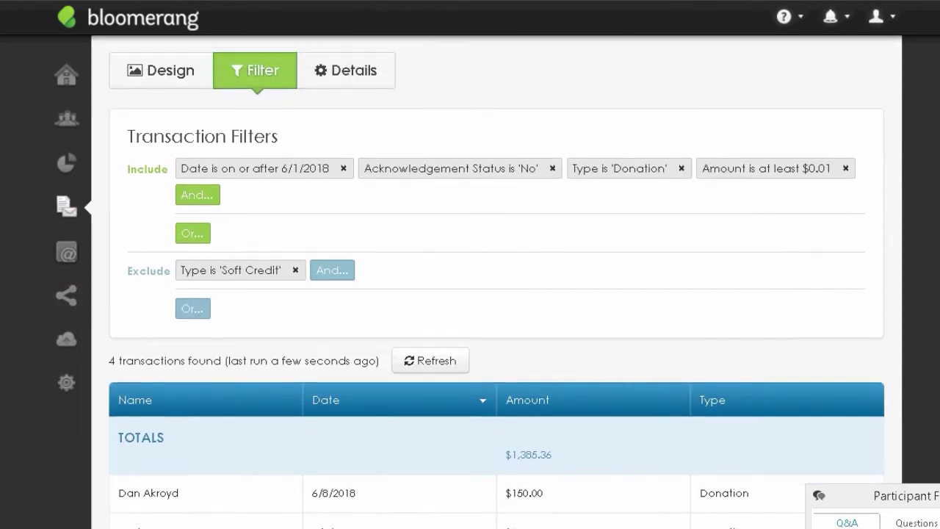
{"action": "scroll", "coordinate": [497, 293], "scroll_direction": "down", "scroll_amount": 1}
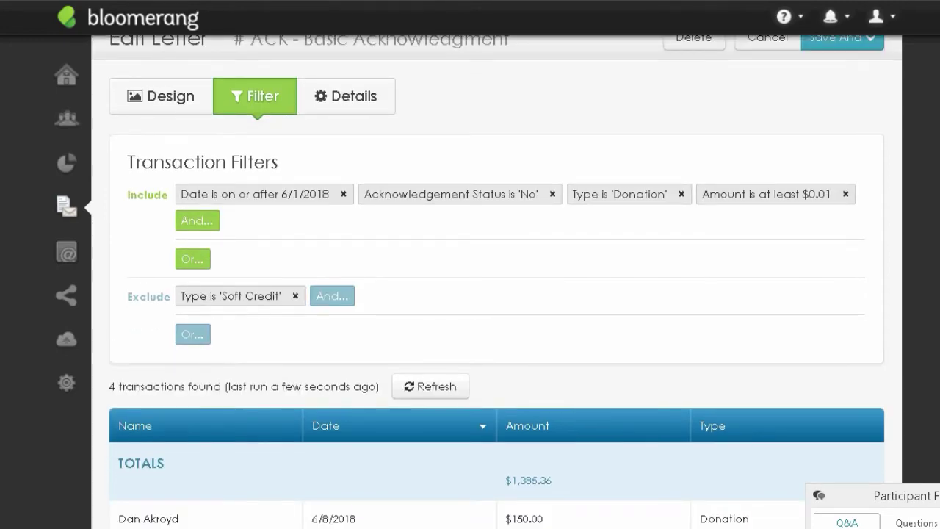
{"action": "scroll", "coordinate": [497, 294], "scroll_direction": "down", "scroll_amount": 2}
{"action": "scroll", "coordinate": [497, 294], "scroll_direction": "up", "scroll_amount": 1}
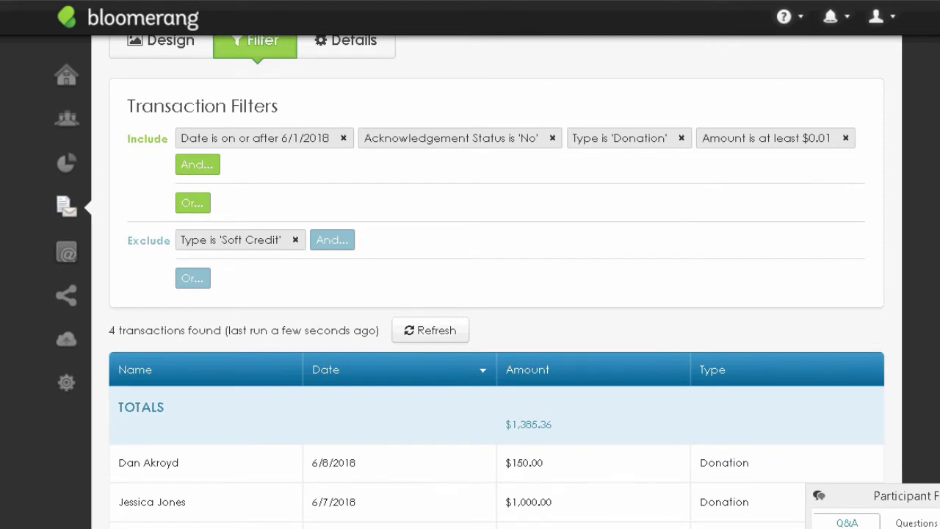
{"action": "scroll", "coordinate": [497, 294], "scroll_direction": "down", "scroll_amount": 1}
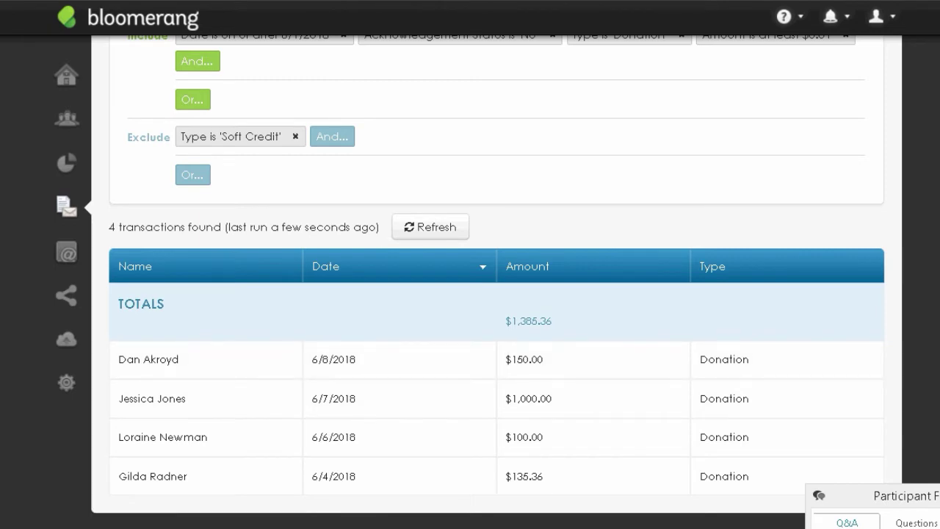
{"action": "scroll", "coordinate": [488, 293], "scroll_direction": "up", "scroll_amount": 1}
{"action": "scroll", "coordinate": [488, 294], "scroll_direction": "down", "scroll_amount": 1}
{"action": "scroll", "coordinate": [489, 294], "scroll_direction": "up", "scroll_amount": 1}
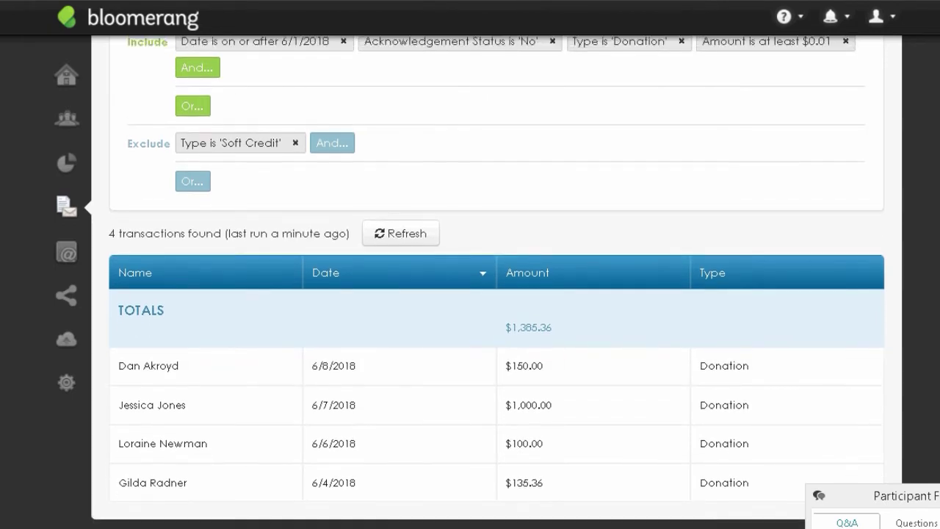
{"action": "scroll", "coordinate": [489, 294], "scroll_direction": "up", "scroll_amount": 2}
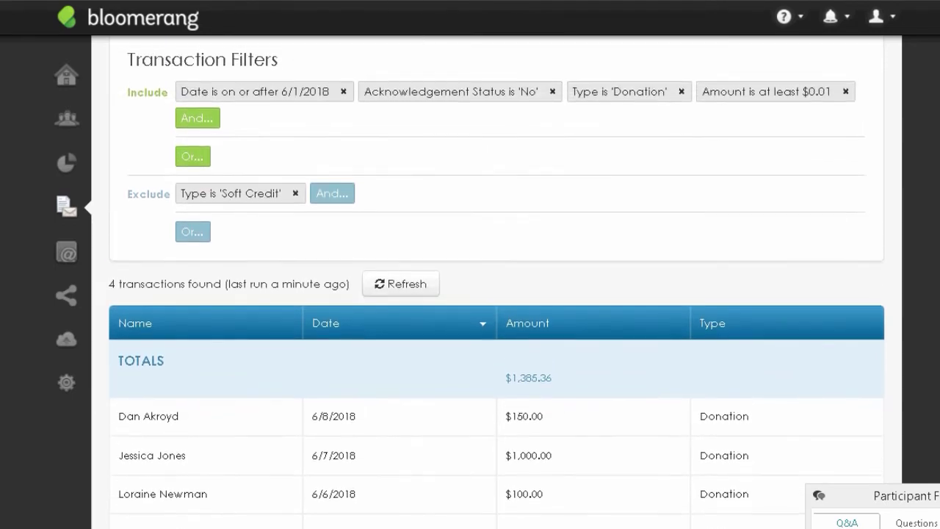
{"action": "scroll", "coordinate": [497, 282], "scroll_direction": "up", "scroll_amount": 3}
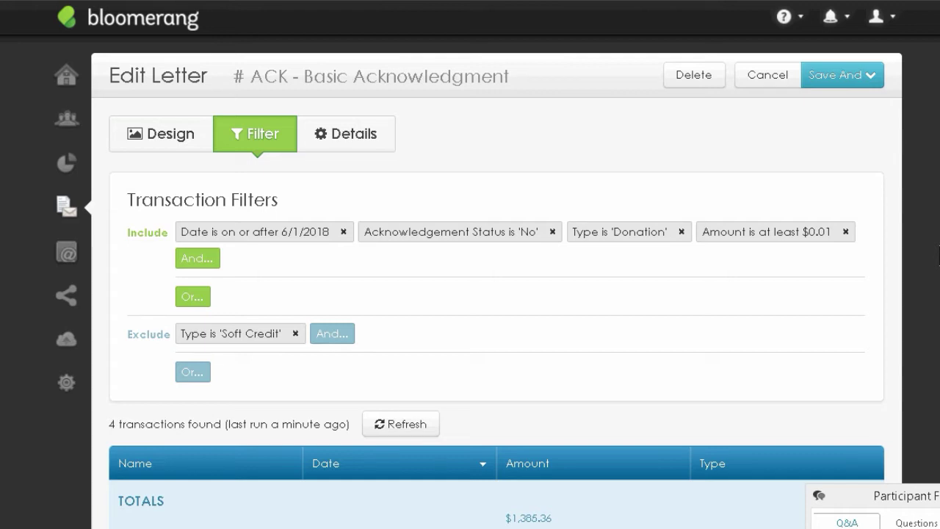
Step: Move the floating participant chat panel out of the way and return focus to the letter page
{"action": "left_click_drag", "start_coordinate": [844, 496], "coordinate": [928, 211]}
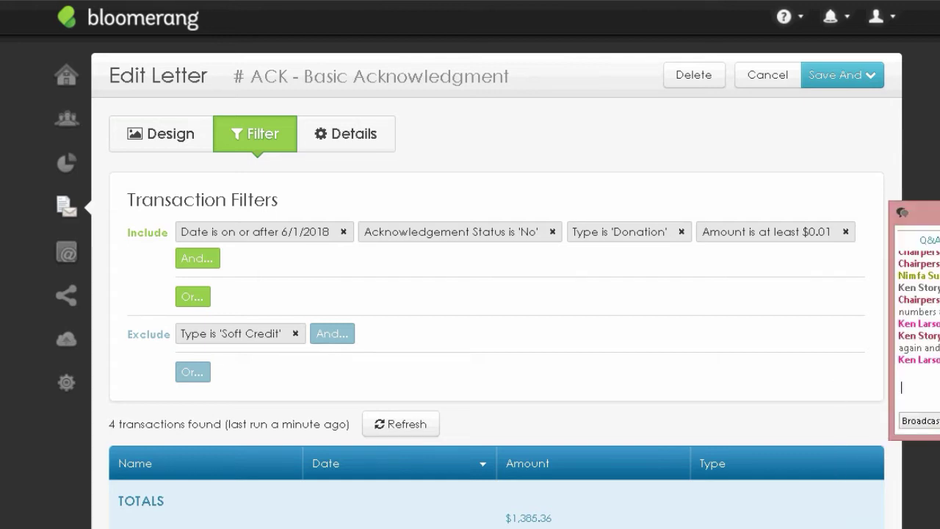
{"action": "left_click", "coordinate": [477, 77]}
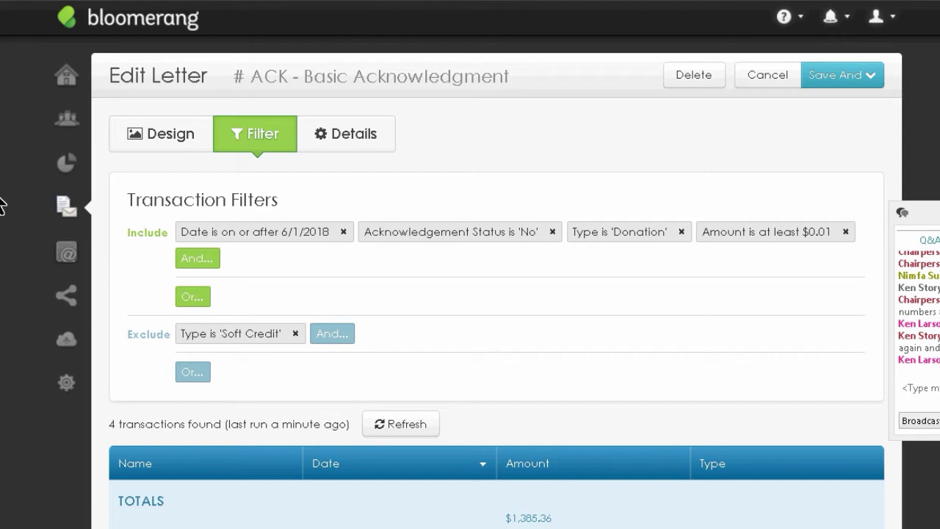
Step: Leave the basic acknowledgment letter without saving its filter changes, and bring up the list of email templates
{"action": "left_click_drag", "start_coordinate": [0, 205], "coordinate": [65, 251]}
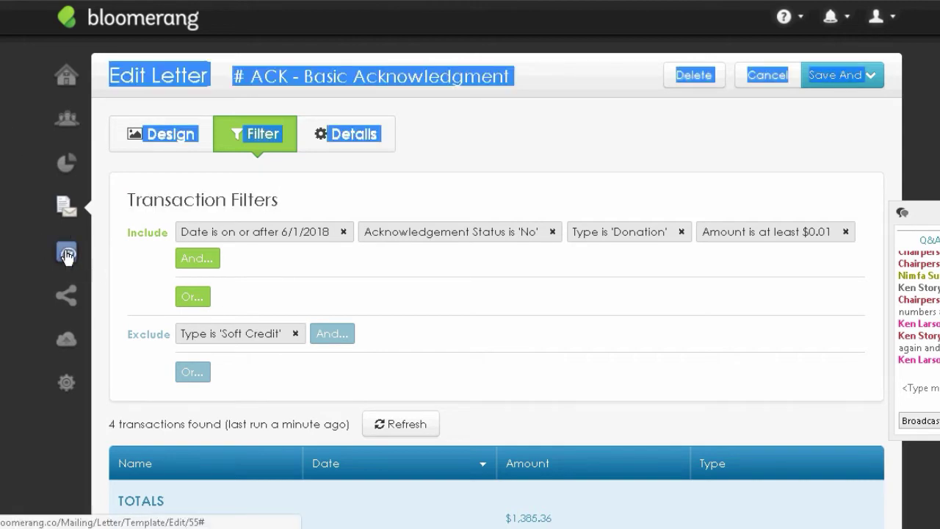
{"action": "mouse_move", "coordinate": [66, 254]}
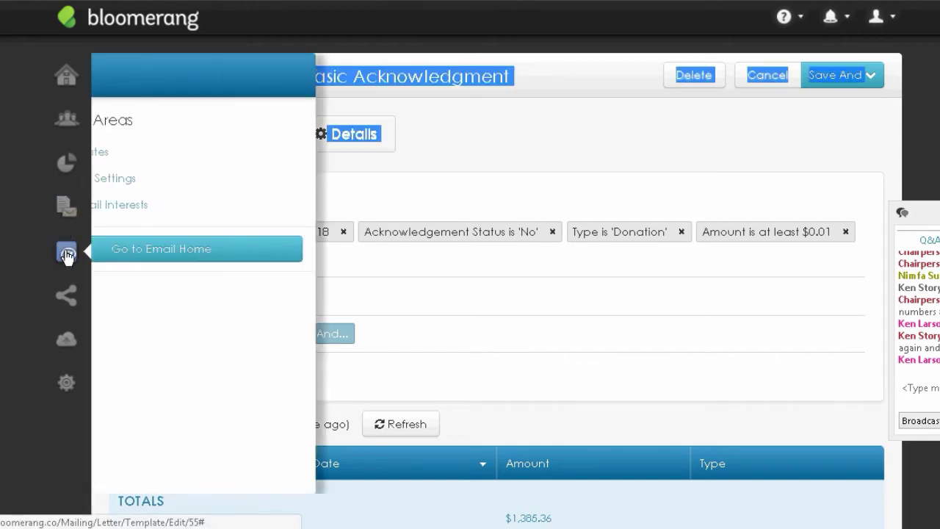
{"action": "left_click", "coordinate": [244, 250]}
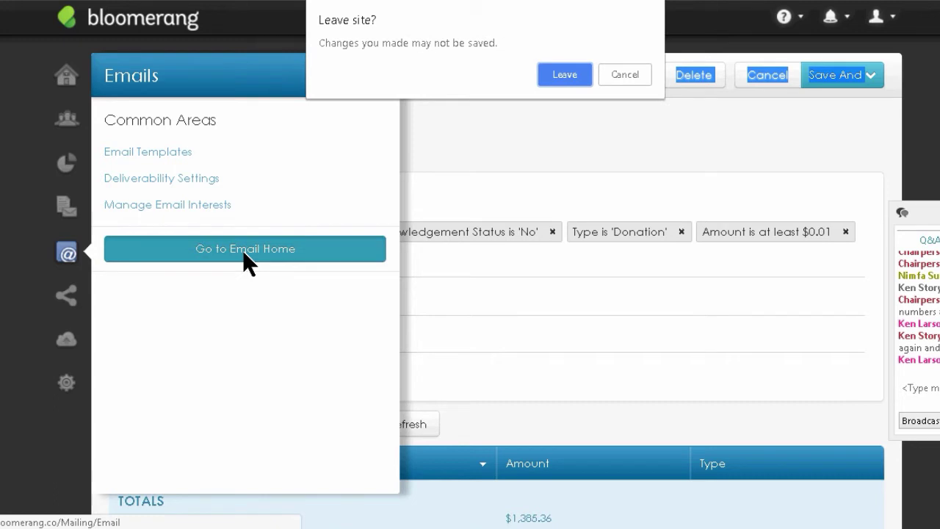
{"action": "left_click", "coordinate": [564, 74]}
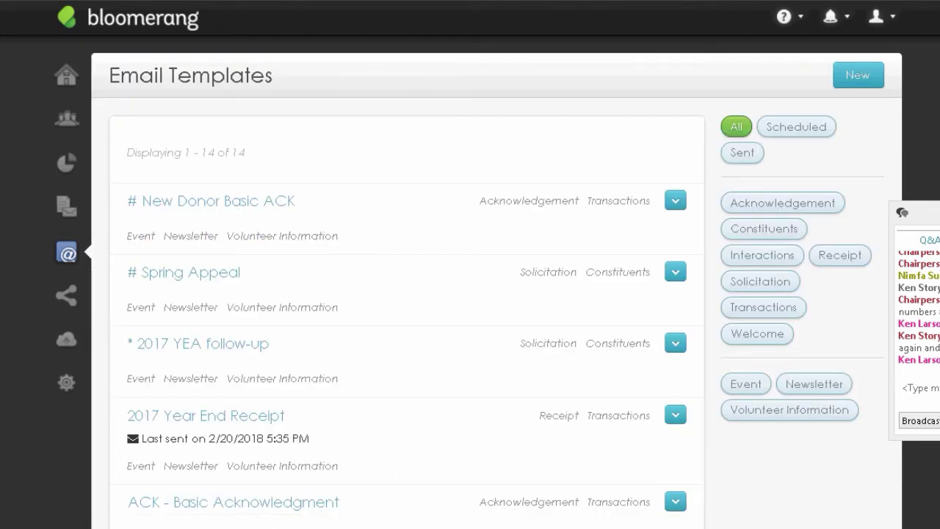
{"action": "scroll", "coordinate": [316, 84], "scroll_direction": "down", "scroll_amount": 1}
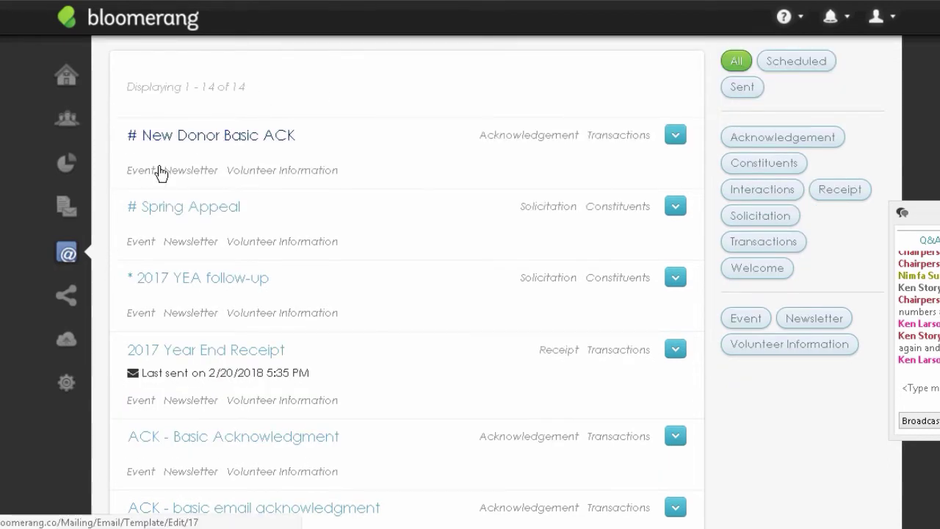
Step: Open the '# New Donor Basic ACK' email template for editing and look over its design
{"action": "left_click", "coordinate": [249, 141]}
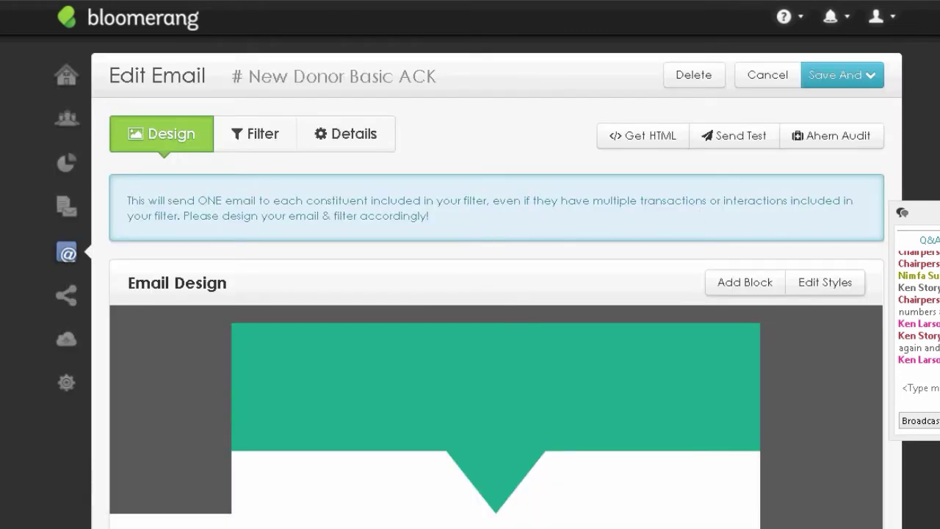
{"action": "scroll", "coordinate": [496, 330], "scroll_direction": "down", "scroll_amount": 1}
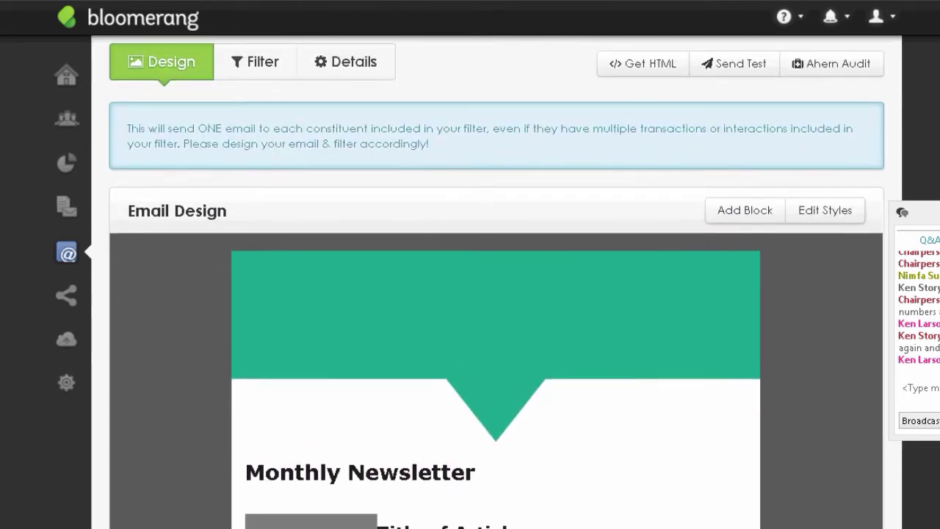
{"action": "scroll", "coordinate": [496, 331], "scroll_direction": "up", "scroll_amount": 1}
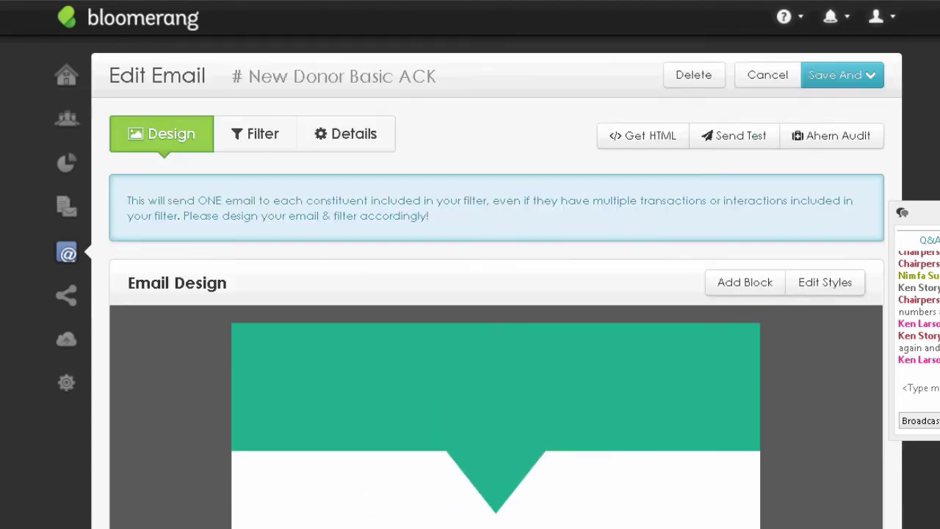
Step: Review the email's name, subject line and sender details, and examine the available purpose options without changing the purpose
{"action": "left_click", "coordinate": [359, 145]}
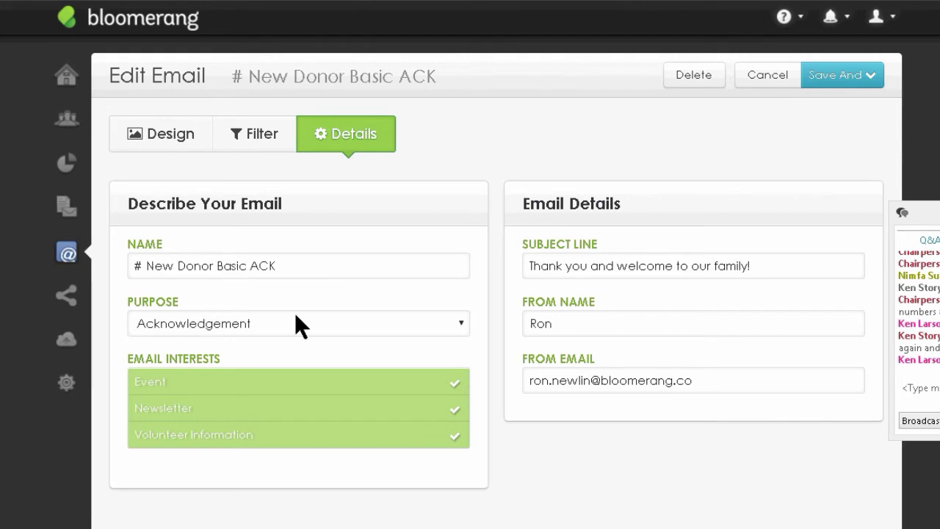
{"action": "left_click", "coordinate": [462, 330]}
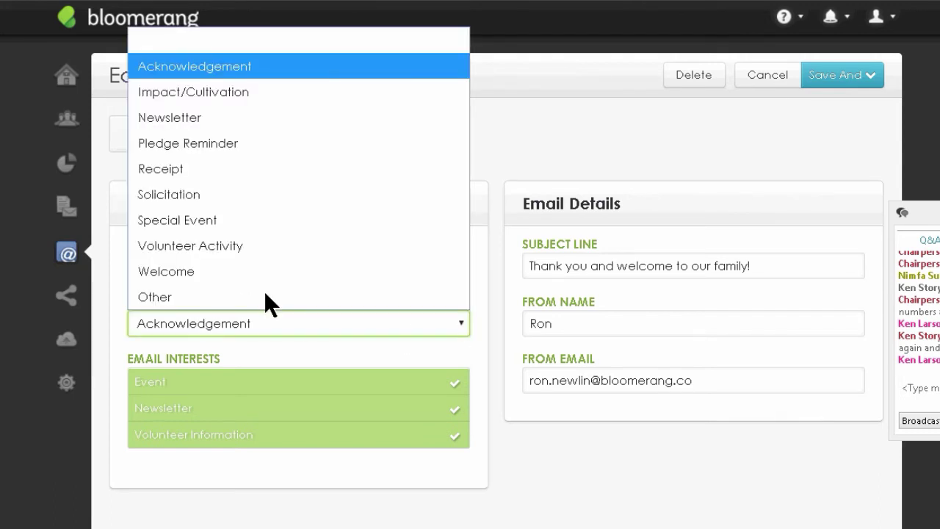
{"action": "left_click", "coordinate": [25, 296]}
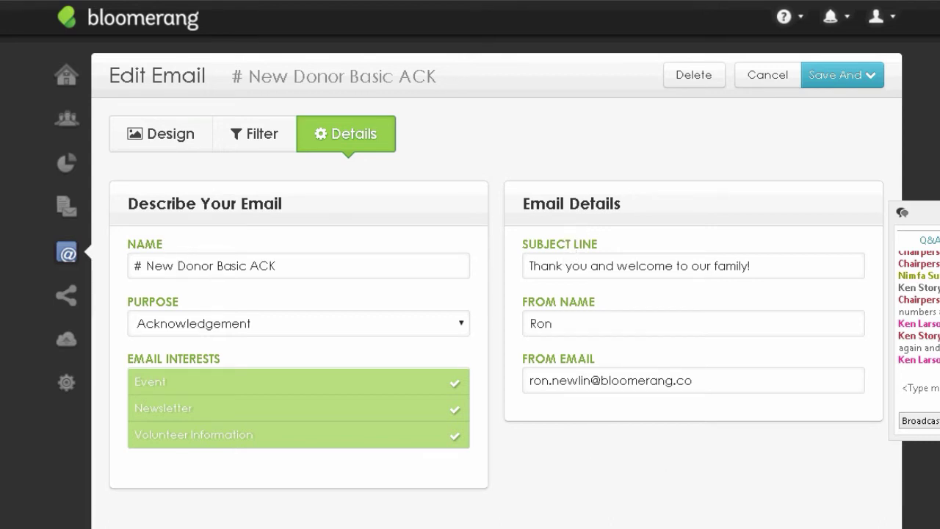
Step: Replace the 'Monthly Newsletter' heading in the email design with 'Thank you and welcome to our family'
{"action": "left_click", "coordinate": [182, 140]}
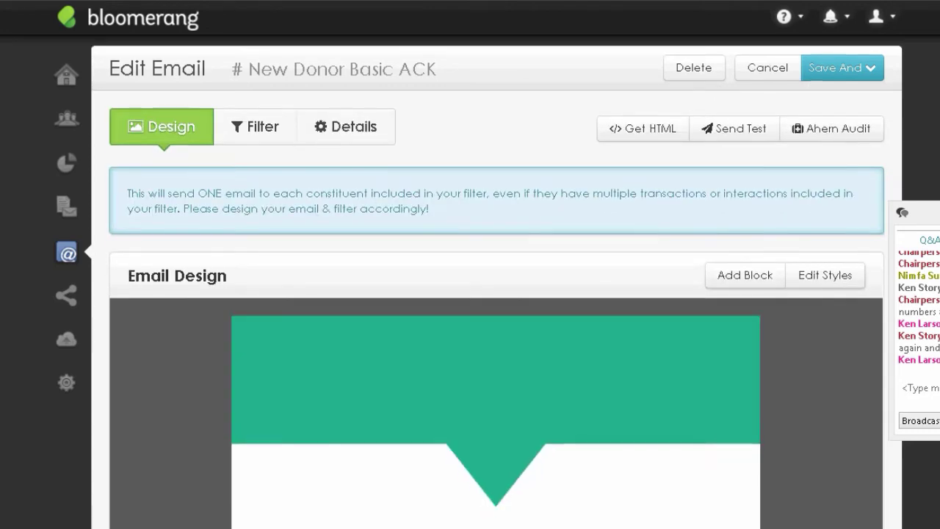
{"action": "scroll", "coordinate": [496, 294], "scroll_direction": "down", "scroll_amount": 3}
{"action": "scroll", "coordinate": [496, 293], "scroll_direction": "up", "scroll_amount": 3}
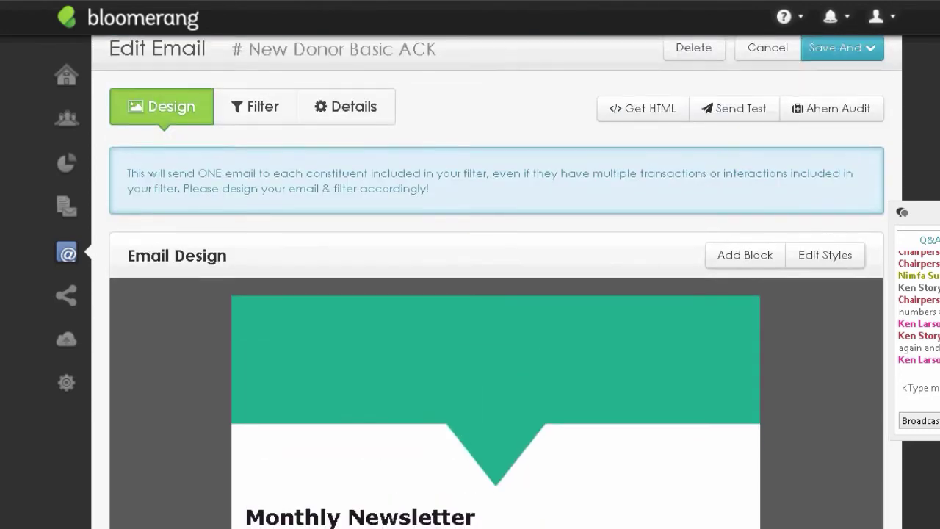
{"action": "scroll", "coordinate": [496, 294], "scroll_direction": "down", "scroll_amount": 5}
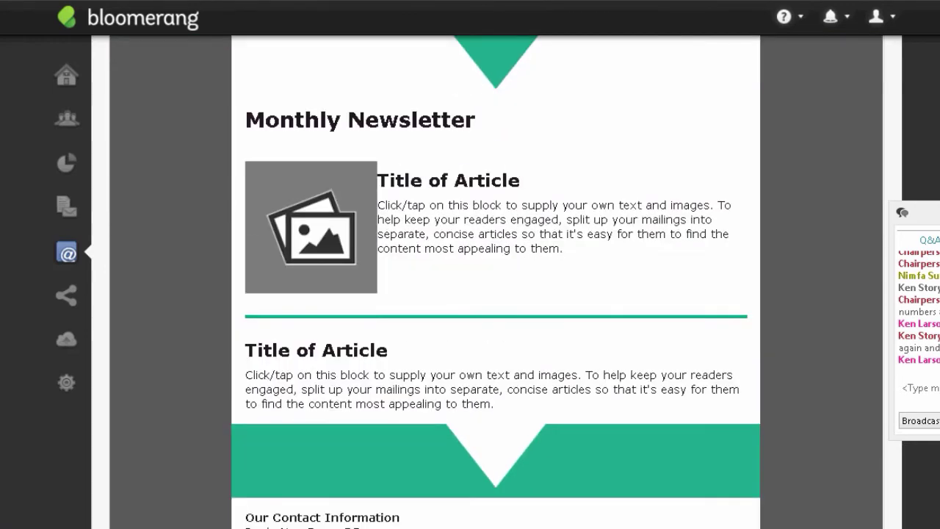
{"action": "scroll", "coordinate": [434, 212], "scroll_direction": "up", "scroll_amount": 2}
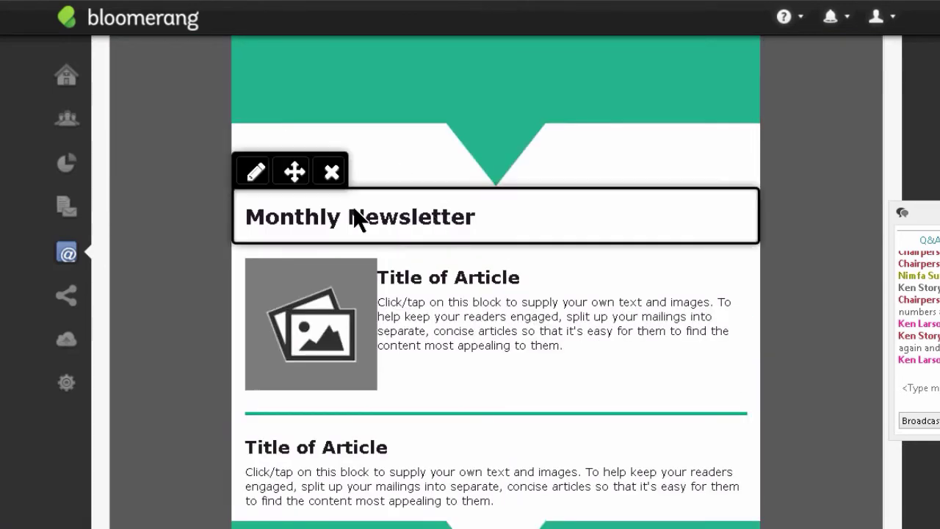
{"action": "left_click", "coordinate": [488, 212]}
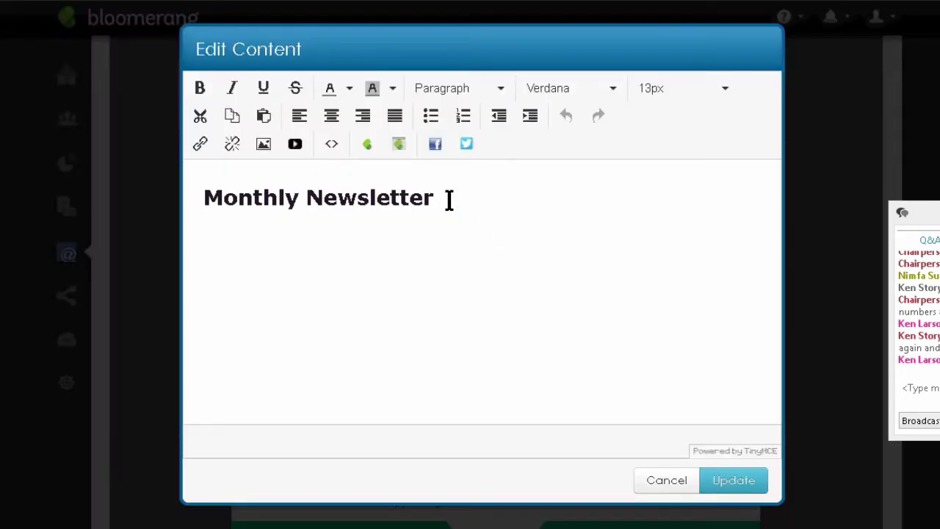
{"action": "left_click_drag", "start_coordinate": [449, 199], "coordinate": [49, 236]}
{"action": "type", "text": "Thanks you"}
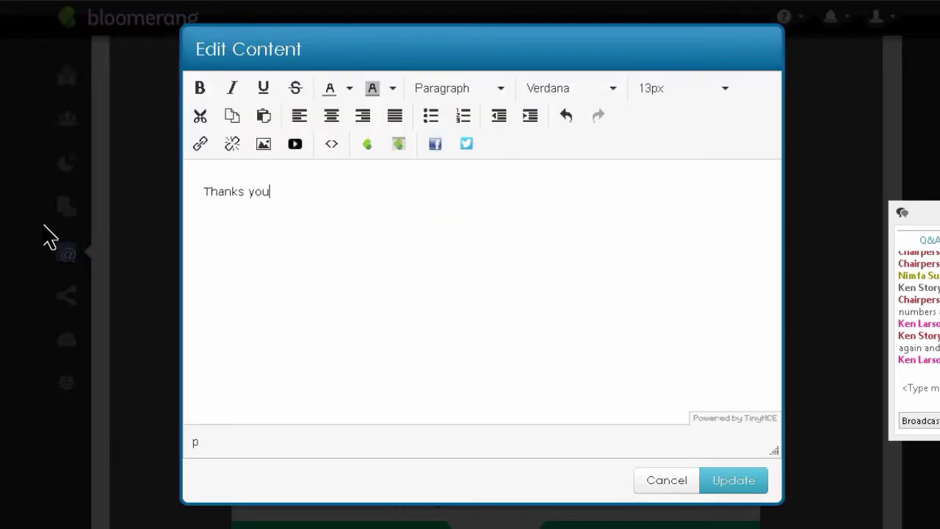
{"action": "key", "text": "BackSpace"}
{"action": "key", "text": "BackSpace"}
{"action": "key", "text": "BackSpace"}
{"action": "key", "text": "BackSpace"}
{"action": "key", "text": "BackSpace"}
{"action": "type", "text": "you and welcoe"}
{"action": "key", "text": "BackSpace"}
{"action": "key", "text": "BackSpace"}
{"action": "type", "text": "elcoem t"}
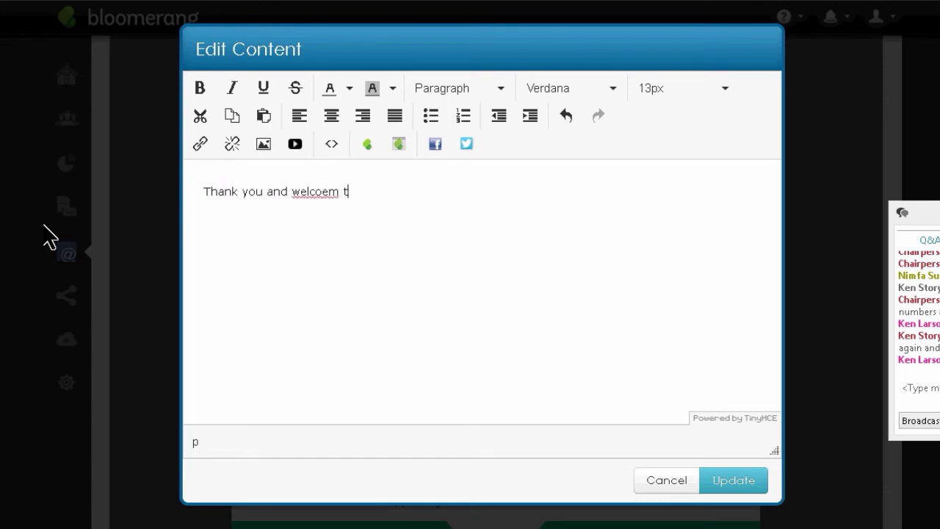
{"action": "key", "text": "BackSpace"}
{"action": "key", "text": "BackSpace"}
{"action": "key", "text": "BackSpace"}
{"action": "key", "text": "BackSpace"}
{"action": "type", "text": "me to our family"}
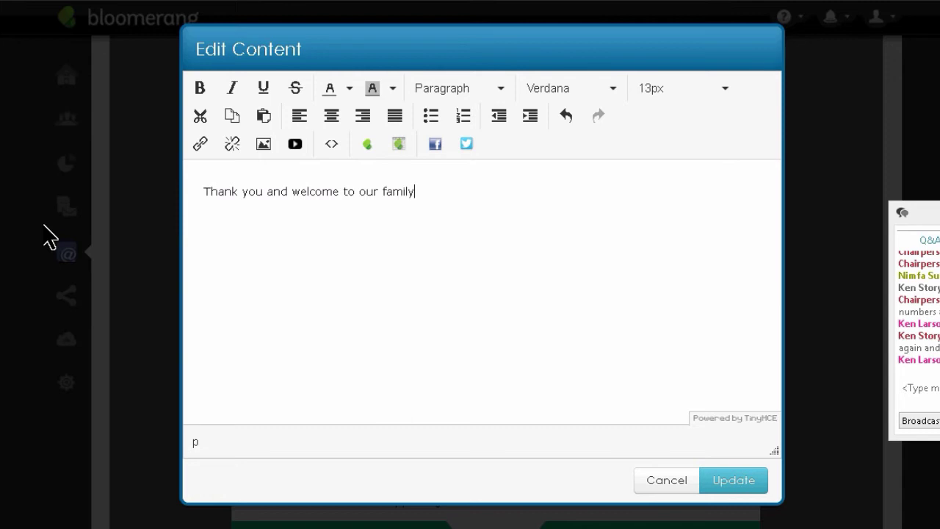
{"action": "left_click", "coordinate": [724, 489]}
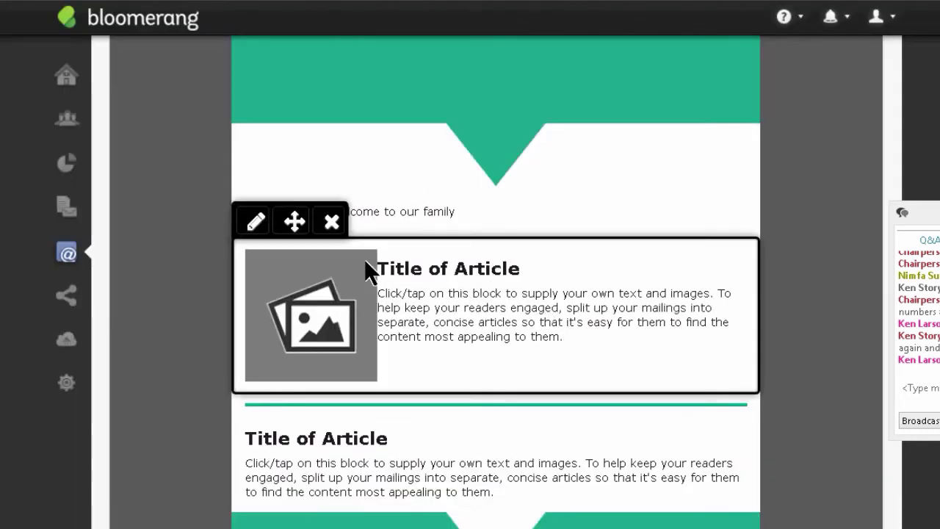
Step: Delete the article block with the image placeholder and clear all placeholder text from the remaining article block
{"action": "left_click", "coordinate": [331, 221]}
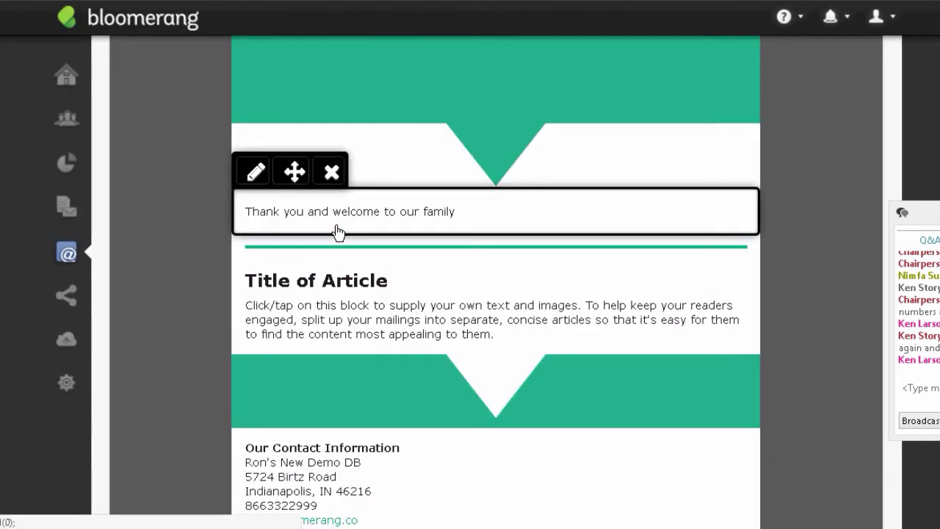
{"action": "left_click", "coordinate": [393, 304]}
{"action": "left_click_drag", "start_coordinate": [219, 193], "coordinate": [609, 323]}
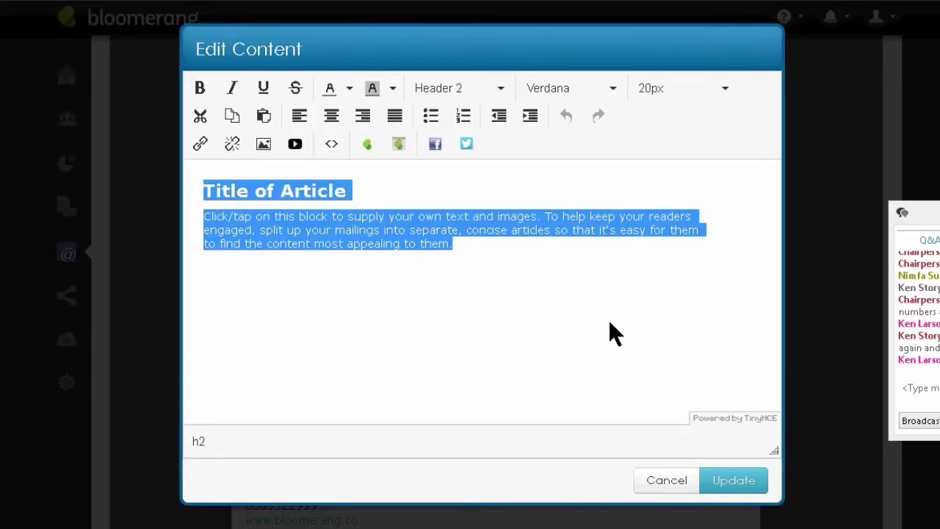
{"action": "key", "text": "Delete"}
{"action": "key", "text": "Delete"}
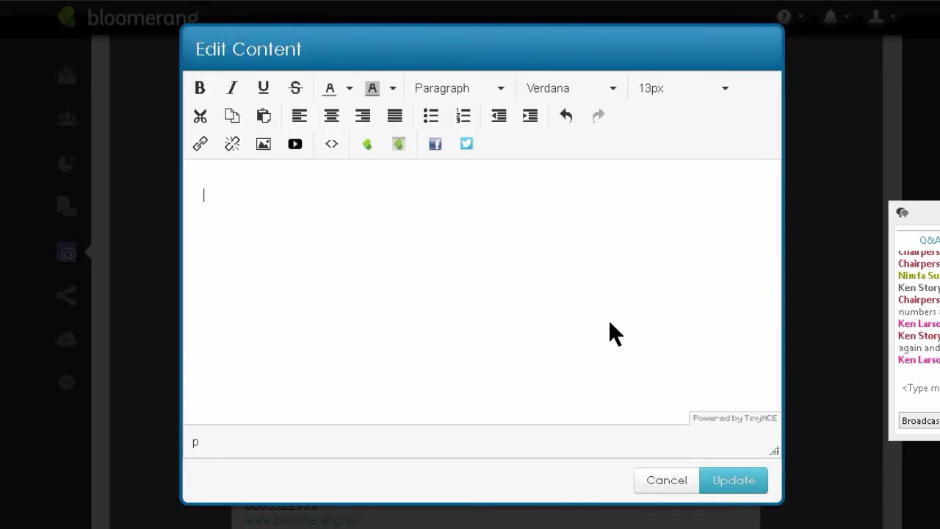
Step: Write the lines 'Dear First Name,', 'Thank you for your first time gift', 'Remind your impact statement' and 'Tell them what to expect' in the block
{"action": "type", "text": "Dear First Name,"}
{"action": "key", "text": "Return"}
{"action": "type", "text": "Thank you"}
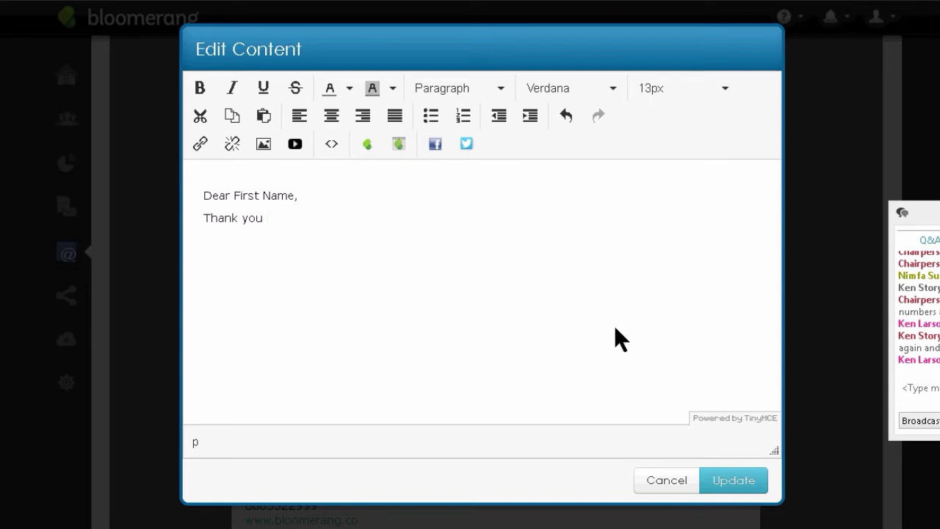
{"action": "type", "text": " for your first time gift"}
{"action": "key", "text": "Return"}
{"action": "type", "text": "Remind"}
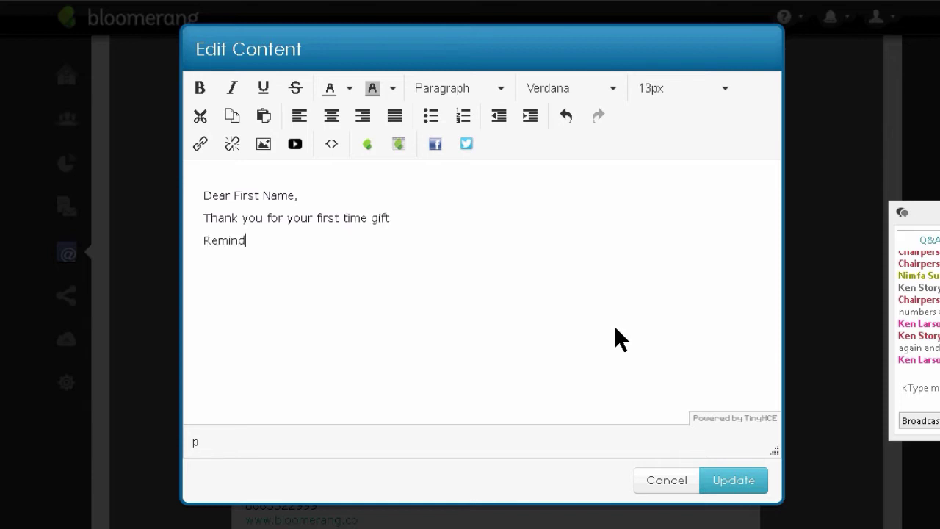
{"action": "type", "text": " your impact state"}
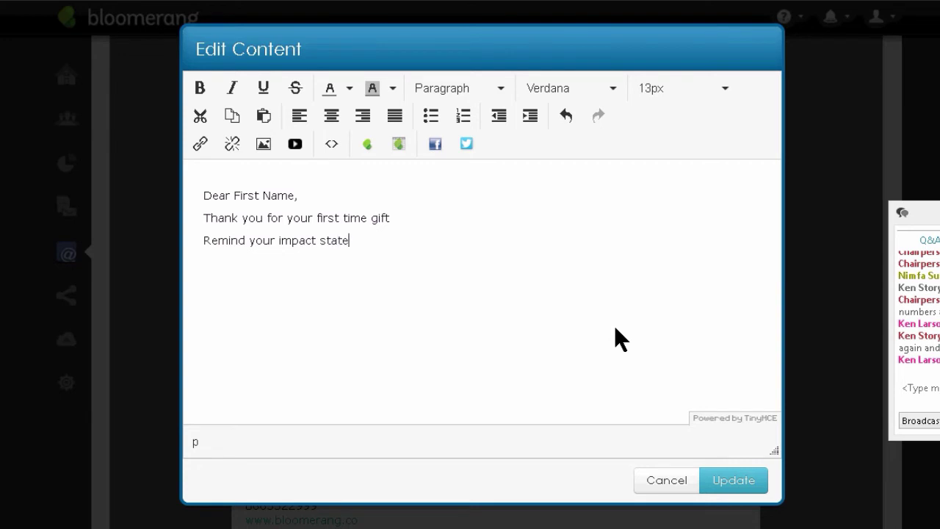
{"action": "type", "text": "ment"}
{"action": "key", "text": "Return"}
{"action": "type", "text": "Tell them what to expect"}
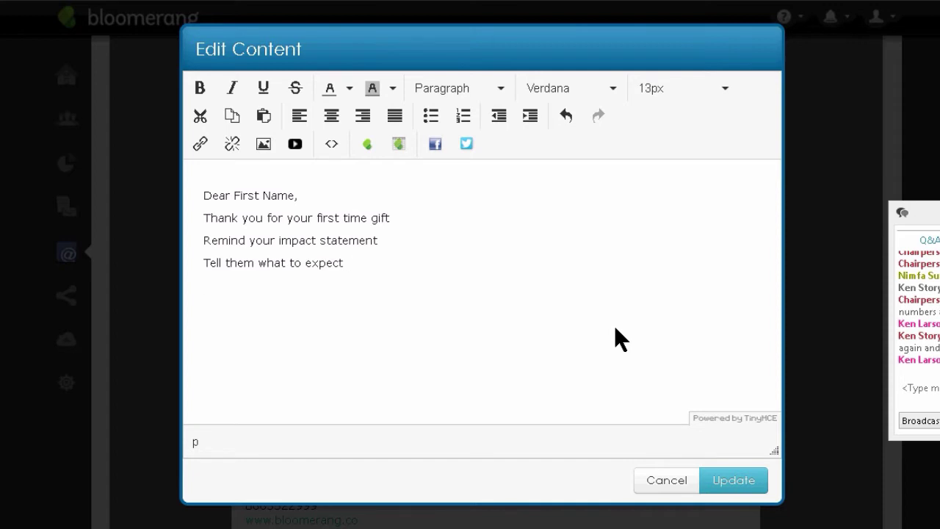
Step: Add the closing line 'In fact, you can manage your email preferences by clicking the link in the footer to this email!' and apply the block
{"action": "key", "text": "Return"}
{"action": "type", "text": "You"}
{"action": "key", "text": "BackSpace"}
{"action": "key", "text": "BackSpace"}
{"action": "key", "text": "BackSpace"}
{"action": "type", "text": "In fact, you can manage your"}
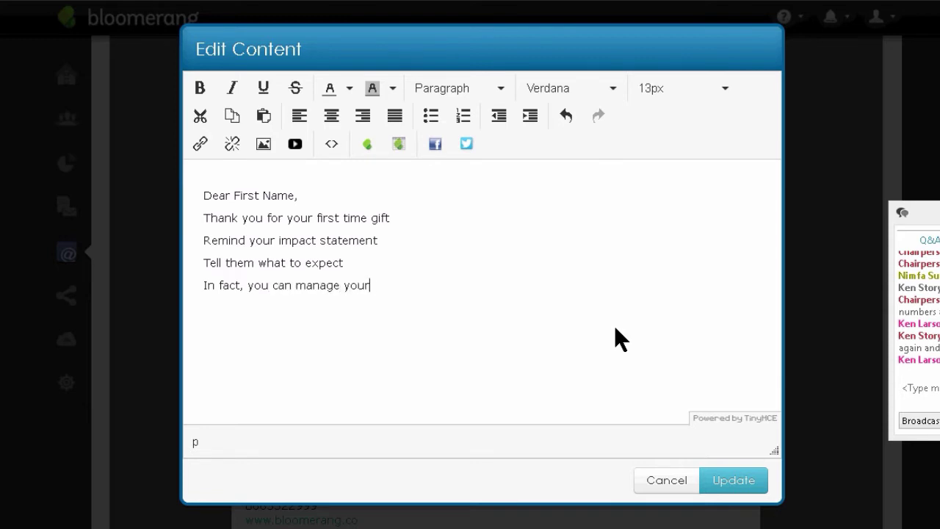
{"action": "type", "text": " email preference"}
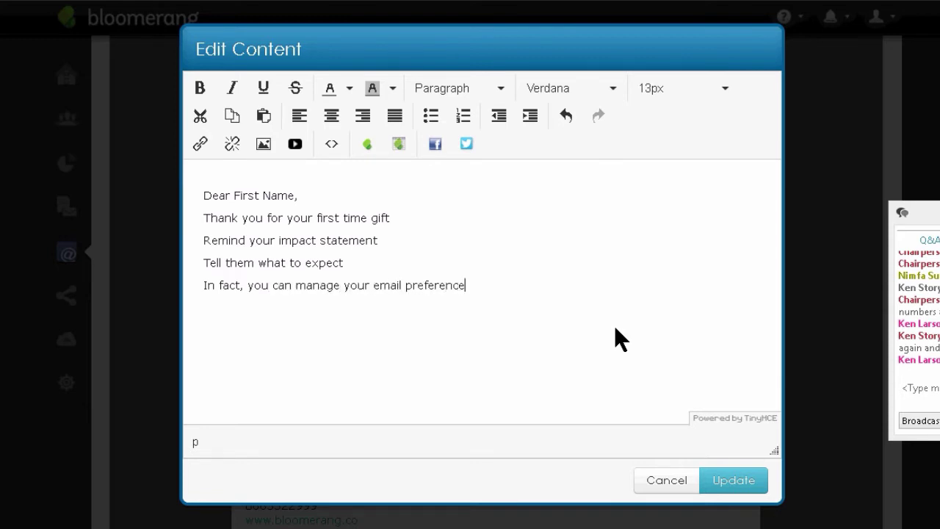
{"action": "type", "text": "s by clicking the"}
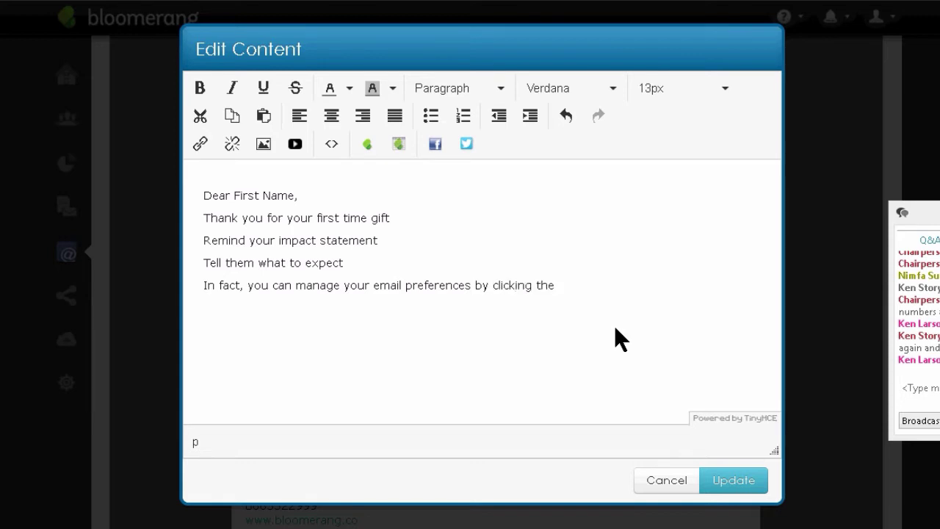
{"action": "type", "text": " link in the footer to ;his"}
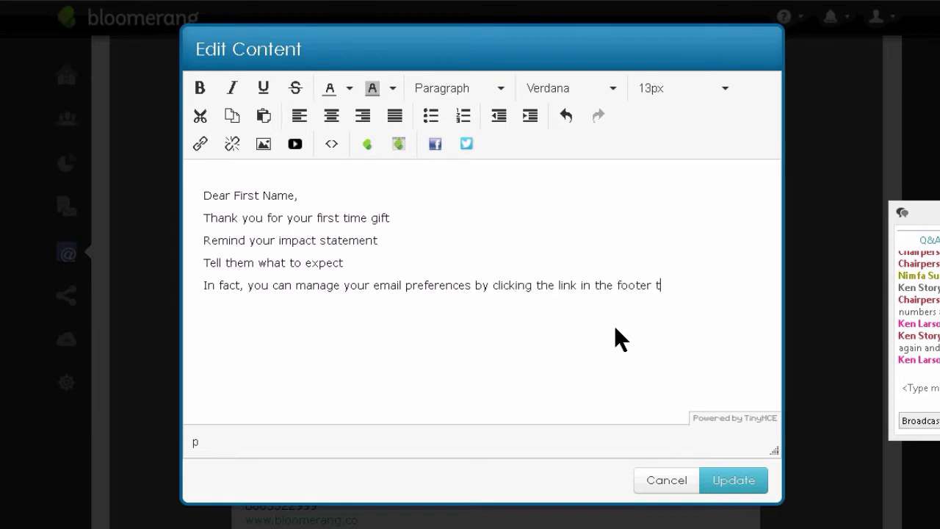
{"action": "key", "text": "BackSpace"}
{"action": "key", "text": "BackSpace"}
{"action": "key", "text": "BackSpace"}
{"action": "key", "text": "BackSpace"}
{"action": "type", "text": "this email!"}
{"action": "key", "text": "Return"}
{"action": "left_click", "coordinate": [729, 481]}
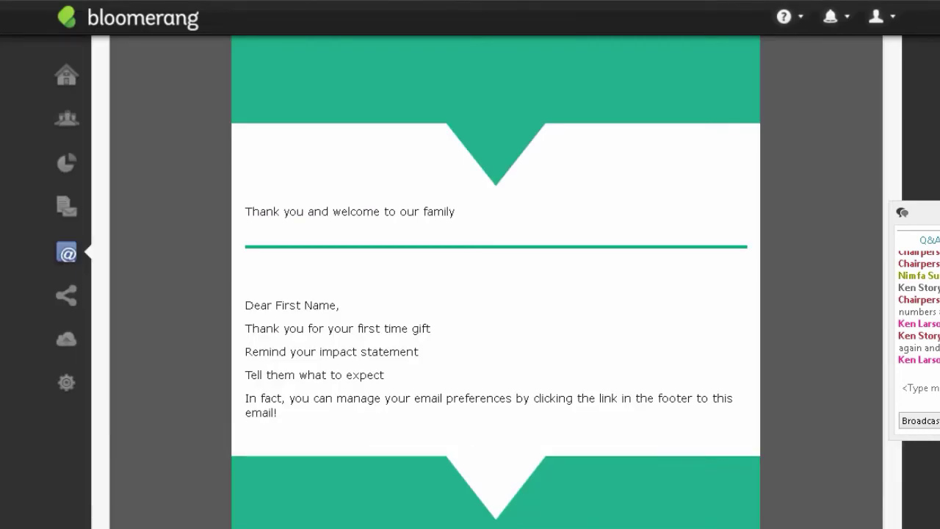
{"action": "scroll", "coordinate": [496, 294], "scroll_direction": "down", "scroll_amount": 3}
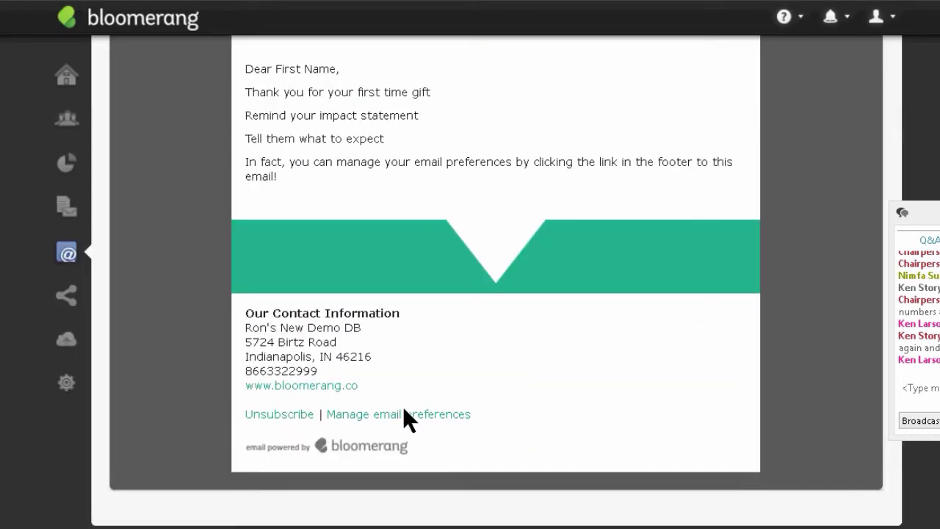
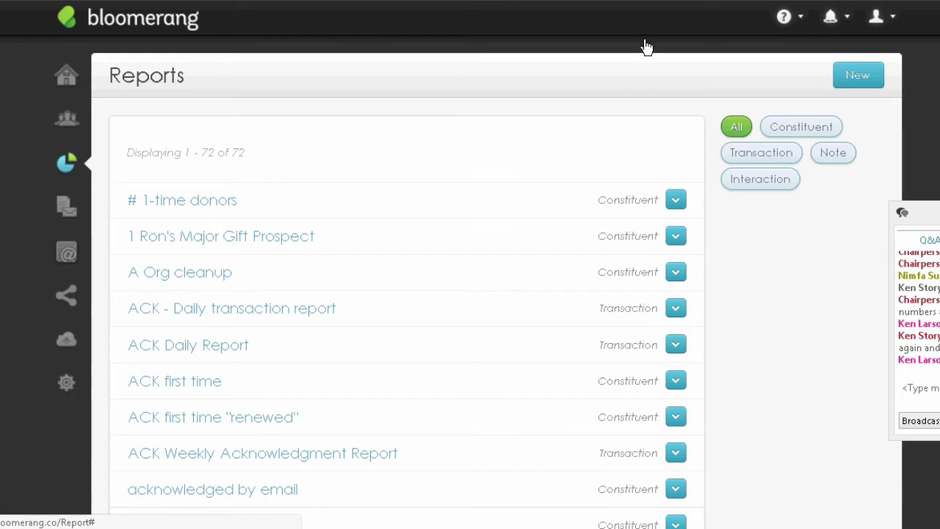
Step: Create a new report from scratch that shows interactions
{"action": "left_click", "coordinate": [850, 83]}
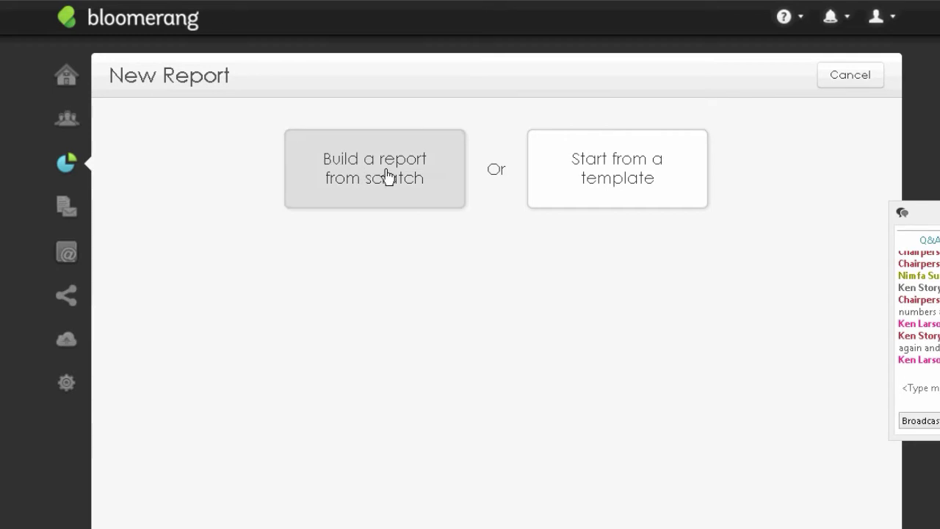
{"action": "left_click", "coordinate": [386, 177]}
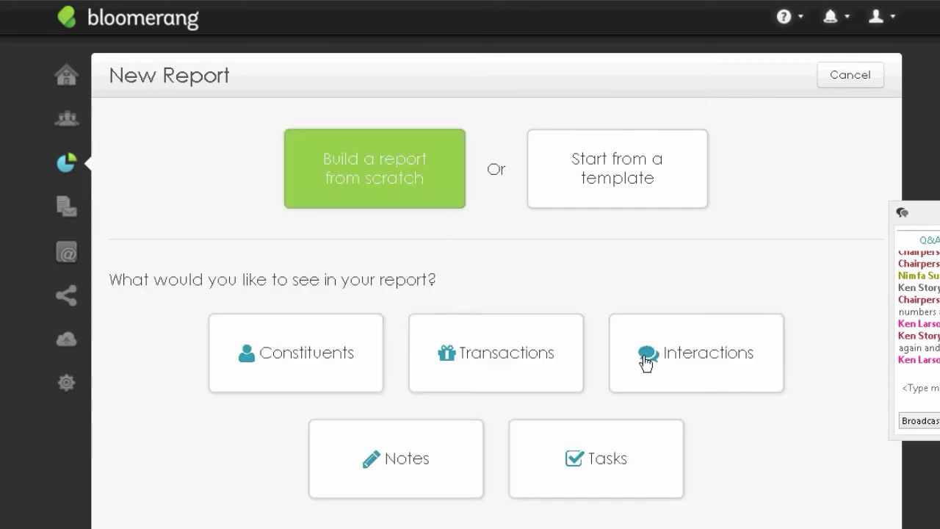
{"action": "left_click", "coordinate": [683, 351]}
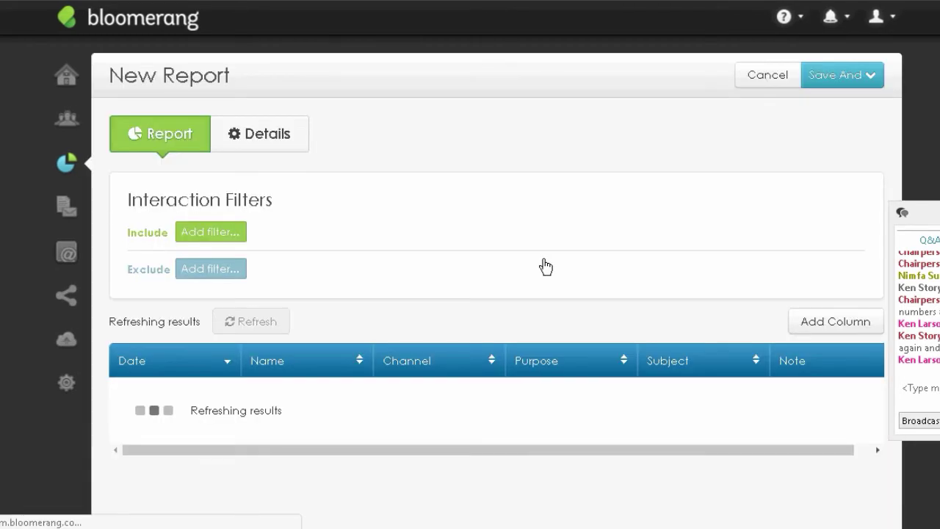
Step: Add an include filter on the interaction Subject field with the Contains condition
{"action": "left_click", "coordinate": [218, 234]}
{"action": "left_click", "coordinate": [225, 317]}
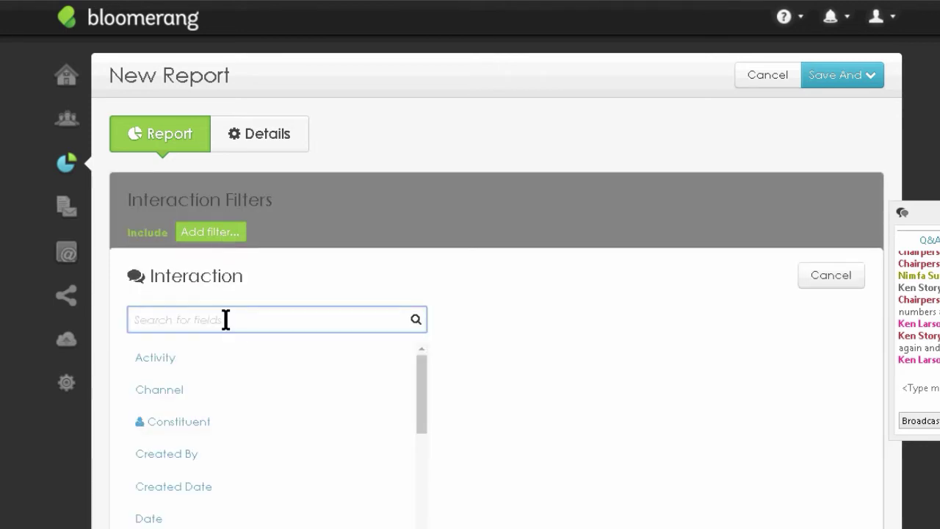
{"action": "type", "text": "subje"}
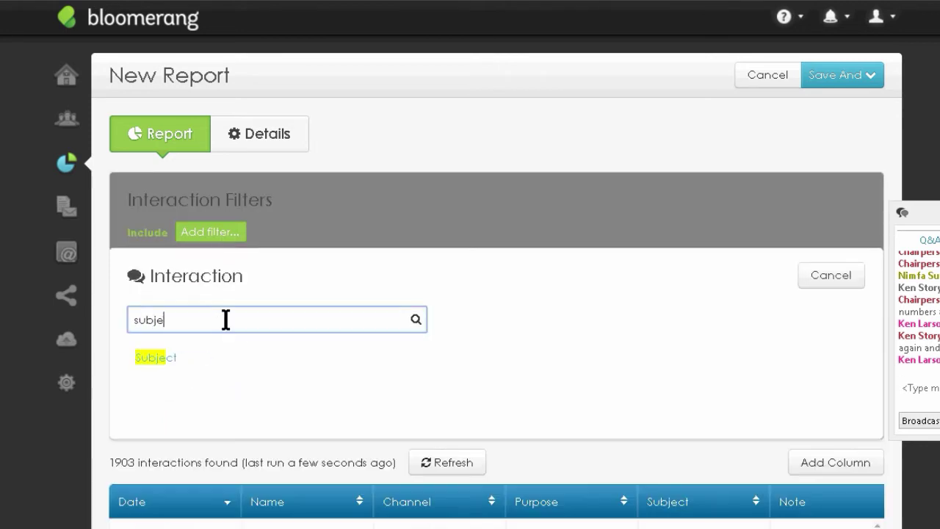
{"action": "left_click", "coordinate": [155, 358]}
{"action": "left_click", "coordinate": [307, 318]}
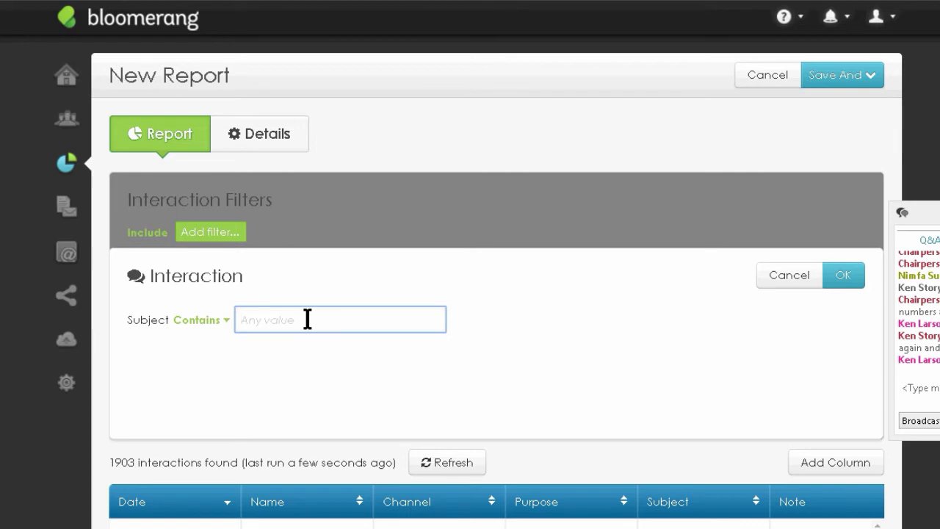
{"action": "type", "text": "Thank"}
{"action": "key", "text": "BackSpace"}
{"action": "key", "text": "BackSpace"}
{"action": "key", "text": "BackSpace"}
{"action": "key", "text": "BackSpace"}
{"action": "key", "text": "BackSpace"}
Step: Enter '# ACK - New Donor' as the Subject value, trim it to 'New Donor' and apply the filter
{"action": "type", "text": "# "}
{"action": "type", "text": "New Donor"}
{"action": "left_click", "coordinate": [253, 323]}
{"action": "type", "text": "ACK"}
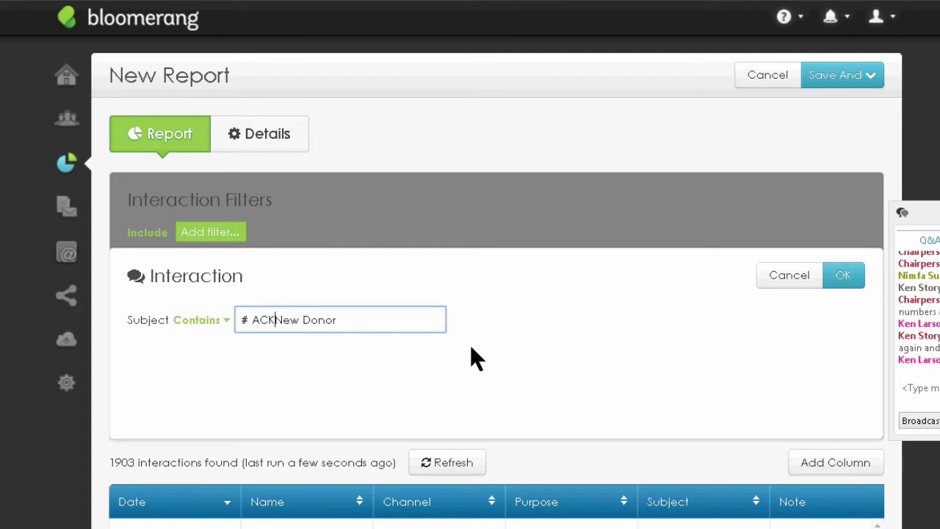
{"action": "type", "text": " -"}
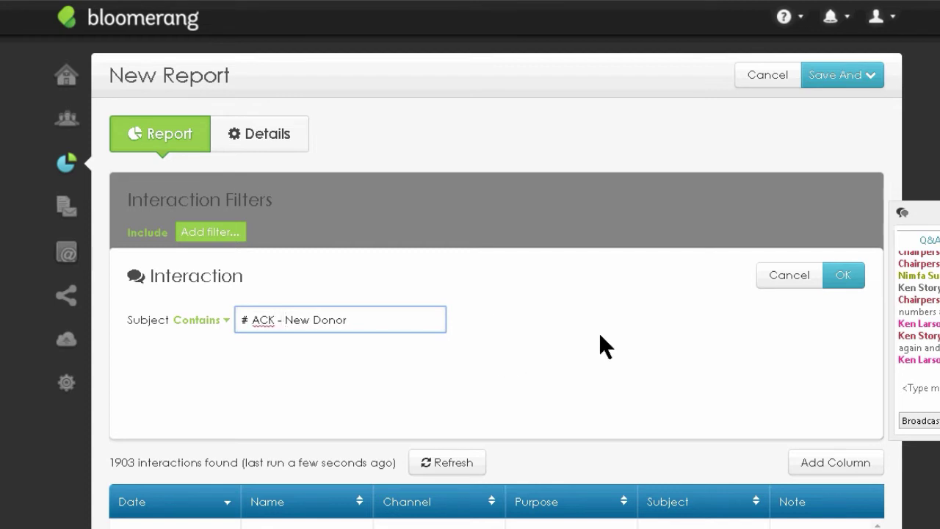
{"action": "left_click_drag", "start_coordinate": [283, 319], "coordinate": [189, 312]}
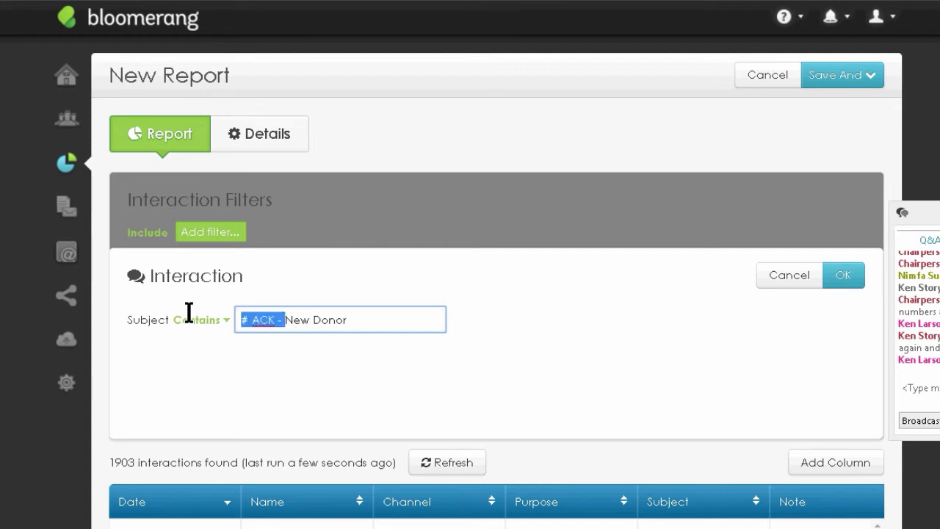
{"action": "key", "text": "BackSpace"}
{"action": "left_click", "coordinate": [850, 276]}
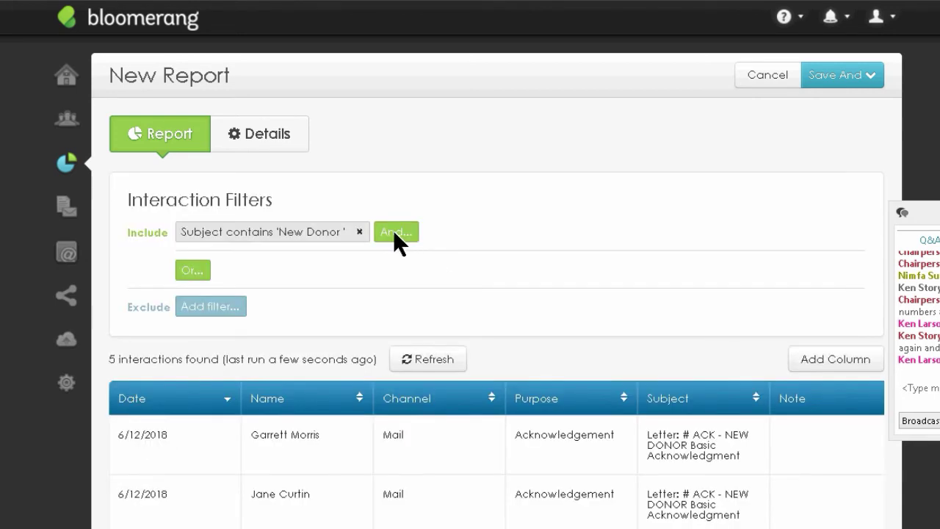
Step: Add a second include condition on the interaction Date, using Between with a start date of 6/12/2018 and no end date
{"action": "left_click", "coordinate": [394, 232]}
{"action": "type", "text": "date"}
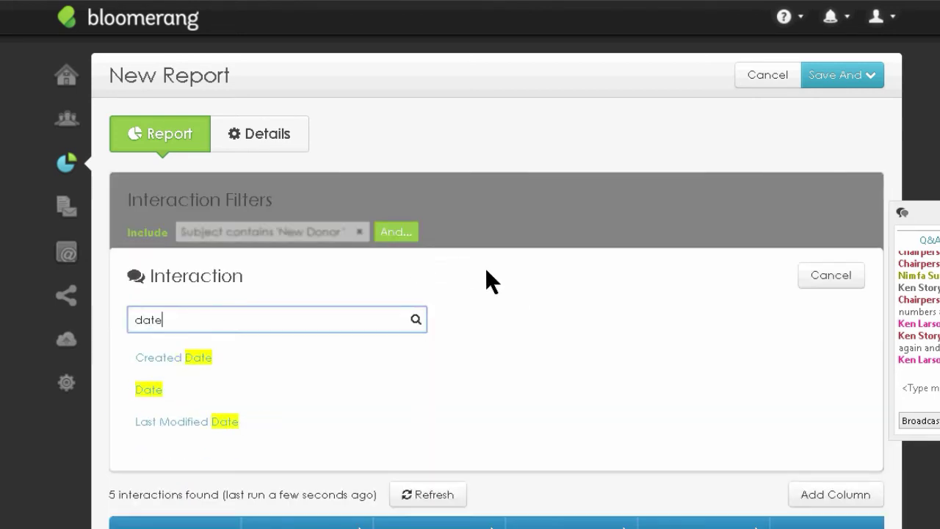
{"action": "left_click", "coordinate": [151, 395]}
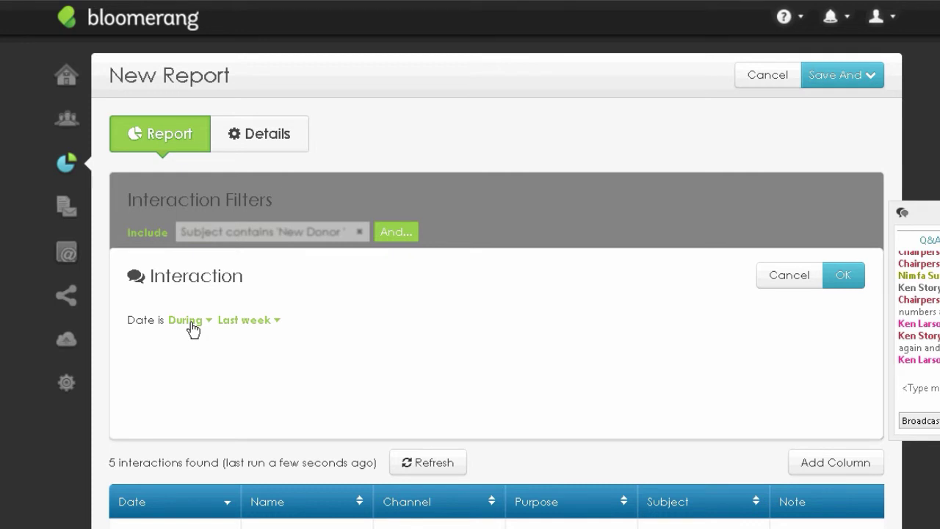
{"action": "left_click", "coordinate": [193, 321]}
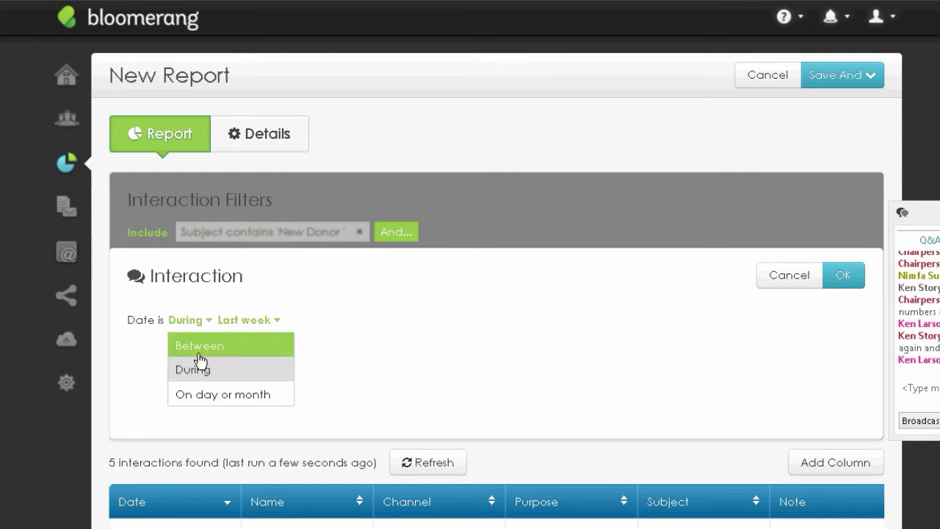
{"action": "left_click", "coordinate": [203, 358]}
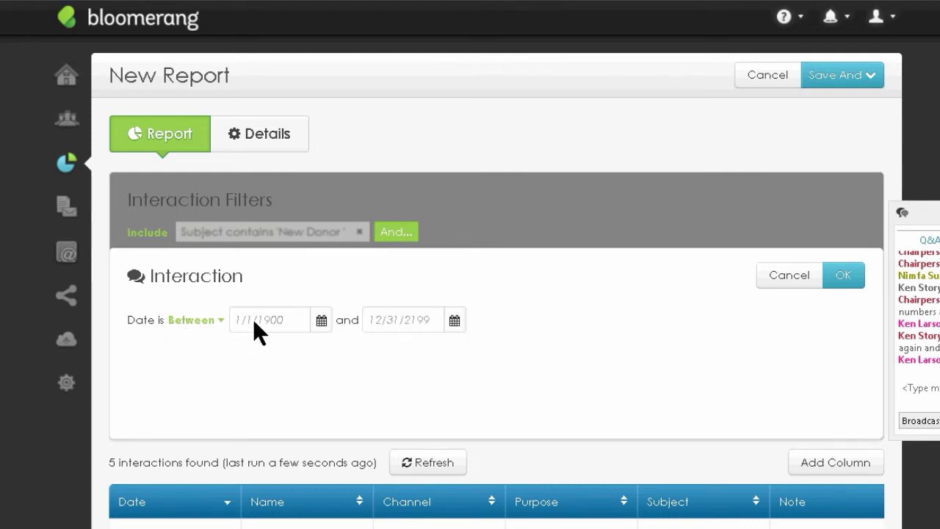
{"action": "type", "text": "7"}
{"action": "key", "text": "BackSpace"}
{"action": "type", "text": "6/12/2018"}
{"action": "left_click", "coordinate": [836, 276]}
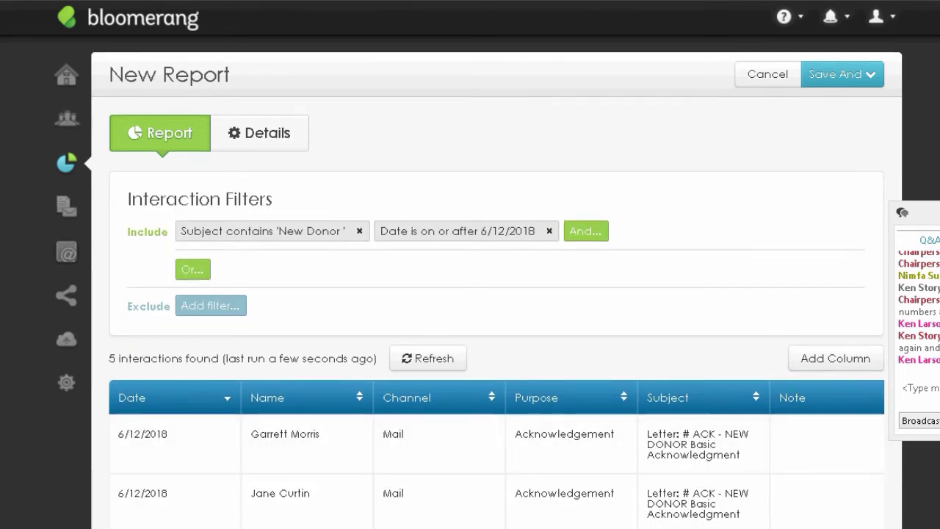
Step: Review the filtered interactions and browse the Constituent and primary Address fields available as additional report columns
{"action": "scroll", "coordinate": [815, 417], "scroll_direction": "down", "scroll_amount": 1}
{"action": "scroll", "coordinate": [496, 293], "scroll_direction": "down", "scroll_amount": 1}
{"action": "scroll", "coordinate": [496, 294], "scroll_direction": "down", "scroll_amount": 1}
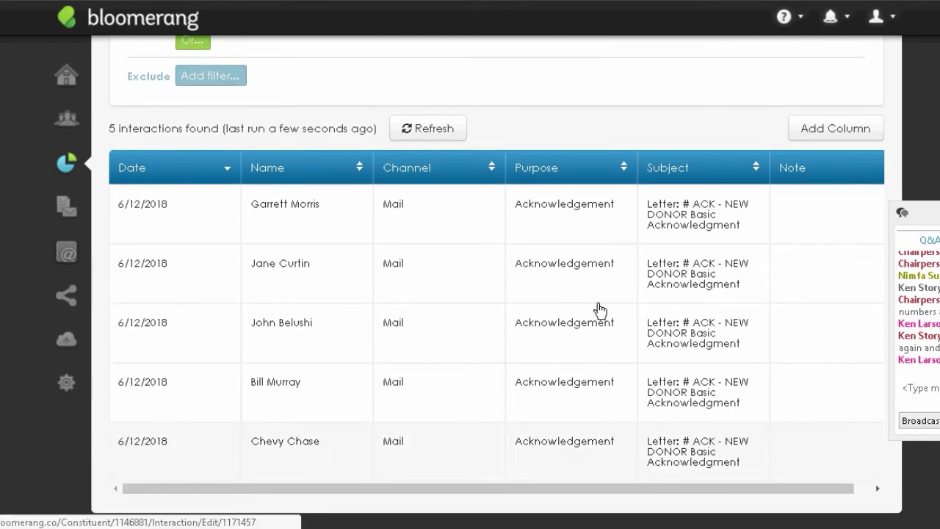
{"action": "left_click", "coordinate": [844, 136]}
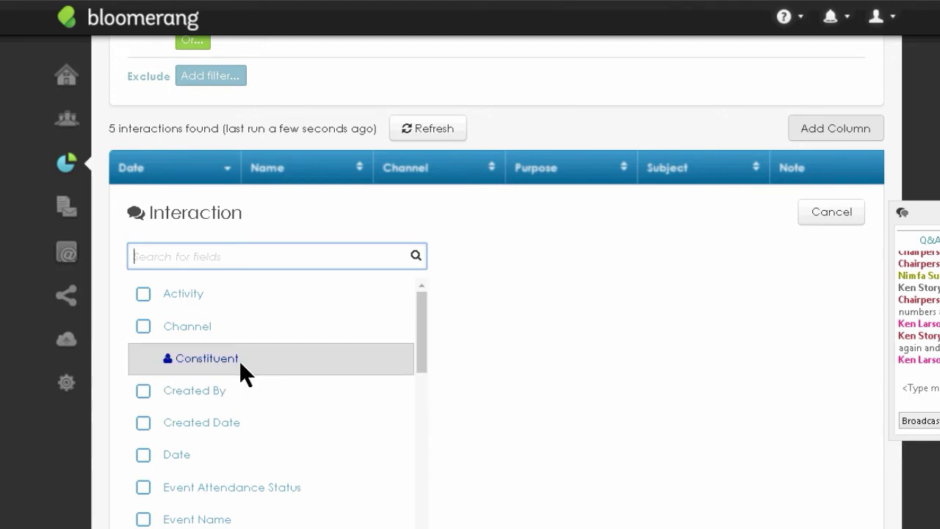
{"action": "left_click", "coordinate": [218, 368]}
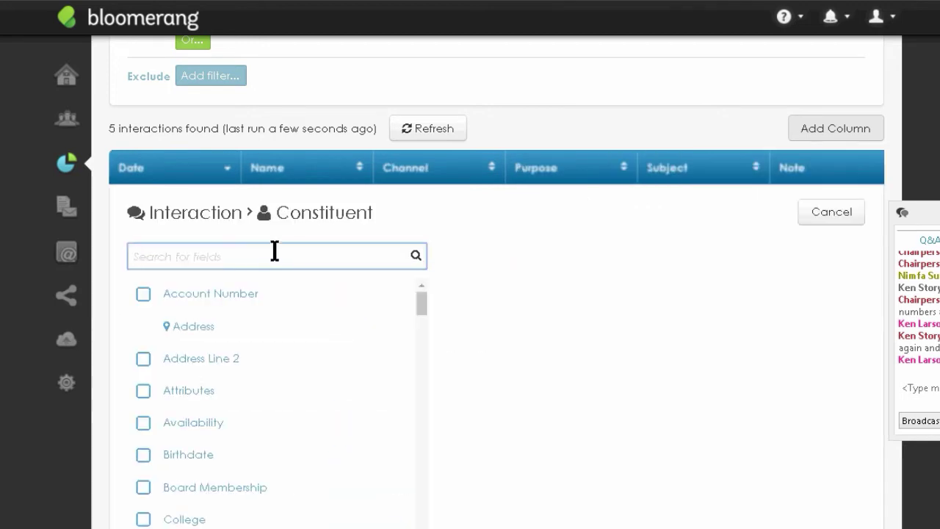
{"action": "left_click", "coordinate": [211, 329]}
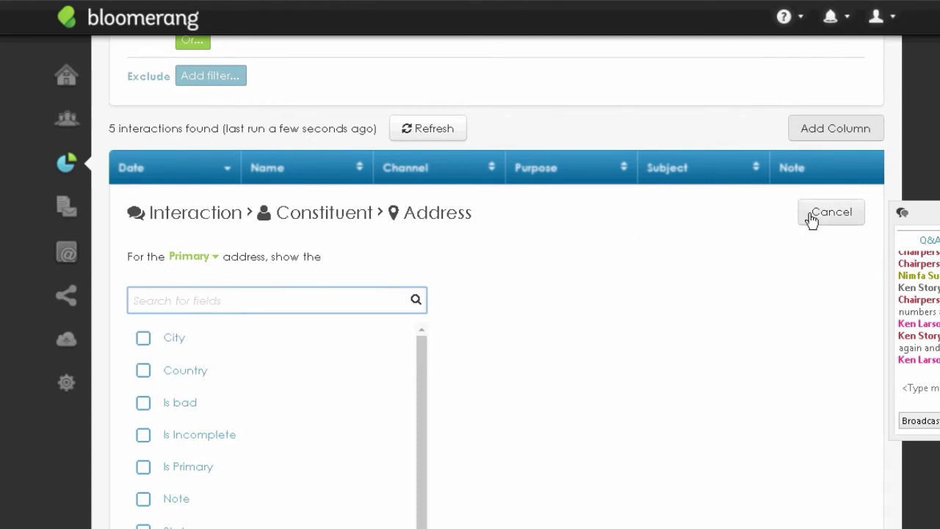
{"action": "left_click", "coordinate": [811, 219]}
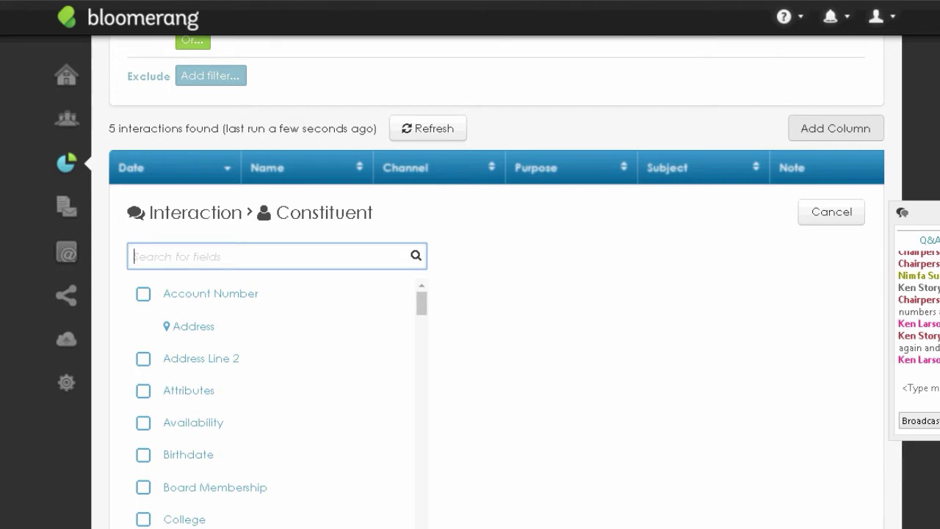
{"action": "scroll", "coordinate": [497, 293], "scroll_direction": "up", "scroll_amount": 3}
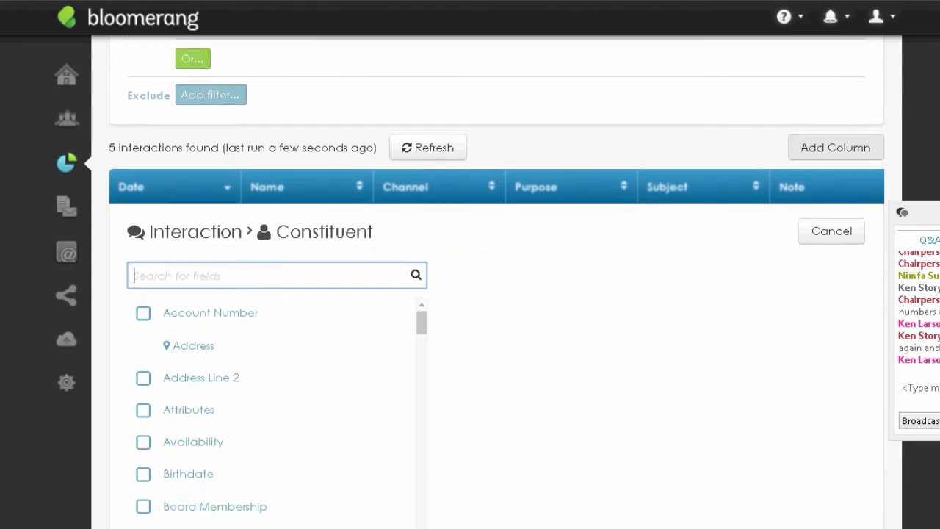
{"action": "key", "text": "super+c"}
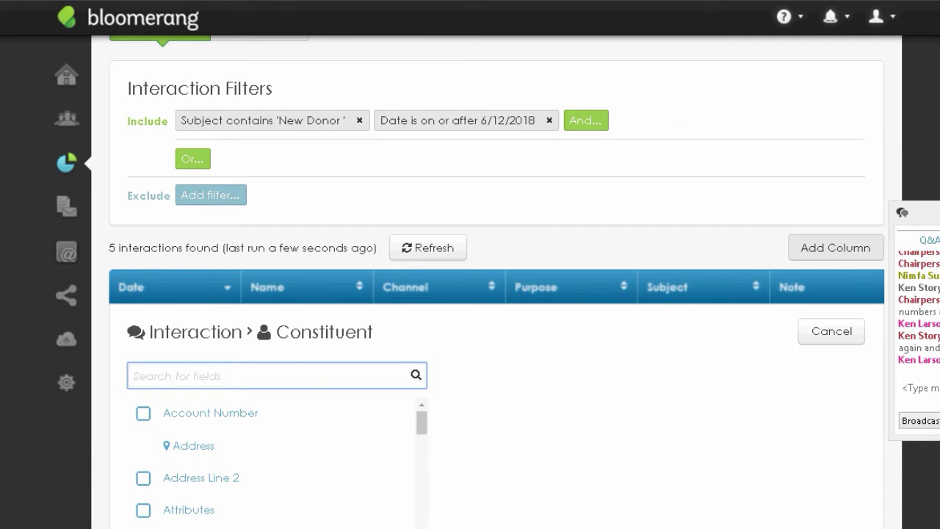
{"action": "left_click", "coordinate": [918, 389]}
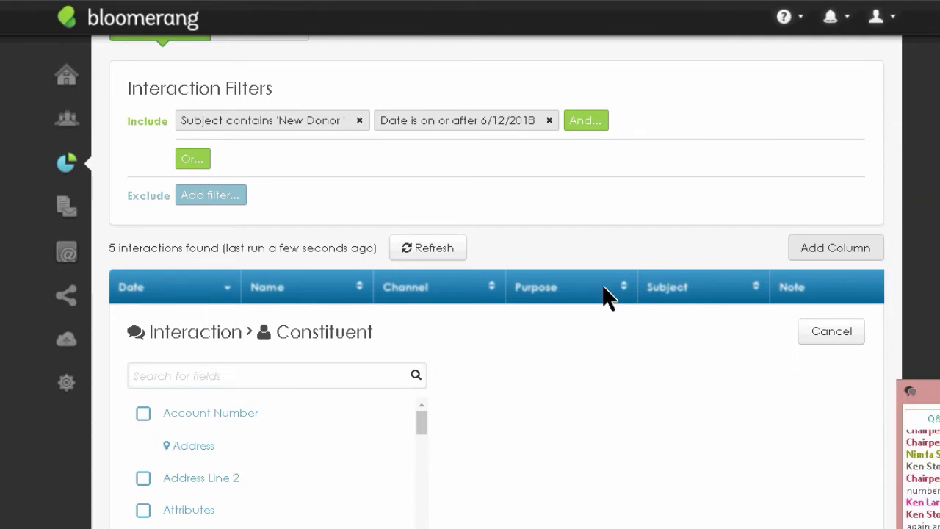
{"action": "left_click", "coordinate": [277, 375]}
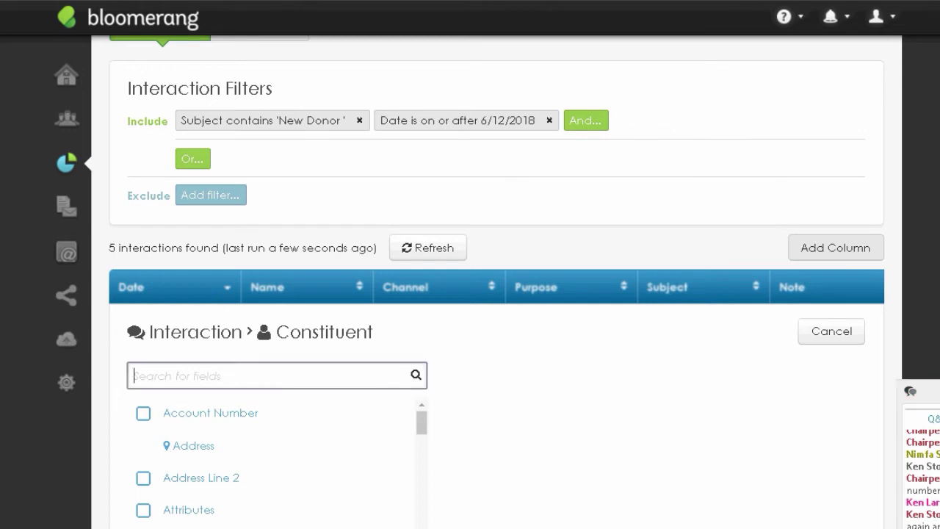
{"action": "scroll", "coordinate": [497, 294], "scroll_direction": "down", "scroll_amount": 2}
{"action": "scroll", "coordinate": [497, 294], "scroll_direction": "up", "scroll_amount": 2}
{"action": "scroll", "coordinate": [497, 293], "scroll_direction": "up", "scroll_amount": 1}
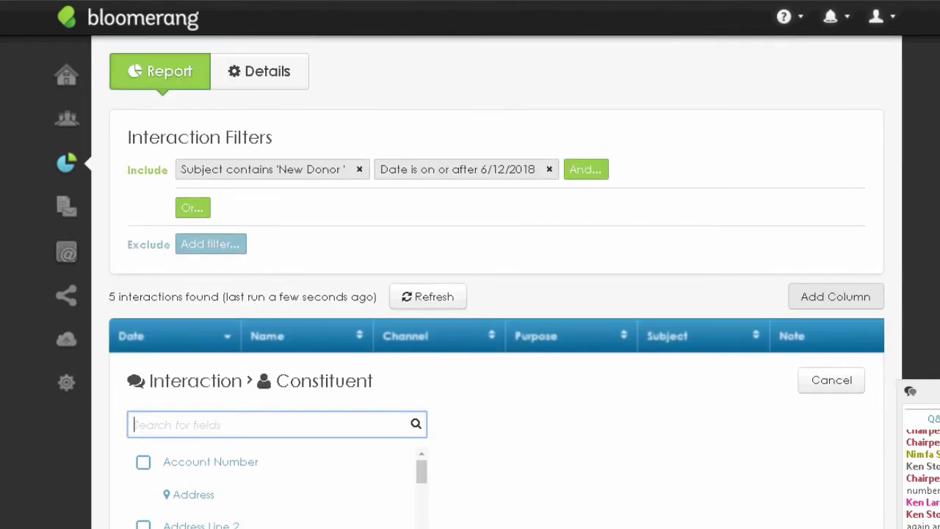
{"action": "scroll", "coordinate": [497, 293], "scroll_direction": "down", "scroll_amount": 1}
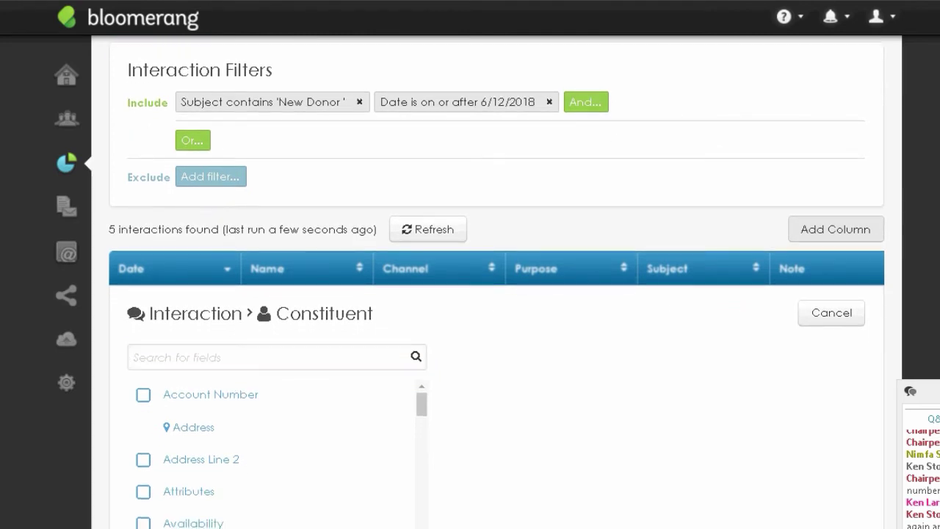
{"action": "scroll", "coordinate": [496, 294], "scroll_direction": "up", "scroll_amount": 2}
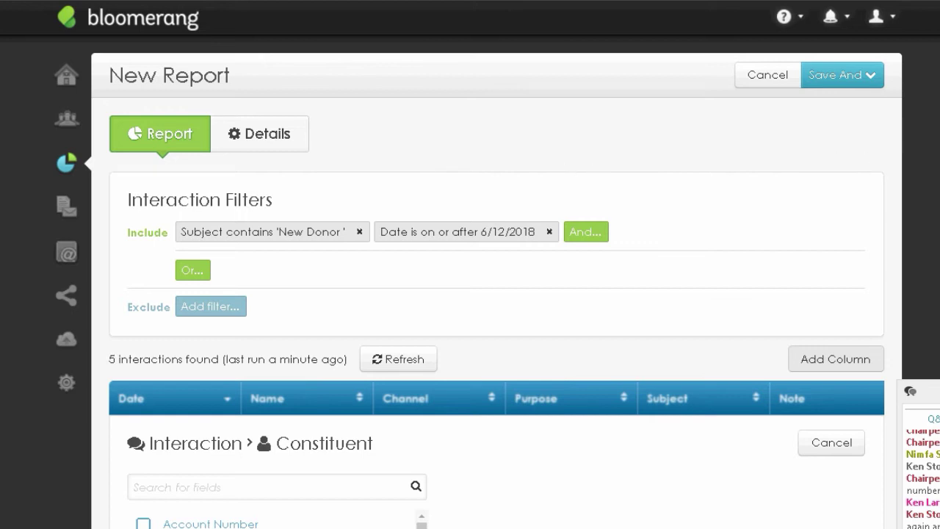
{"action": "left_click_drag", "start_coordinate": [929, 396], "coordinate": [935, 151]}
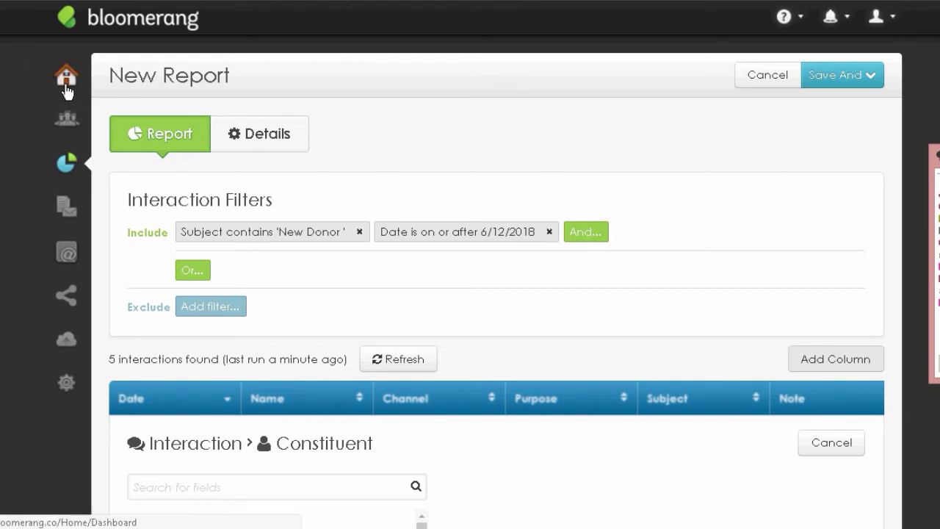
Step: Search the constituents for the donor's full name, leave the unsaved report, and open the matching donor's record
{"action": "left_click", "coordinate": [66, 124]}
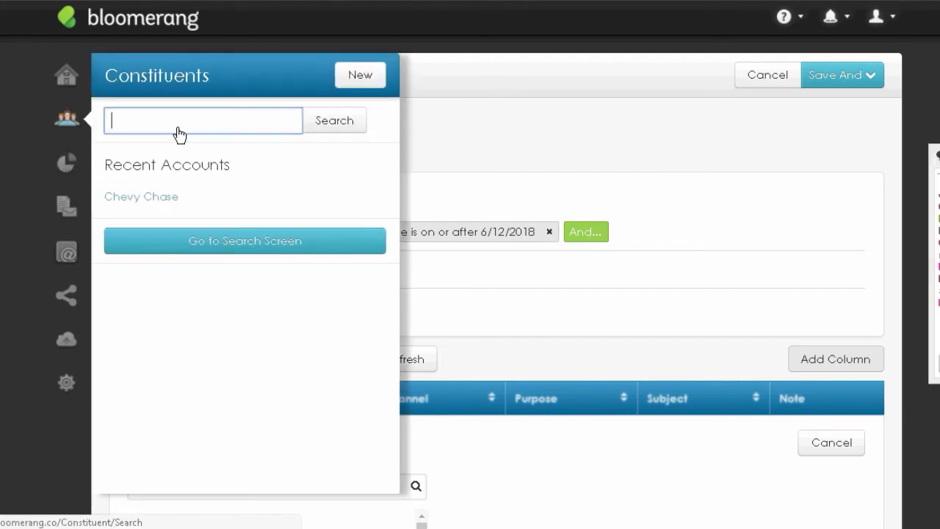
{"action": "type", "text": "jcon"}
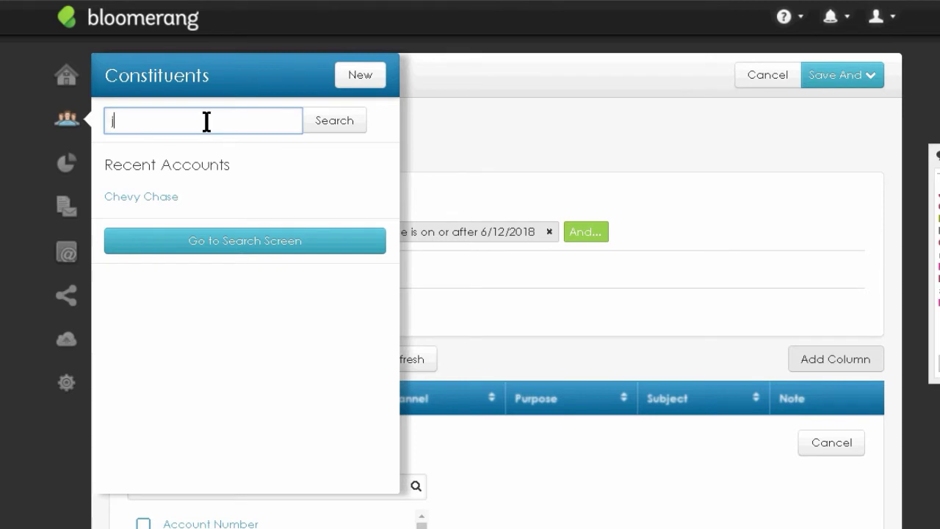
{"action": "key", "text": "BackSpace"}
{"action": "key", "text": "BackSpace"}
{"action": "key", "text": "BackSpace"}
{"action": "key", "text": "BackSpace"}
{"action": "type", "text": "ron newlin"}
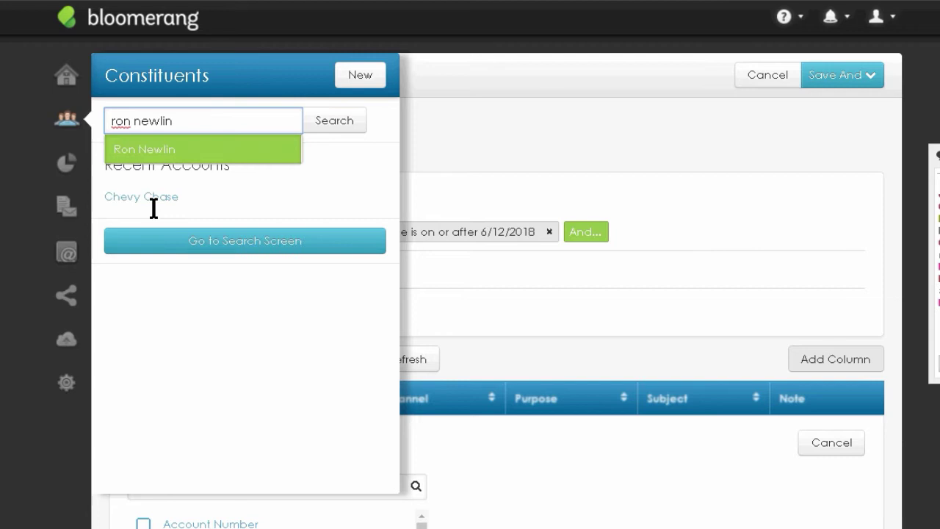
{"action": "left_click", "coordinate": [161, 150]}
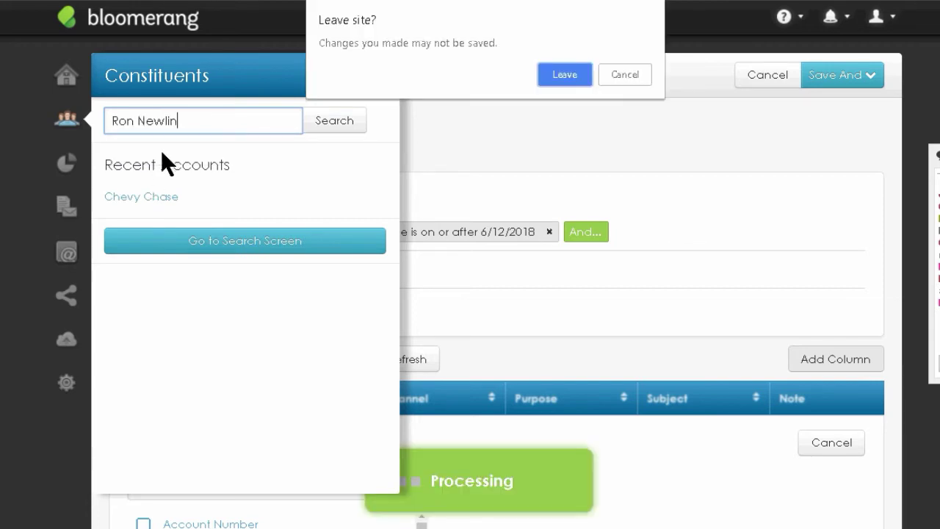
{"action": "left_click", "coordinate": [564, 74]}
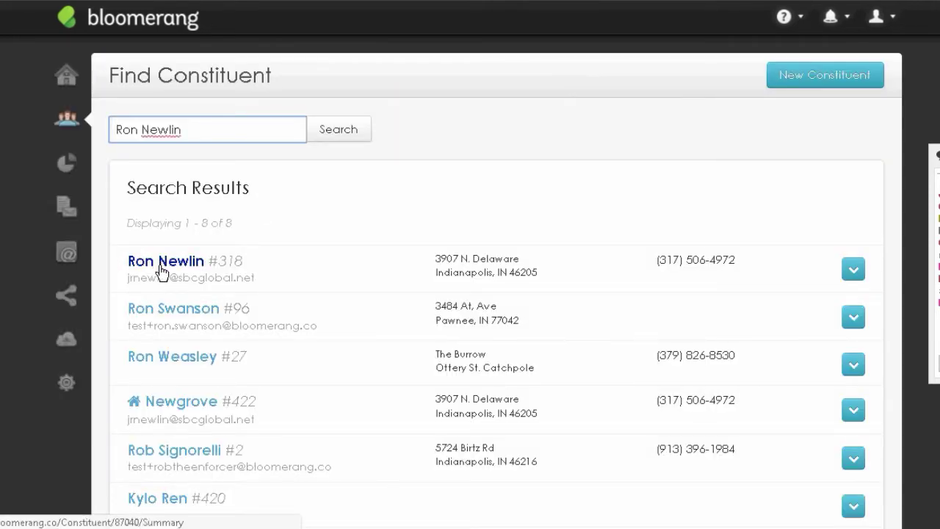
{"action": "left_click", "coordinate": [158, 266]}
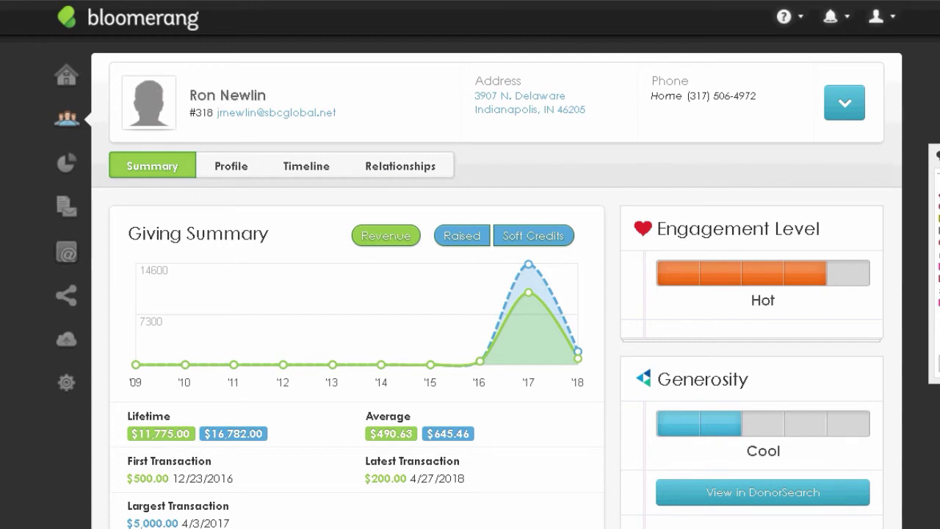
Step: Examine the donor's Giving Summary, Engagement Level and Generosity ratings on the constituent summary
{"action": "scroll", "coordinate": [64, 58], "scroll_direction": "down", "scroll_amount": 1}
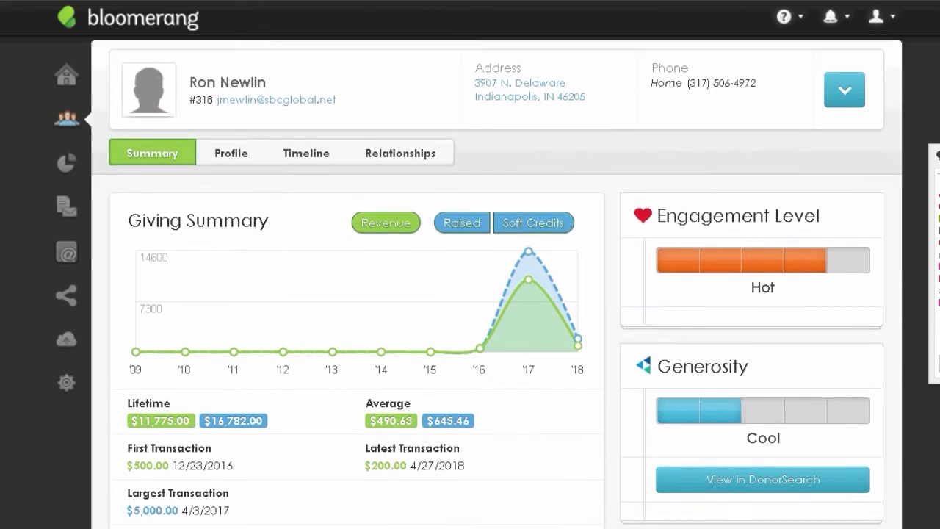
{"action": "scroll", "coordinate": [64, 59], "scroll_direction": "down", "scroll_amount": 1}
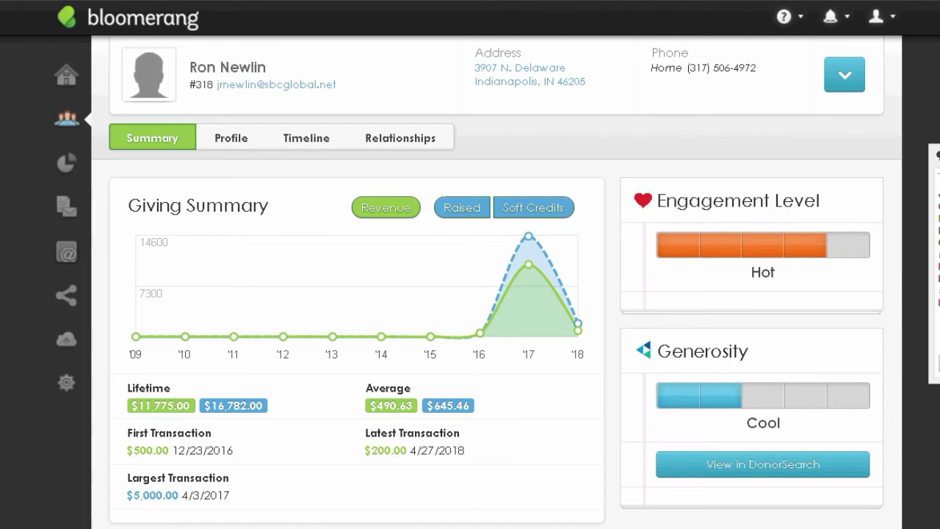
{"action": "scroll", "coordinate": [937, 479], "scroll_direction": "down", "scroll_amount": 1}
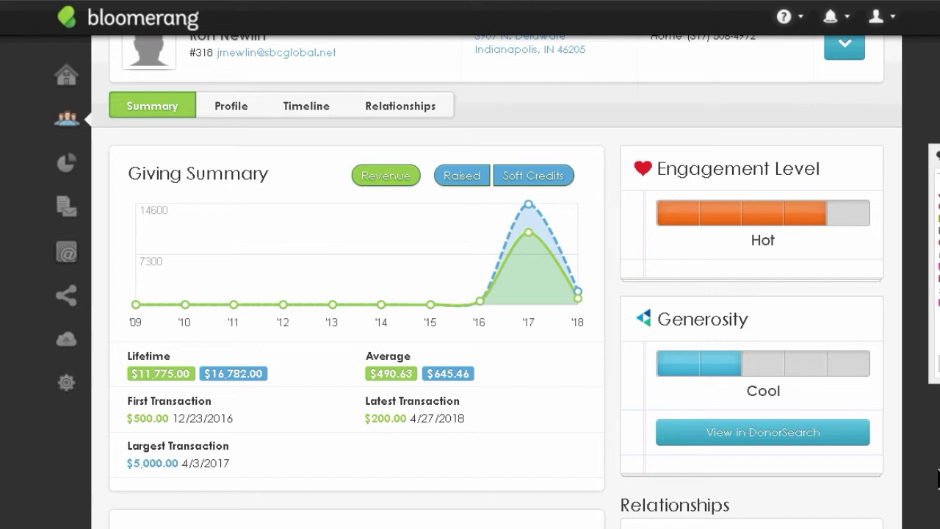
{"action": "mouse_move", "coordinate": [540, 293]}
{"action": "scroll", "coordinate": [496, 293], "scroll_direction": "down", "scroll_amount": 1}
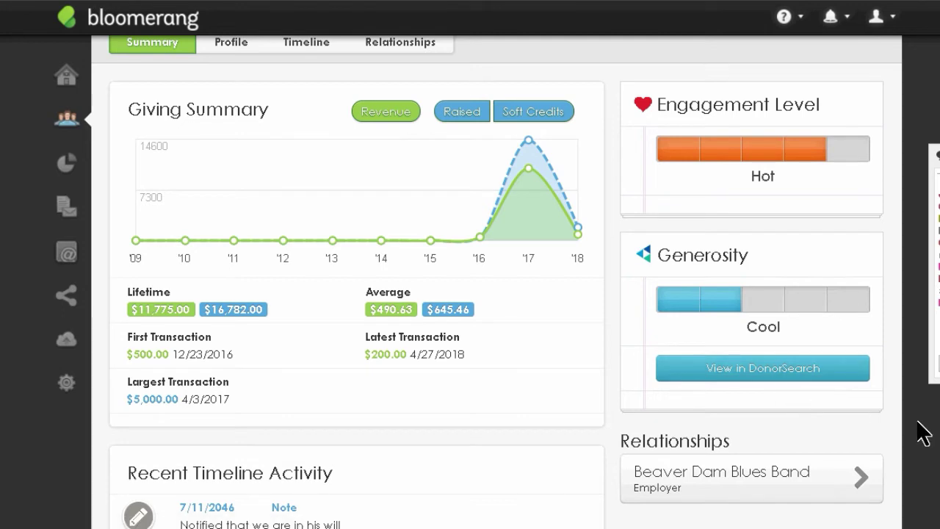
{"action": "mouse_move", "coordinate": [693, 308]}
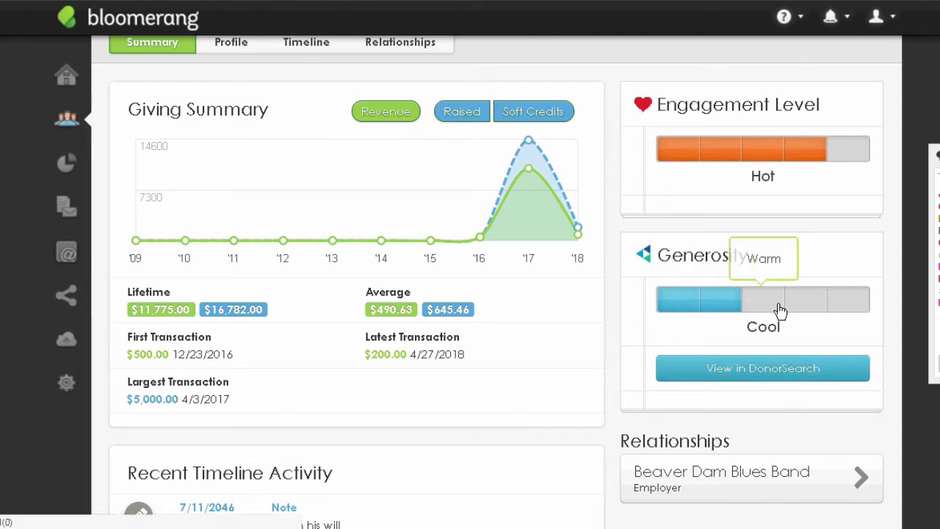
{"action": "mouse_move", "coordinate": [804, 310]}
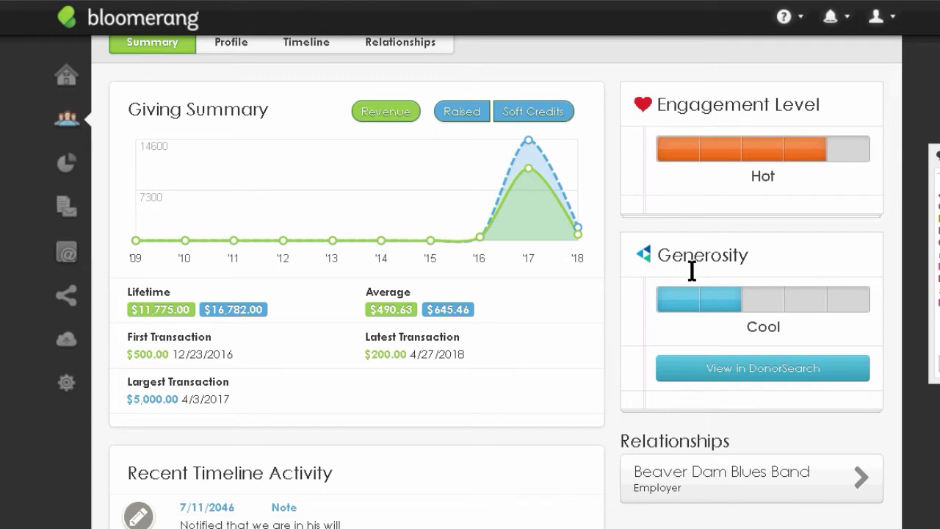
{"action": "mouse_move", "coordinate": [682, 292]}
Step: Open the donor's DonorSearch profile and examine the target ask ranges based on giving and on wealth
{"action": "left_click", "coordinate": [745, 377]}
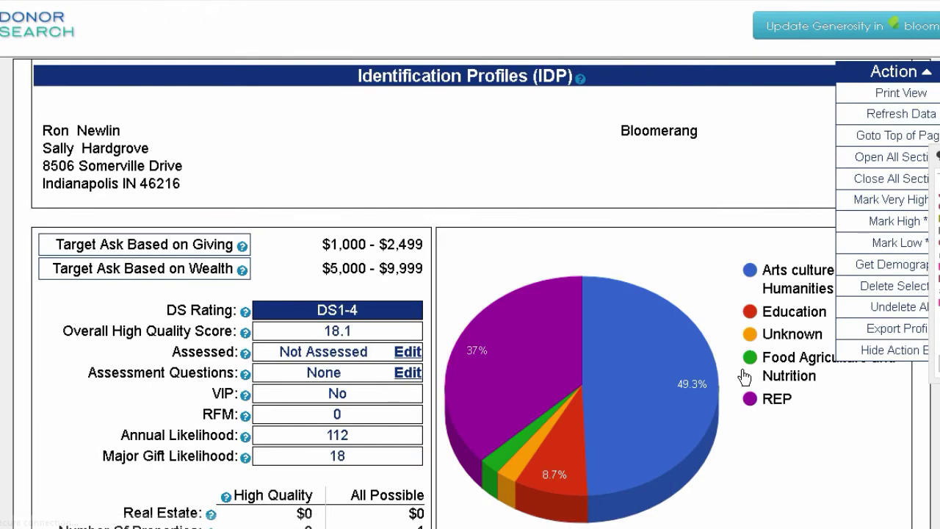
{"action": "scroll", "coordinate": [470, 294], "scroll_direction": "down", "scroll_amount": 1}
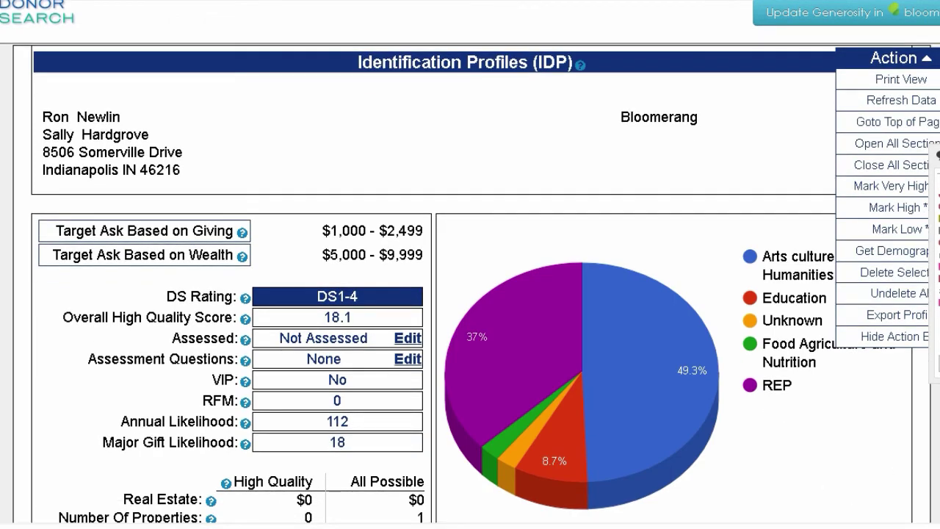
{"action": "mouse_move", "coordinate": [451, 320]}
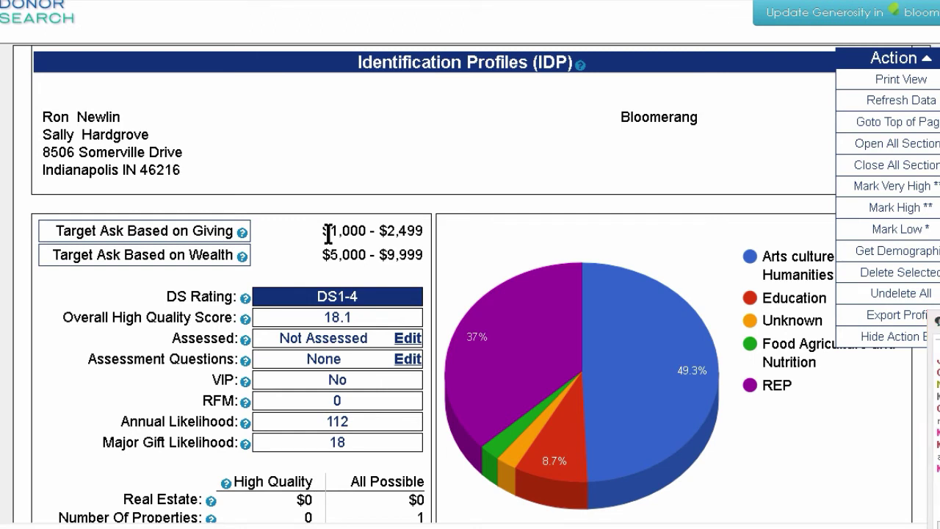
{"action": "left_click_drag", "start_coordinate": [324, 232], "coordinate": [430, 242]}
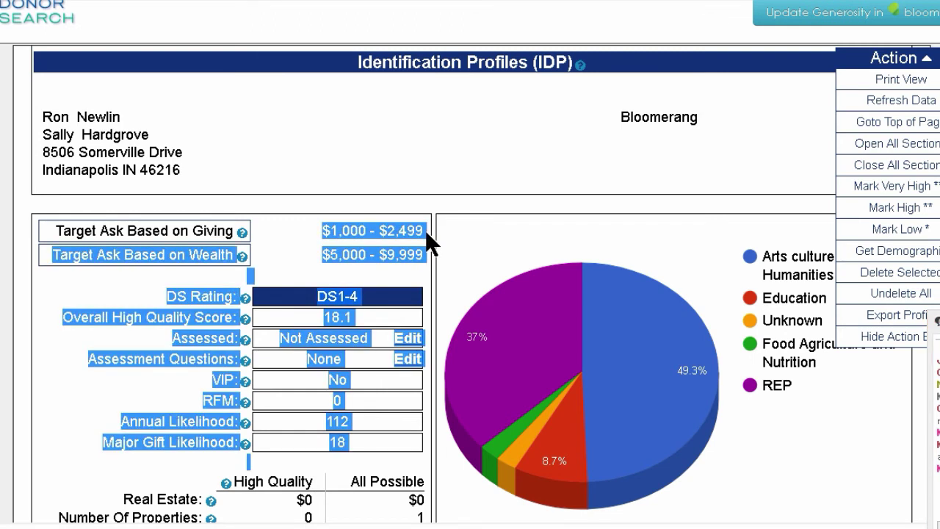
{"action": "left_click", "coordinate": [429, 243]}
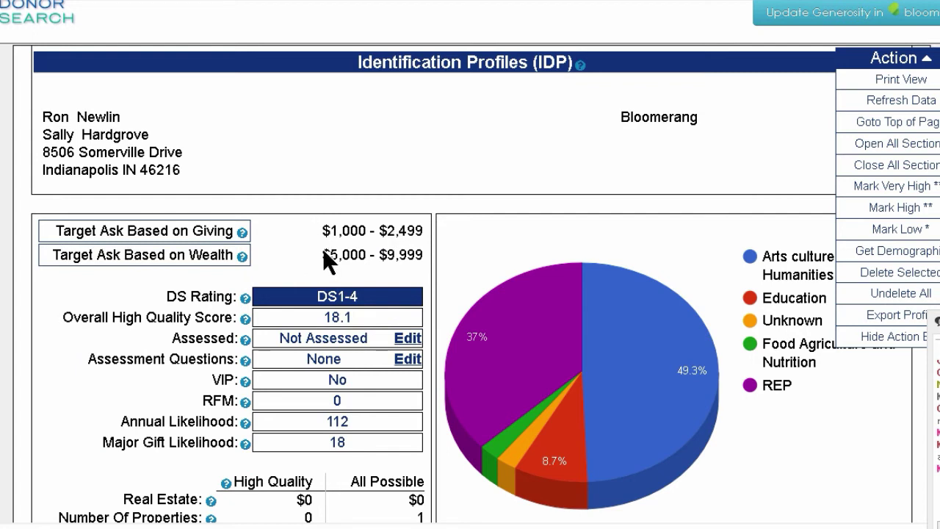
{"action": "left_click_drag", "start_coordinate": [323, 249], "coordinate": [421, 256]}
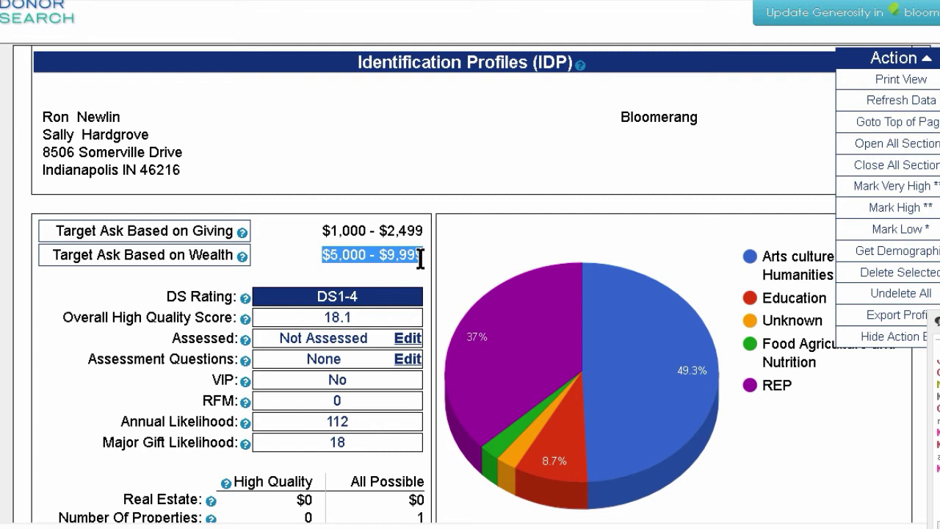
{"action": "left_click_drag", "start_coordinate": [420, 256], "coordinate": [425, 266]}
{"action": "left_click", "coordinate": [287, 155]}
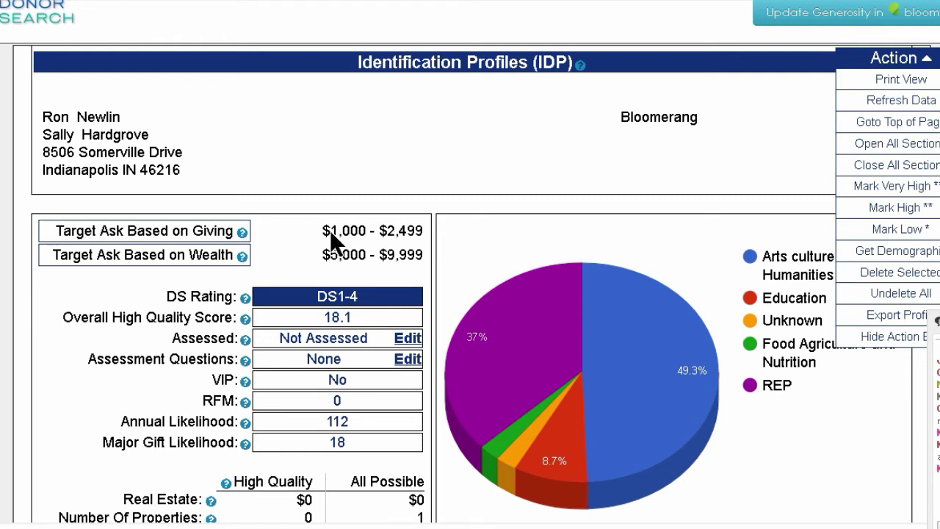
Step: Compare the wealth-based target ask with the High Quality real estate figure
{"action": "left_click_drag", "start_coordinate": [340, 254], "coordinate": [422, 254]}
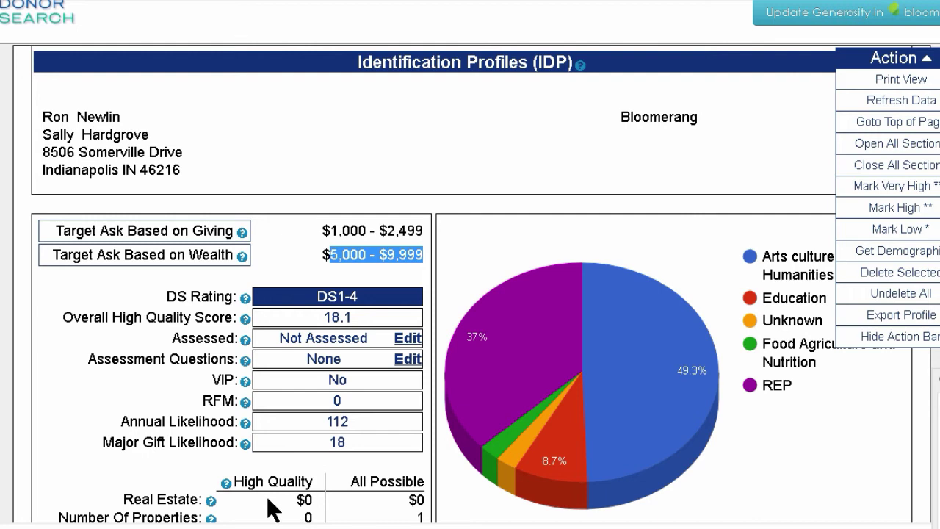
{"action": "left_click_drag", "start_coordinate": [251, 499], "coordinate": [311, 496]}
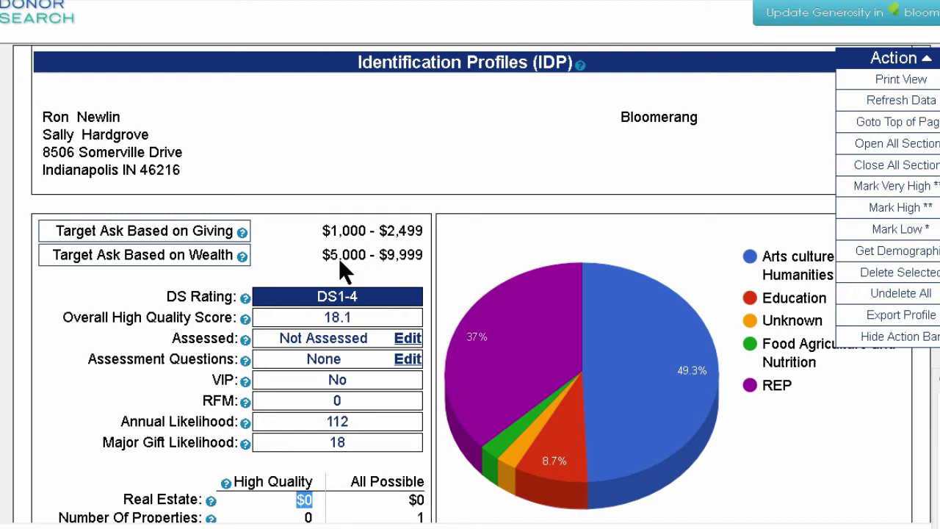
{"action": "left_click_drag", "start_coordinate": [338, 257], "coordinate": [420, 257]}
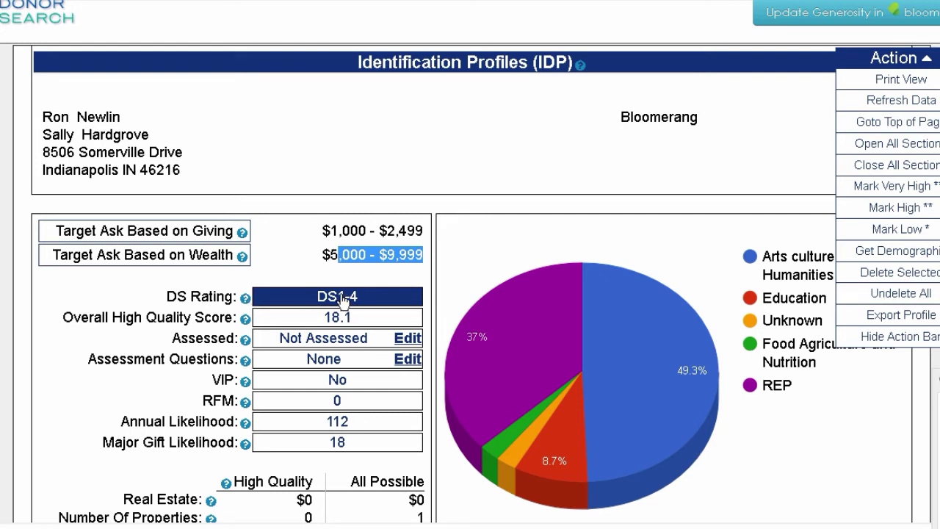
Step: Display the explanation of the DS Rating, read the criteria for DS1-4, and close the explanation
{"action": "left_click_drag", "start_coordinate": [338, 298], "coordinate": [360, 301]}
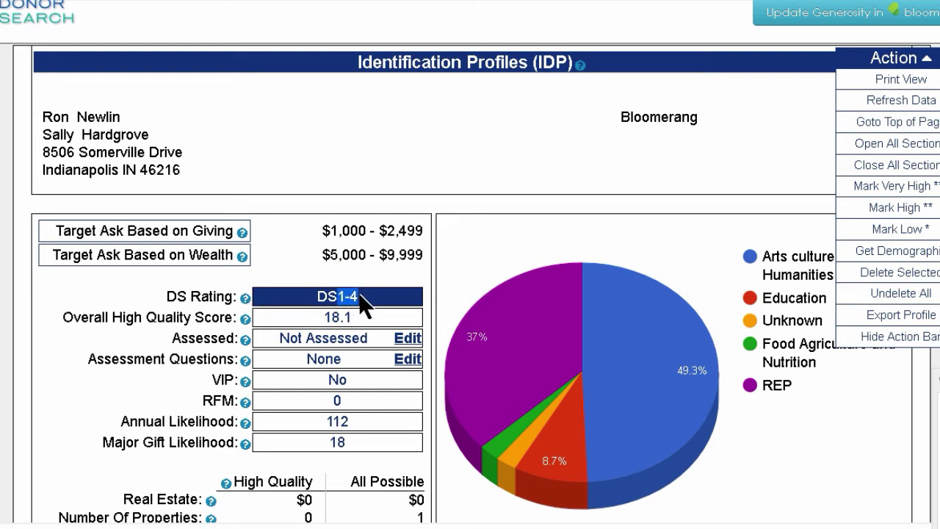
{"action": "left_click", "coordinate": [245, 298]}
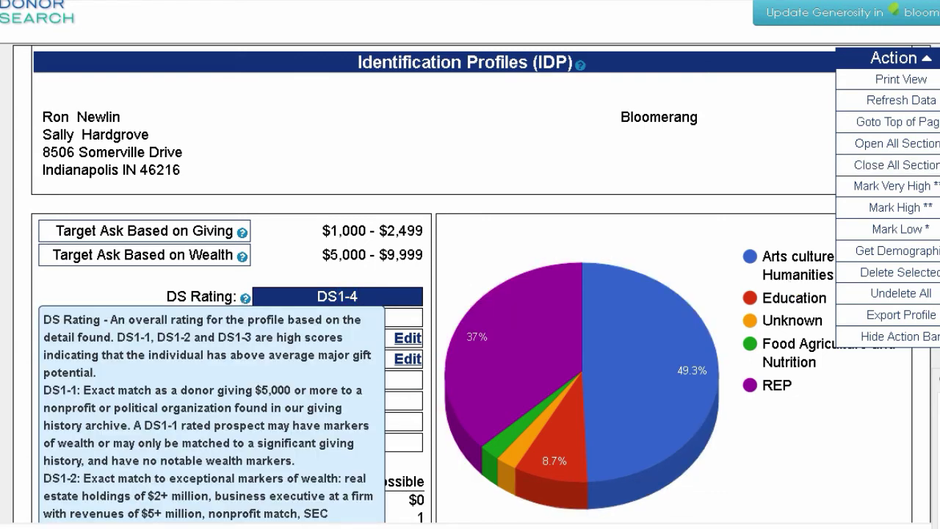
{"action": "scroll", "coordinate": [787, 277], "scroll_direction": "down", "scroll_amount": 2}
{"action": "scroll", "coordinate": [470, 286], "scroll_direction": "down", "scroll_amount": 3}
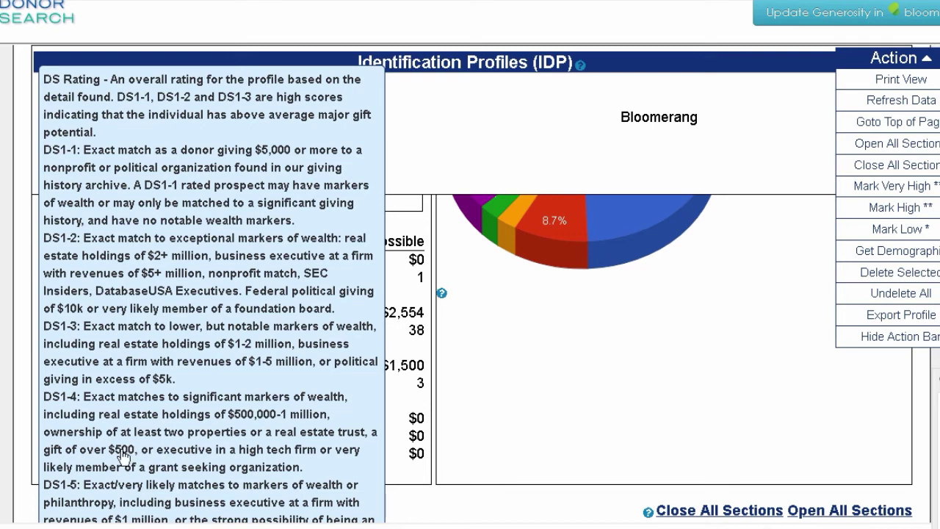
{"action": "left_click_drag", "start_coordinate": [163, 451], "coordinate": [321, 455]}
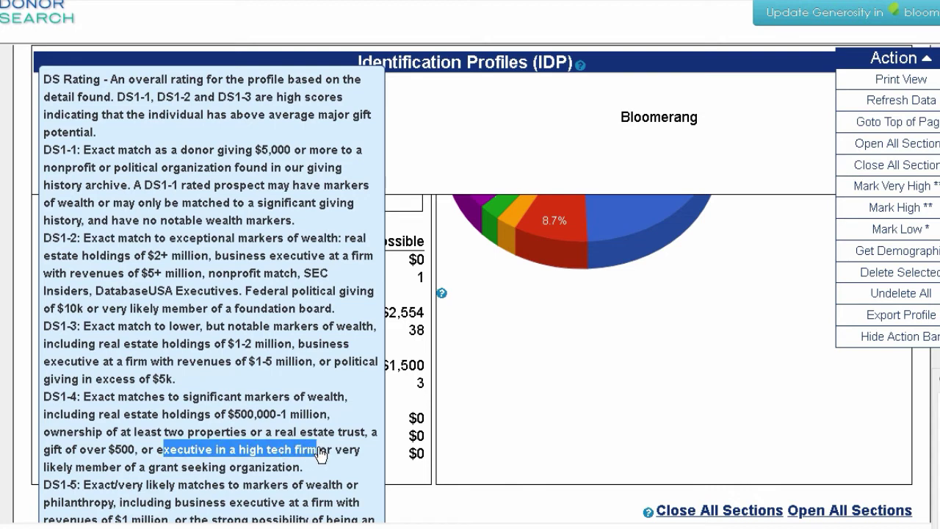
{"action": "left_click", "coordinate": [183, 449]}
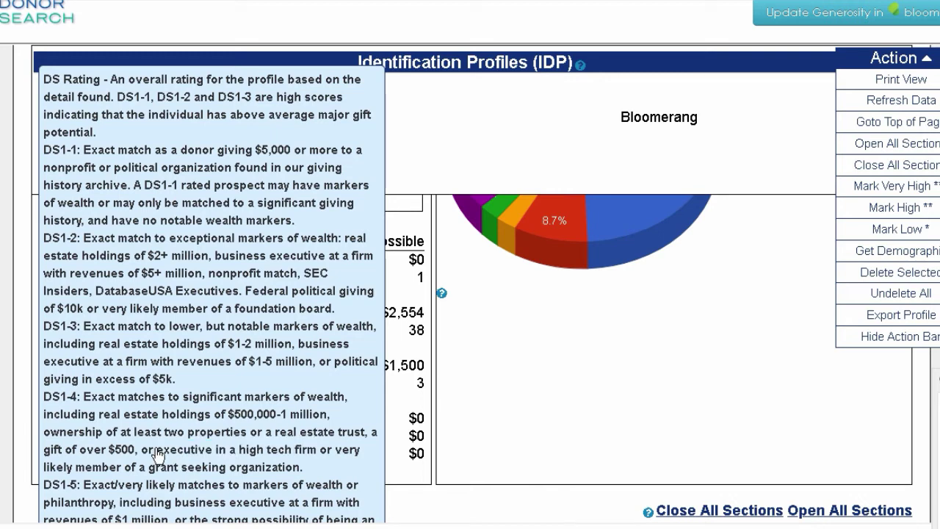
{"action": "left_click_drag", "start_coordinate": [155, 449], "coordinate": [196, 452]}
{"action": "left_click", "coordinate": [481, 501]}
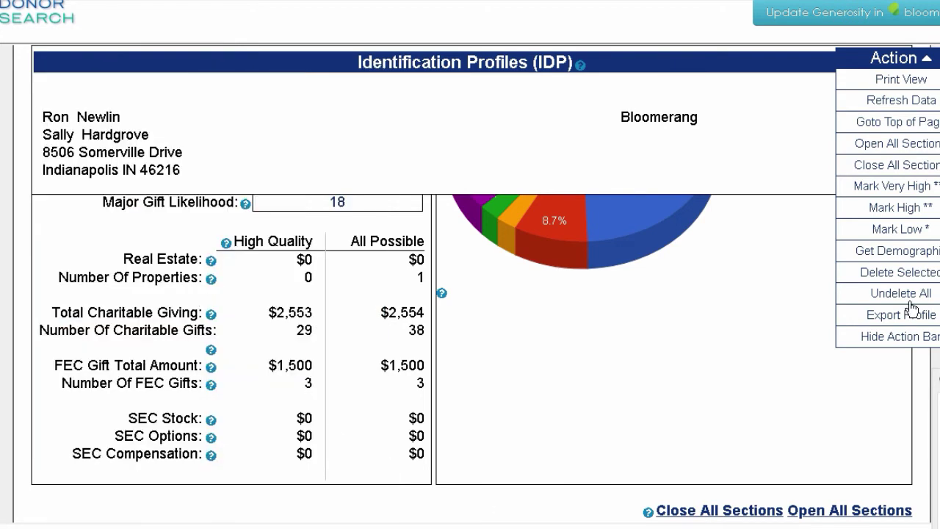
Step: Examine the High Quality and All Possible columns for the donor's real estate, charitable giving and FEC gifts
{"action": "scroll", "coordinate": [470, 359], "scroll_direction": "up", "scroll_amount": 1}
{"action": "scroll", "coordinate": [470, 359], "scroll_direction": "up", "scroll_amount": 1}
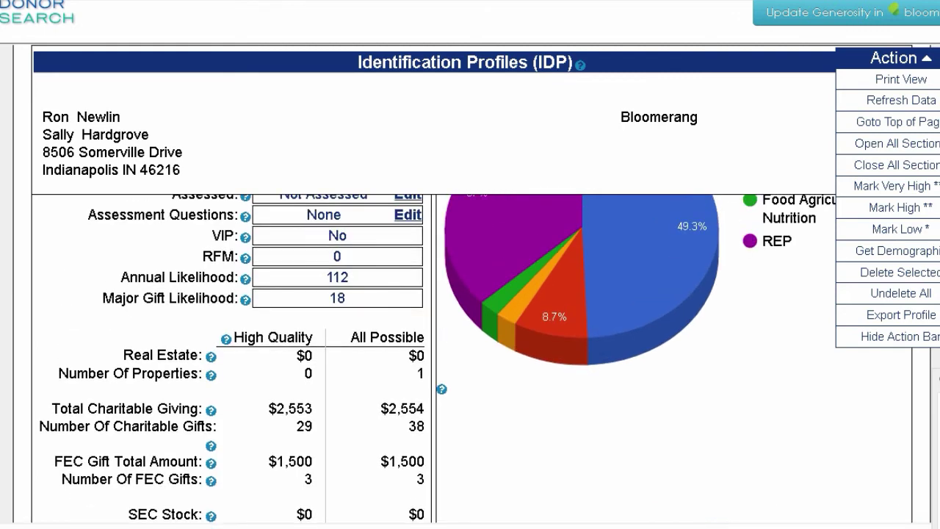
{"action": "scroll", "coordinate": [697, 335], "scroll_direction": "down", "scroll_amount": 2}
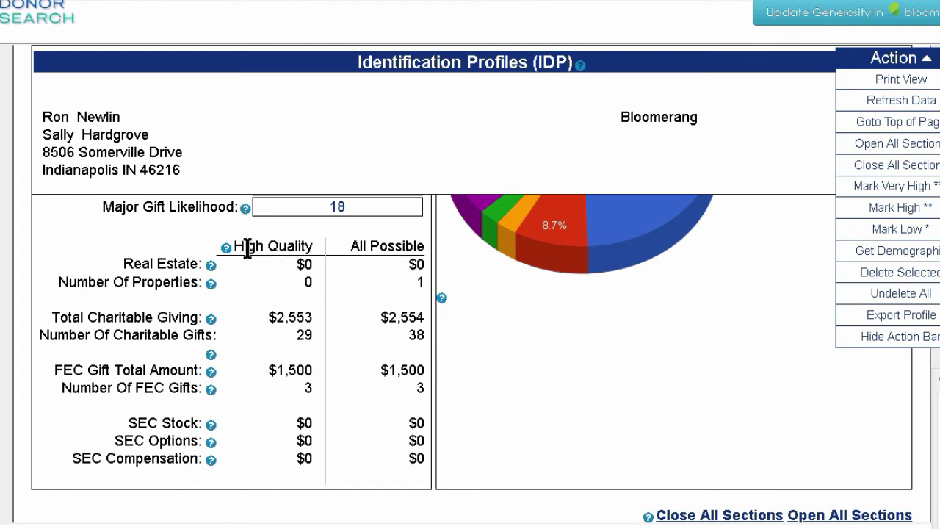
{"action": "left_click_drag", "start_coordinate": [246, 247], "coordinate": [308, 249]}
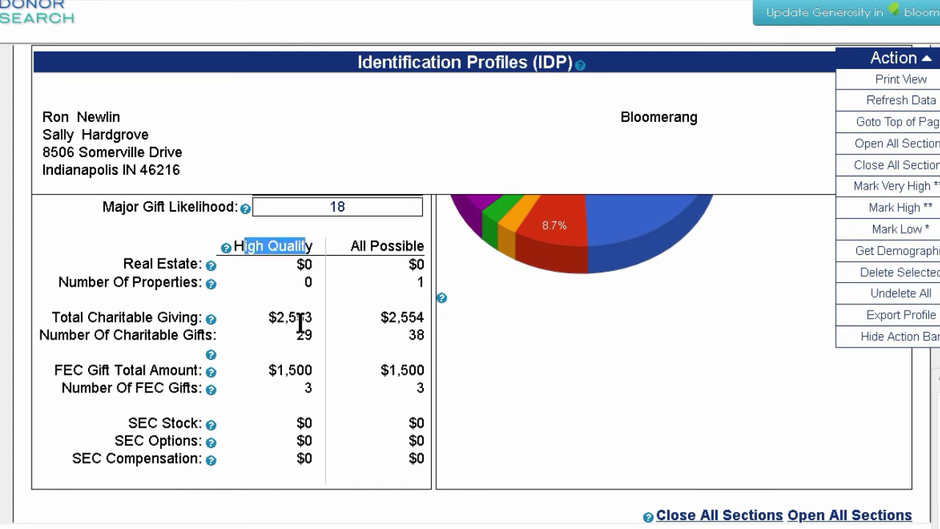
{"action": "left_click", "coordinate": [359, 249]}
{"action": "left_click_drag", "start_coordinate": [351, 245], "coordinate": [412, 333]}
{"action": "left_click", "coordinate": [455, 332]}
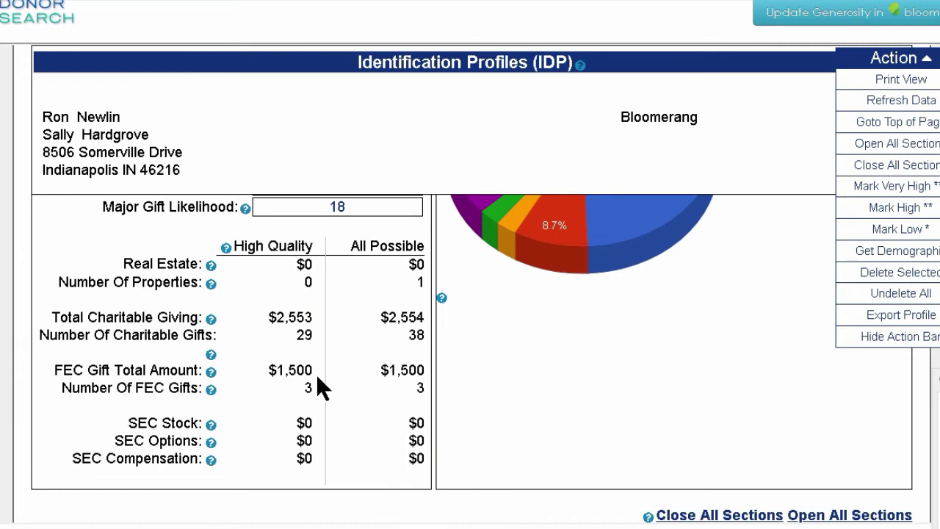
Step: Check the High Quality FEC gift total and the SEC stock, options and compensation figures in both columns
{"action": "left_click_drag", "start_coordinate": [266, 371], "coordinate": [317, 370]}
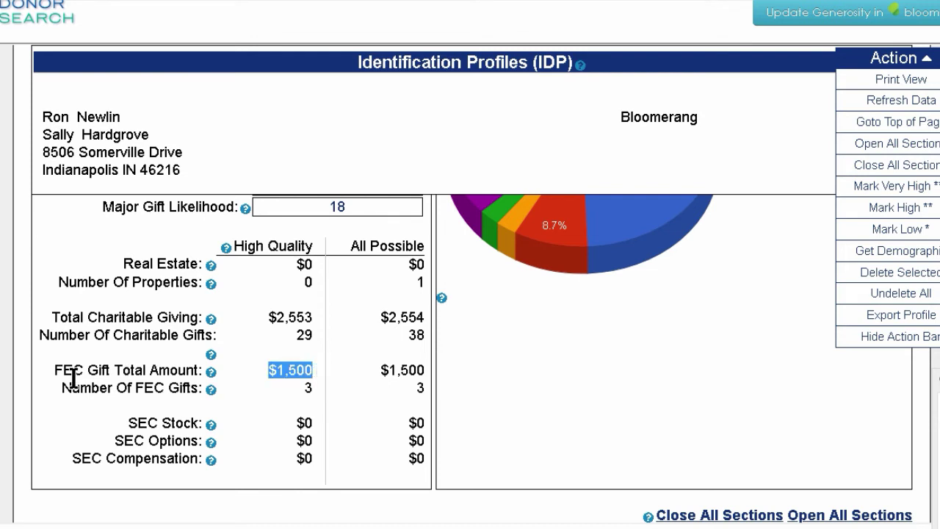
{"action": "left_click", "coordinate": [498, 370]}
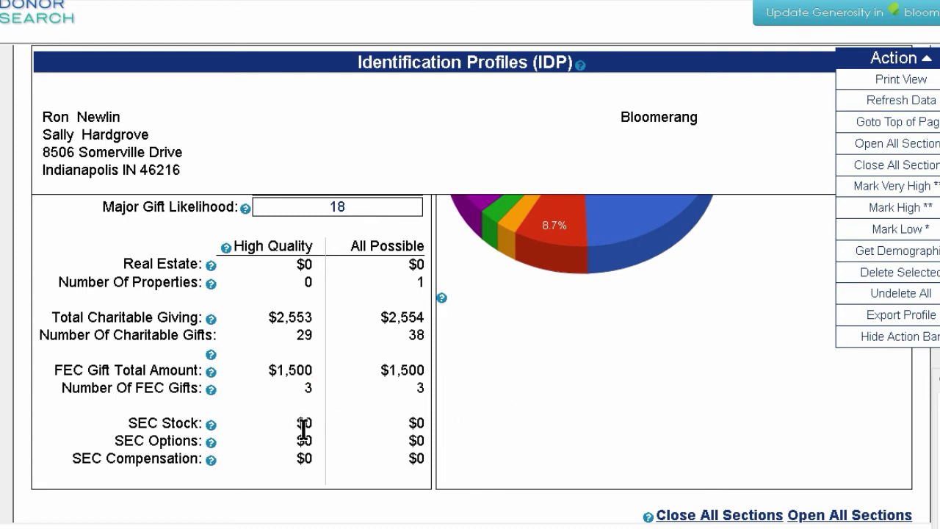
{"action": "left_click_drag", "start_coordinate": [298, 424], "coordinate": [429, 466]}
{"action": "left_click", "coordinate": [480, 436]}
Step: Examine the SEC figures alongside the list of result sections below the profile summary
{"action": "scroll", "coordinate": [470, 331], "scroll_direction": "down", "scroll_amount": 3}
{"action": "scroll", "coordinate": [470, 360], "scroll_direction": "down", "scroll_amount": 1}
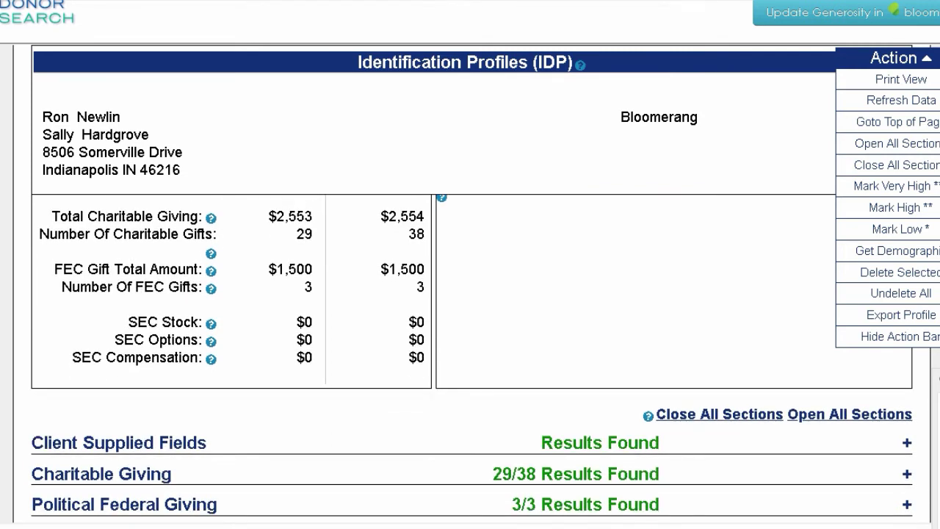
{"action": "scroll", "coordinate": [469, 360], "scroll_direction": "down", "scroll_amount": 1}
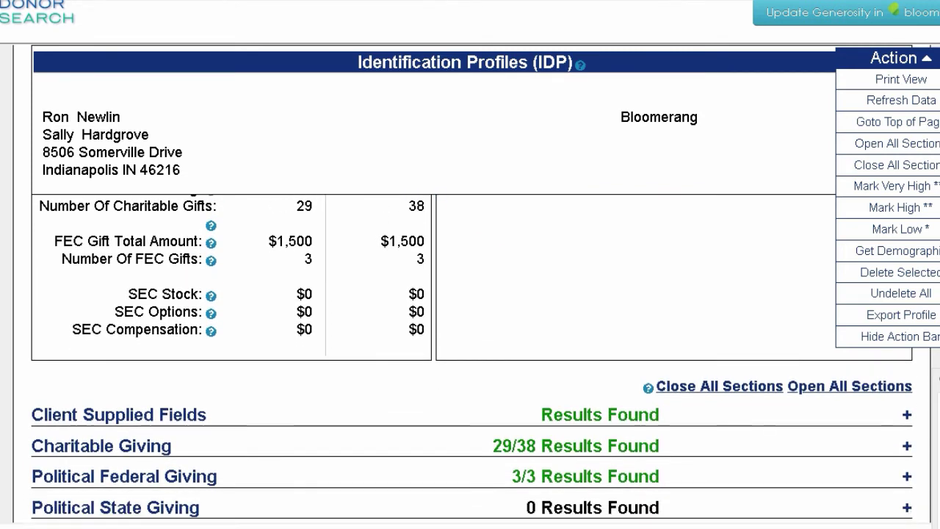
{"action": "scroll", "coordinate": [470, 360], "scroll_direction": "down", "scroll_amount": 1}
{"action": "scroll", "coordinate": [470, 360], "scroll_direction": "up", "scroll_amount": 3}
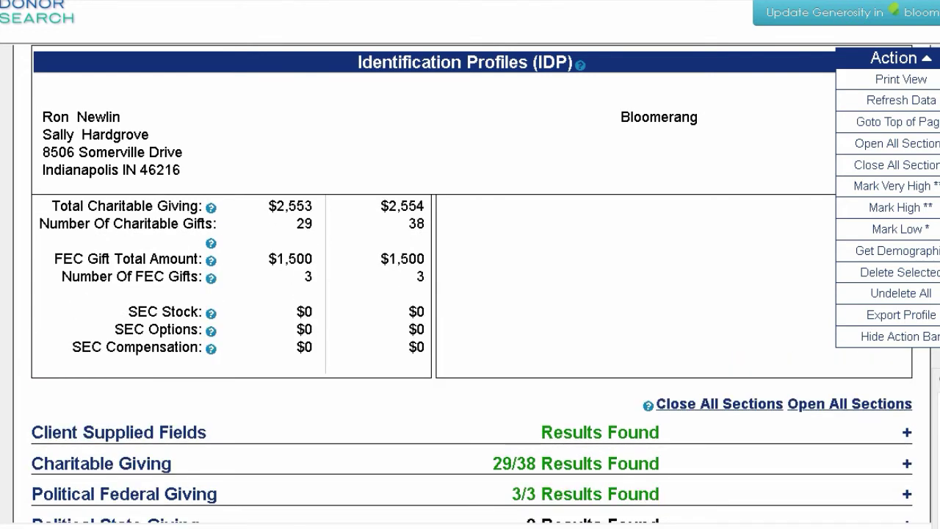
{"action": "scroll", "coordinate": [469, 360], "scroll_direction": "down", "scroll_amount": 1}
{"action": "scroll", "coordinate": [470, 360], "scroll_direction": "down", "scroll_amount": 1}
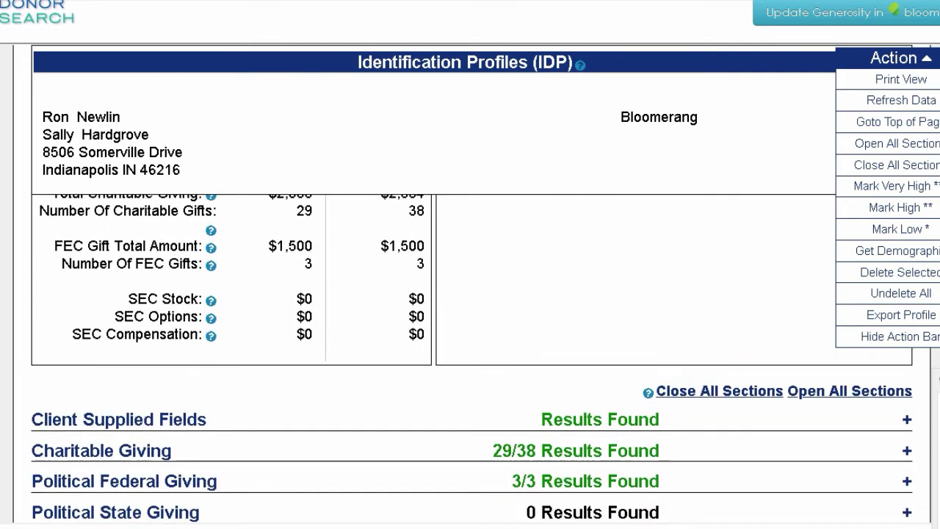
{"action": "scroll", "coordinate": [716, 304], "scroll_direction": "down", "scroll_amount": 1}
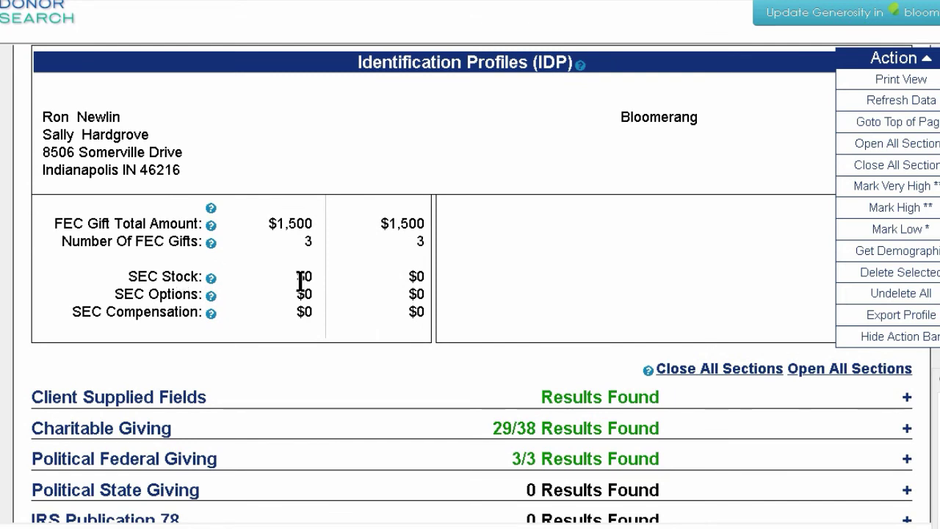
{"action": "left_click_drag", "start_coordinate": [303, 277], "coordinate": [332, 301]}
{"action": "scroll", "coordinate": [470, 359], "scroll_direction": "down", "scroll_amount": 2}
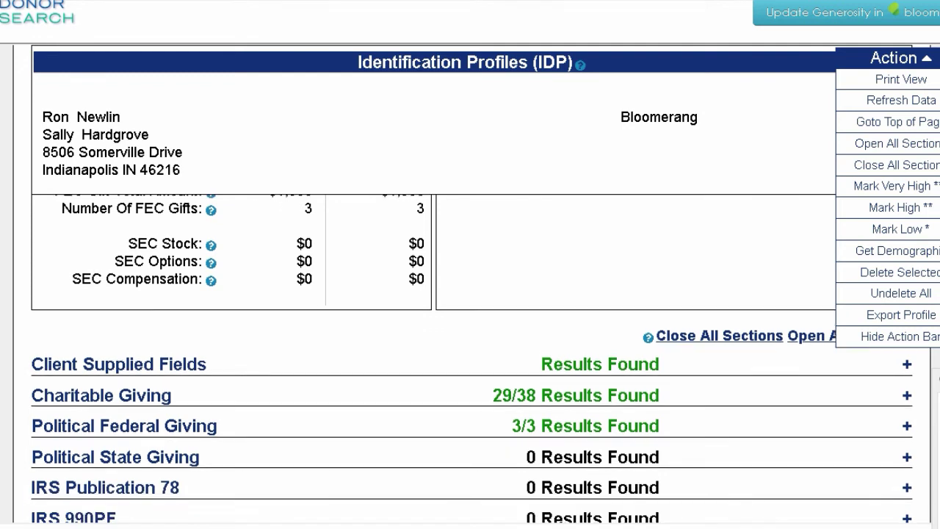
{"action": "scroll", "coordinate": [676, 292], "scroll_direction": "down", "scroll_amount": 3}
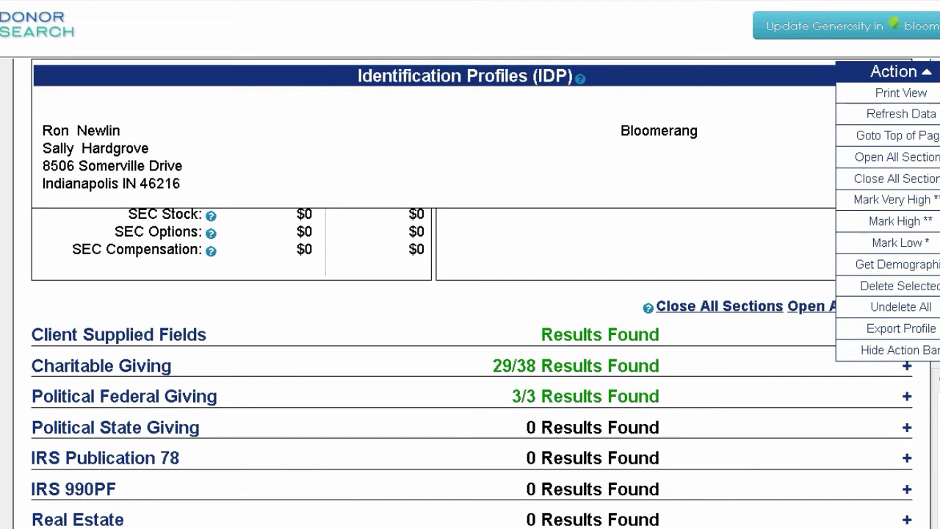
Step: Examine the giving-category pie chart, including the Arts culture and Humanities, Education and REP categories
{"action": "scroll", "coordinate": [470, 367], "scroll_direction": "up", "scroll_amount": 5}
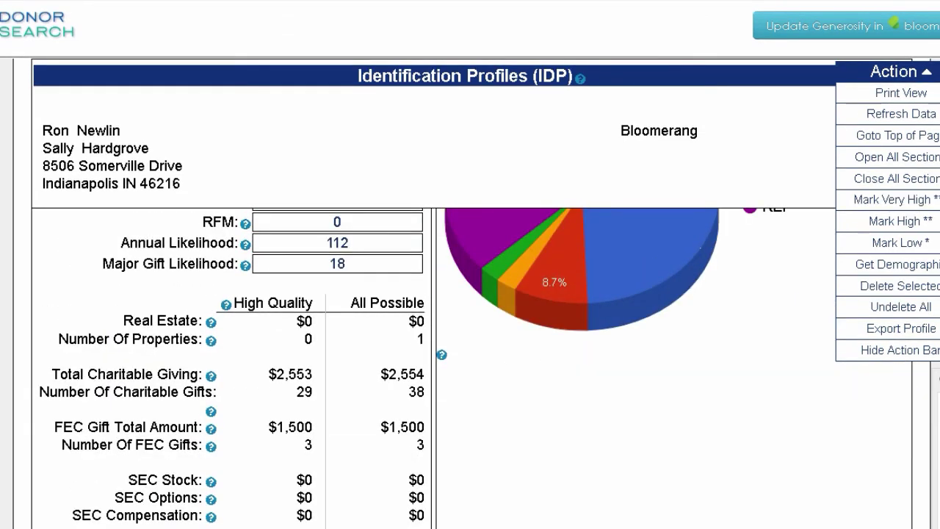
{"action": "scroll", "coordinate": [470, 367], "scroll_direction": "up", "scroll_amount": 2}
{"action": "scroll", "coordinate": [837, 213], "scroll_direction": "up", "scroll_amount": 1}
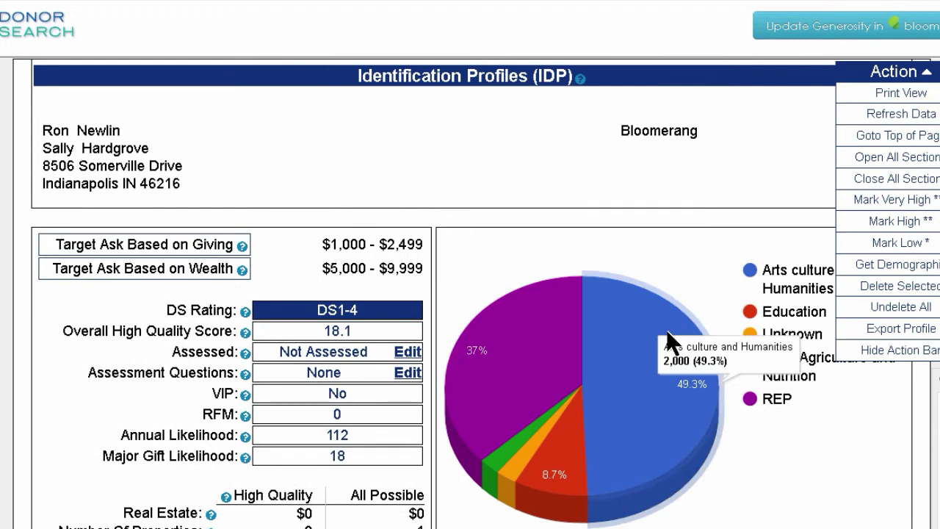
{"action": "mouse_move", "coordinate": [663, 380]}
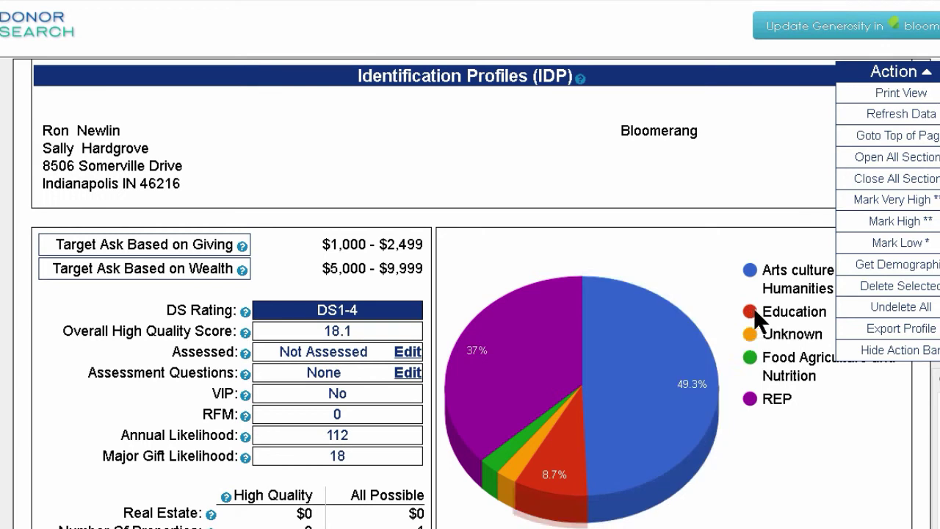
{"action": "mouse_move", "coordinate": [534, 488]}
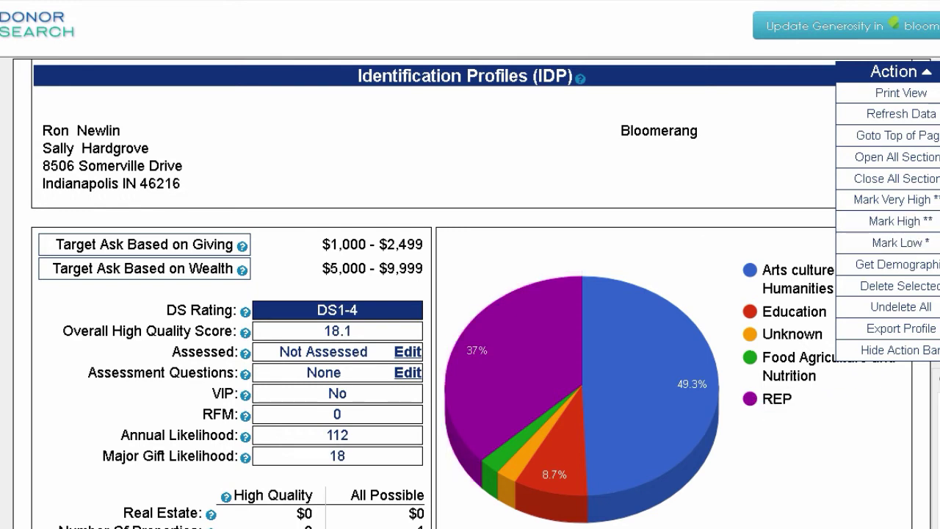
{"action": "scroll", "coordinate": [746, 345], "scroll_direction": "down", "scroll_amount": 2}
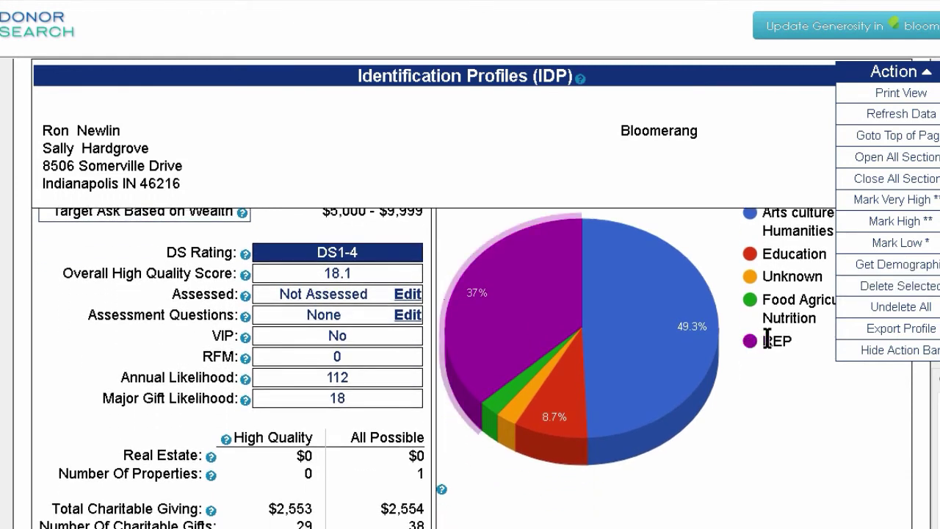
{"action": "left_click_drag", "start_coordinate": [767, 339], "coordinate": [790, 340]}
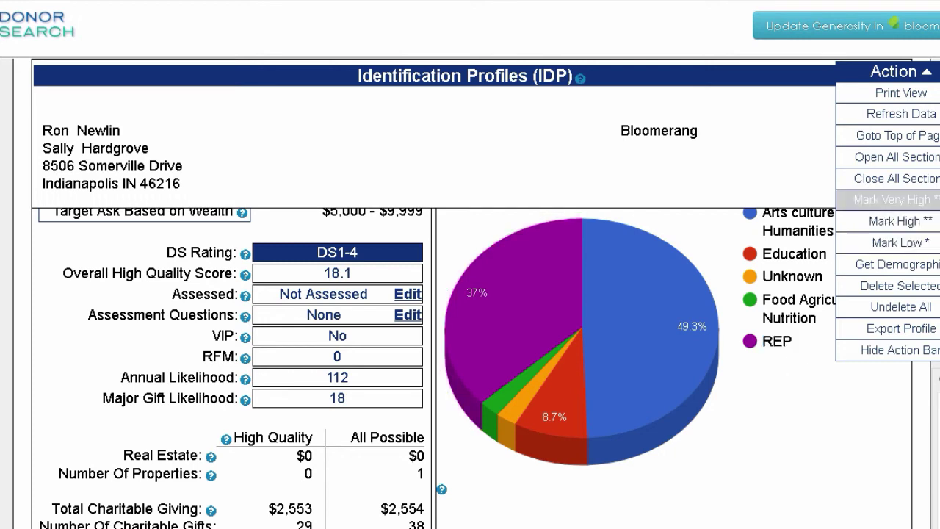
Step: Look over the profile summary and result sections, and expand the Political Federal Giving section
{"action": "scroll", "coordinate": [453, 367], "scroll_direction": "down", "scroll_amount": 2}
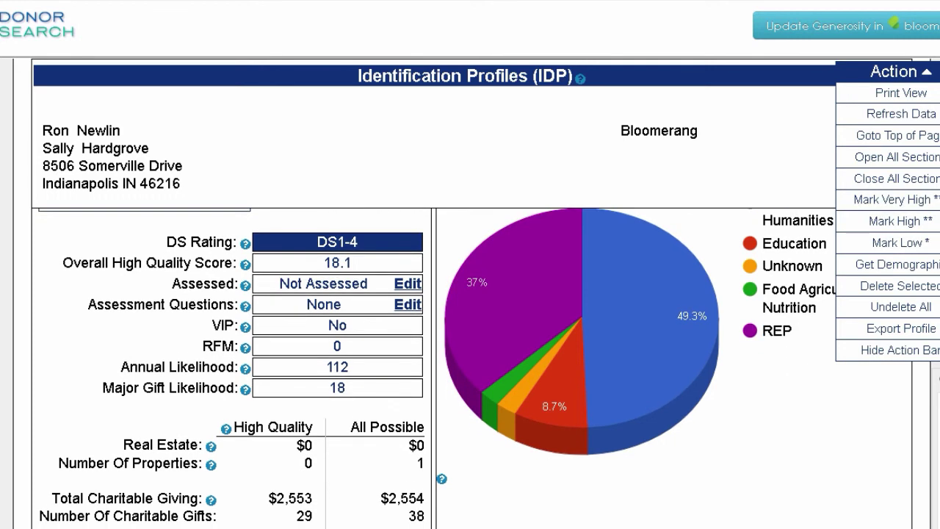
{"action": "scroll", "coordinate": [453, 367], "scroll_direction": "down", "scroll_amount": 2}
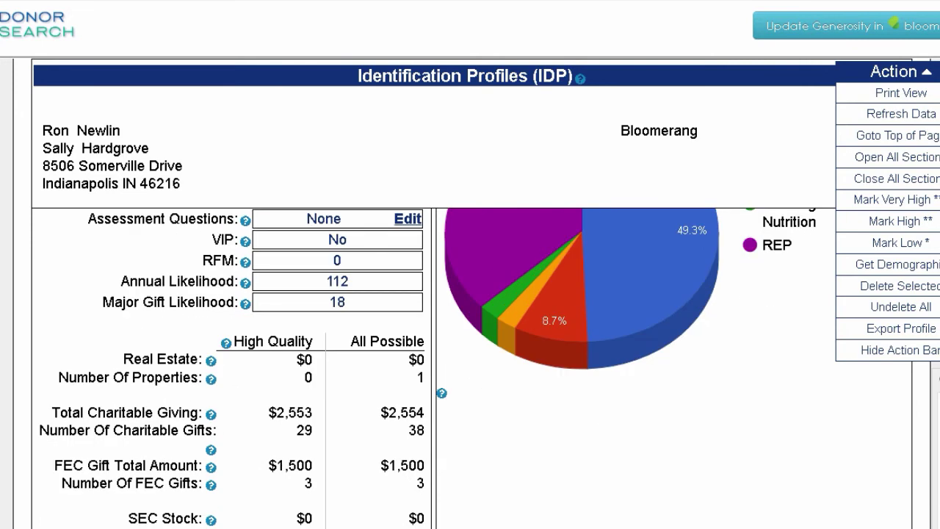
{"action": "scroll", "coordinate": [453, 367], "scroll_direction": "down", "scroll_amount": 2}
{"action": "scroll", "coordinate": [453, 367], "scroll_direction": "up", "scroll_amount": 4}
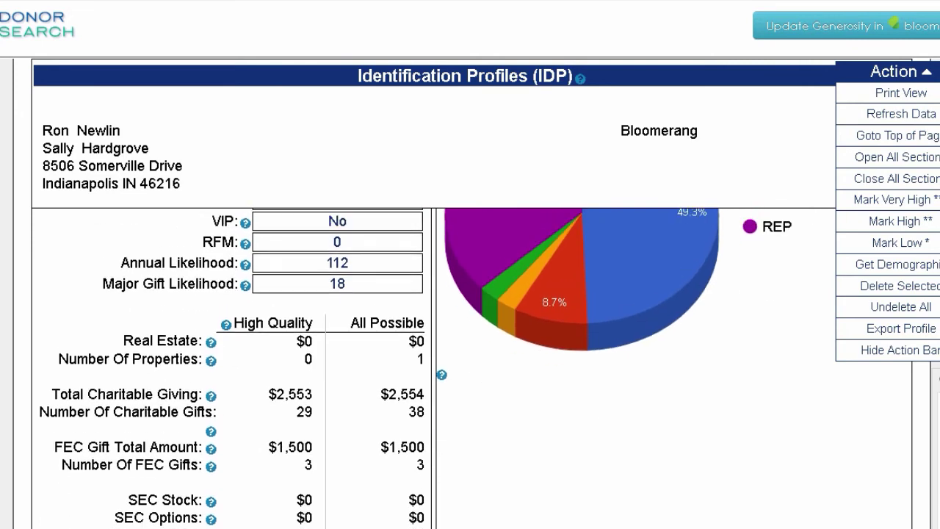
{"action": "scroll", "coordinate": [472, 367], "scroll_direction": "down", "scroll_amount": 12}
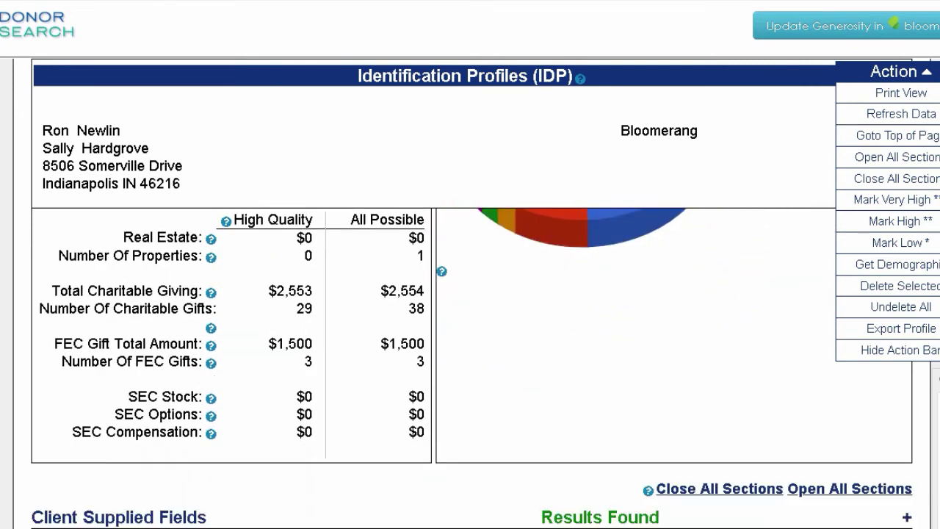
{"action": "scroll", "coordinate": [472, 367], "scroll_direction": "down", "scroll_amount": 2}
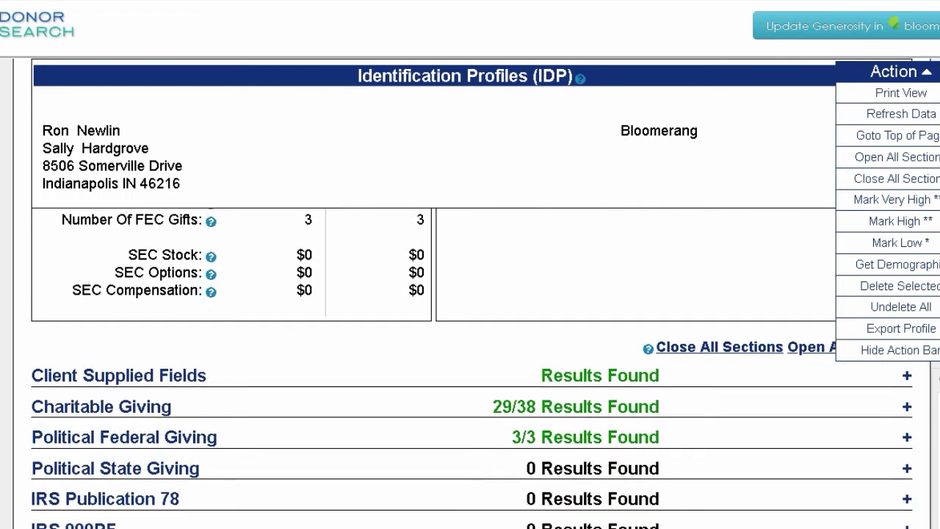
{"action": "scroll", "coordinate": [472, 367], "scroll_direction": "down", "scroll_amount": 1}
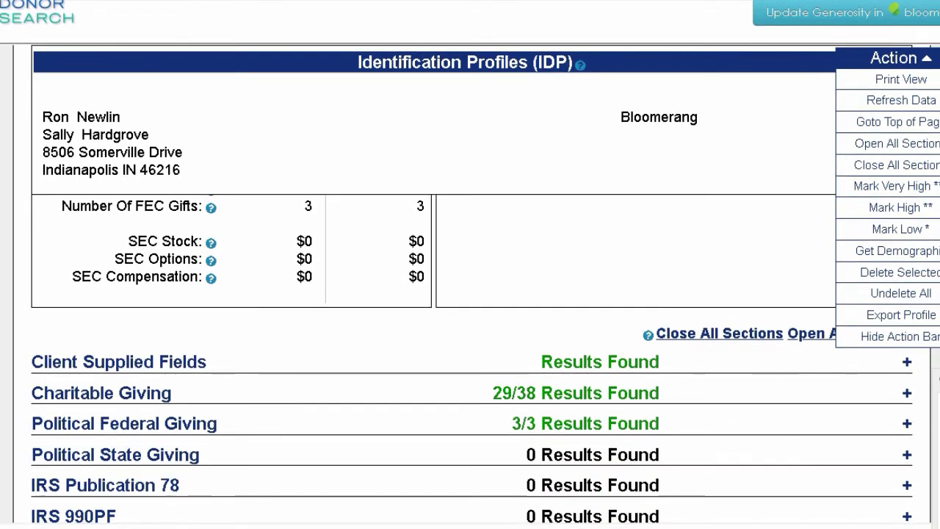
{"action": "scroll", "coordinate": [472, 367], "scroll_direction": "down", "scroll_amount": 3}
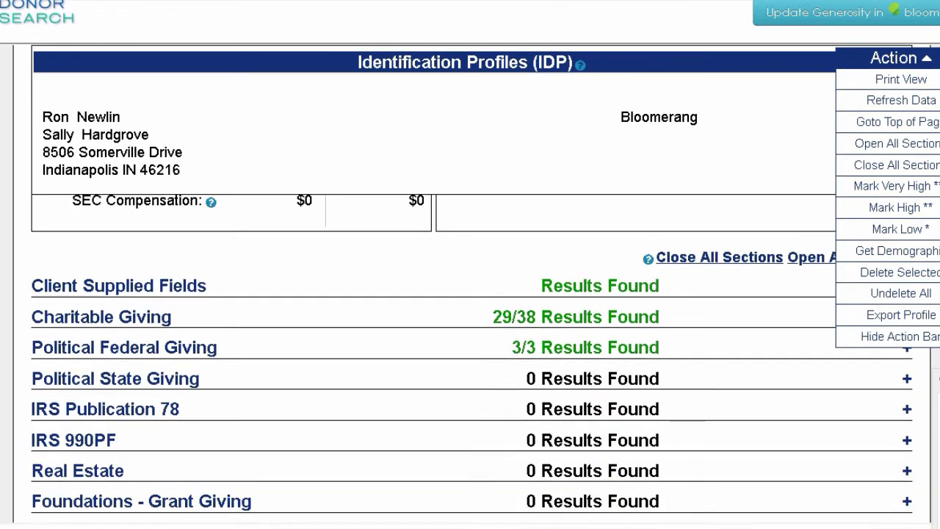
{"action": "scroll", "coordinate": [472, 367], "scroll_direction": "down", "scroll_amount": 1}
{"action": "scroll", "coordinate": [472, 368], "scroll_direction": "up", "scroll_amount": 4}
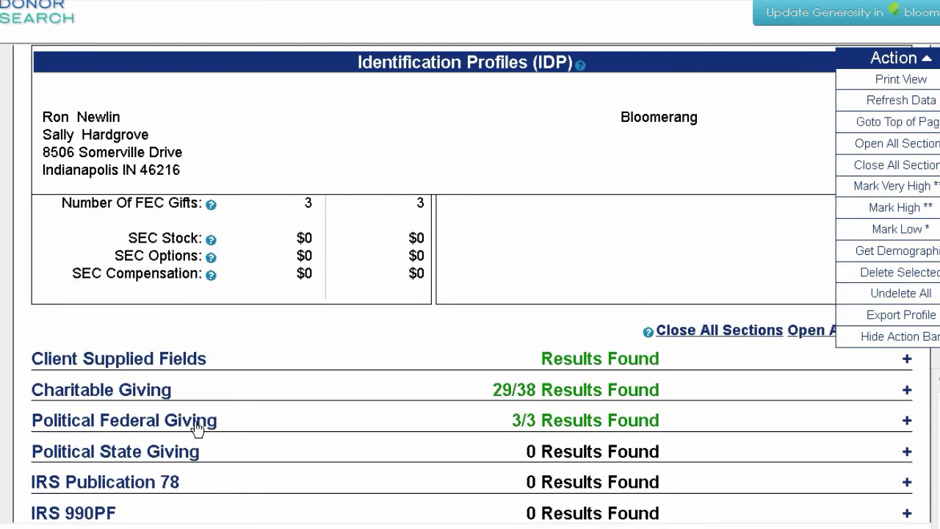
{"action": "left_click", "coordinate": [198, 426]}
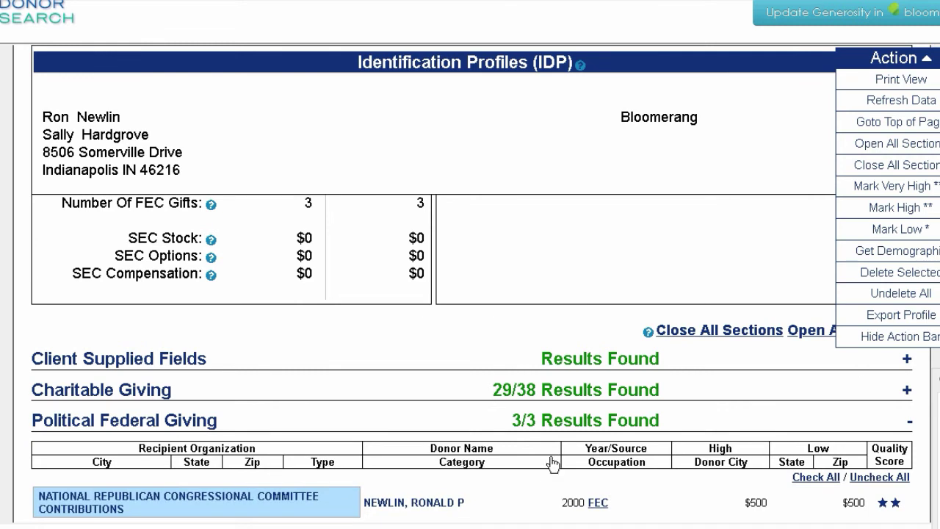
Step: Expand the Charitable Giving section and examine the first gifts, including the low amount for the 2012 St Richards School Foundation gift
{"action": "left_click", "coordinate": [164, 397]}
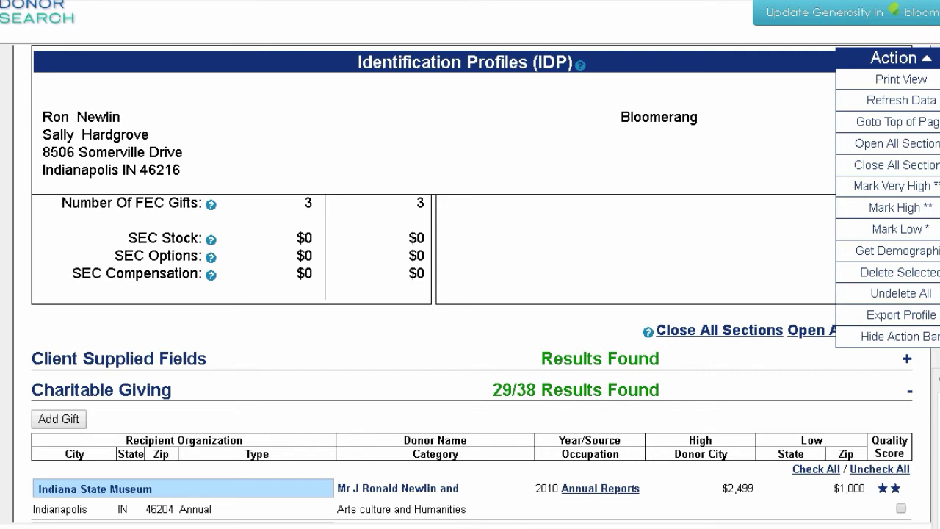
{"action": "scroll", "coordinate": [469, 360], "scroll_direction": "down", "scroll_amount": 3}
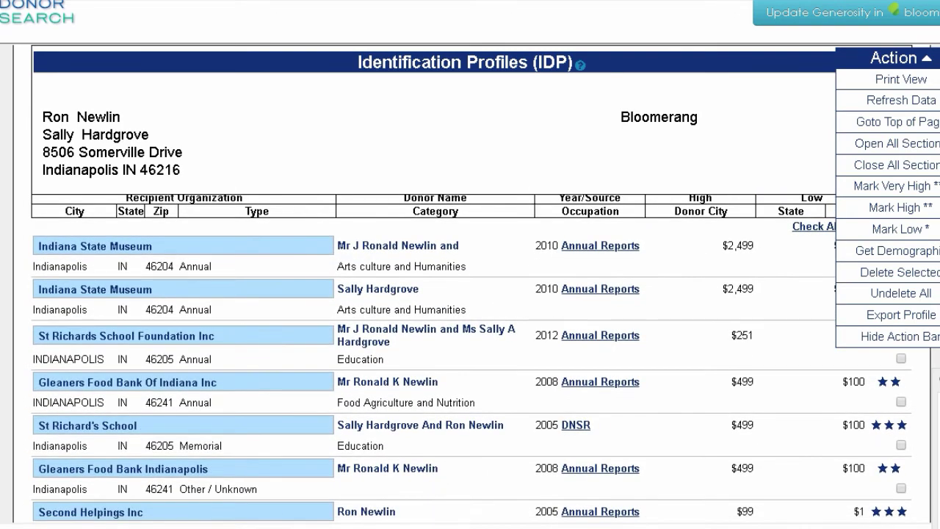
{"action": "scroll", "coordinate": [470, 360], "scroll_direction": "up", "scroll_amount": 2}
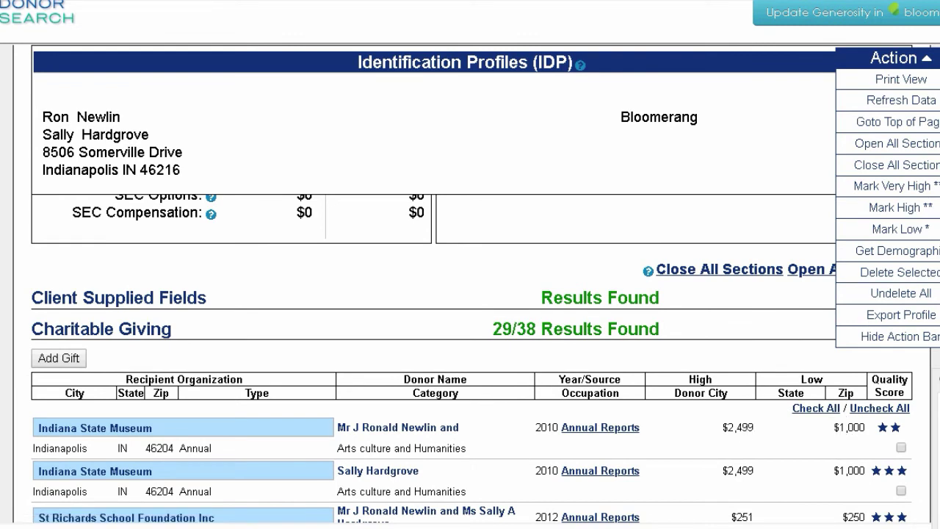
{"action": "scroll", "coordinate": [469, 360], "scroll_direction": "down", "scroll_amount": 3}
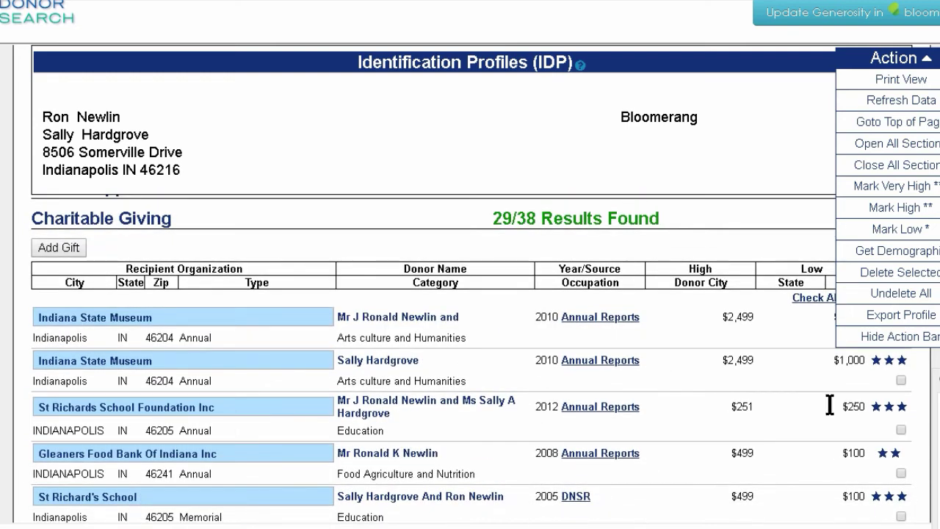
{"action": "left_click_drag", "start_coordinate": [843, 405], "coordinate": [867, 402]}
Step: Read through the rest of the charitable gifts, checking recipients, years, amounts and quality scores, and return to the first gifts
{"action": "scroll", "coordinate": [470, 360], "scroll_direction": "down", "scroll_amount": 4}
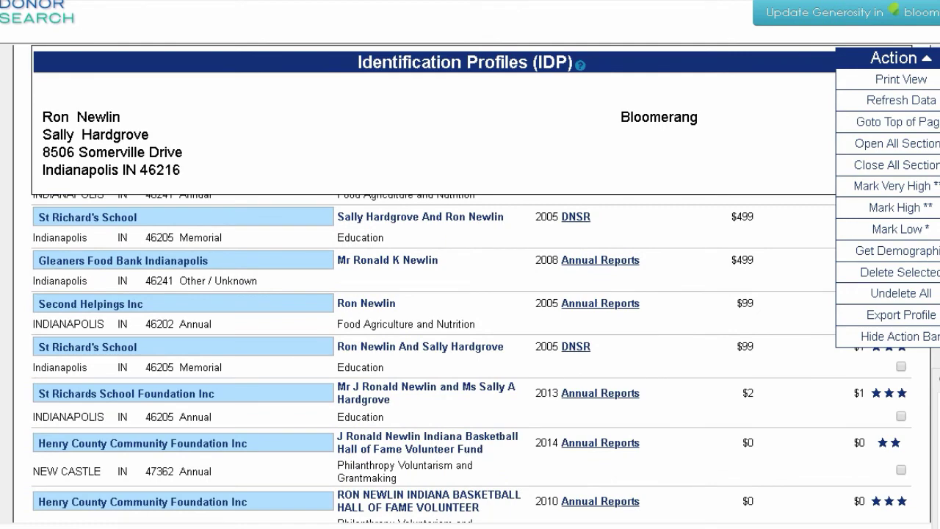
{"action": "scroll", "coordinate": [470, 359], "scroll_direction": "down", "scroll_amount": 1}
{"action": "scroll", "coordinate": [470, 360], "scroll_direction": "down", "scroll_amount": 2}
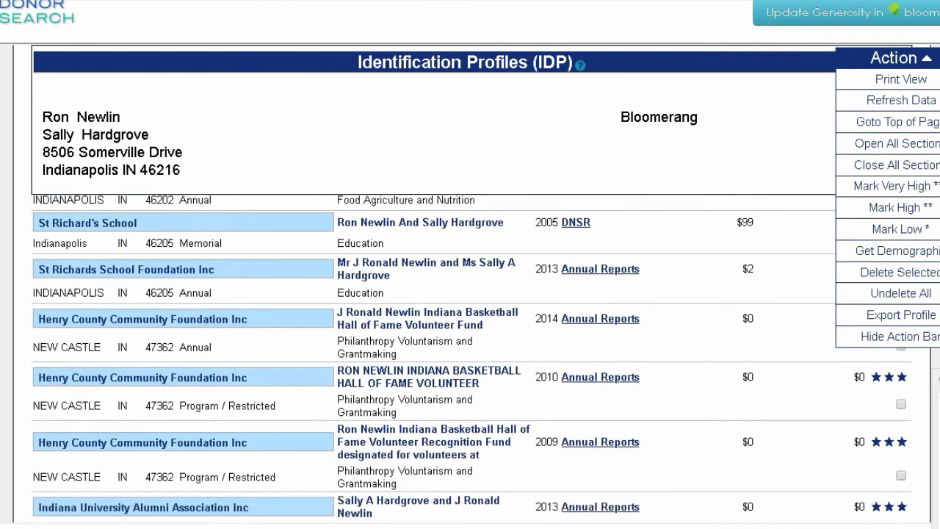
{"action": "scroll", "coordinate": [469, 360], "scroll_direction": "down", "scroll_amount": 4}
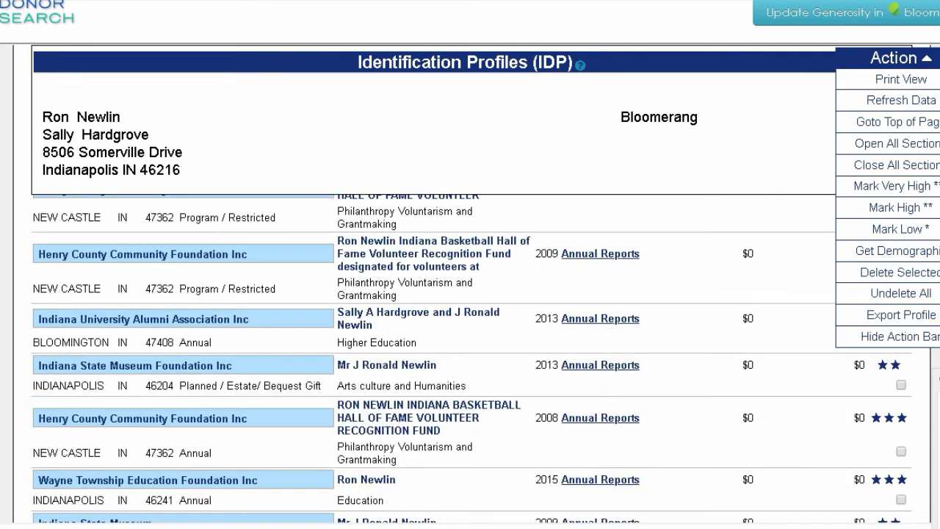
{"action": "scroll", "coordinate": [470, 360], "scroll_direction": "down", "scroll_amount": 3}
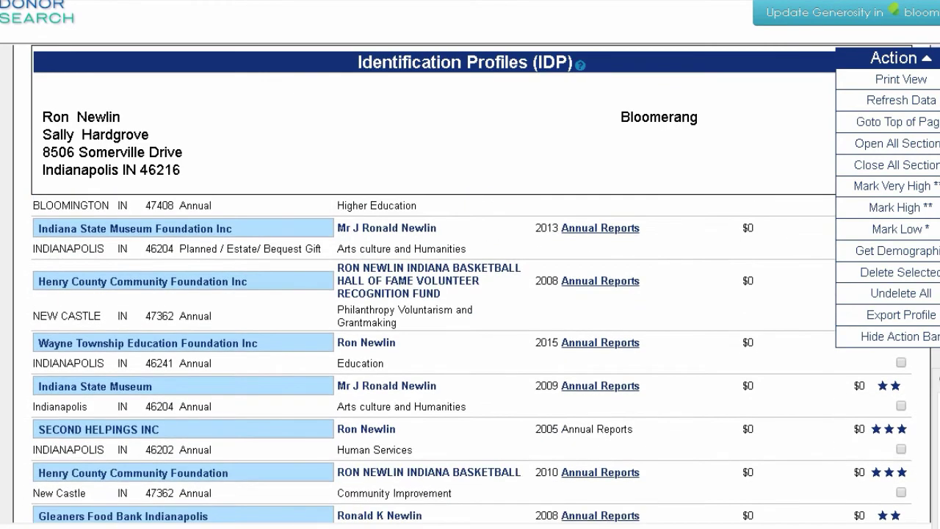
{"action": "scroll", "coordinate": [470, 360], "scroll_direction": "down", "scroll_amount": 1}
{"action": "scroll", "coordinate": [470, 359], "scroll_direction": "up", "scroll_amount": 4}
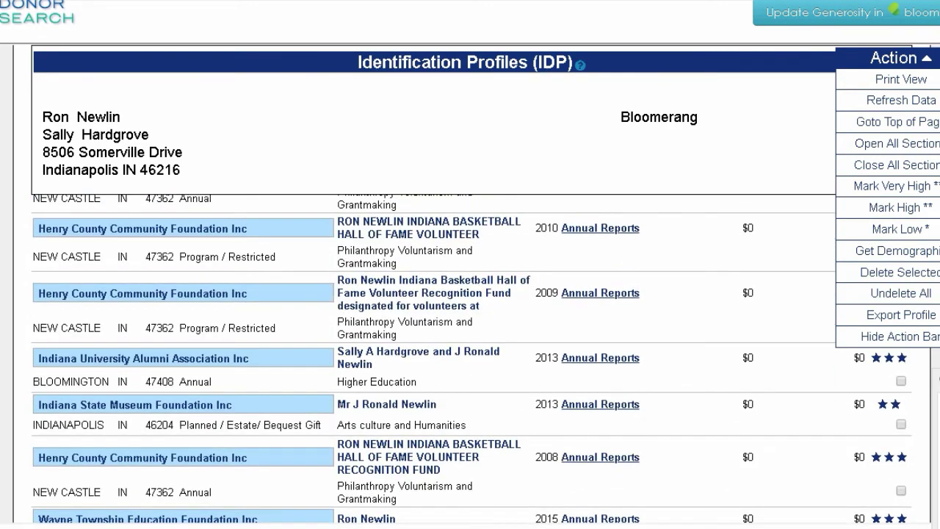
{"action": "scroll", "coordinate": [470, 360], "scroll_direction": "up", "scroll_amount": 8}
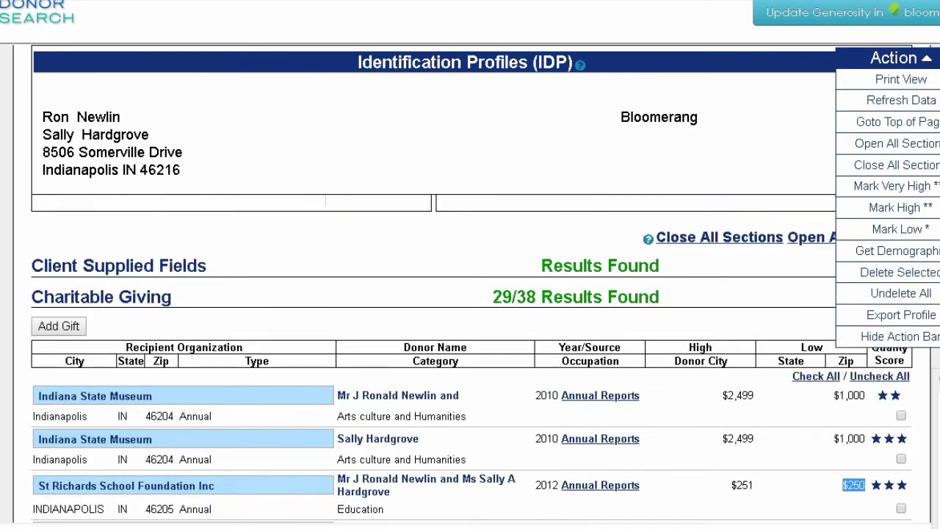
{"action": "scroll", "coordinate": [470, 360], "scroll_direction": "down", "scroll_amount": 2}
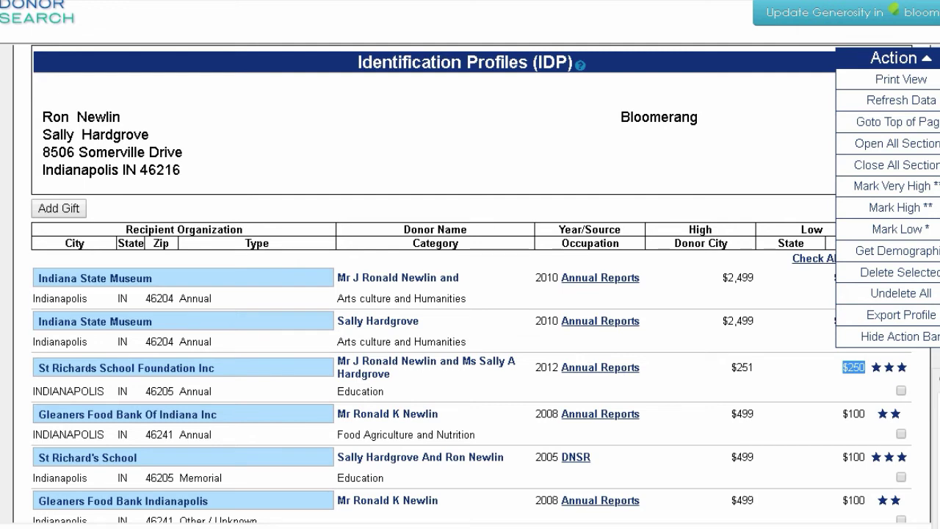
Step: Compare the charitable gift entries with the profile summary's ratings, target ask amounts and giving totals
{"action": "scroll", "coordinate": [470, 360], "scroll_direction": "up", "scroll_amount": 10}
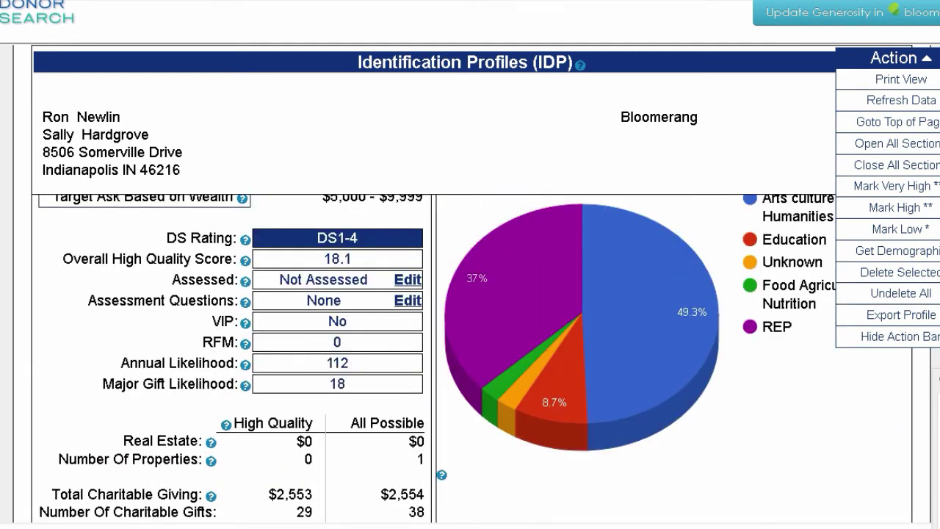
{"action": "scroll", "coordinate": [470, 293], "scroll_direction": "up", "scroll_amount": 1}
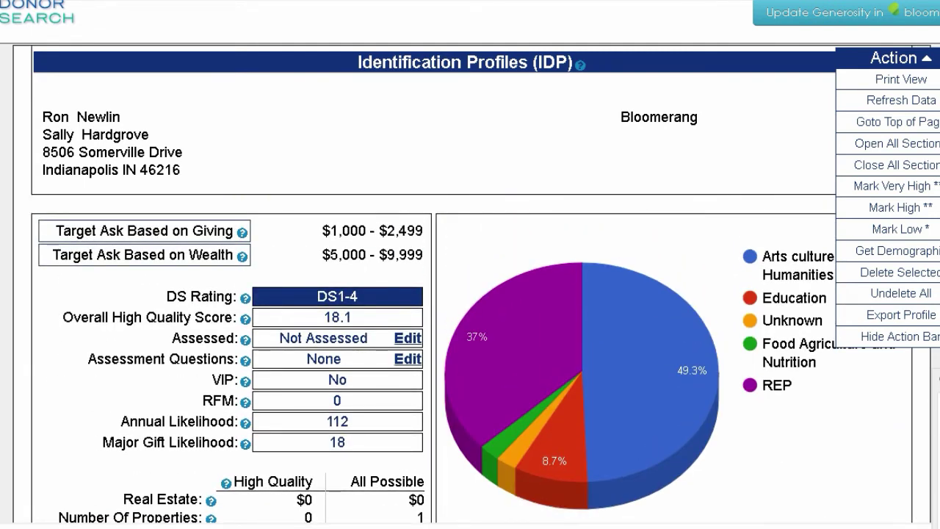
{"action": "scroll", "coordinate": [470, 360], "scroll_direction": "down", "scroll_amount": 10}
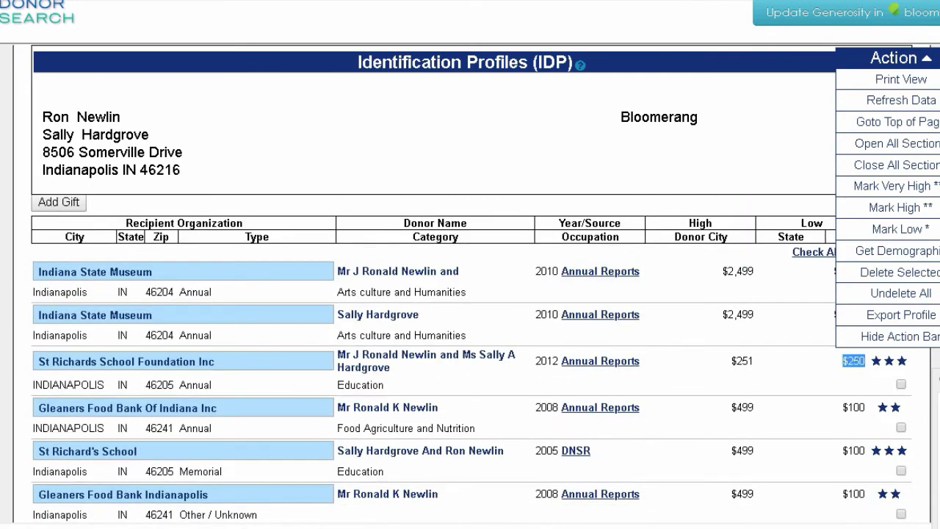
{"action": "scroll", "coordinate": [470, 359], "scroll_direction": "up", "scroll_amount": 8}
{"action": "scroll", "coordinate": [470, 360], "scroll_direction": "up", "scroll_amount": 3}
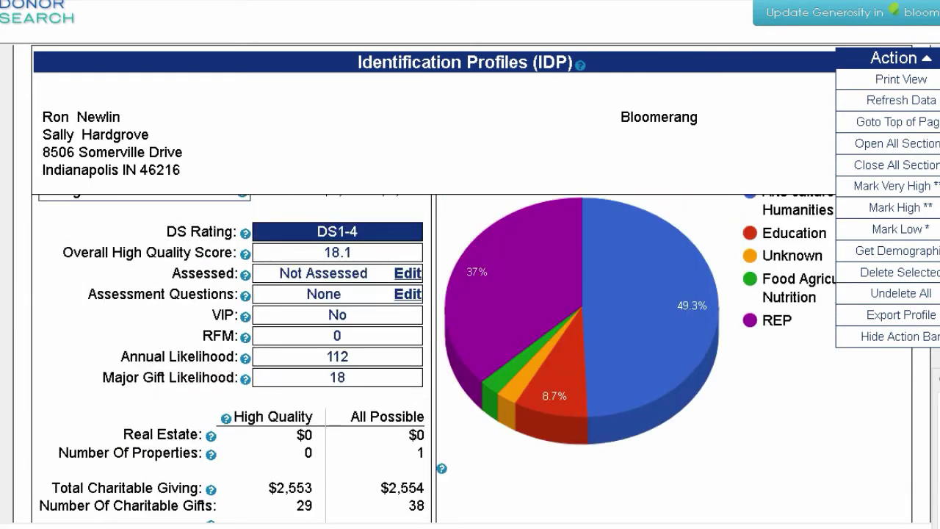
{"action": "scroll", "coordinate": [470, 360], "scroll_direction": "down", "scroll_amount": 1}
{"action": "scroll", "coordinate": [470, 360], "scroll_direction": "down", "scroll_amount": 3}
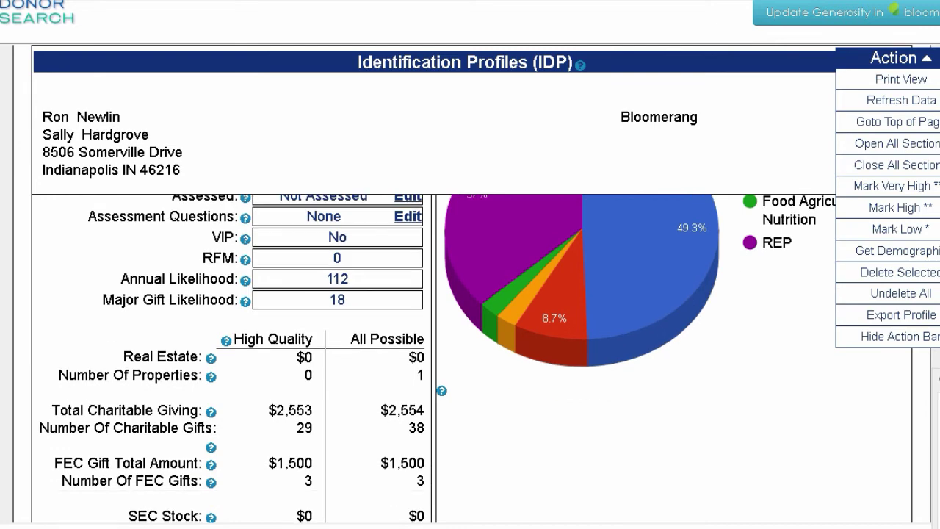
{"action": "scroll", "coordinate": [470, 360], "scroll_direction": "down", "scroll_amount": 6}
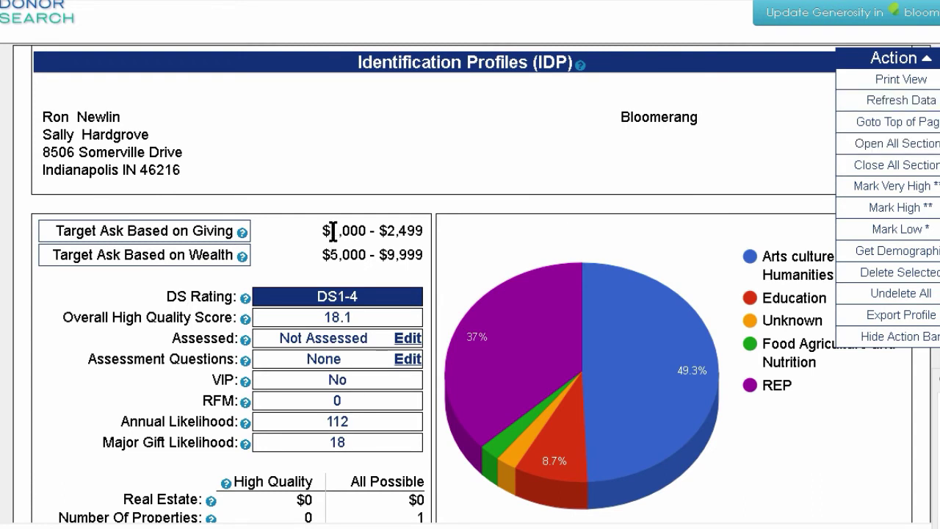
Step: Examine the target ask ranges based on giving and on wealth, along with the DS Rating and likelihood scores
{"action": "left_click_drag", "start_coordinate": [328, 232], "coordinate": [433, 246]}
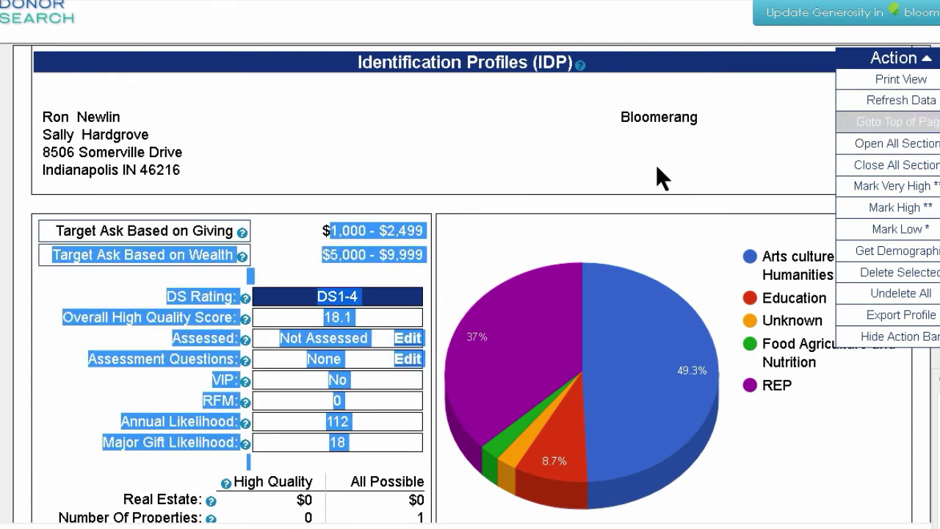
{"action": "left_click", "coordinate": [2, 168]}
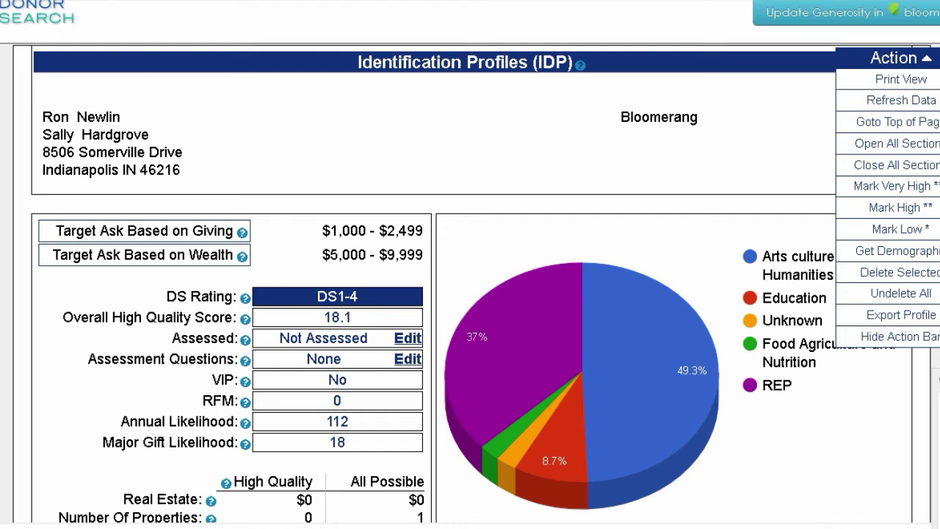
{"action": "scroll", "coordinate": [469, 353], "scroll_direction": "down", "scroll_amount": 3}
{"action": "scroll", "coordinate": [469, 353], "scroll_direction": "up", "scroll_amount": 2}
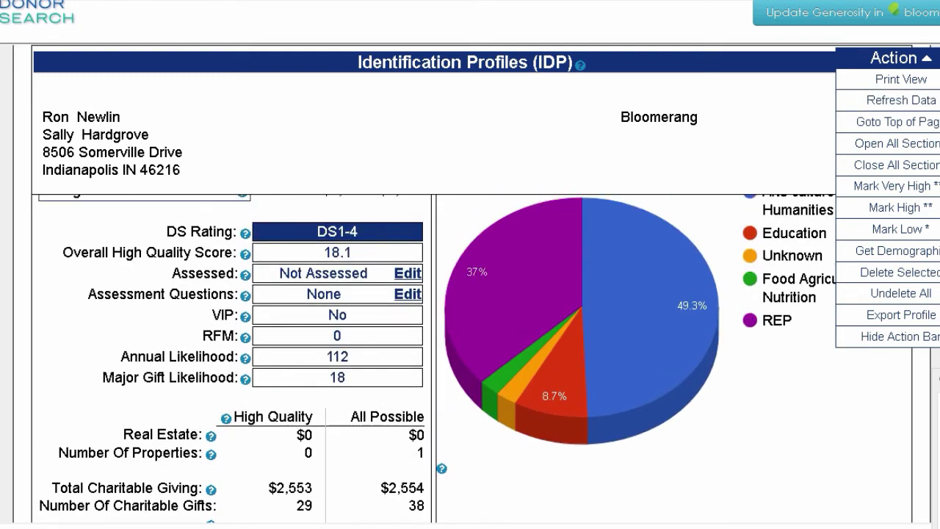
{"action": "scroll", "coordinate": [470, 353], "scroll_direction": "up", "scroll_amount": 2}
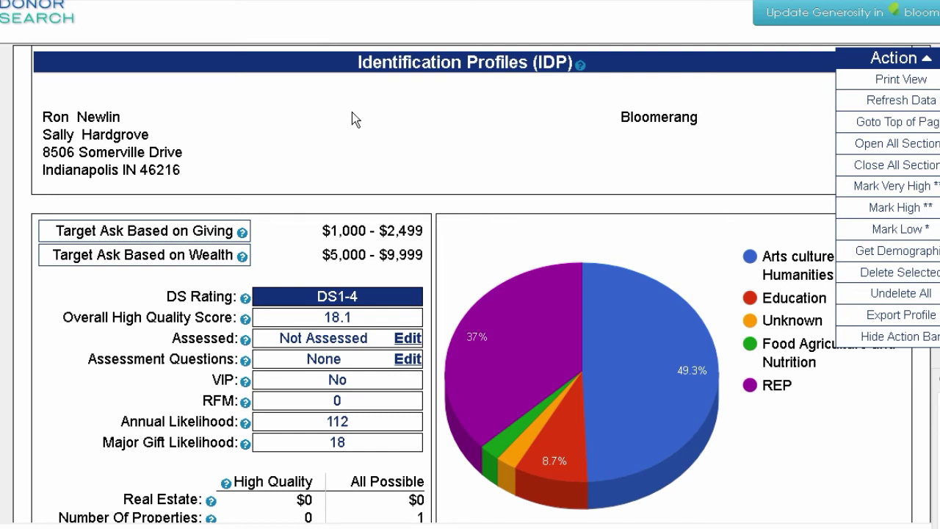
{"action": "mouse_move", "coordinate": [357, 125]}
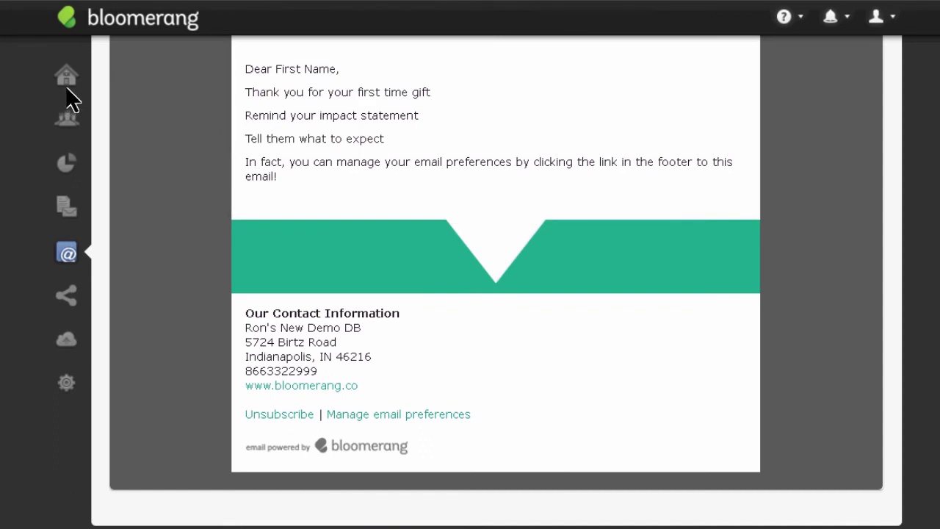
{"action": "left_click", "coordinate": [66, 118]}
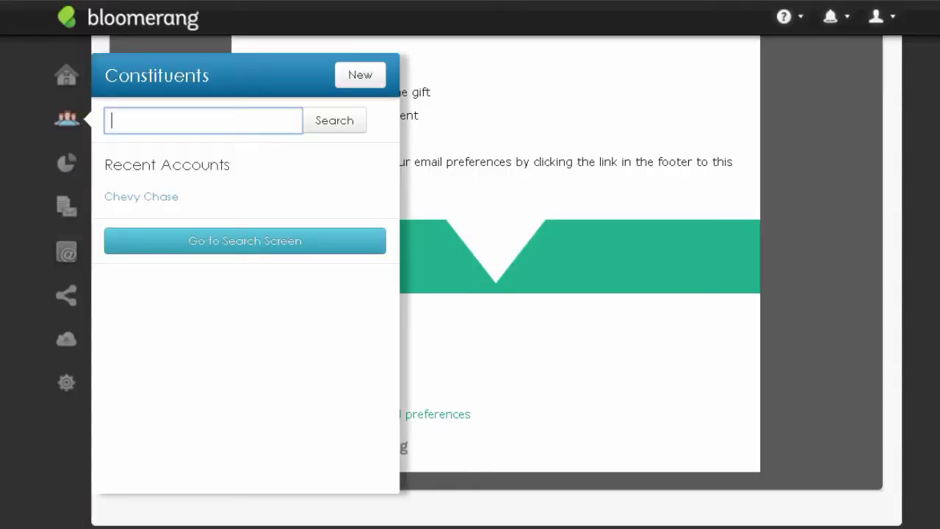
{"action": "left_click", "coordinate": [353, 80]}
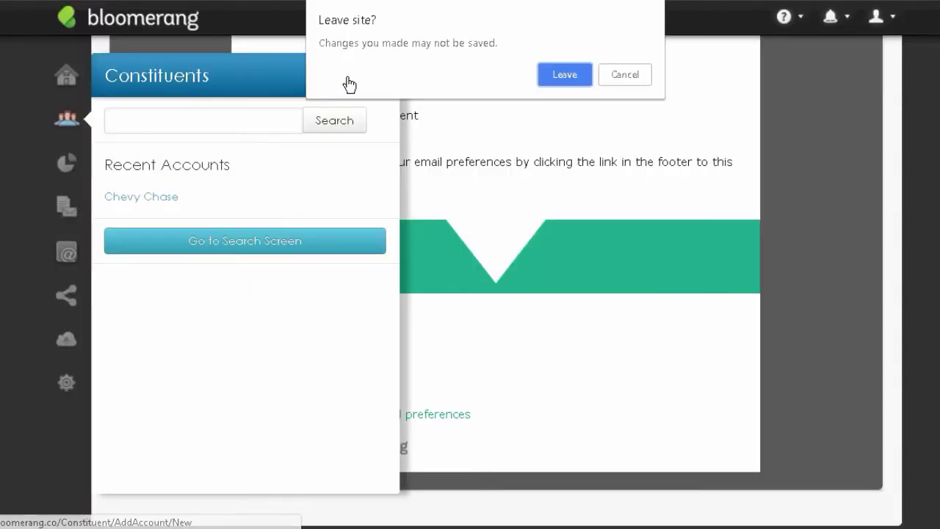
{"action": "left_click", "coordinate": [565, 75]}
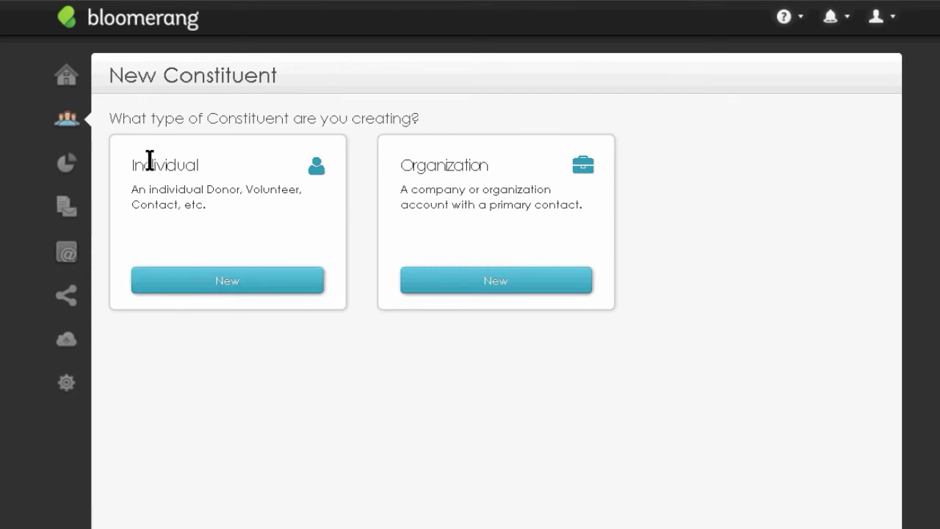
Step: Create a new constituent report from scratch in Bloomerang and open the field choices for an include filter
{"action": "left_click", "coordinate": [66, 162]}
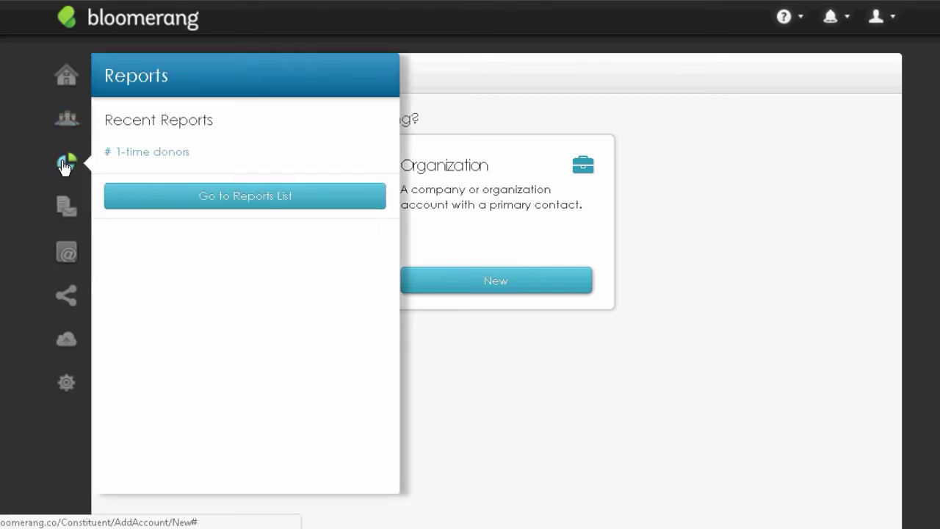
{"action": "left_click", "coordinate": [243, 198]}
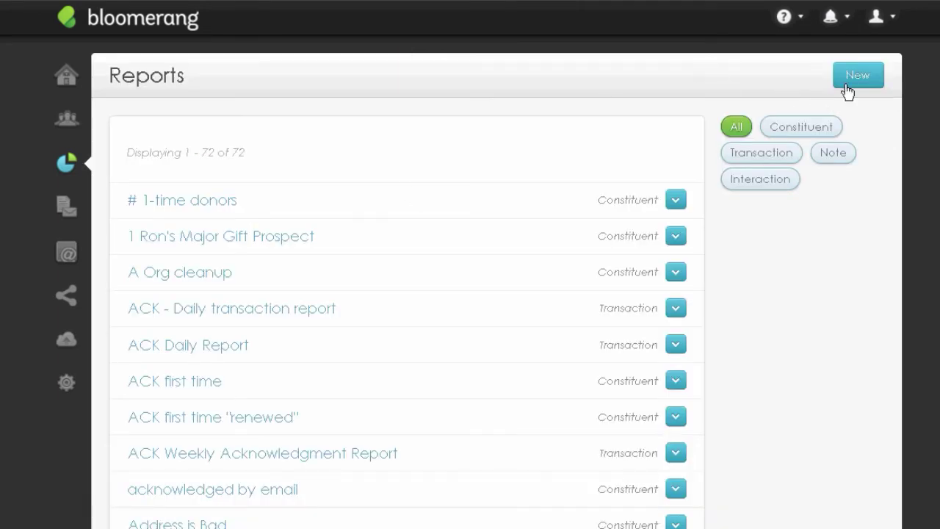
{"action": "left_click", "coordinate": [852, 80]}
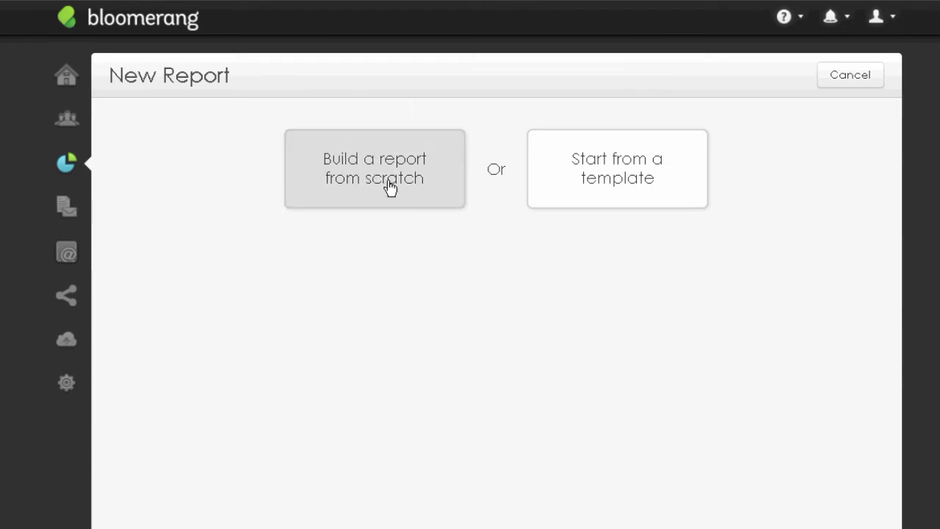
{"action": "left_click", "coordinate": [390, 187]}
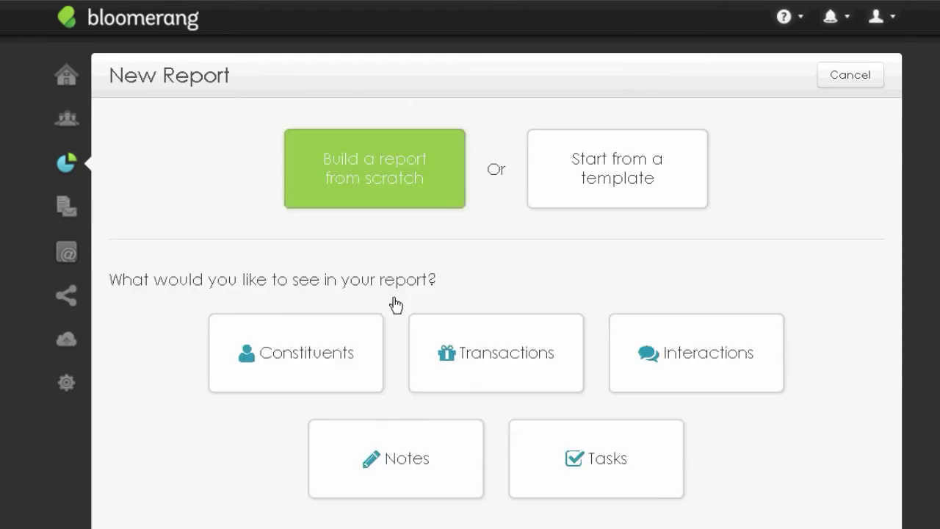
{"action": "left_click", "coordinate": [293, 361]}
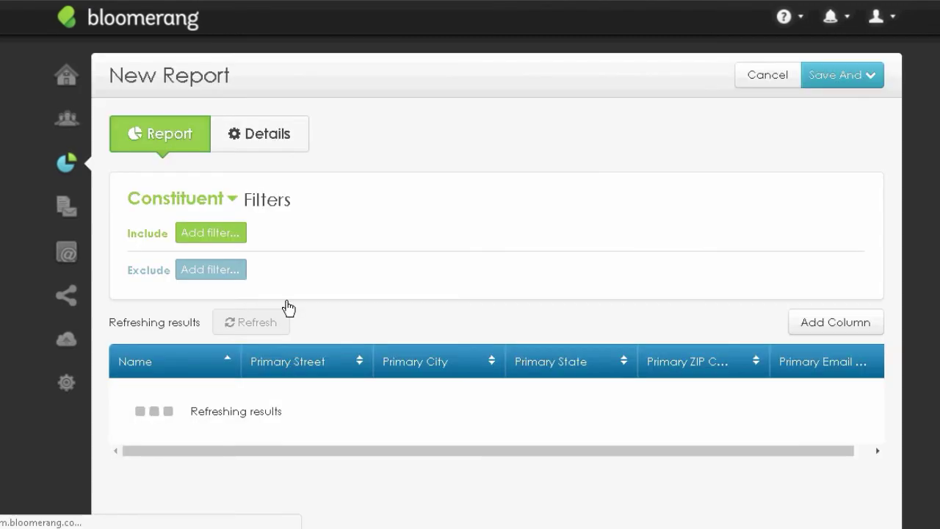
{"action": "left_click", "coordinate": [205, 240]}
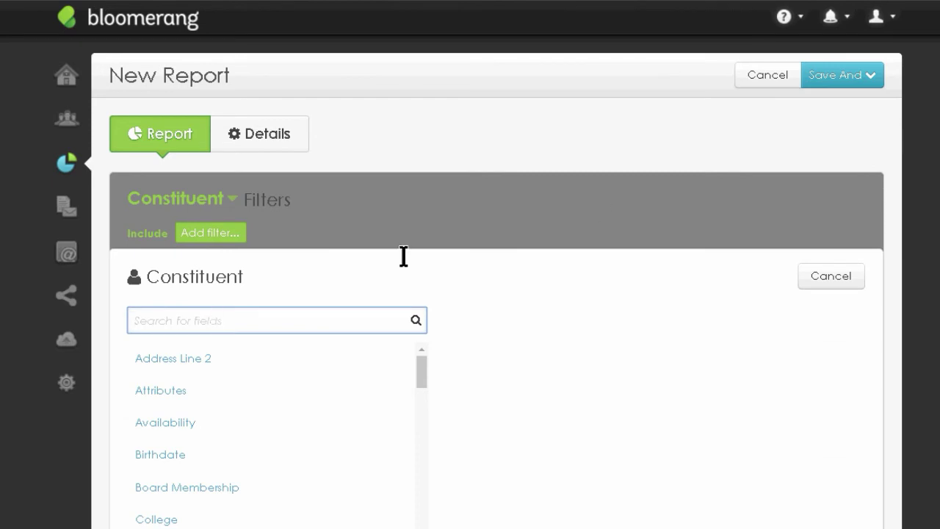
{"action": "type", "text": "cons"}
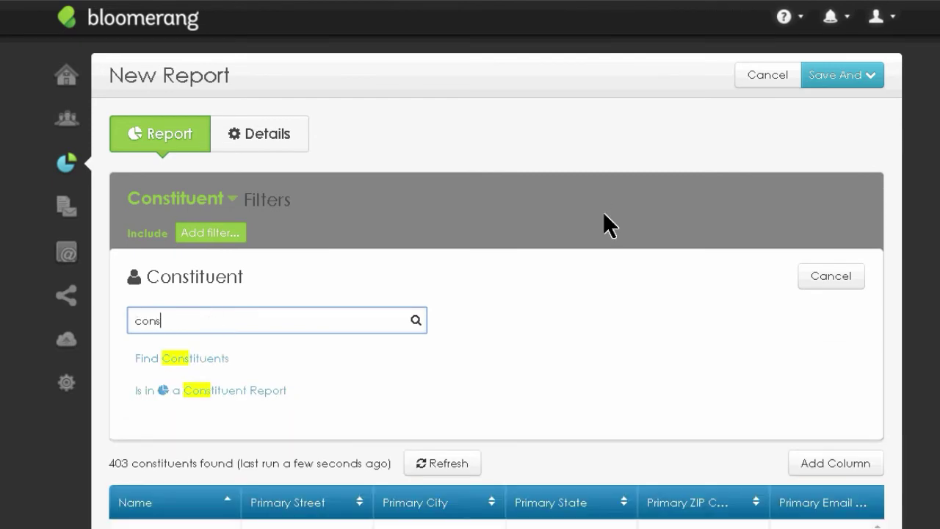
{"action": "key", "text": "BackSpace"}
{"action": "key", "text": "BackSpace"}
{"action": "key", "text": "BackSpace"}
{"action": "key", "text": "BackSpace"}
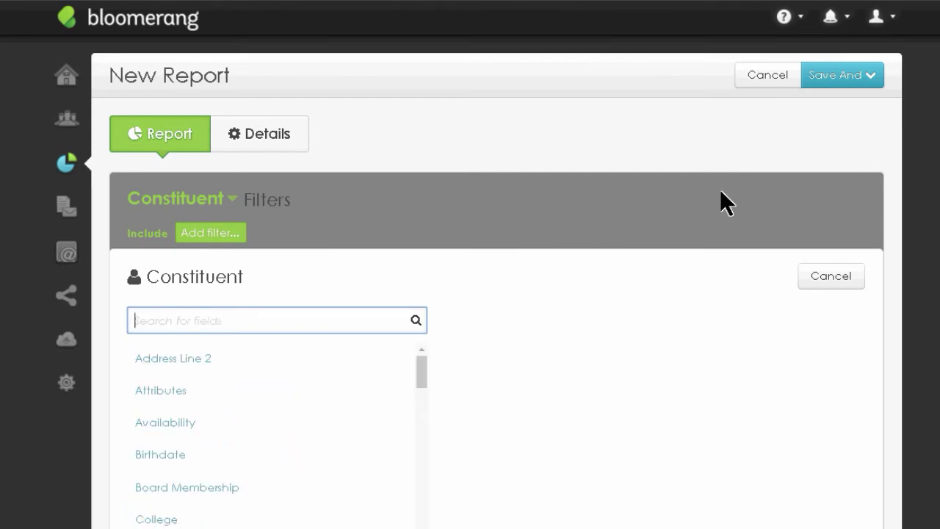
Step: Add an include filter for constituents whose Generosity is Warm, Hot or On Fire!
{"action": "type", "text": "gen"}
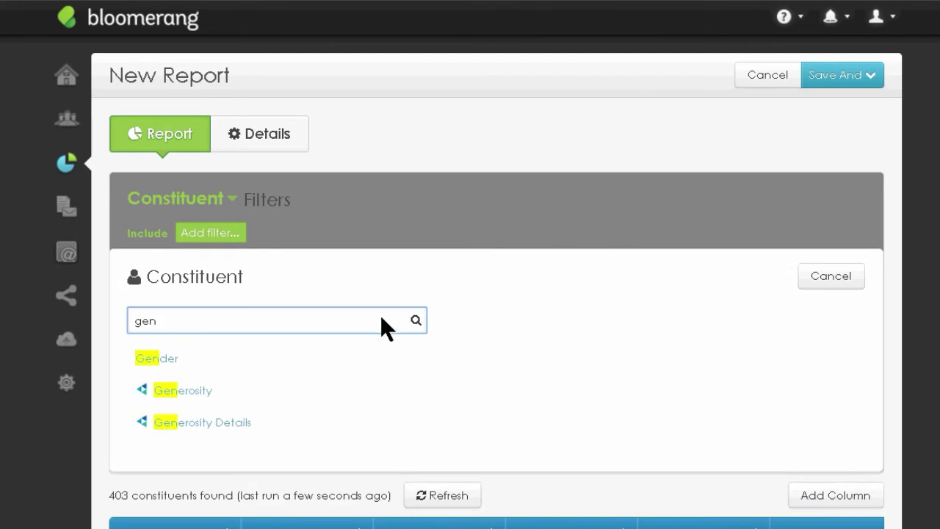
{"action": "left_click", "coordinate": [181, 400]}
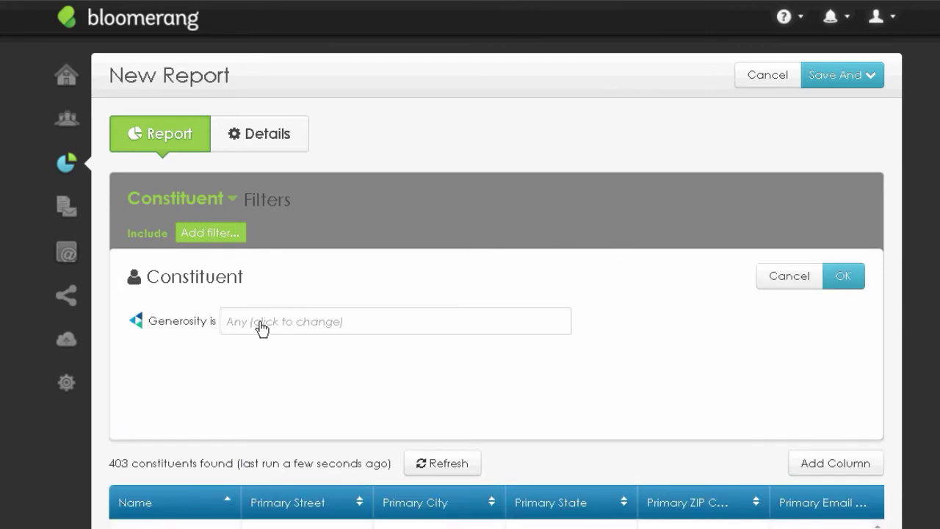
{"action": "left_click", "coordinate": [260, 321]}
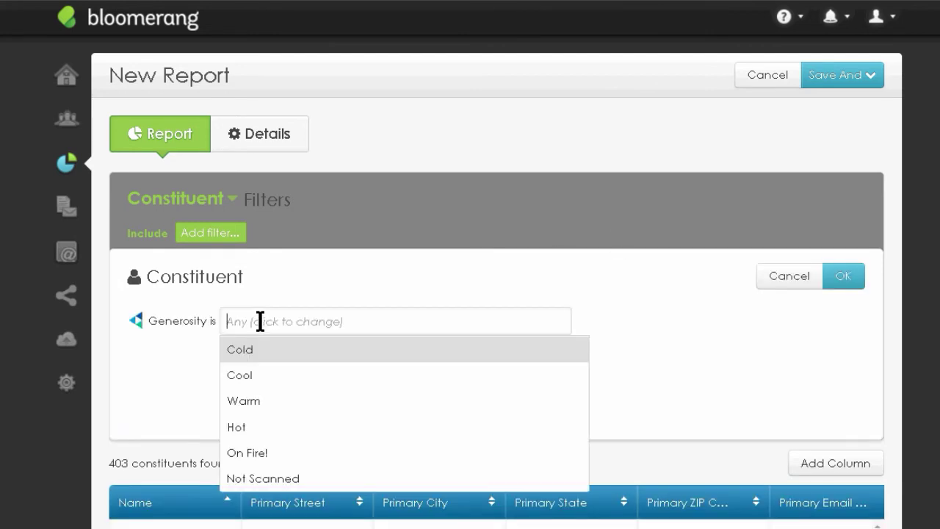
{"action": "left_click", "coordinate": [246, 401]}
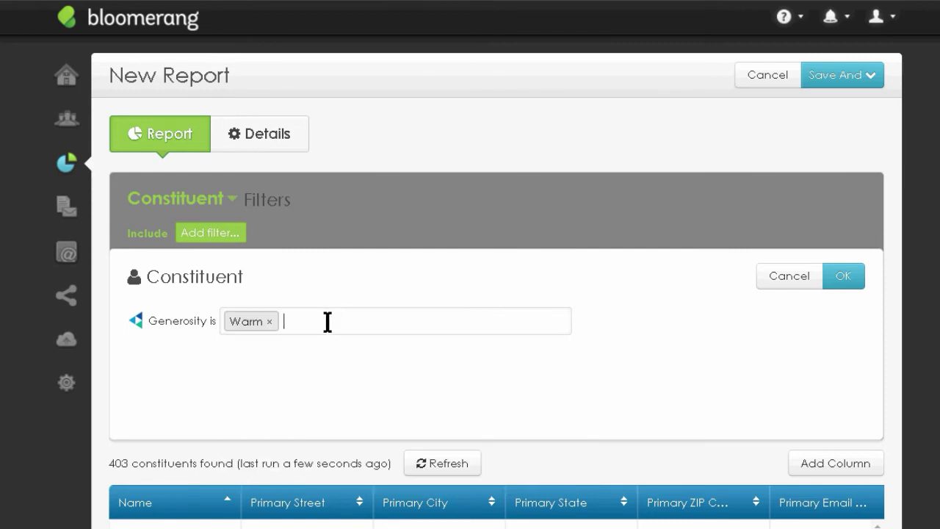
{"action": "left_click", "coordinate": [328, 321]}
{"action": "left_click", "coordinate": [240, 406]}
{"action": "left_click", "coordinate": [374, 332]}
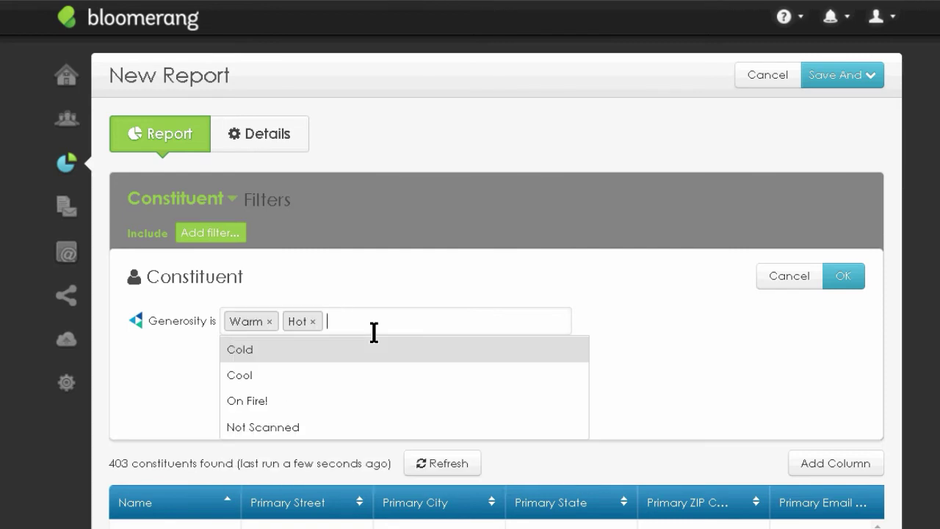
{"action": "left_click", "coordinate": [251, 406]}
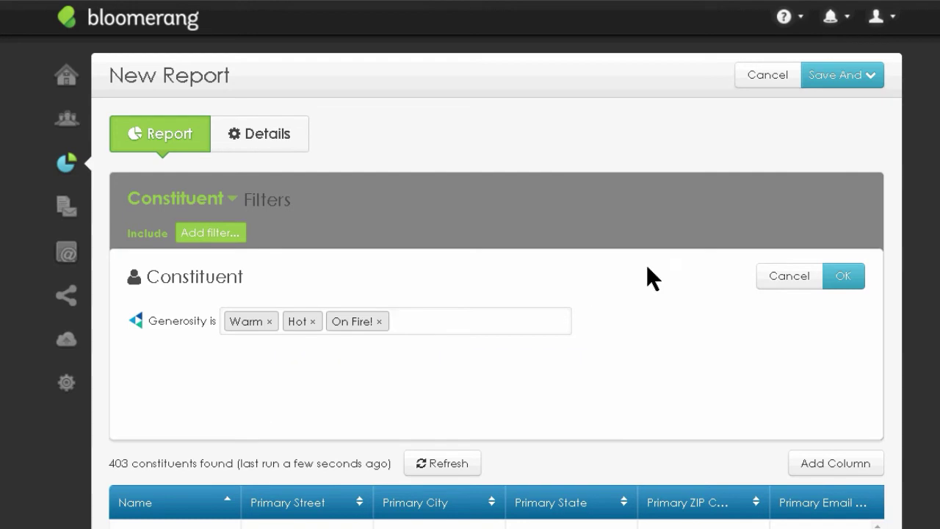
{"action": "left_click", "coordinate": [843, 279]}
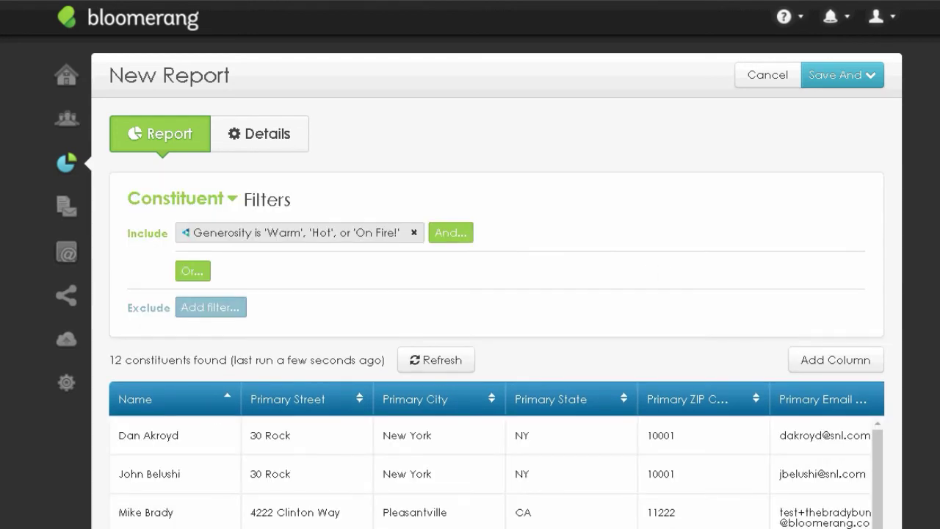
Step: Add a Generosity column to the constituent report's results table
{"action": "scroll", "coordinate": [496, 330], "scroll_direction": "down", "scroll_amount": 3}
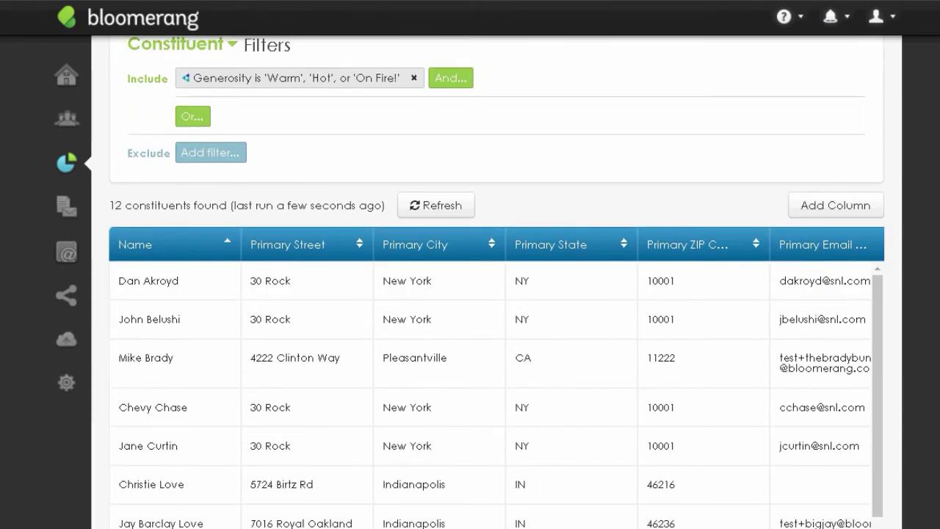
{"action": "scroll", "coordinate": [64, 59], "scroll_direction": "up", "scroll_amount": 1}
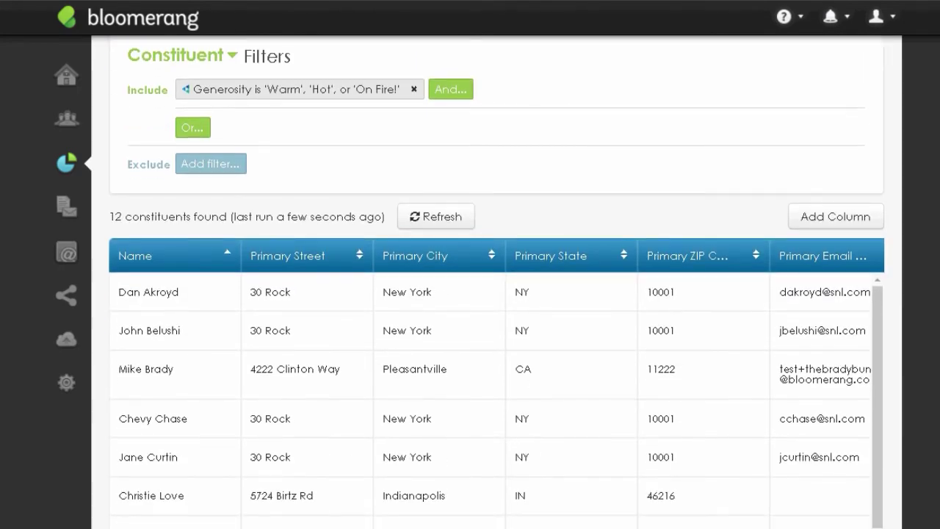
{"action": "scroll", "coordinate": [880, 300], "scroll_direction": "down", "scroll_amount": 1}
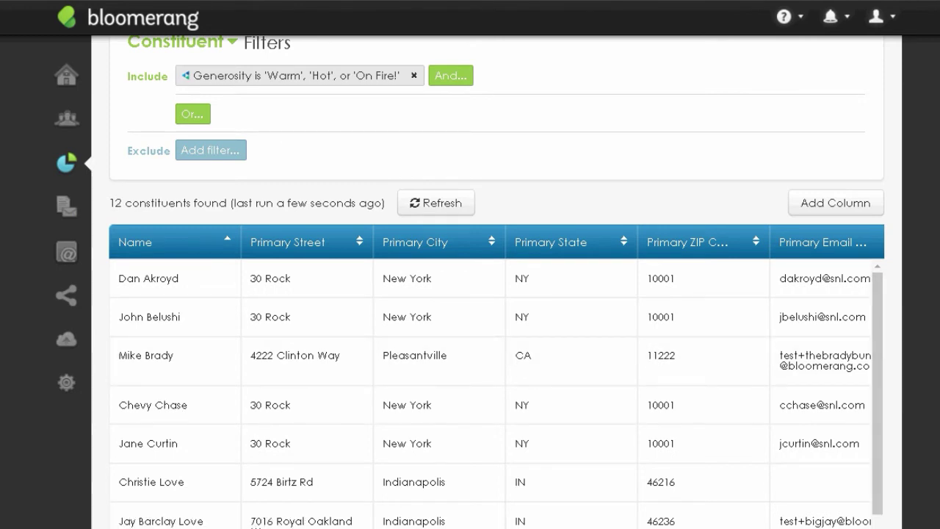
{"action": "scroll", "coordinate": [497, 294], "scroll_direction": "up", "scroll_amount": 1}
{"action": "scroll", "coordinate": [497, 294], "scroll_direction": "down", "scroll_amount": 2}
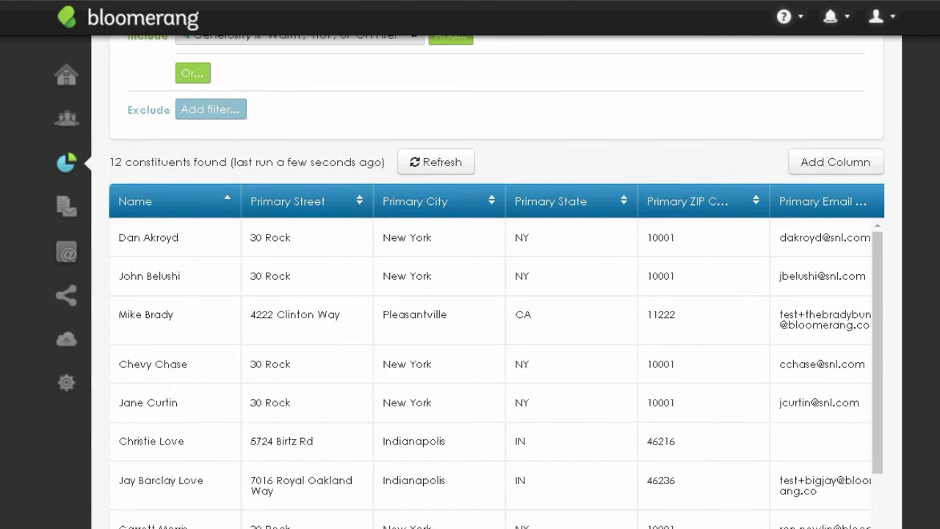
{"action": "scroll", "coordinate": [860, 178], "scroll_direction": "up", "scroll_amount": 3}
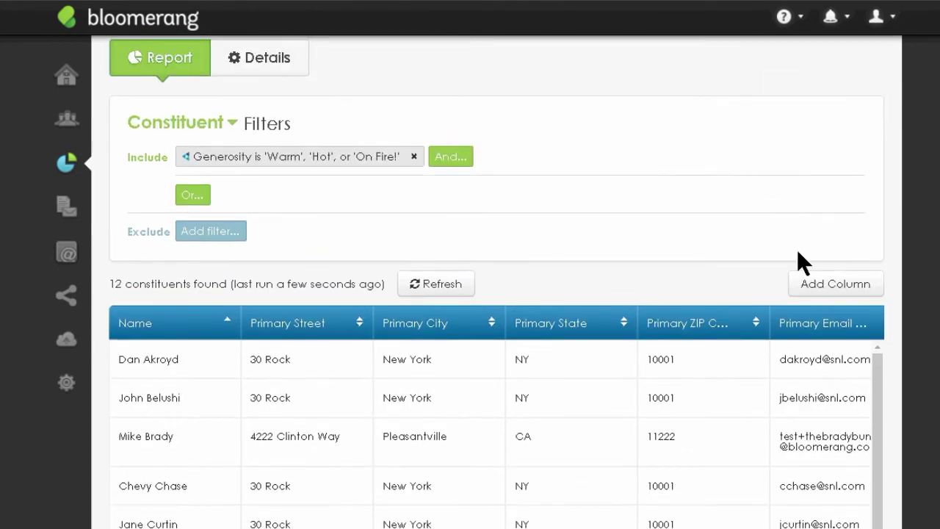
{"action": "left_click", "coordinate": [811, 287]}
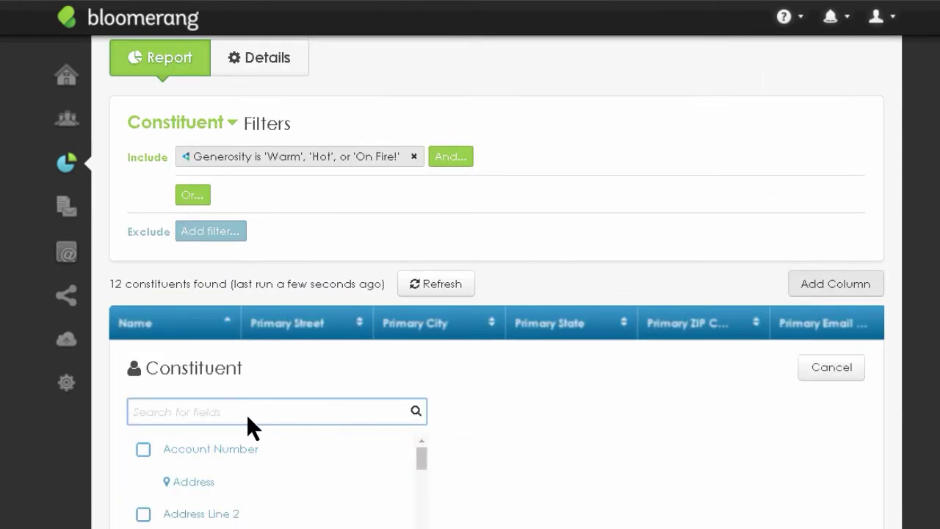
{"action": "type", "text": "gen"}
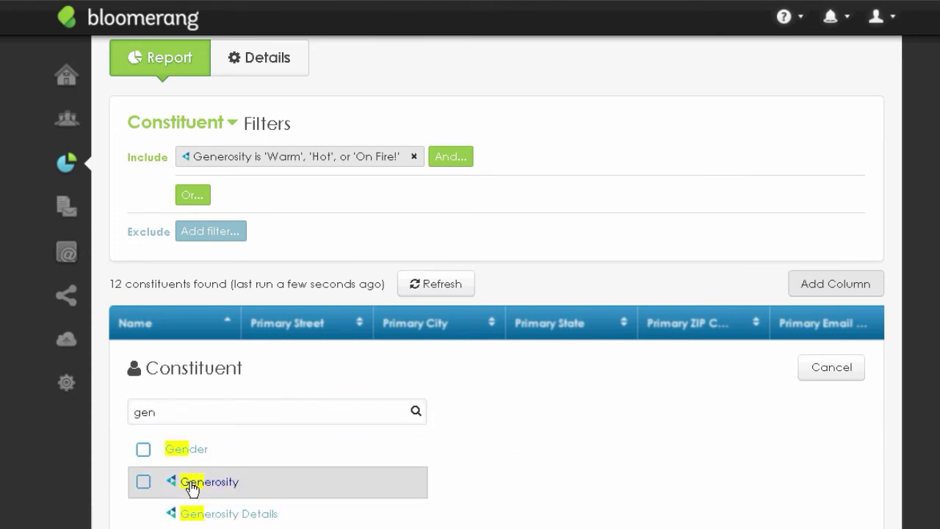
{"action": "left_click", "coordinate": [202, 482]}
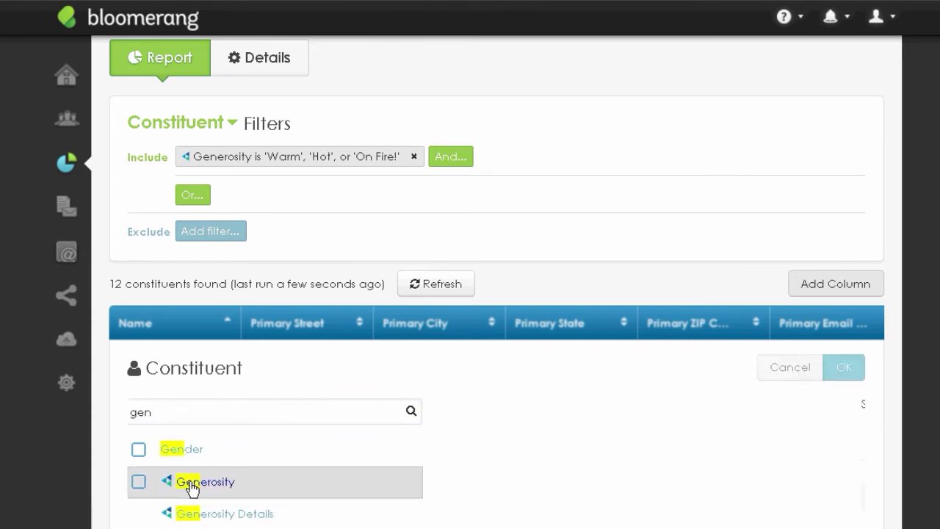
{"action": "left_click", "coordinate": [844, 367]}
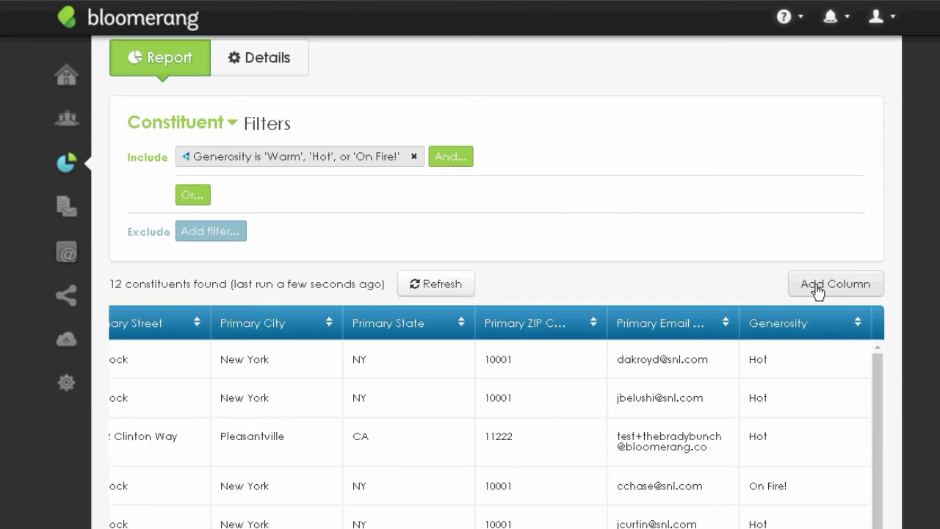
Step: Add Lifetime Revenue and Largest Transaction Amount columns to the report
{"action": "left_click", "coordinate": [817, 293]}
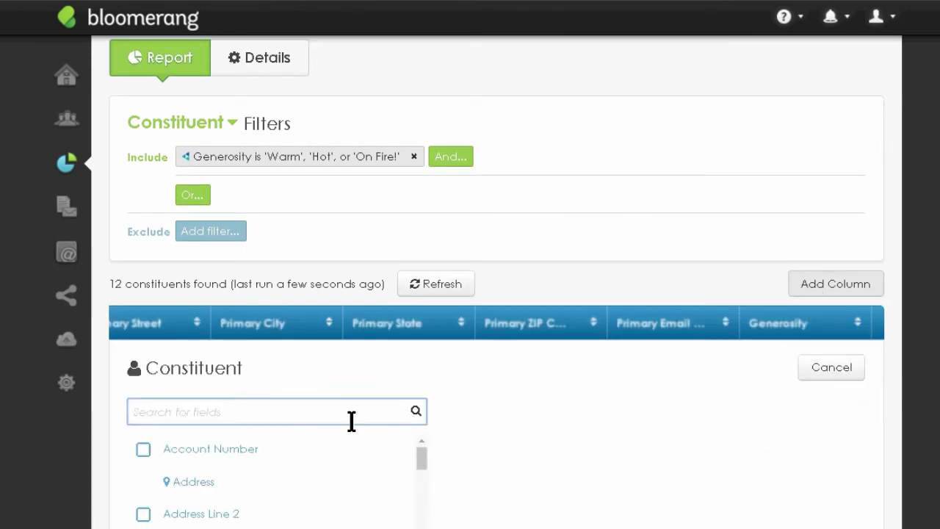
{"action": "type", "text": "life"}
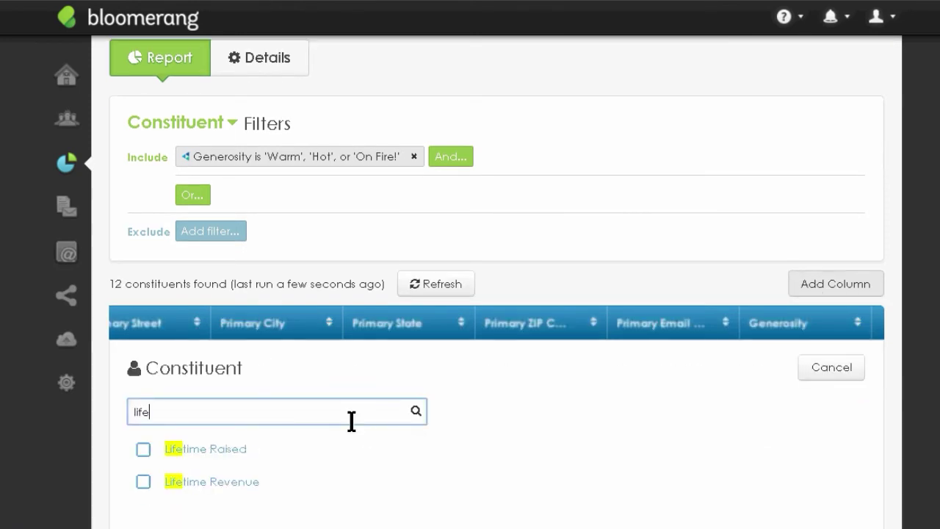
{"action": "left_click", "coordinate": [142, 482]}
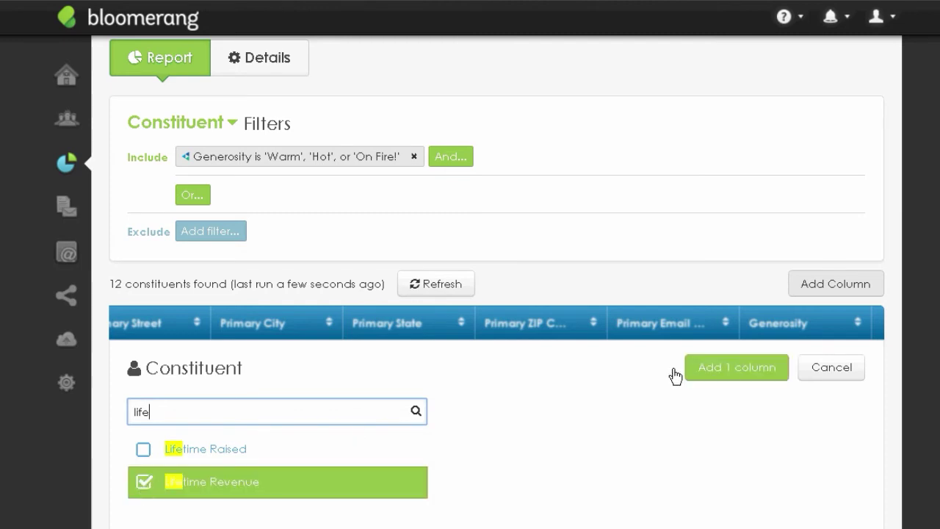
{"action": "left_click", "coordinate": [721, 364]}
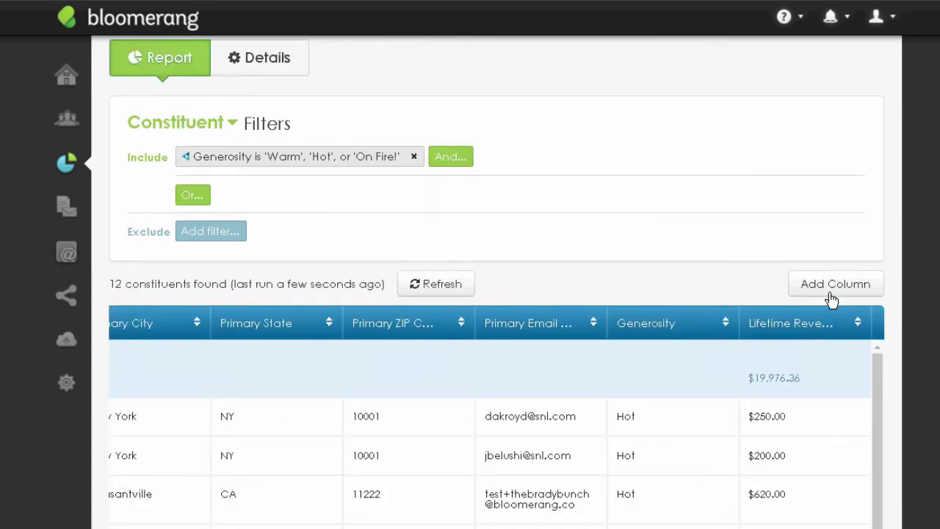
{"action": "left_click", "coordinate": [826, 285]}
{"action": "type", "text": "large"}
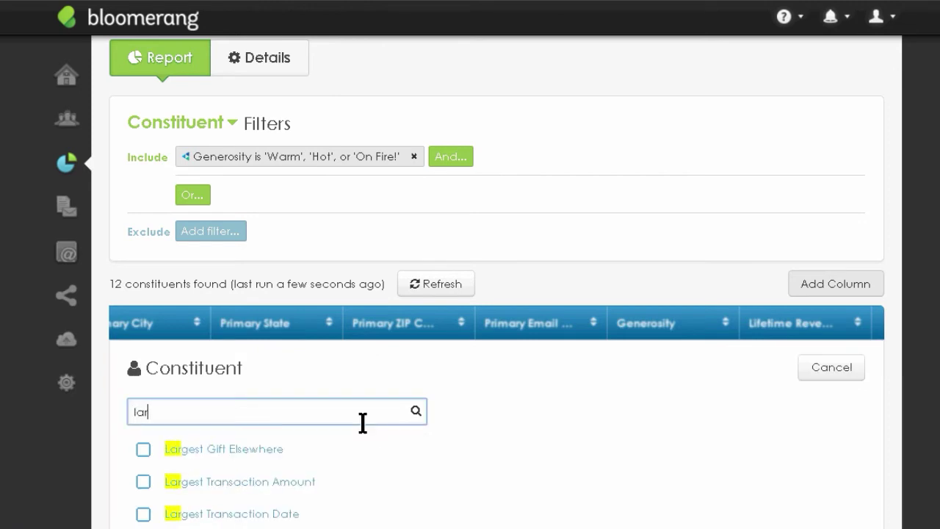
{"action": "left_click", "coordinate": [138, 488]}
{"action": "left_click", "coordinate": [742, 373]}
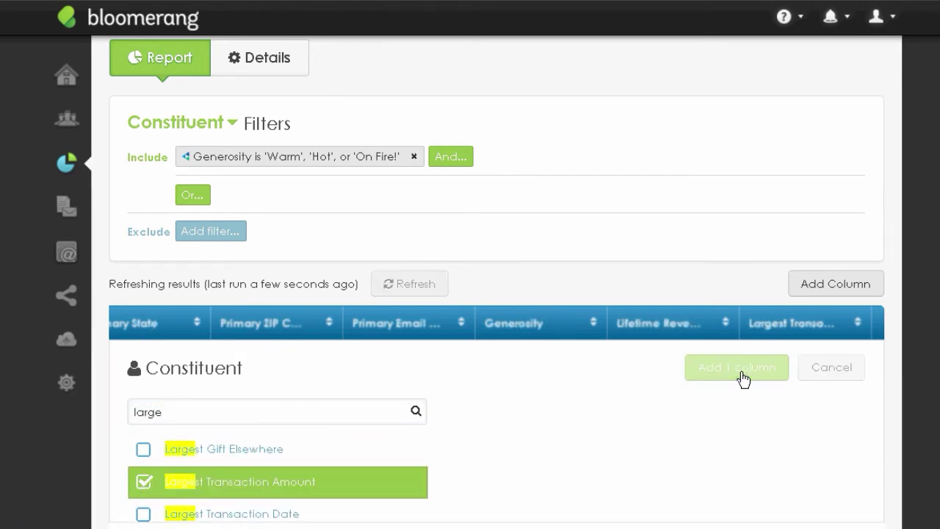
Step: Add a Latest Transaction Date column to the report
{"action": "left_click", "coordinate": [830, 293]}
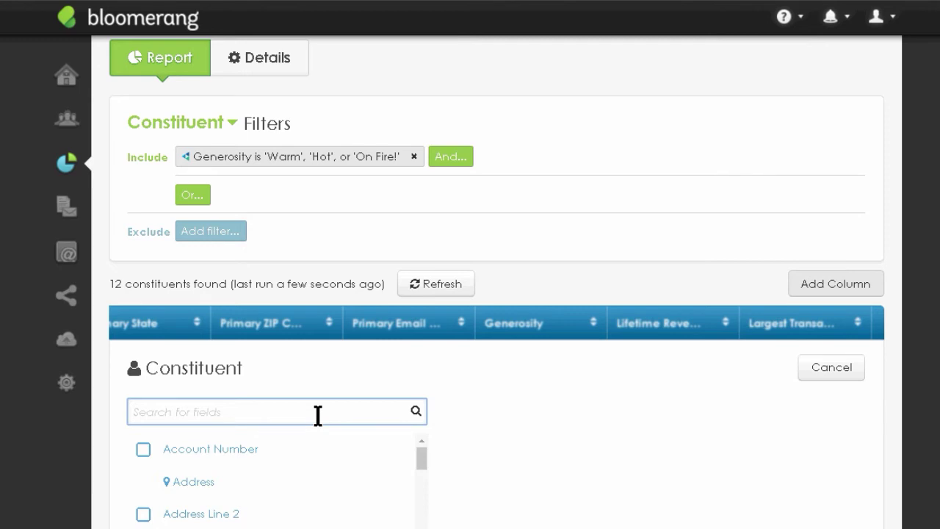
{"action": "scroll", "coordinate": [481, 308], "scroll_direction": "down", "scroll_amount": 3}
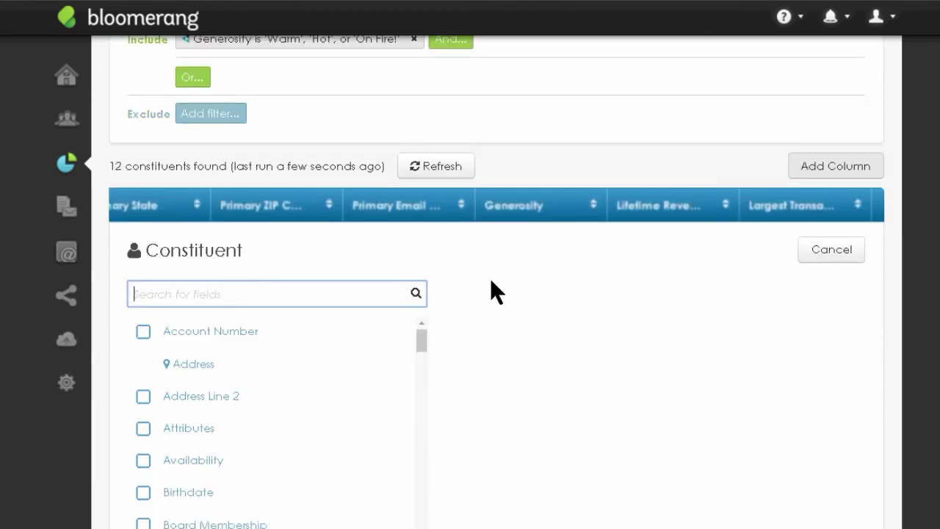
{"action": "type", "text": "latest"}
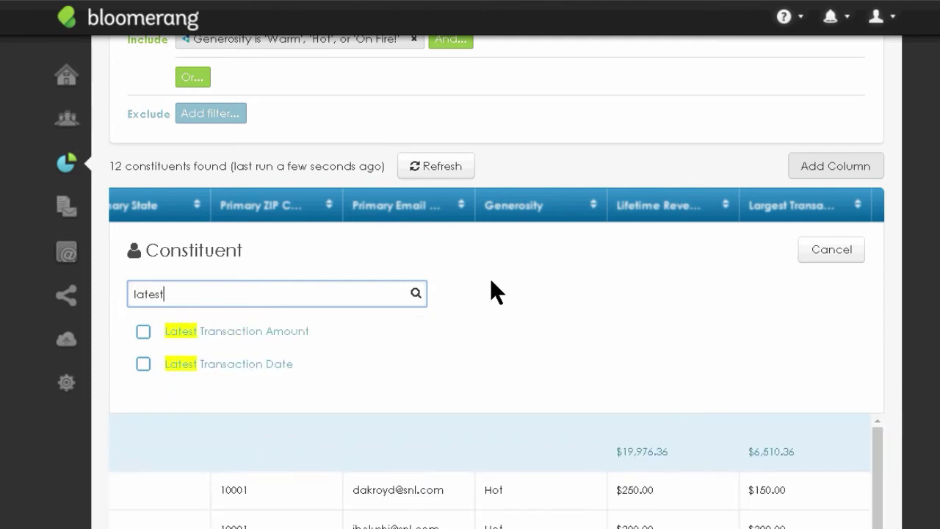
{"action": "left_click", "coordinate": [148, 368]}
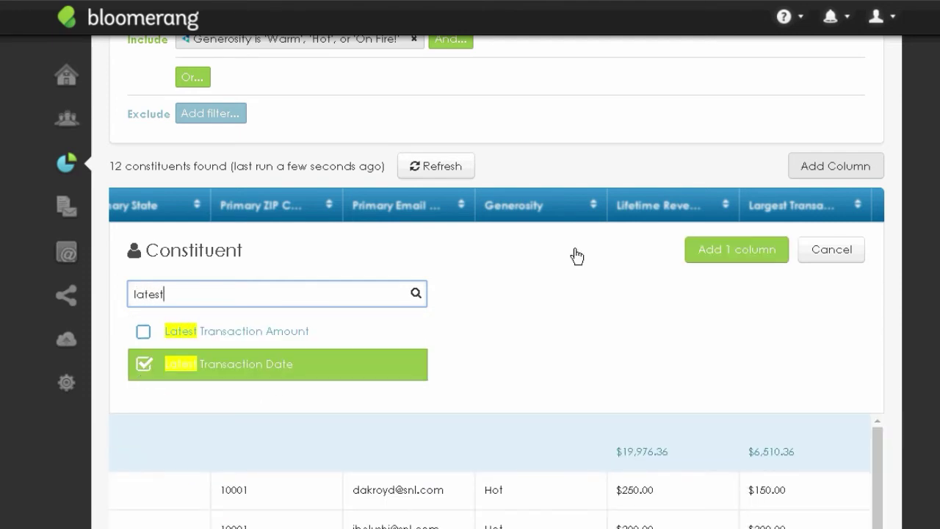
{"action": "left_click", "coordinate": [723, 250]}
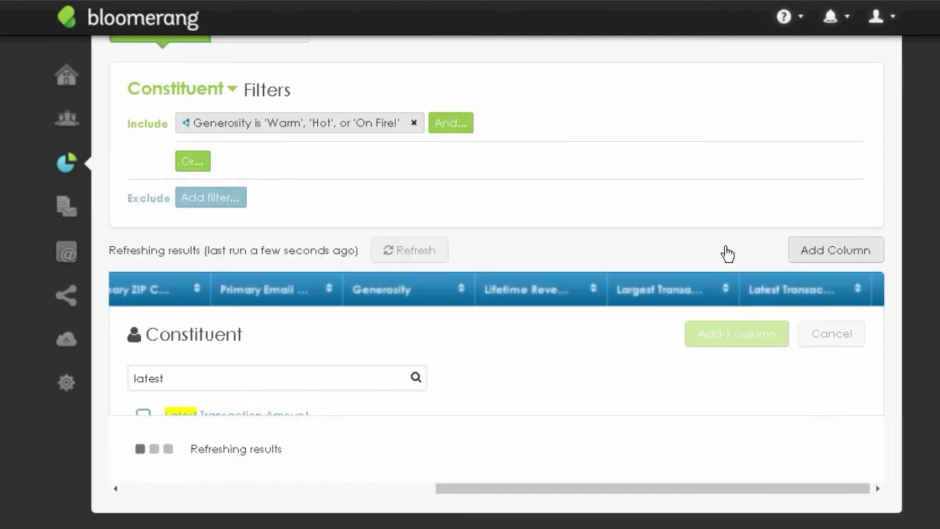
Step: Examine the listed constituents' generosity, lifetime revenue, largest transaction and latest transaction date, along with their names and addresses
{"action": "scroll", "coordinate": [775, 441], "scroll_direction": "down", "scroll_amount": 2}
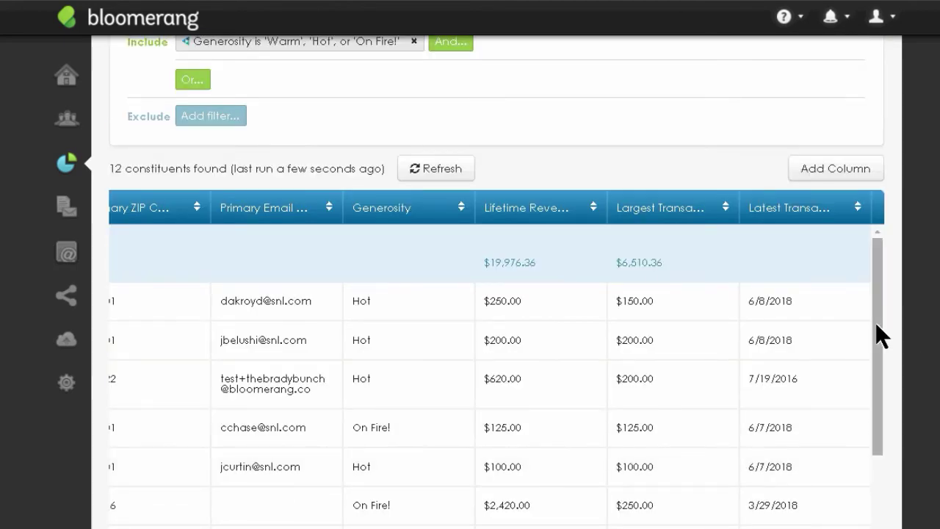
{"action": "left_click_drag", "start_coordinate": [875, 336], "coordinate": [871, 356]}
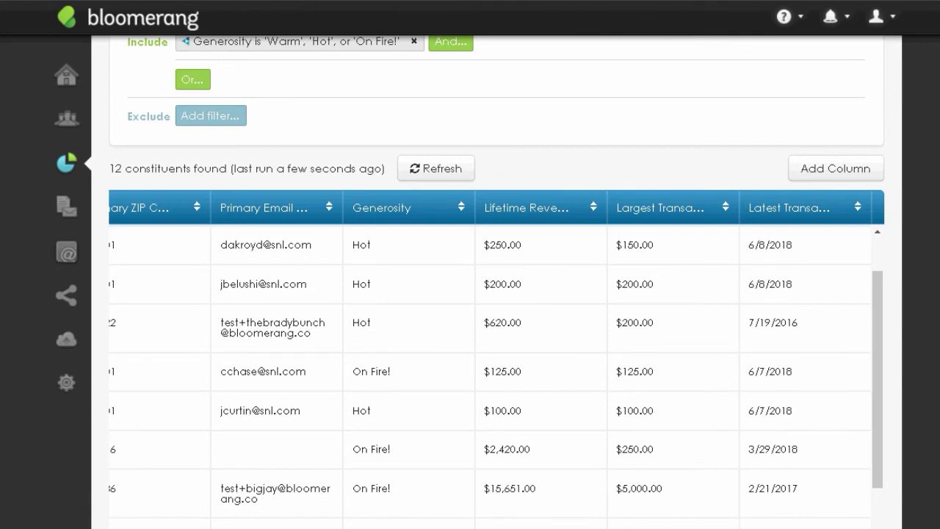
{"action": "scroll", "coordinate": [496, 293], "scroll_direction": "up", "scroll_amount": 3}
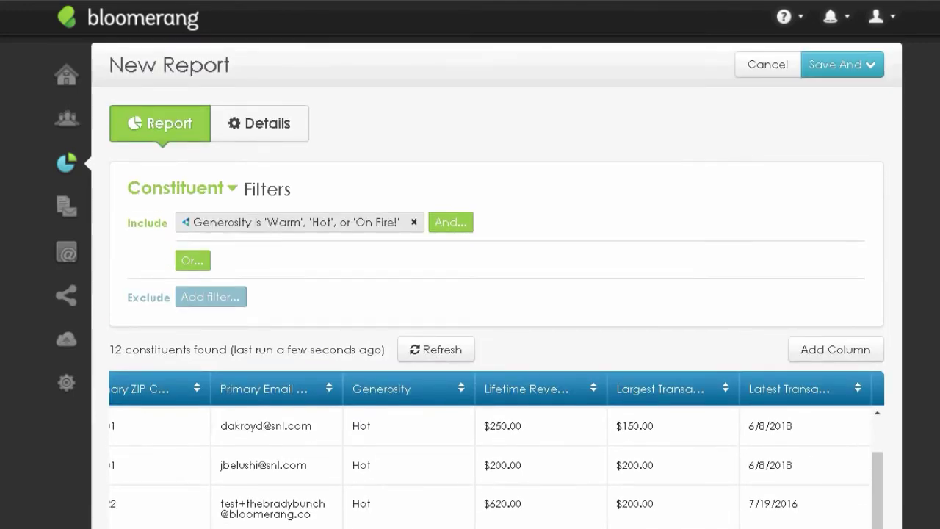
{"action": "scroll", "coordinate": [923, 223], "scroll_direction": "up", "scroll_amount": 1}
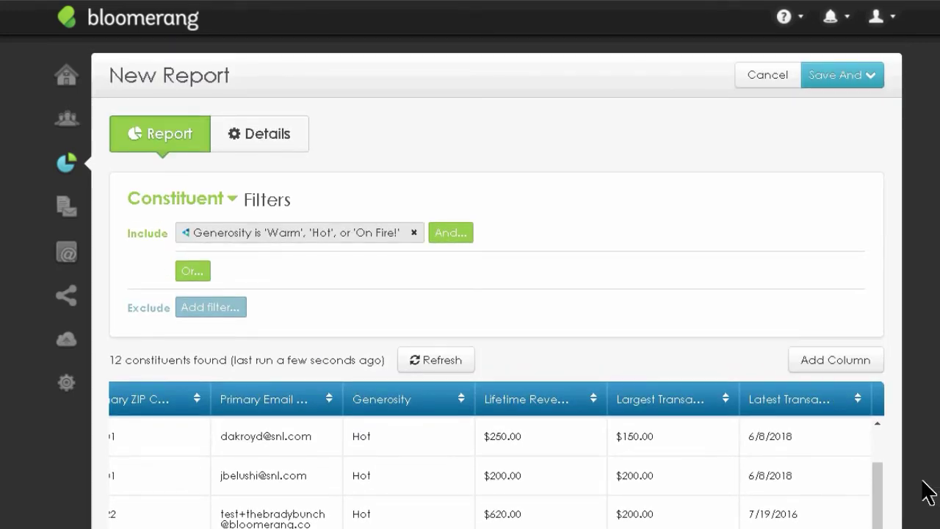
{"action": "left_click_drag", "start_coordinate": [879, 492], "coordinate": [878, 511]}
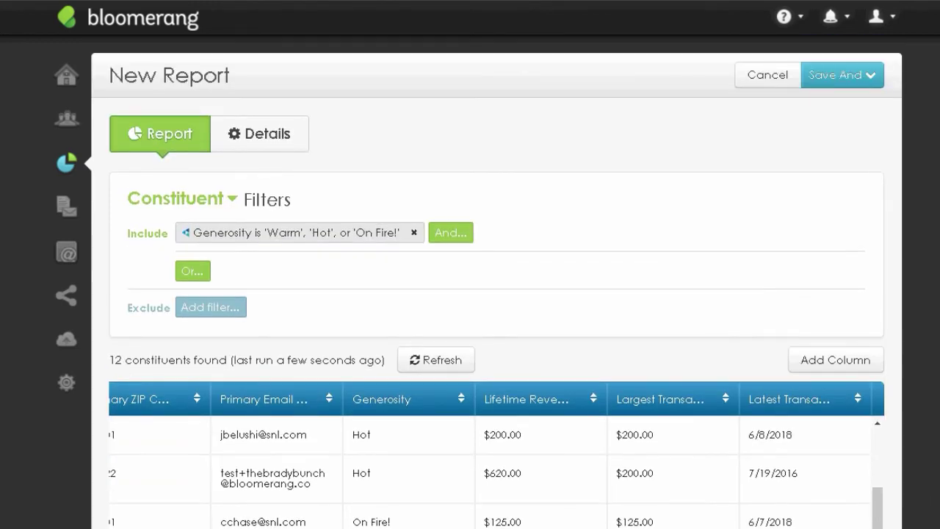
{"action": "scroll", "coordinate": [64, 59], "scroll_direction": "down", "scroll_amount": 2}
{"action": "scroll", "coordinate": [64, 59], "scroll_direction": "up", "scroll_amount": 1}
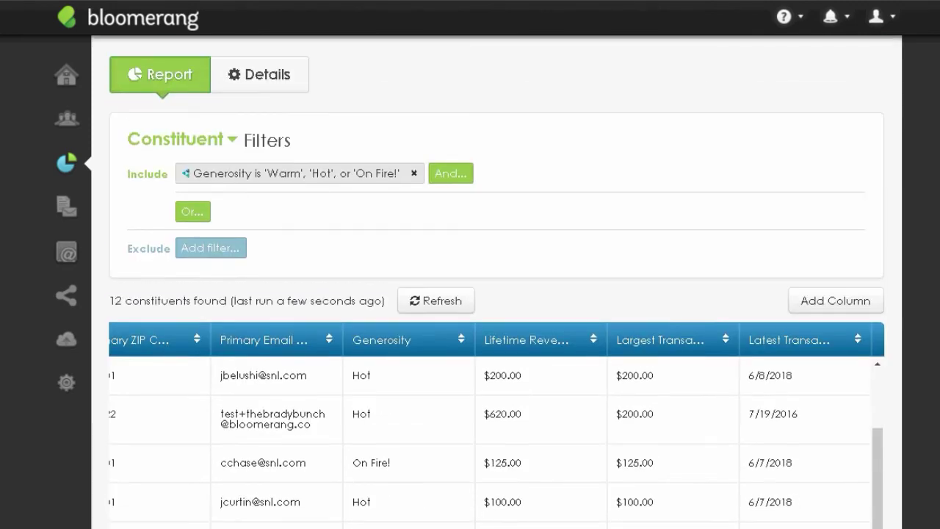
{"action": "scroll", "coordinate": [64, 59], "scroll_direction": "down", "scroll_amount": 1}
{"action": "scroll", "coordinate": [63, 59], "scroll_direction": "up", "scroll_amount": 1}
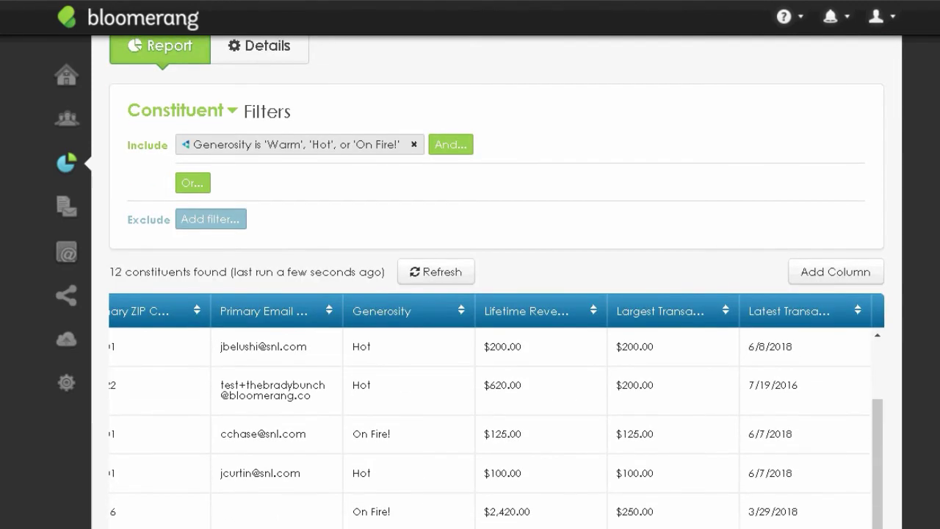
{"action": "scroll", "coordinate": [64, 59], "scroll_direction": "down", "scroll_amount": 1}
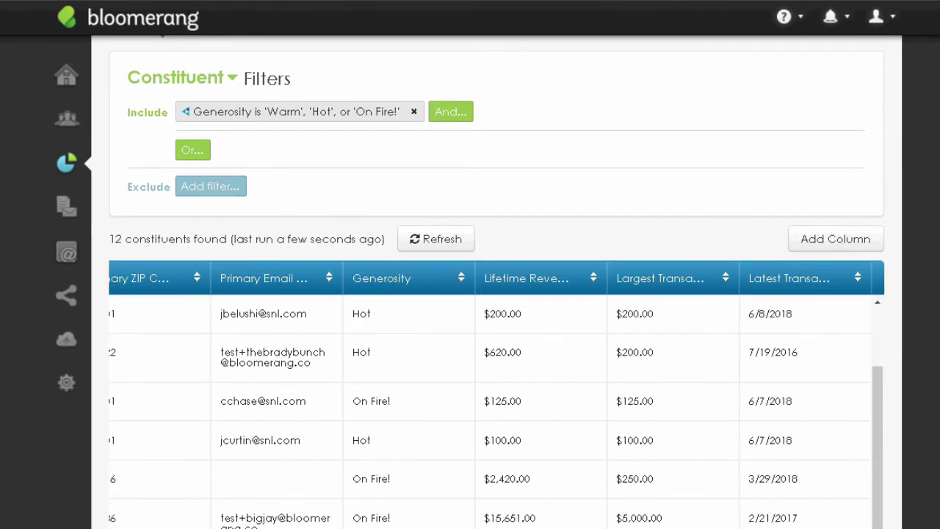
{"action": "scroll", "coordinate": [63, 59], "scroll_direction": "down", "scroll_amount": 1}
{"action": "scroll", "coordinate": [64, 59], "scroll_direction": "down", "scroll_amount": 3}
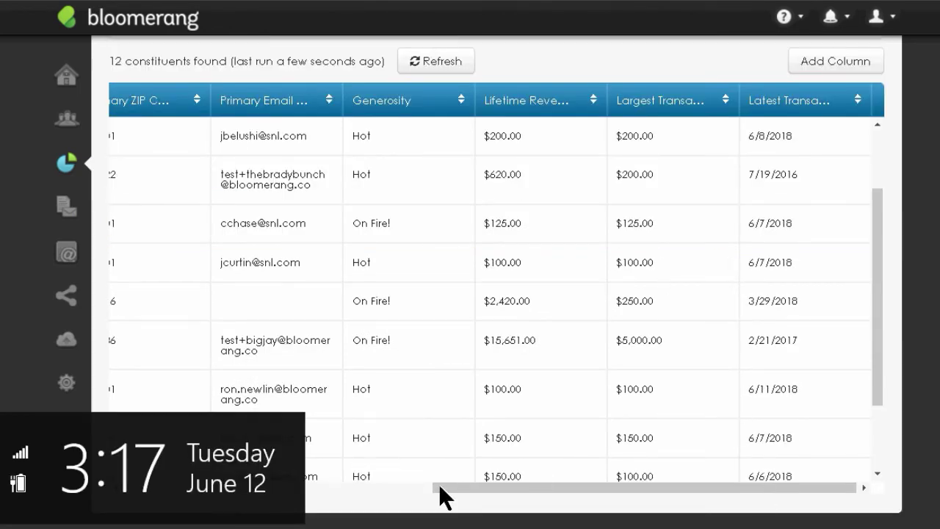
{"action": "left_click_drag", "start_coordinate": [456, 487], "coordinate": [124, 495]}
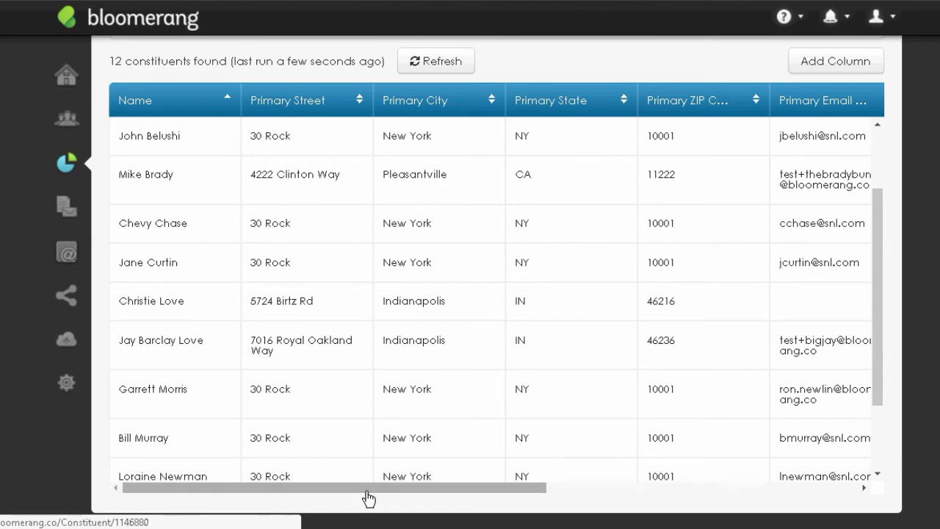
{"action": "left_click_drag", "start_coordinate": [375, 490], "coordinate": [279, 499]}
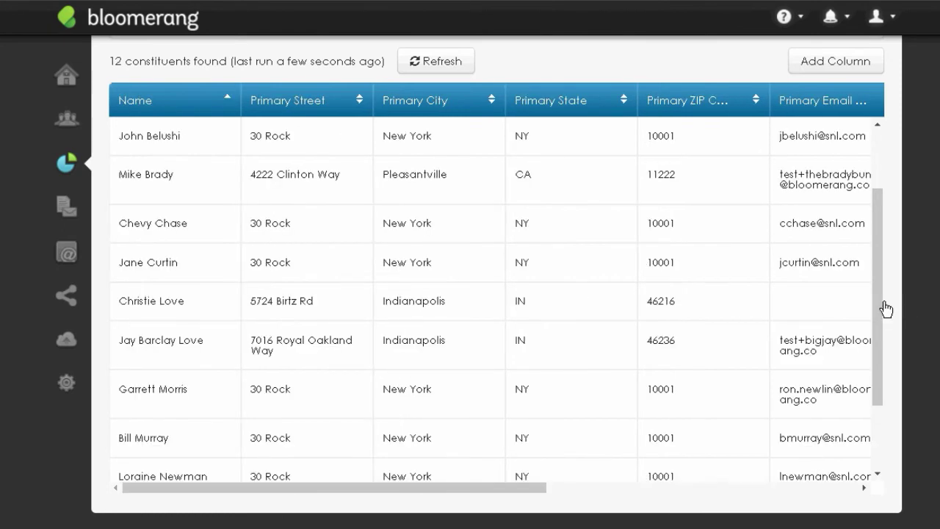
{"action": "left_click_drag", "start_coordinate": [879, 309], "coordinate": [875, 231]}
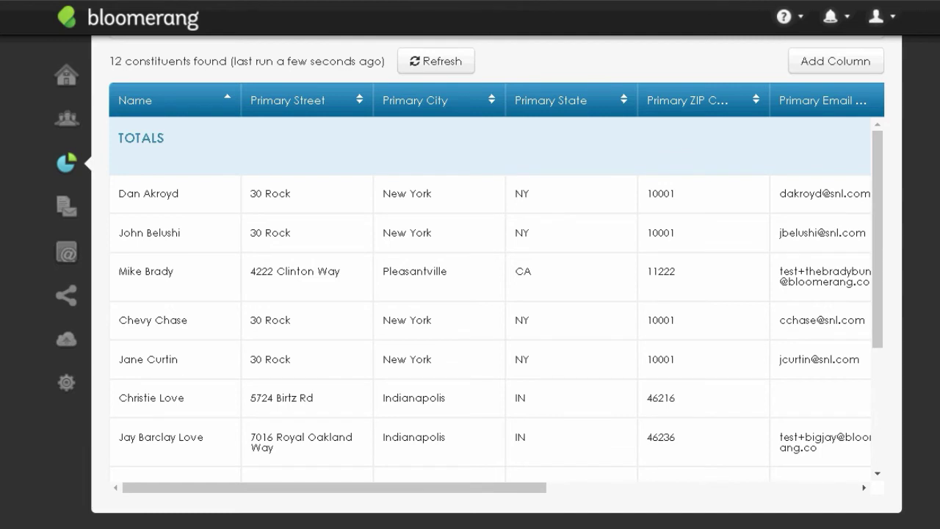
Step: Add a second Include condition to the report requiring Engagement Level to be Warm, Hot or On Fire!
{"action": "scroll", "coordinate": [497, 293], "scroll_direction": "up", "scroll_amount": 4}
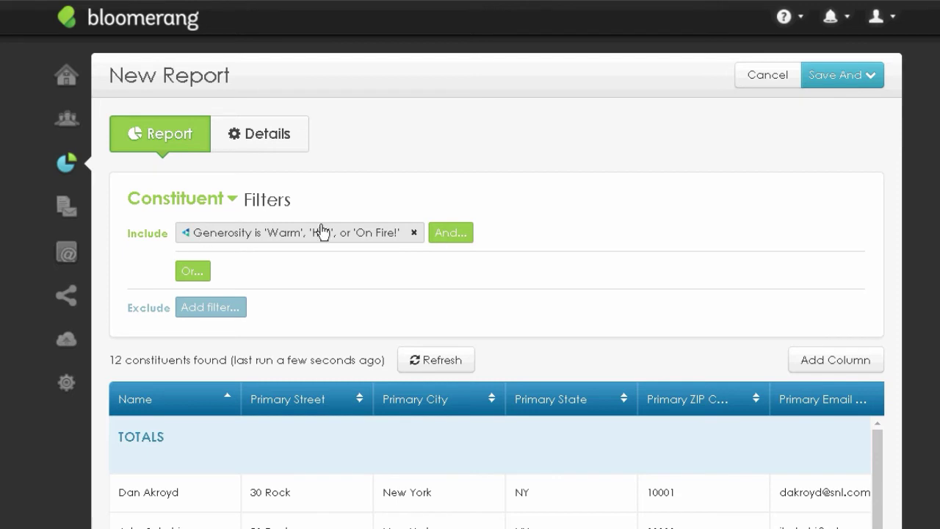
{"action": "left_click", "coordinate": [449, 234]}
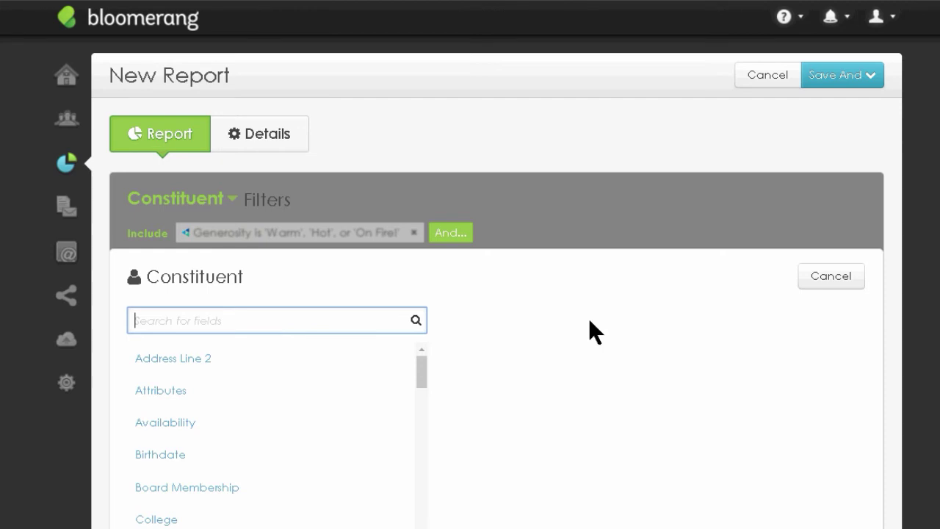
{"action": "type", "text": "eng"}
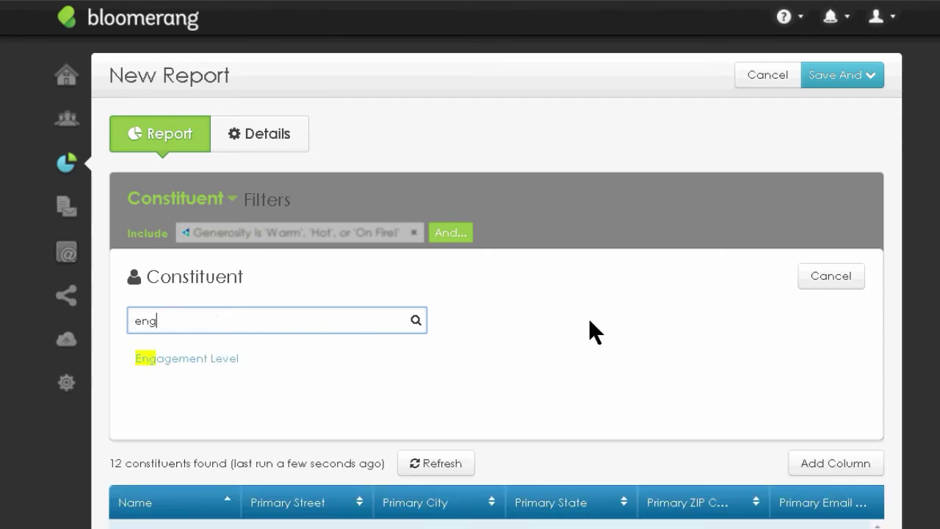
{"action": "left_click", "coordinate": [226, 358]}
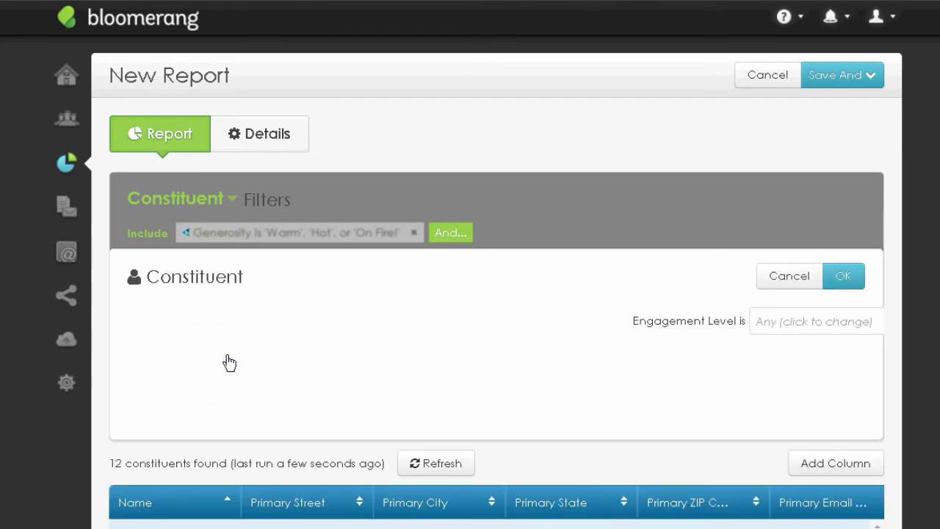
{"action": "left_click", "coordinate": [387, 323]}
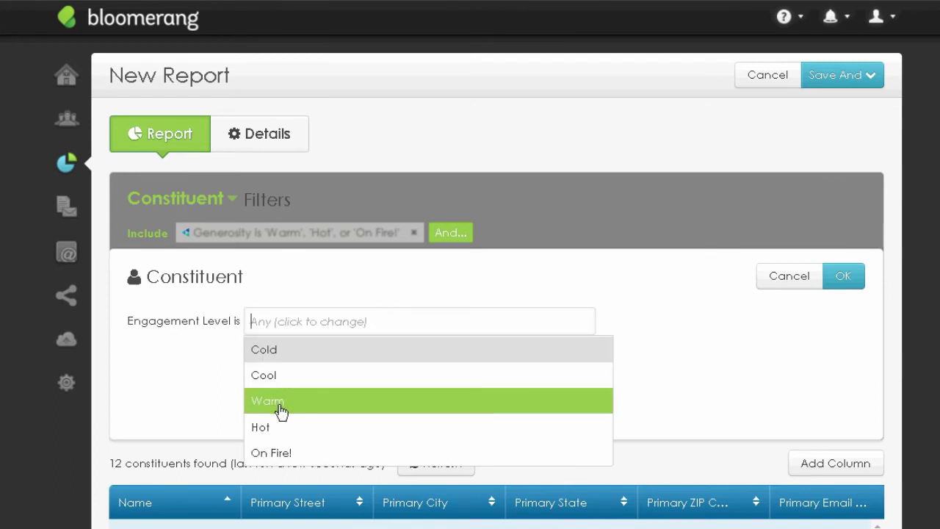
{"action": "left_click", "coordinate": [282, 412]}
{"action": "left_click", "coordinate": [357, 336]}
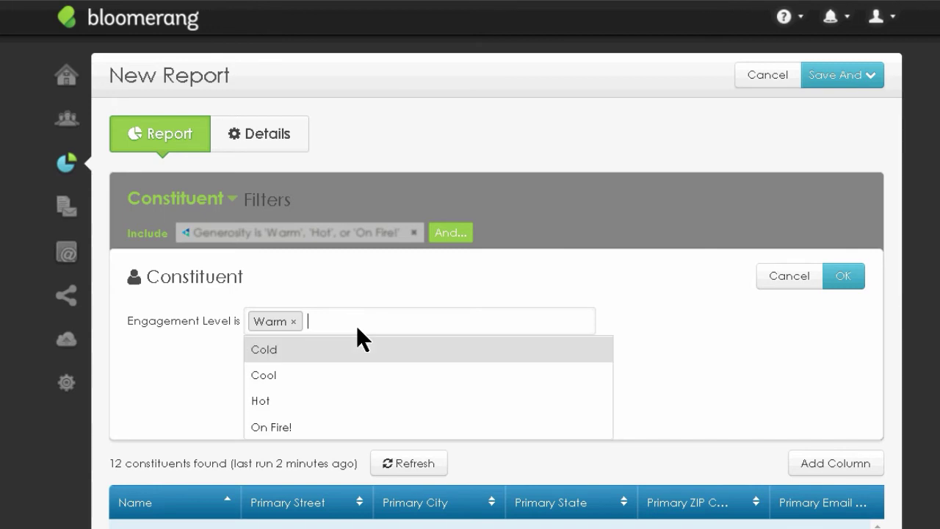
{"action": "left_click", "coordinate": [258, 413]}
{"action": "left_click", "coordinate": [389, 326]}
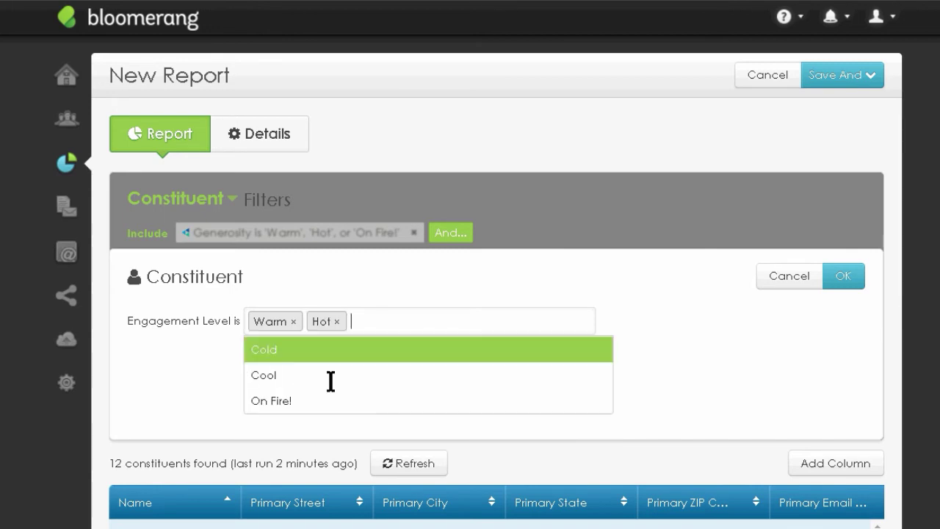
{"action": "left_click", "coordinate": [295, 411]}
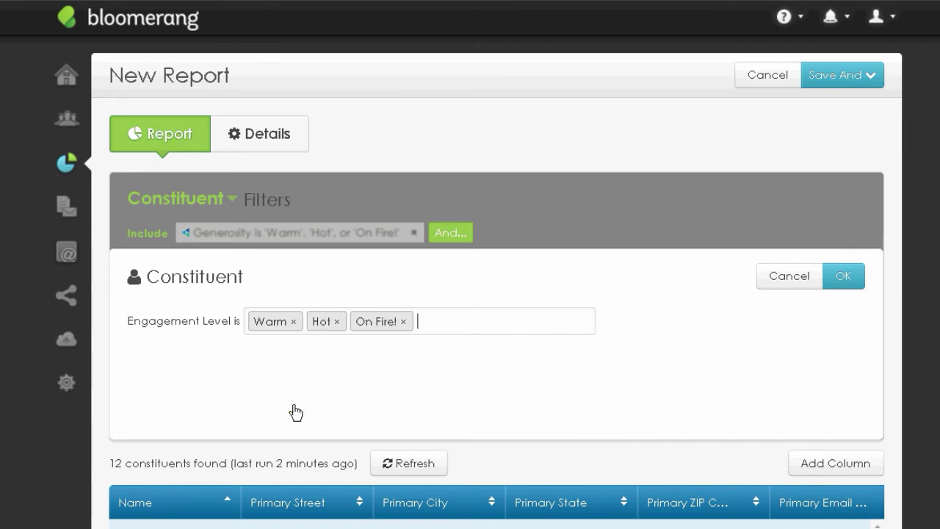
{"action": "left_click", "coordinate": [841, 279]}
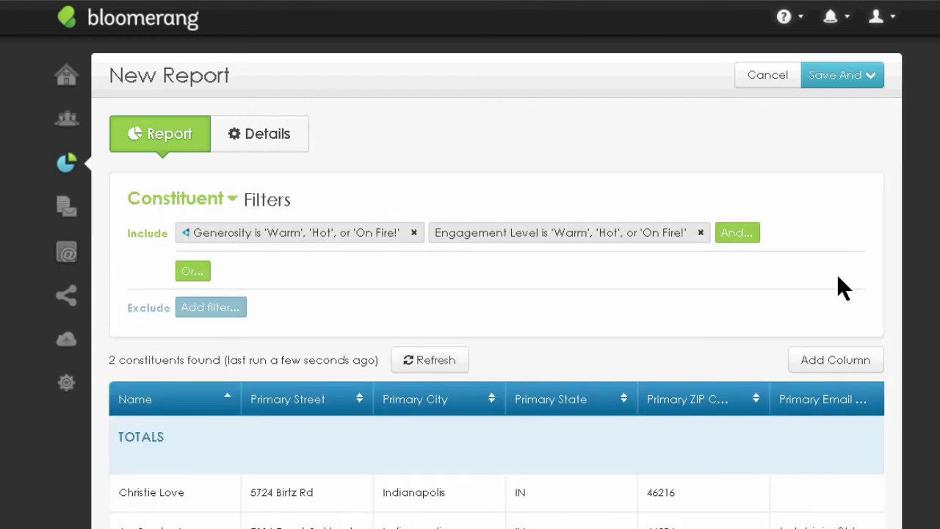
{"action": "scroll", "coordinate": [497, 282], "scroll_direction": "down", "scroll_amount": 2}
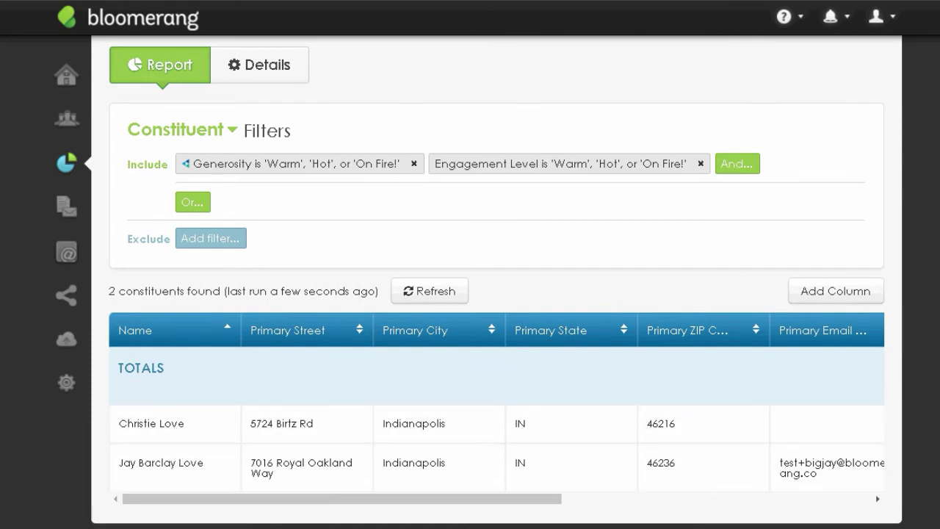
{"action": "scroll", "coordinate": [497, 282], "scroll_direction": "up", "scroll_amount": 1}
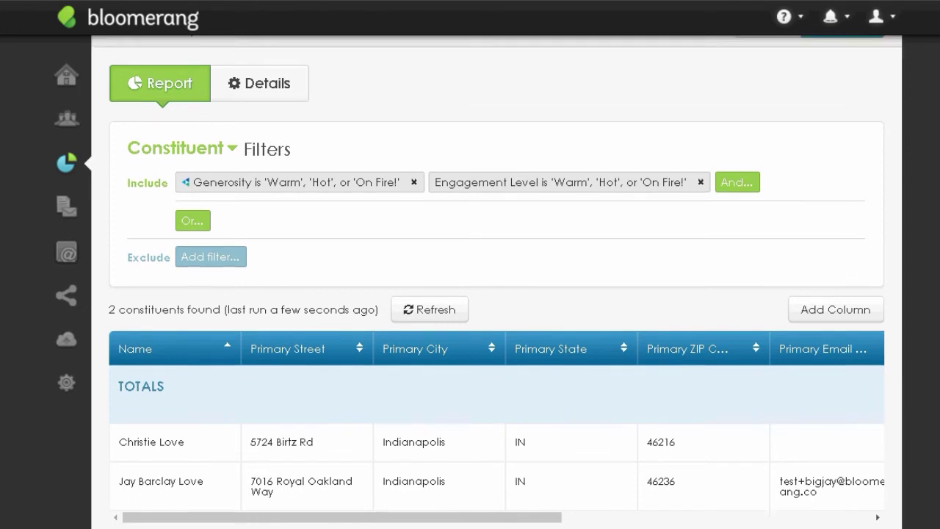
{"action": "scroll", "coordinate": [497, 282], "scroll_direction": "down", "scroll_amount": 1}
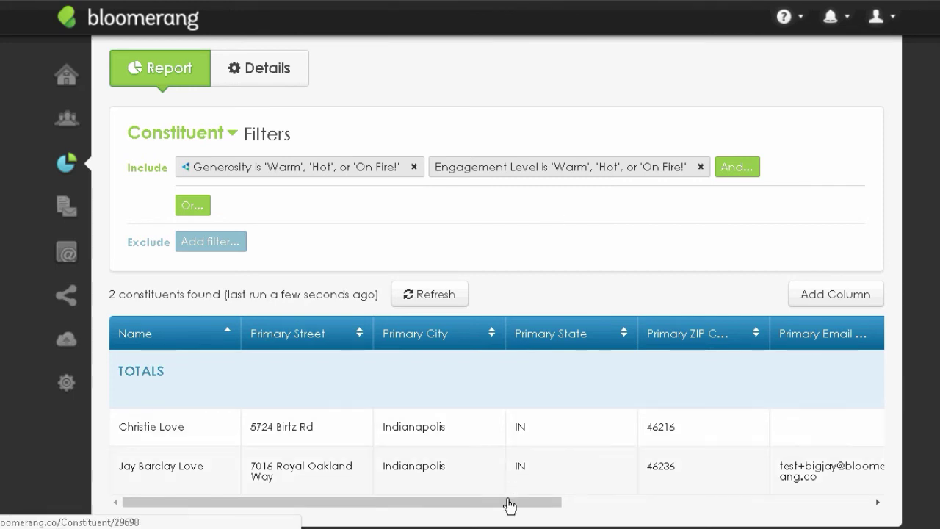
{"action": "left_click_drag", "start_coordinate": [507, 502], "coordinate": [461, 502]}
{"action": "left_click_drag", "start_coordinate": [512, 505], "coordinate": [478, 507]}
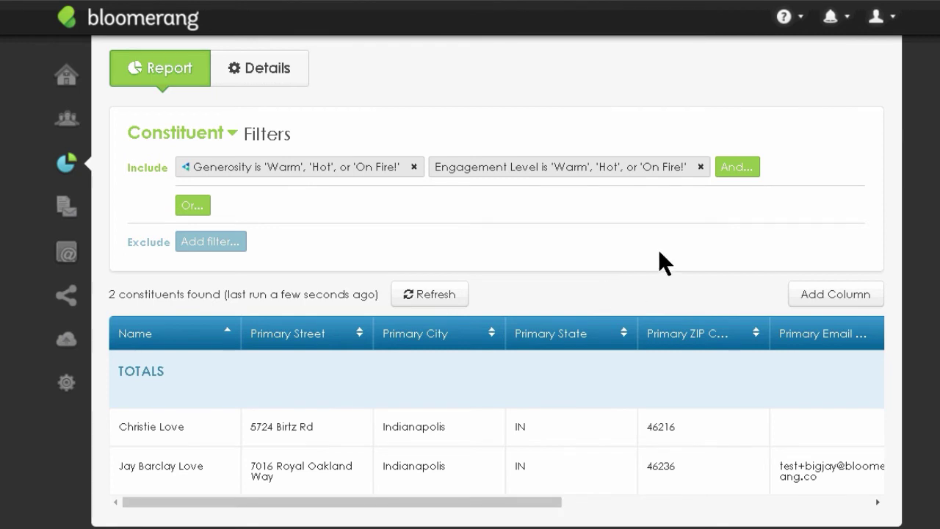
Step: Change the report's Engagement Level filter to Cold or Cool
{"action": "left_click", "coordinate": [626, 175]}
{"action": "left_click", "coordinate": [402, 255]}
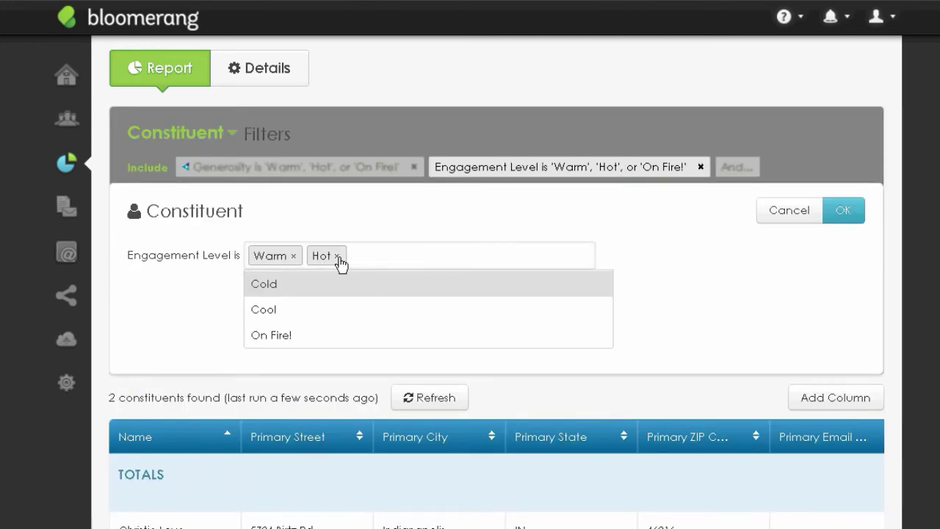
{"action": "left_click", "coordinate": [337, 255]}
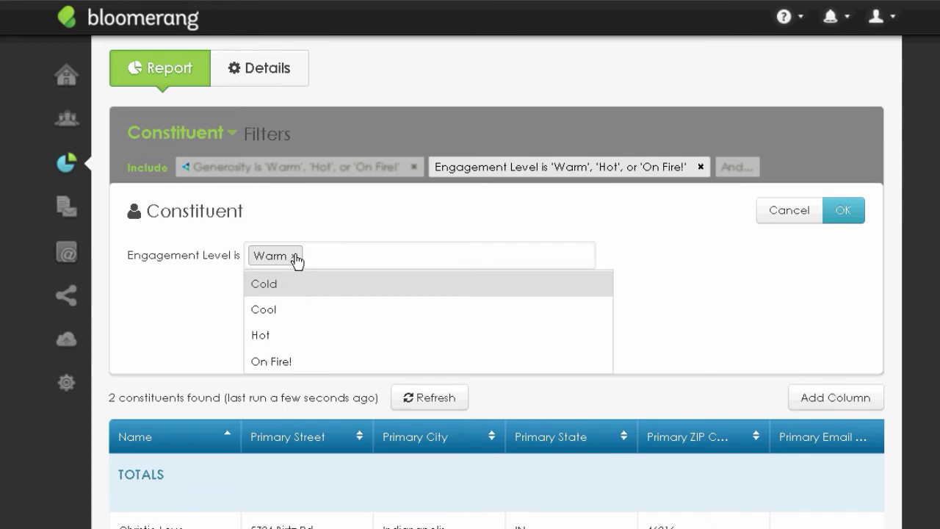
{"action": "left_click", "coordinate": [294, 256]}
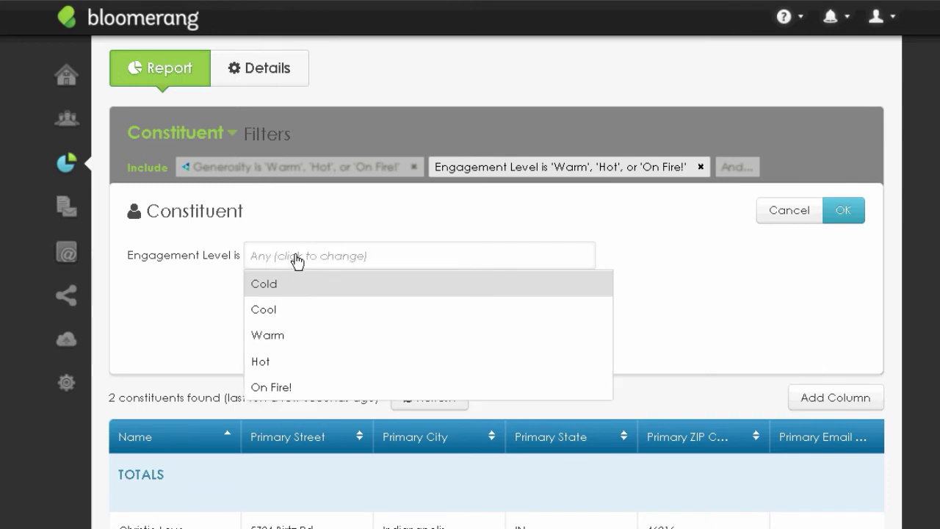
{"action": "left_click", "coordinate": [273, 292]}
{"action": "left_click", "coordinate": [315, 267]}
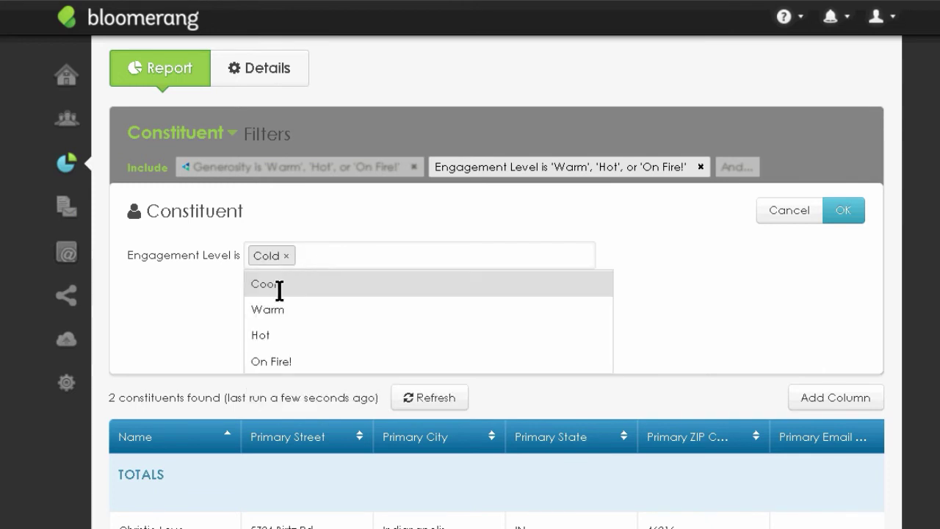
{"action": "left_click", "coordinate": [271, 287]}
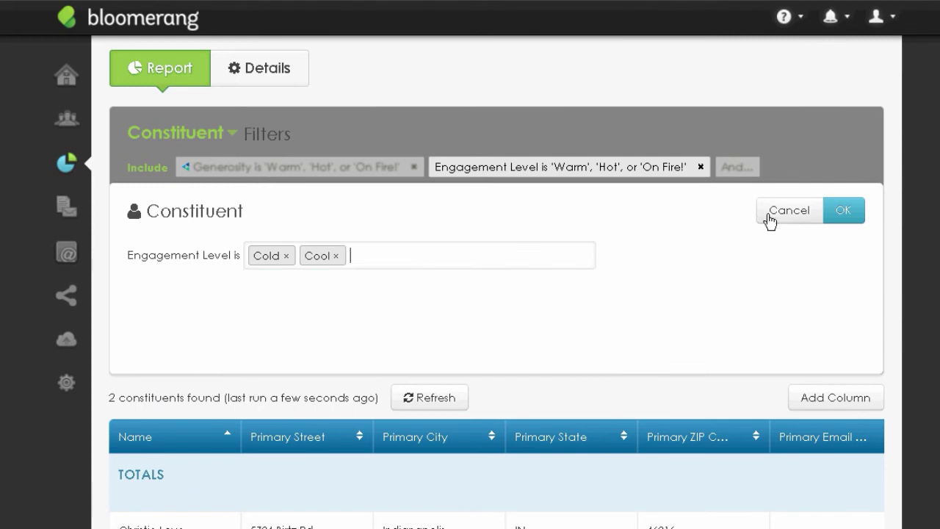
{"action": "left_click", "coordinate": [842, 213]}
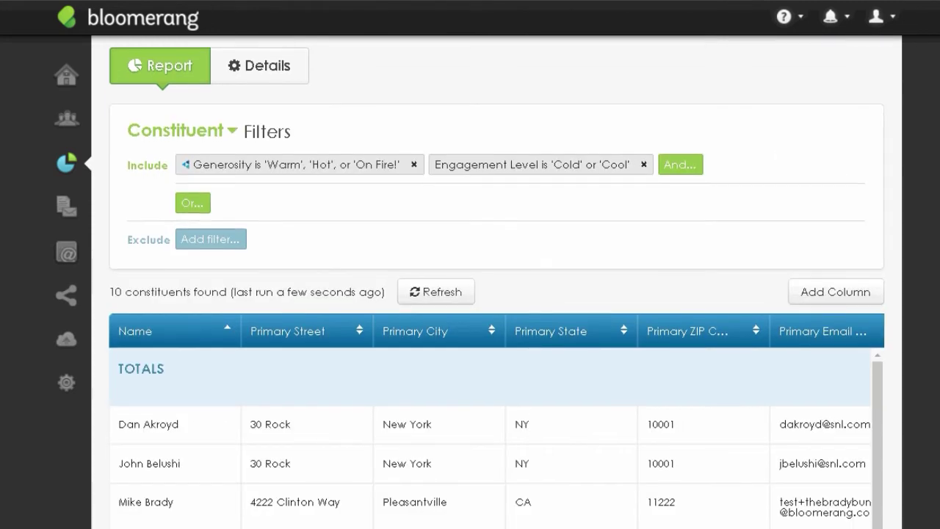
Step: Examine the less engaged prospects' contact details, generosity, lifetime revenue, largest transaction and latest transaction date
{"action": "scroll", "coordinate": [488, 293], "scroll_direction": "down", "scroll_amount": 1}
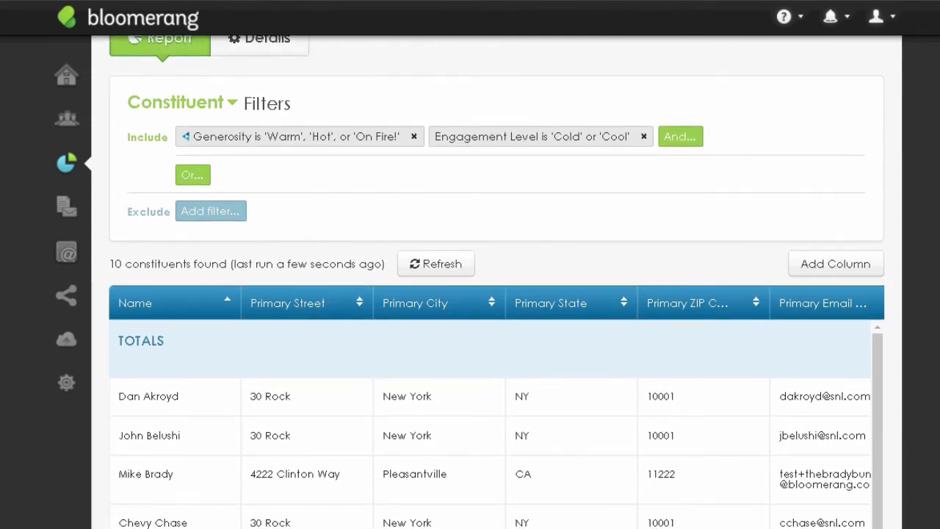
{"action": "scroll", "coordinate": [488, 294], "scroll_direction": "up", "scroll_amount": 1}
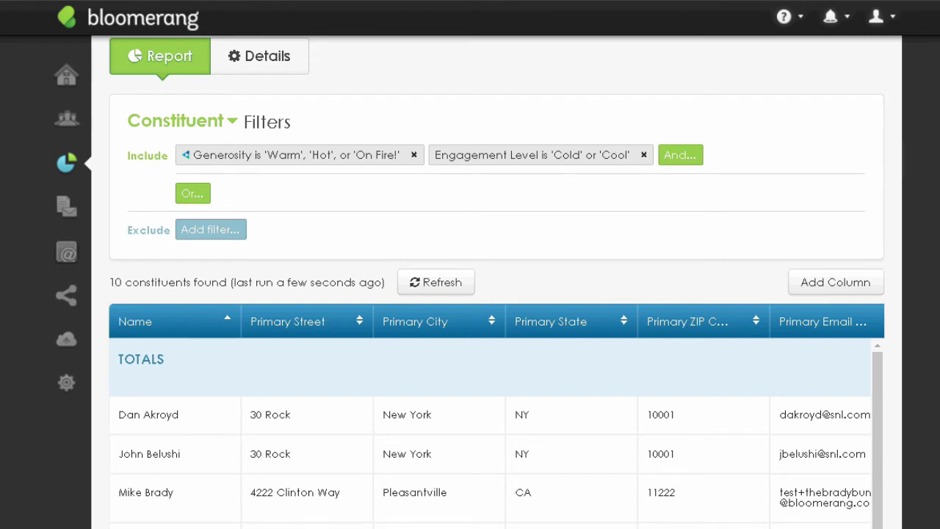
{"action": "scroll", "coordinate": [496, 283], "scroll_direction": "down", "scroll_amount": 1}
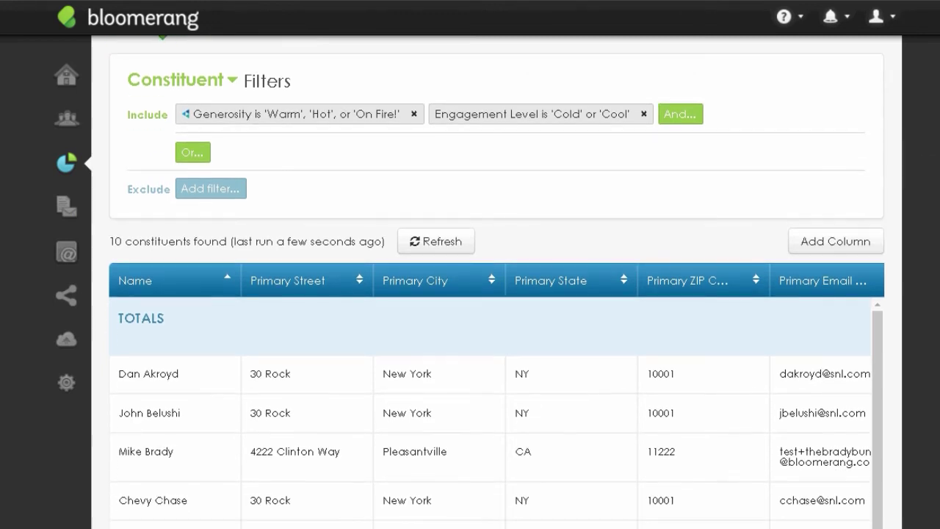
{"action": "scroll", "coordinate": [497, 469], "scroll_direction": "down", "scroll_amount": 4}
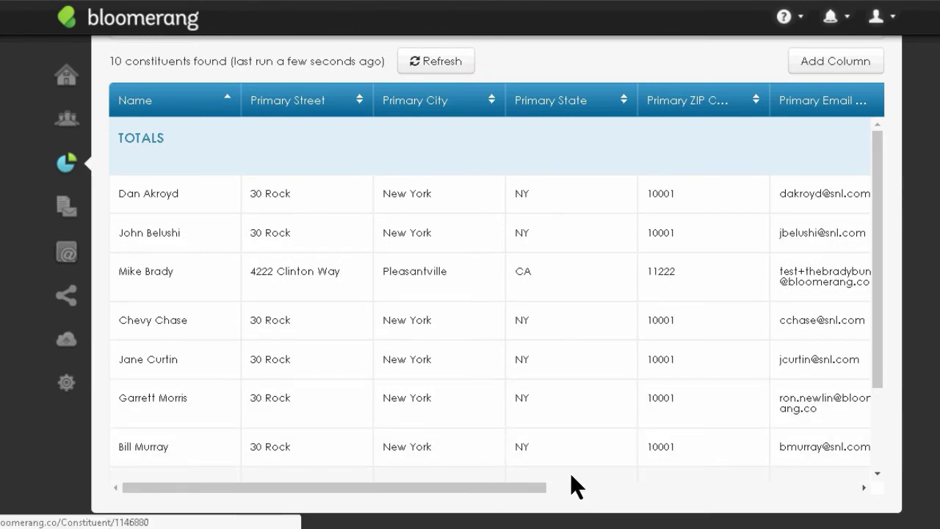
{"action": "left_click_drag", "start_coordinate": [518, 487], "coordinate": [855, 485]}
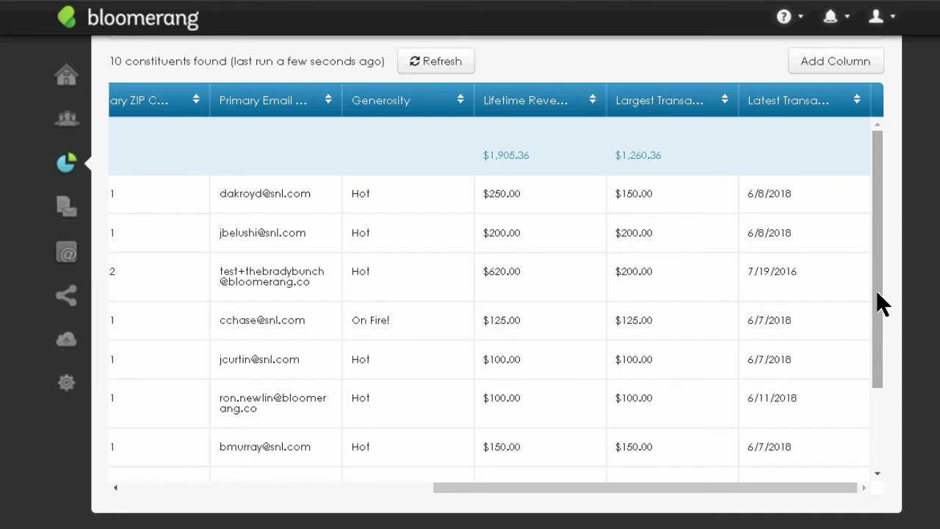
{"action": "left_click_drag", "start_coordinate": [876, 290], "coordinate": [881, 210]}
{"action": "left_click_drag", "start_coordinate": [768, 486], "coordinate": [497, 488]}
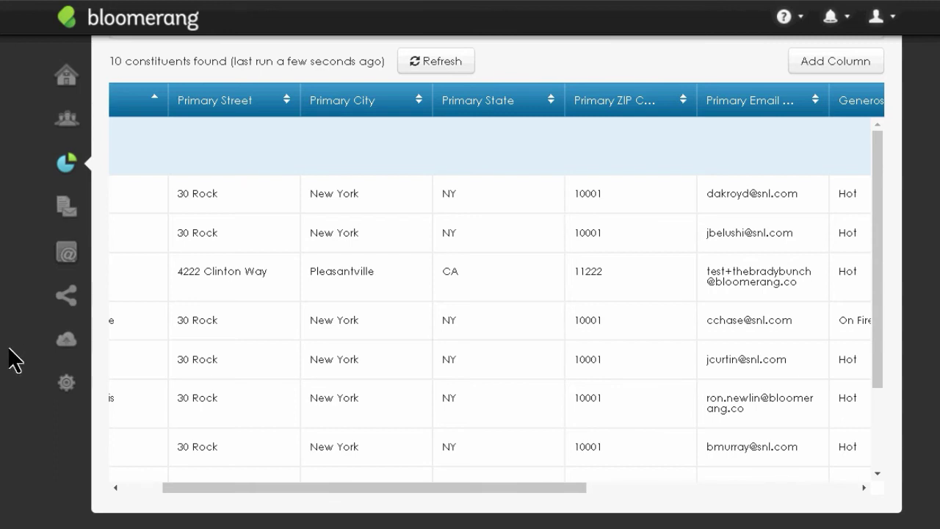
{"action": "left_click_drag", "start_coordinate": [381, 482], "coordinate": [252, 484]}
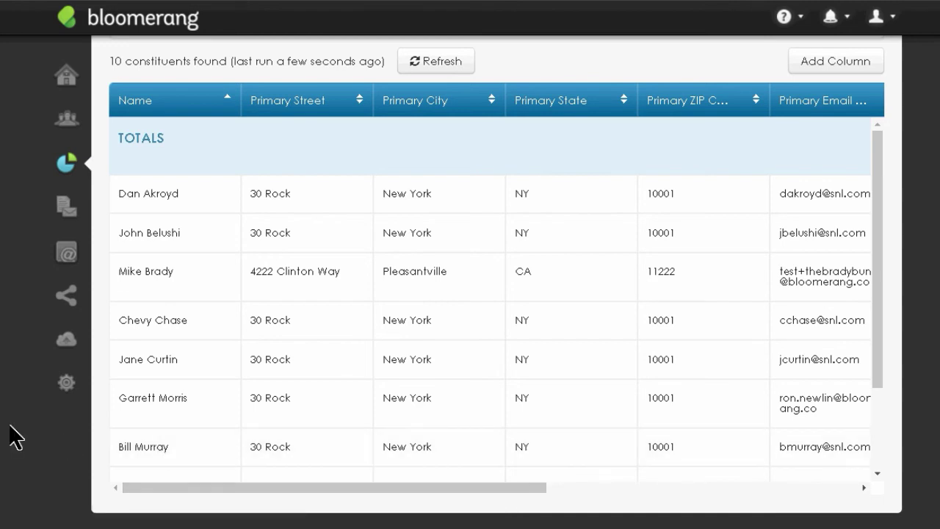
{"action": "left_click_drag", "start_coordinate": [535, 486], "coordinate": [515, 483]}
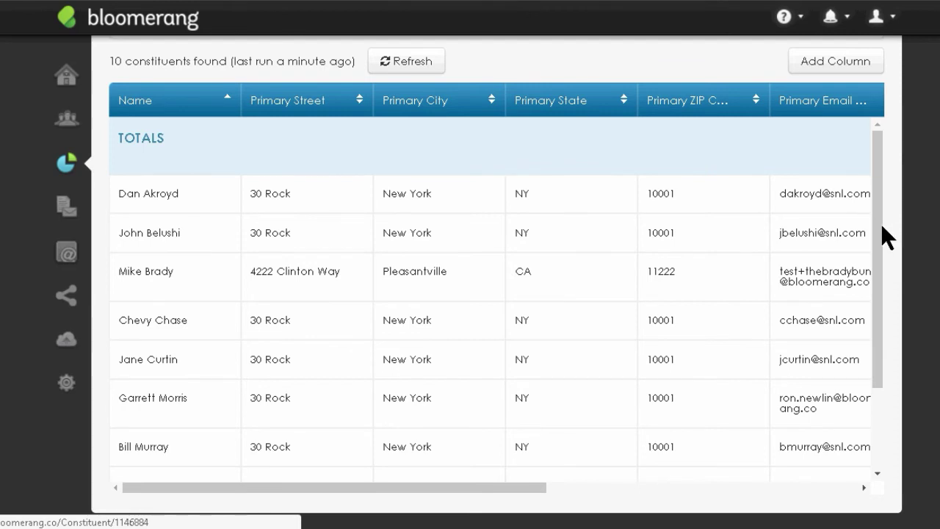
{"action": "scroll", "coordinate": [881, 223], "scroll_direction": "down", "scroll_amount": 3}
{"action": "scroll", "coordinate": [875, 265], "scroll_direction": "up", "scroll_amount": 3}
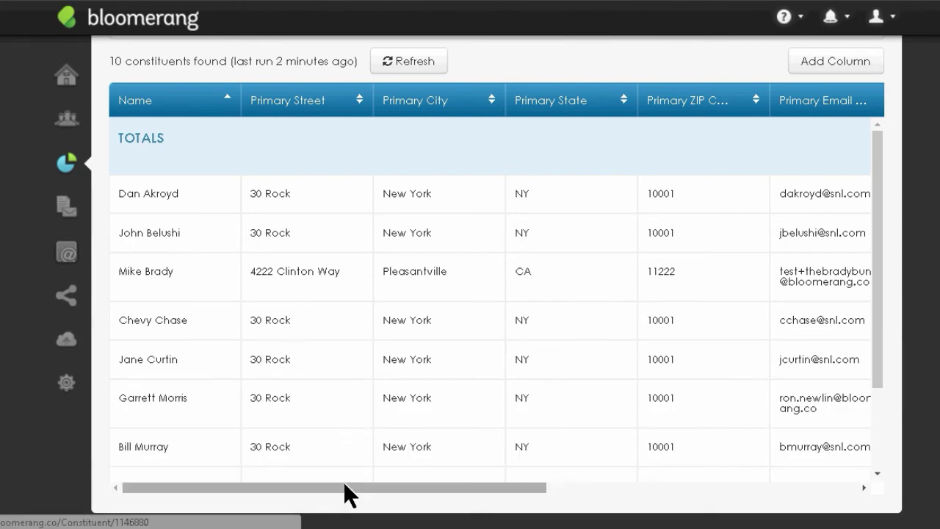
{"action": "left_click_drag", "start_coordinate": [343, 487], "coordinate": [252, 474]}
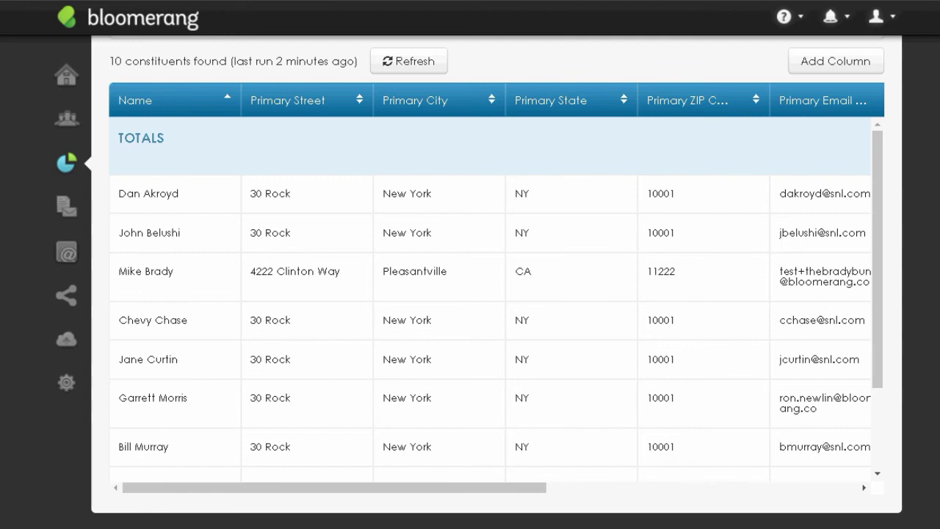
{"action": "left_click_drag", "start_coordinate": [317, 486], "coordinate": [262, 489]}
{"action": "left_click_drag", "start_coordinate": [183, 484], "coordinate": [151, 487]}
{"action": "key", "text": "super+c"}
Step: Leave the report without saving it and open the second recently viewed constituent's record
{"action": "left_click", "coordinate": [79, 86]}
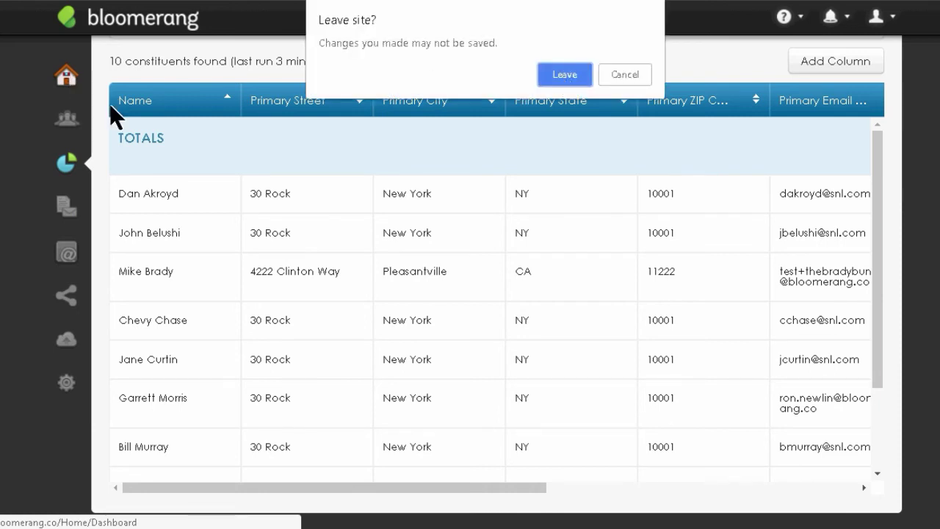
{"action": "left_click", "coordinate": [577, 72]}
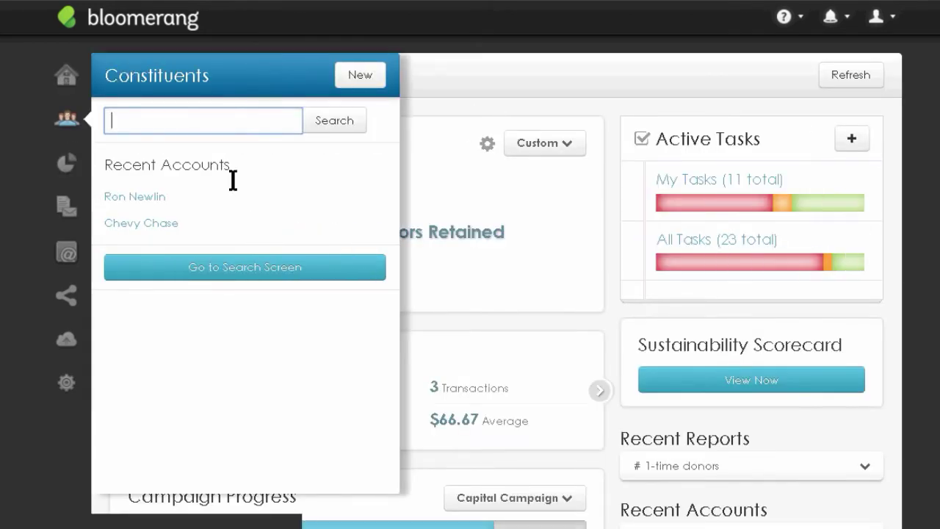
{"action": "left_click", "coordinate": [160, 222]}
Step: Start a new interaction for this constituent, dated 6/18/2018 with the subject "Lunched at Rotary Club"
{"action": "left_click", "coordinate": [843, 107]}
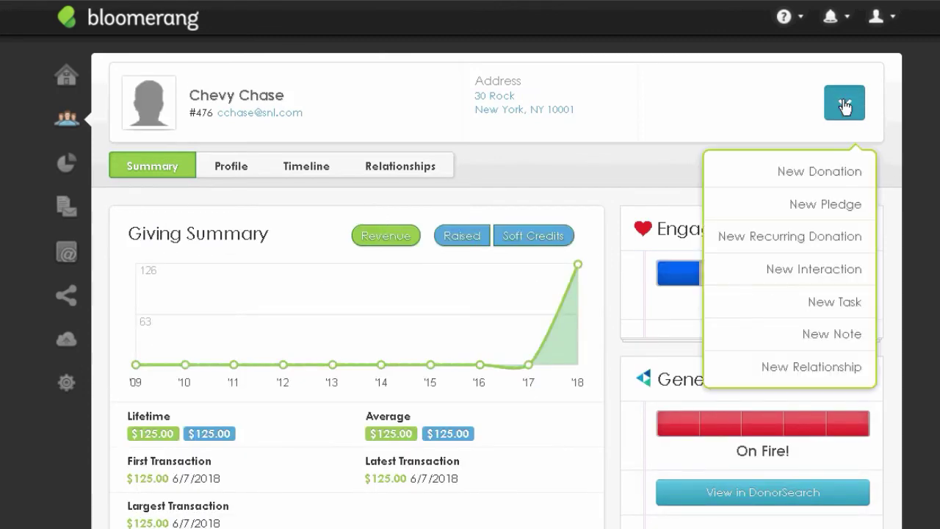
{"action": "left_click", "coordinate": [806, 286]}
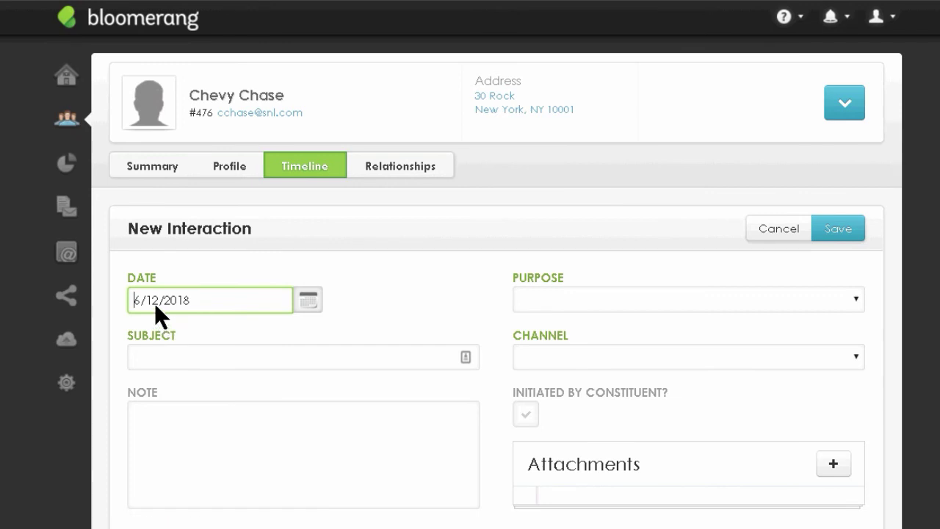
{"action": "left_click_drag", "start_coordinate": [151, 299], "coordinate": [160, 300]}
{"action": "type", "text": "8"}
{"action": "left_click", "coordinate": [180, 361]}
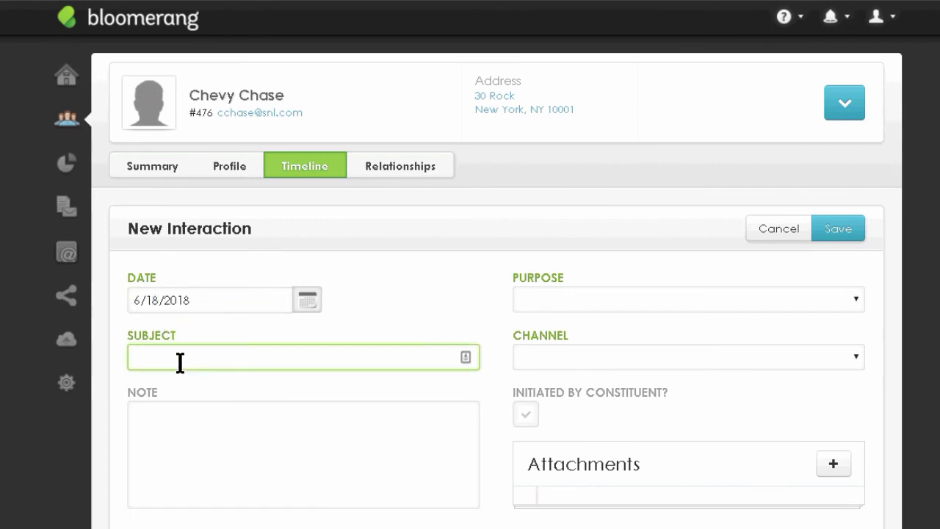
{"action": "type", "text": "Luncheon"}
{"action": "type", "text": " at Rotary "}
{"action": "type", "text": "Club"}
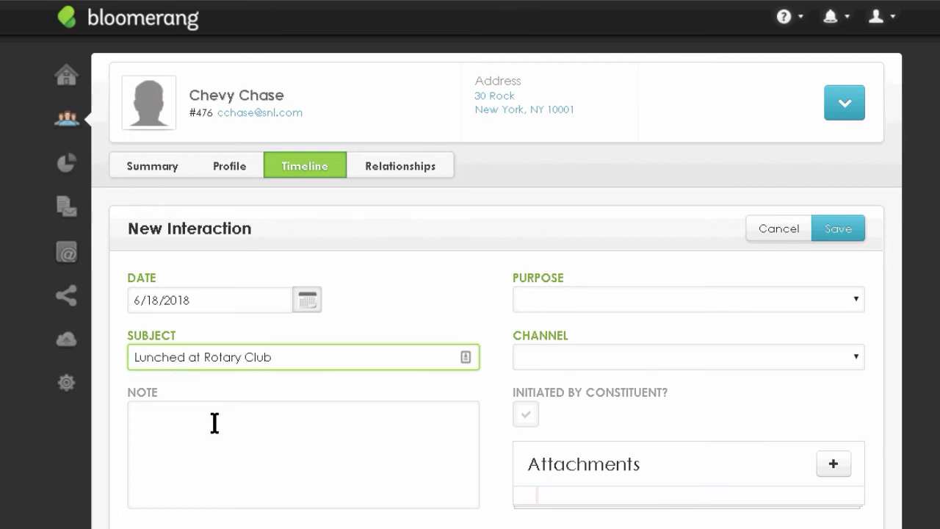
Step: Set the new interaction's purpose to Impact/Cultivation and its channel to In Person
{"action": "left_click", "coordinate": [640, 310]}
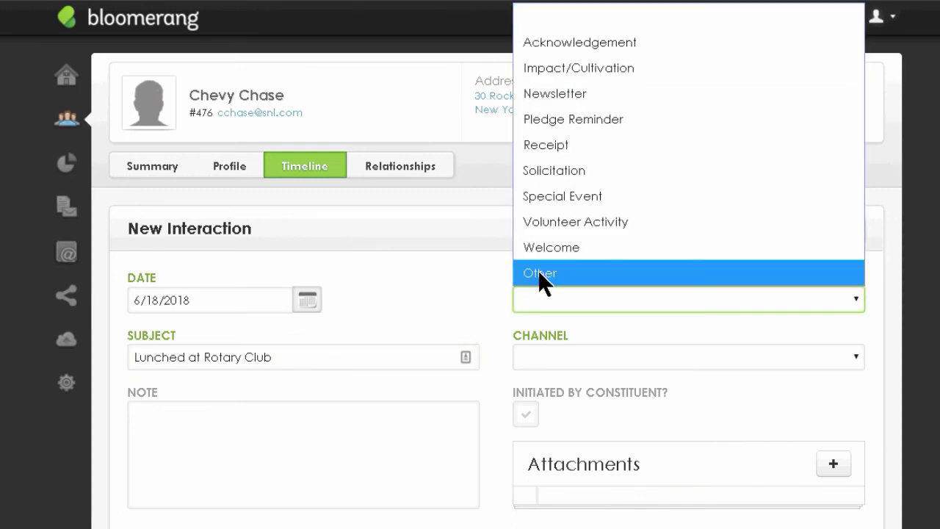
{"action": "left_click", "coordinate": [559, 69]}
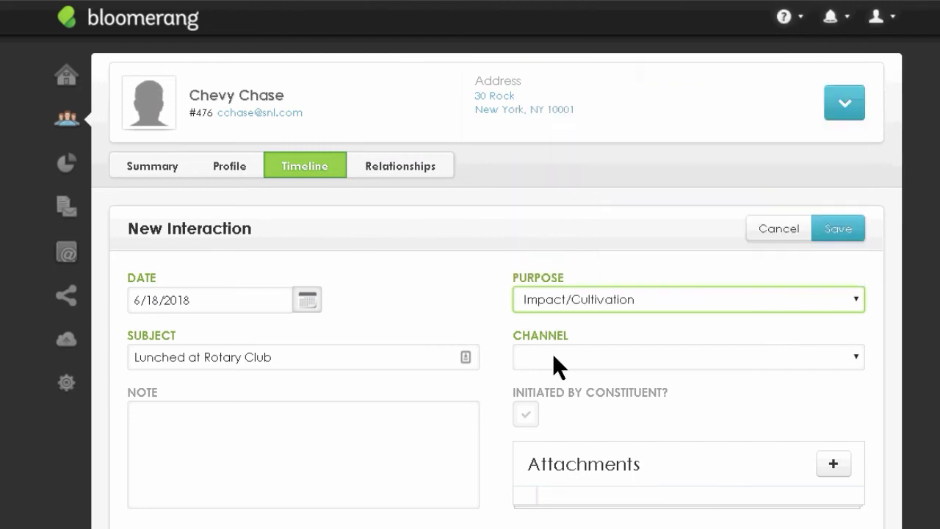
{"action": "left_click", "coordinate": [859, 361]}
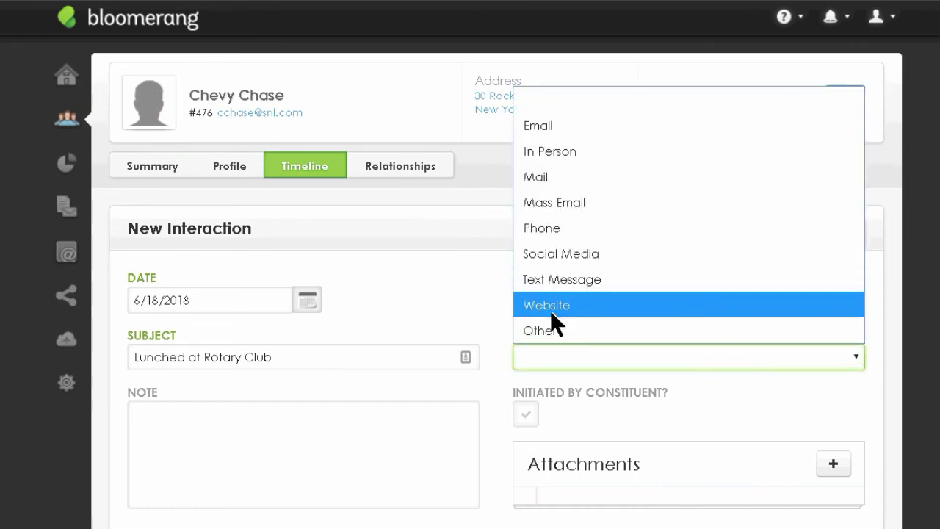
{"action": "left_click", "coordinate": [544, 152]}
Step: Enter the interaction note "Bragged for 10 minutes about the success of your Garden Party event,"
{"action": "left_click", "coordinate": [383, 456]}
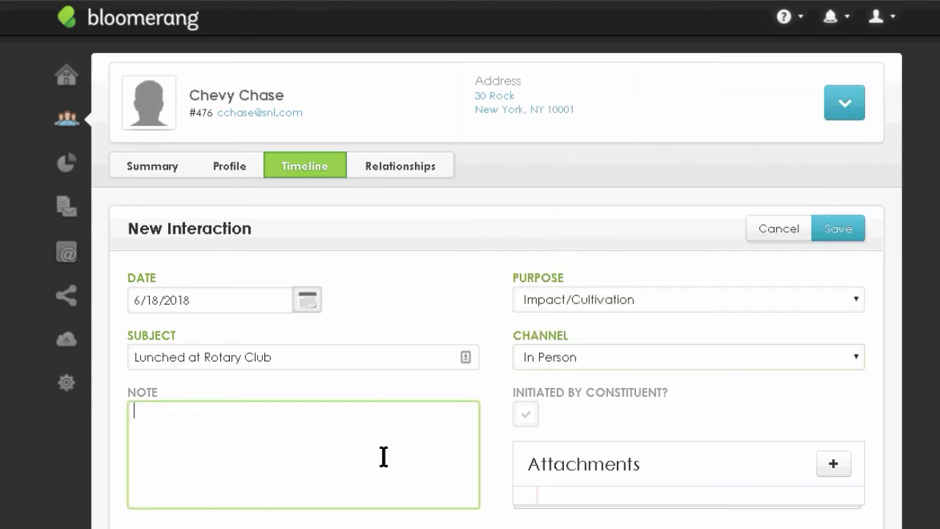
{"action": "type", "text": "Bragged for 10 m"}
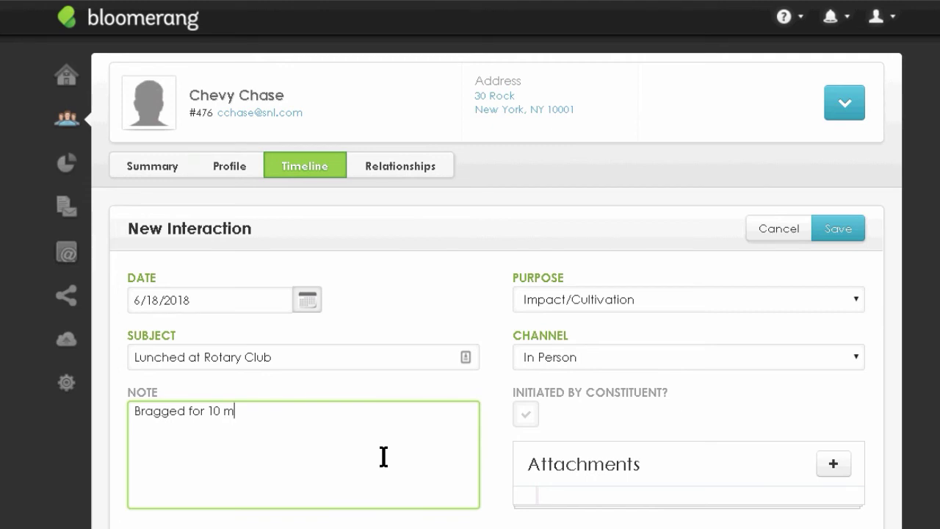
{"action": "type", "text": "inutes about the success"}
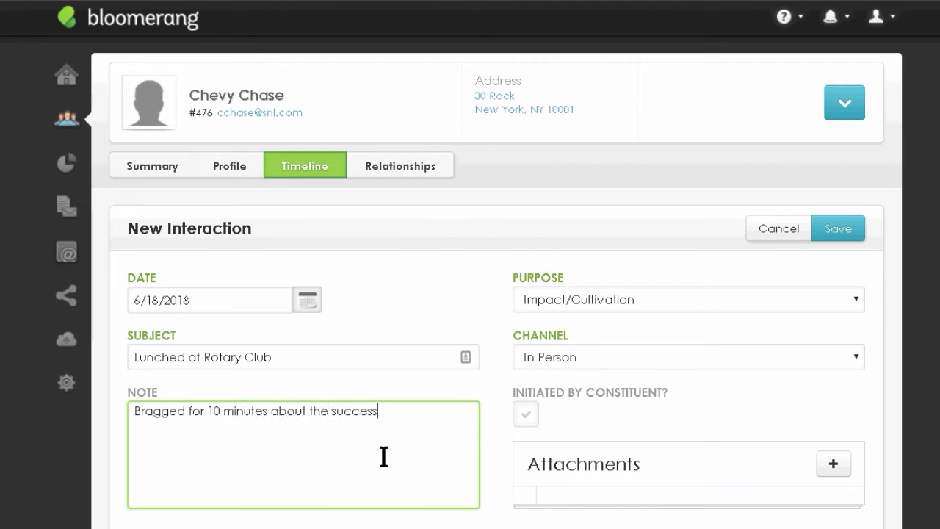
{"action": "type", "text": " of your Garden Party "}
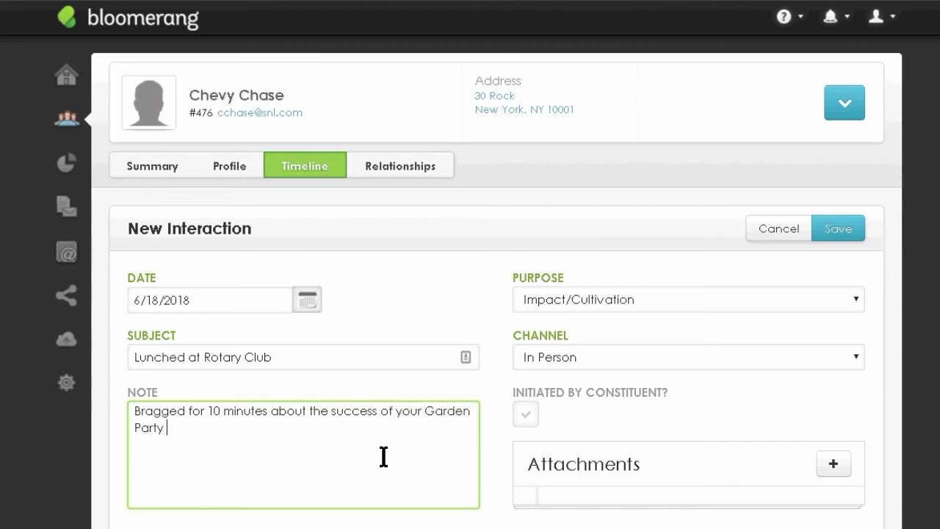
{"action": "type", "text": "event,"}
Step: Set the Personal Cultivation Plan's next stage to Permission to Ask and save the interaction
{"action": "scroll", "coordinate": [497, 294], "scroll_direction": "down", "scroll_amount": 2}
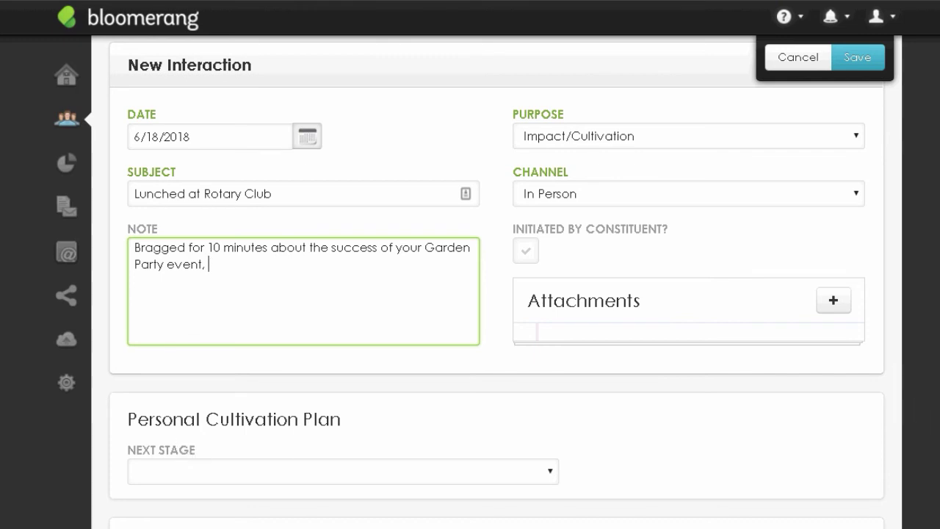
{"action": "scroll", "coordinate": [516, 279], "scroll_direction": "down", "scroll_amount": 1}
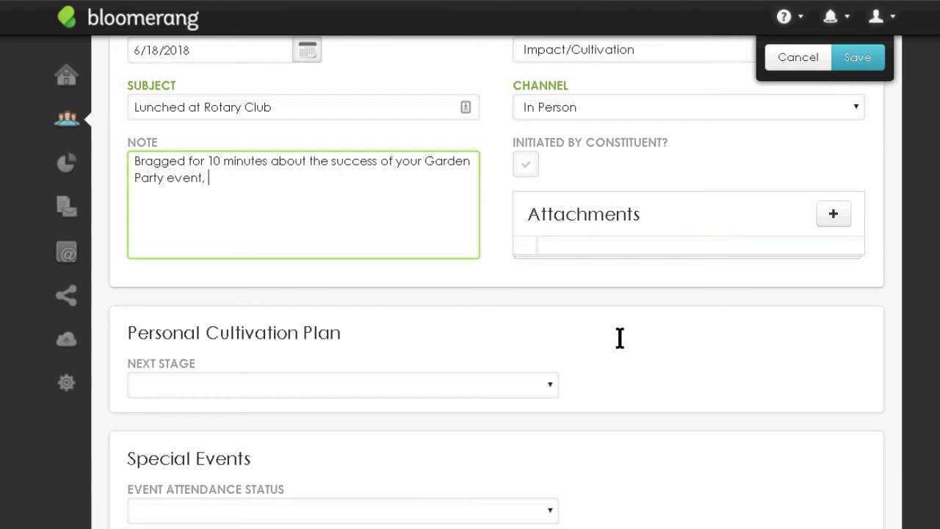
{"action": "left_click", "coordinate": [550, 389]}
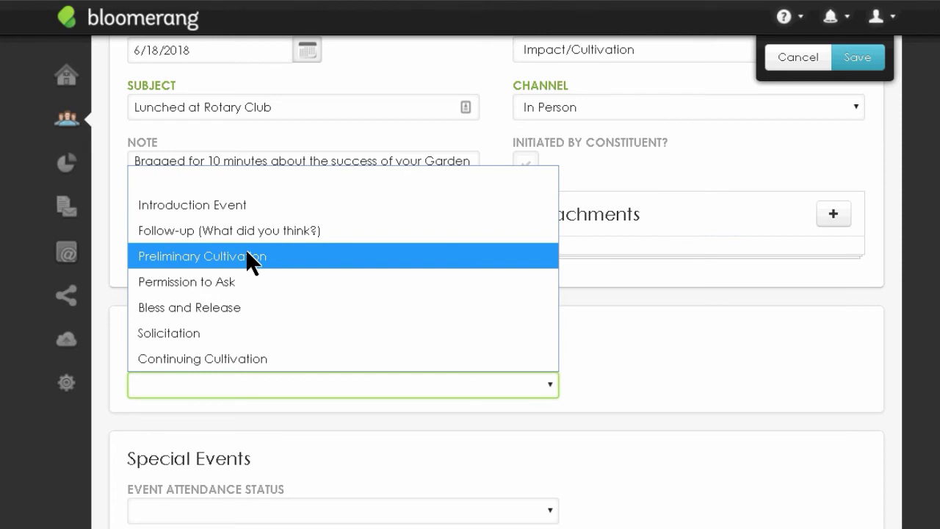
{"action": "left_click", "coordinate": [221, 282]}
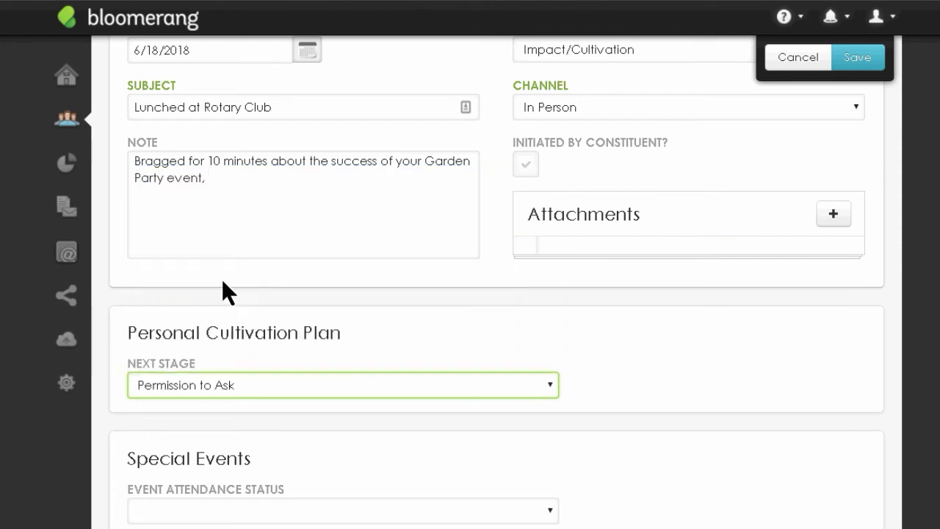
{"action": "left_click", "coordinate": [350, 382]}
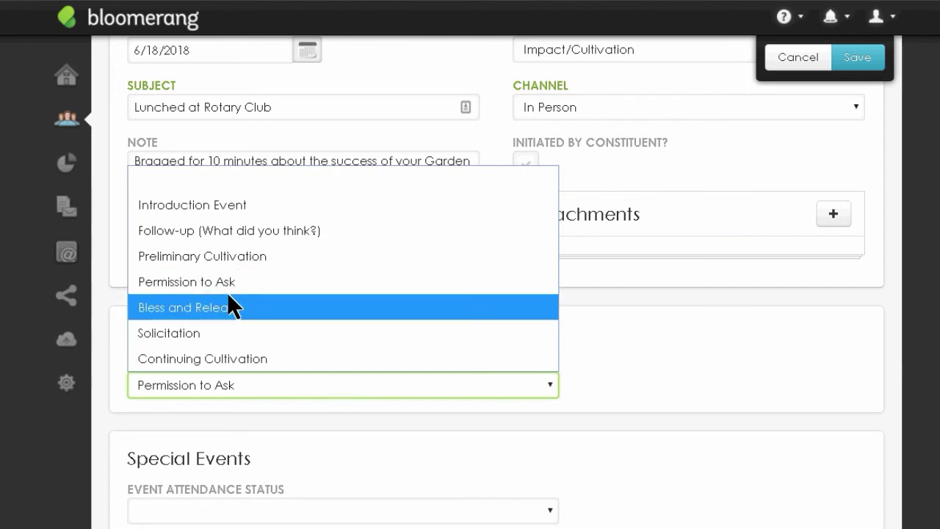
{"action": "left_click", "coordinate": [627, 350]}
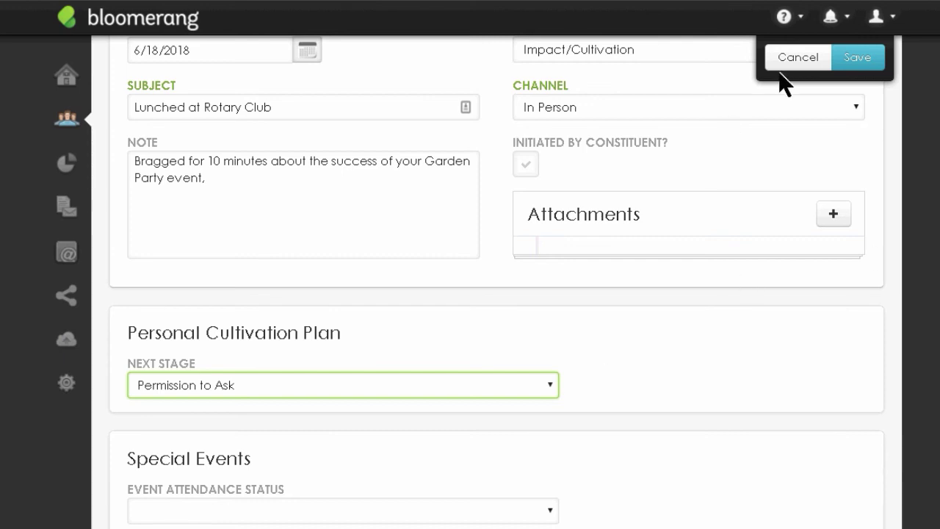
{"action": "left_click", "coordinate": [858, 59]}
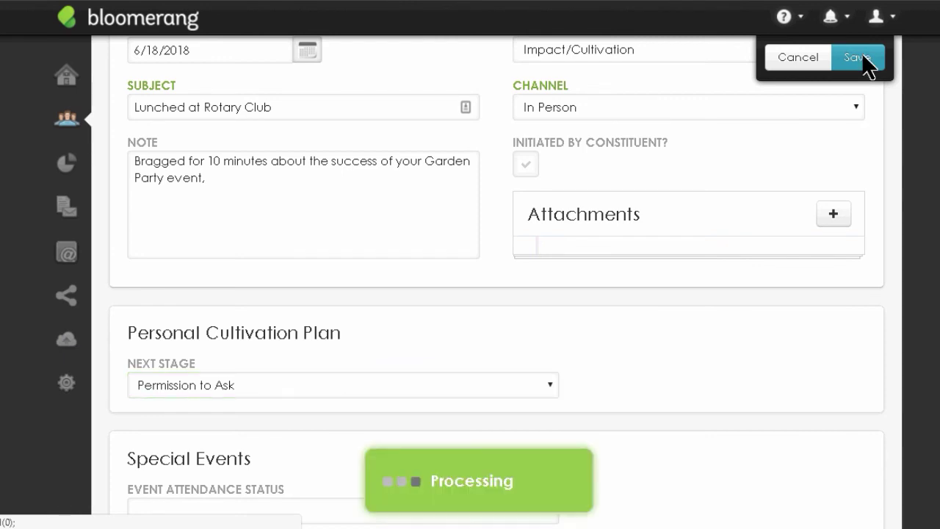
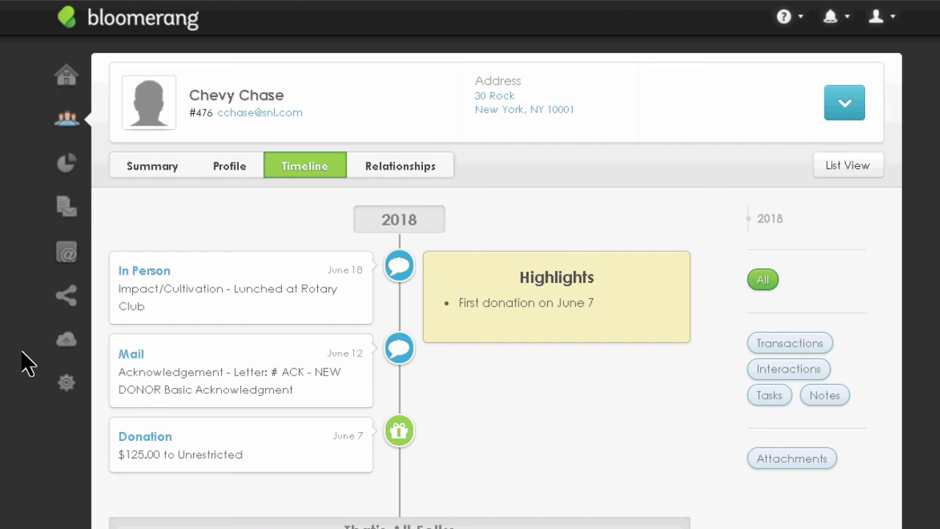
{"action": "left_click", "coordinate": [837, 105]}
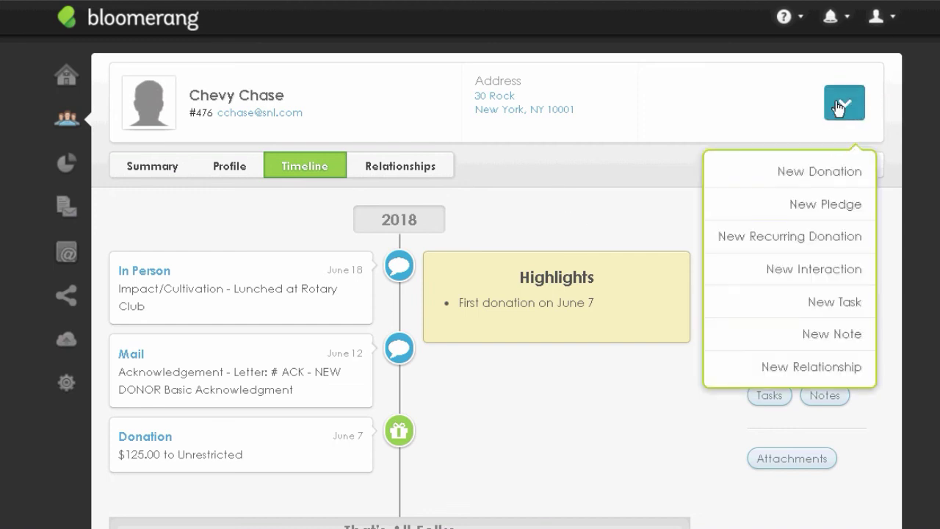
{"action": "left_click", "coordinate": [788, 278]}
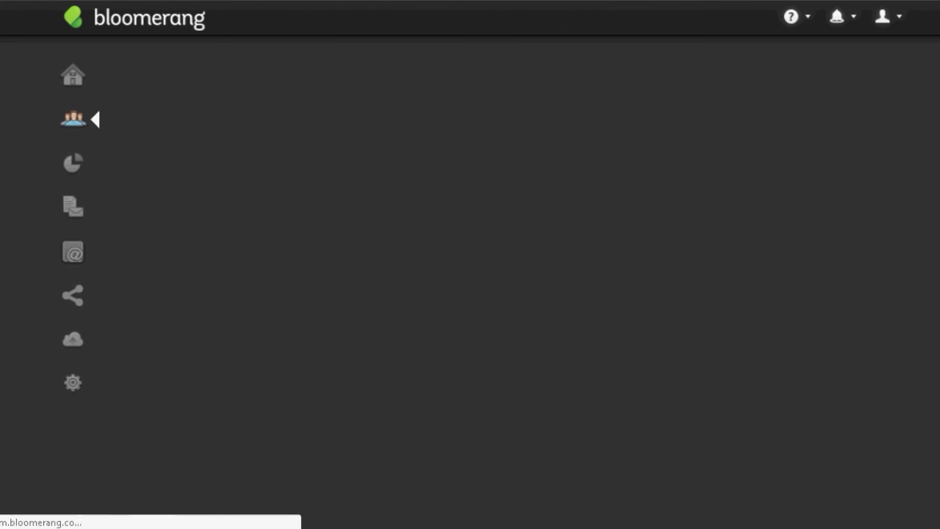
{"action": "scroll", "coordinate": [497, 294], "scroll_direction": "down", "scroll_amount": 5}
{"action": "scroll", "coordinate": [730, 189], "scroll_direction": "down", "scroll_amount": 1}
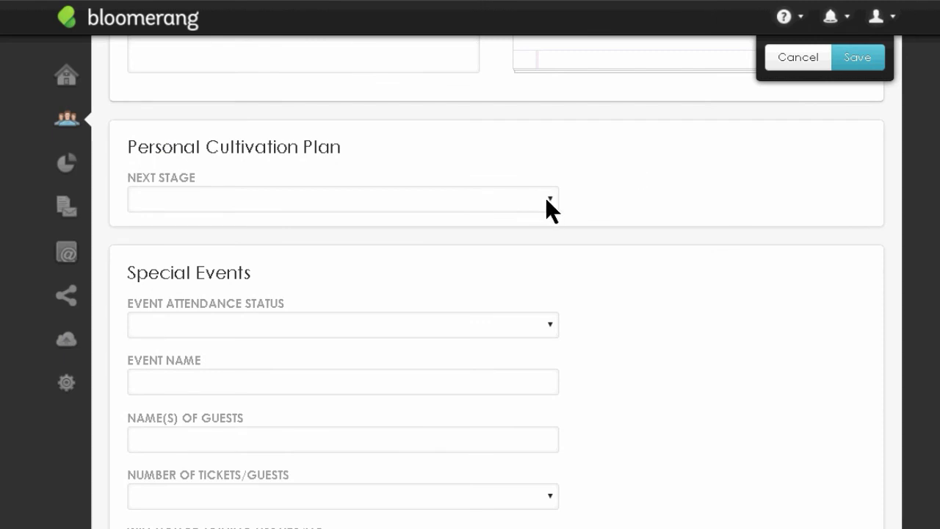
{"action": "left_click", "coordinate": [546, 199]}
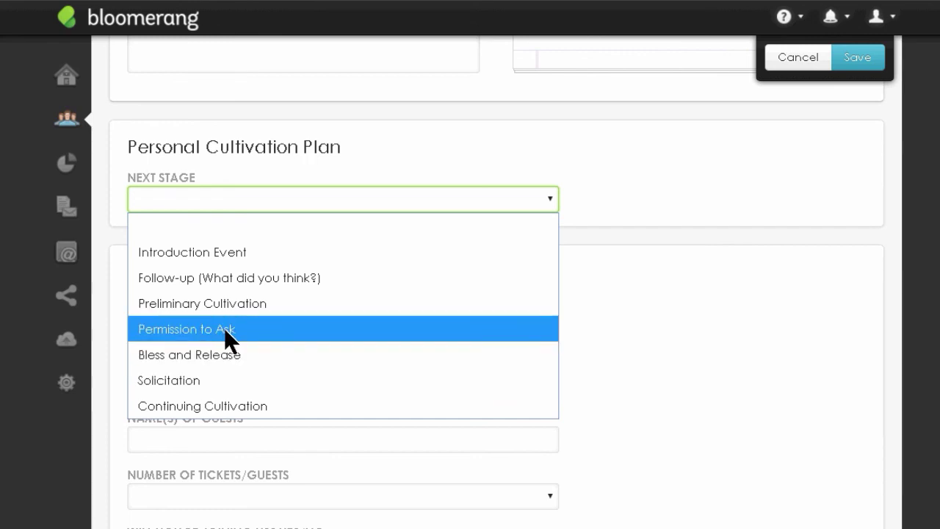
{"action": "left_click", "coordinate": [189, 380]}
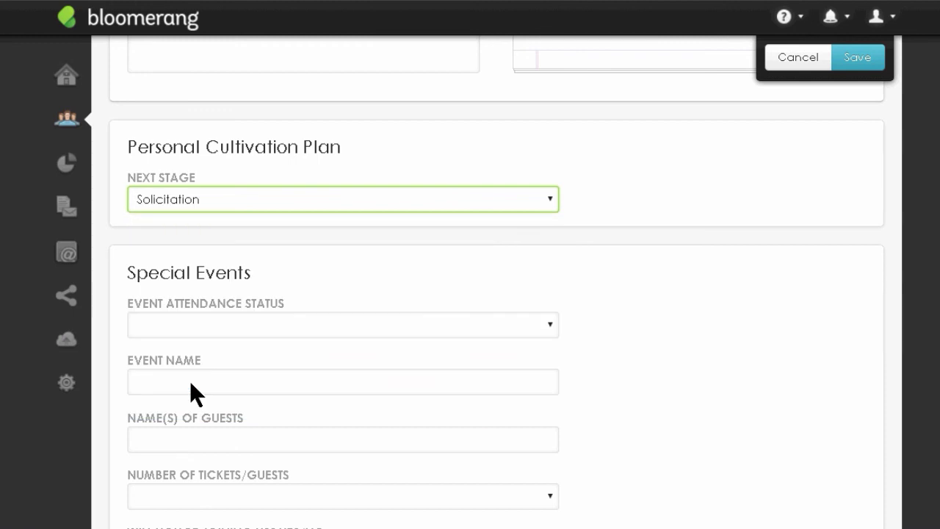
{"action": "left_click", "coordinate": [856, 63]}
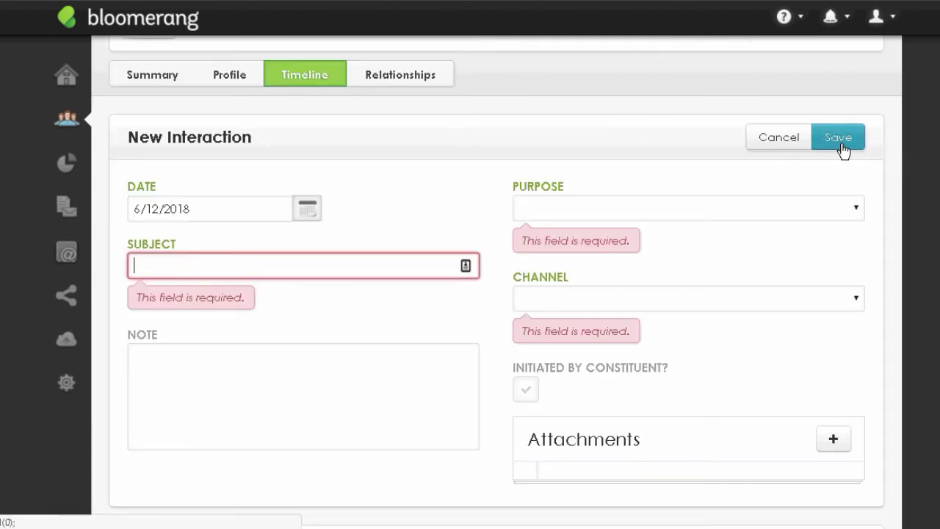
{"action": "left_click", "coordinate": [779, 147]}
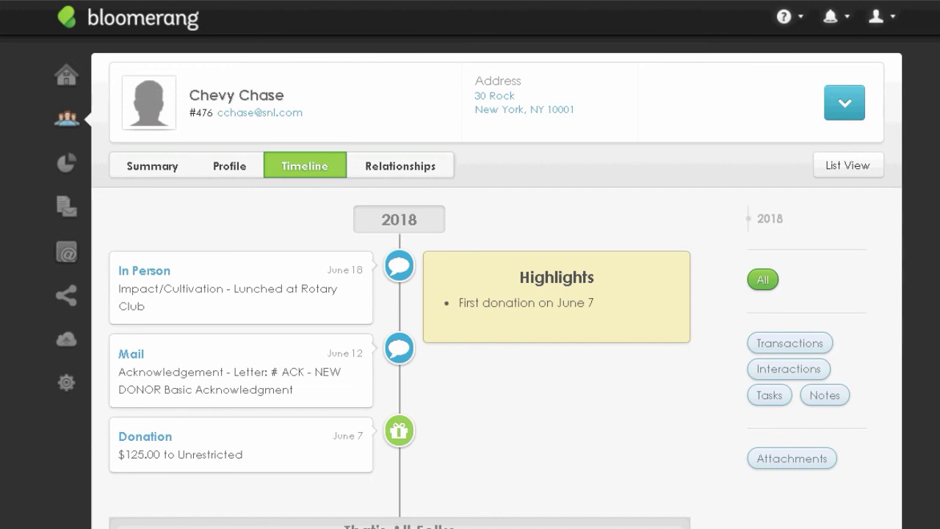
Step: Open the Attributes custom constituent field in the settings and review its available values
{"action": "left_click", "coordinate": [65, 167]}
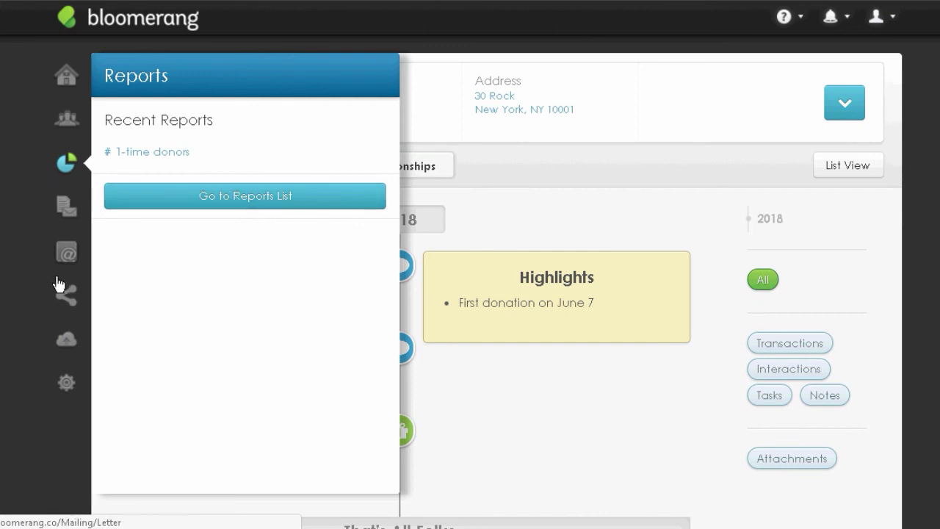
{"action": "left_click", "coordinate": [67, 388]}
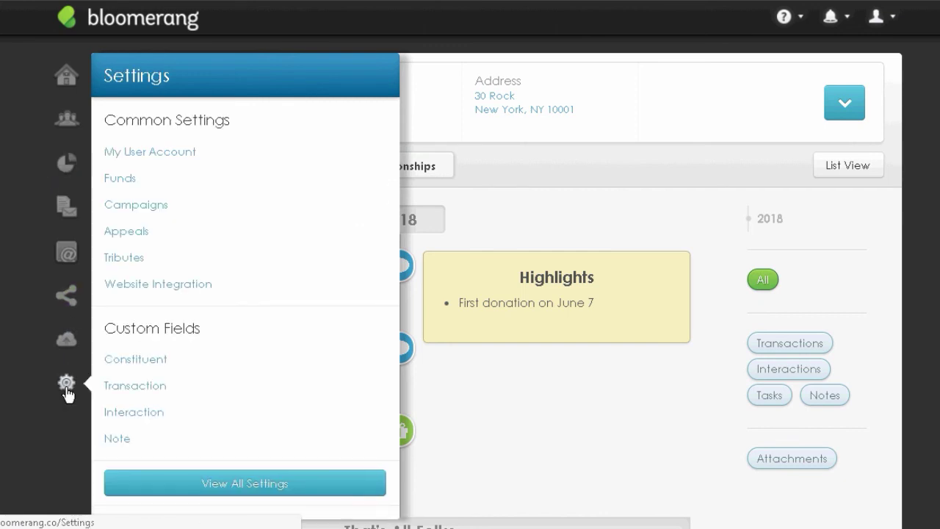
{"action": "left_click", "coordinate": [289, 483]}
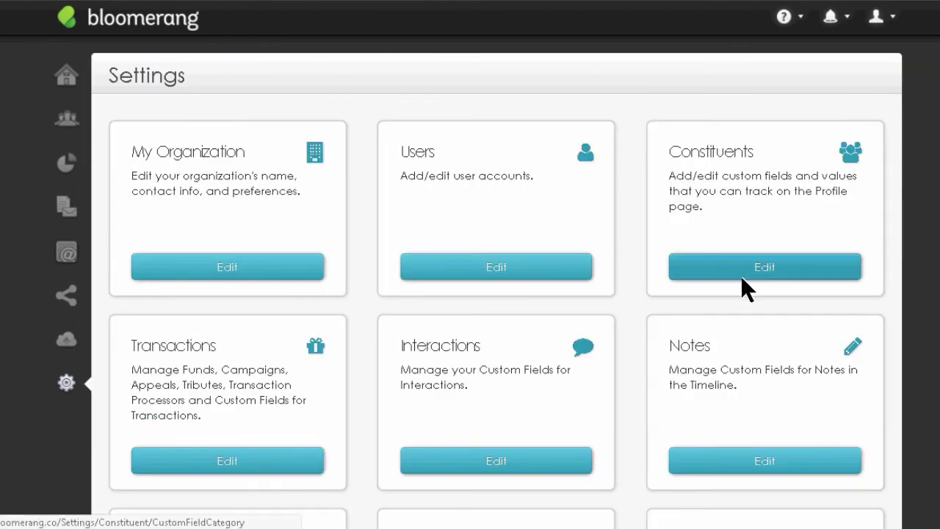
{"action": "left_click", "coordinate": [747, 279]}
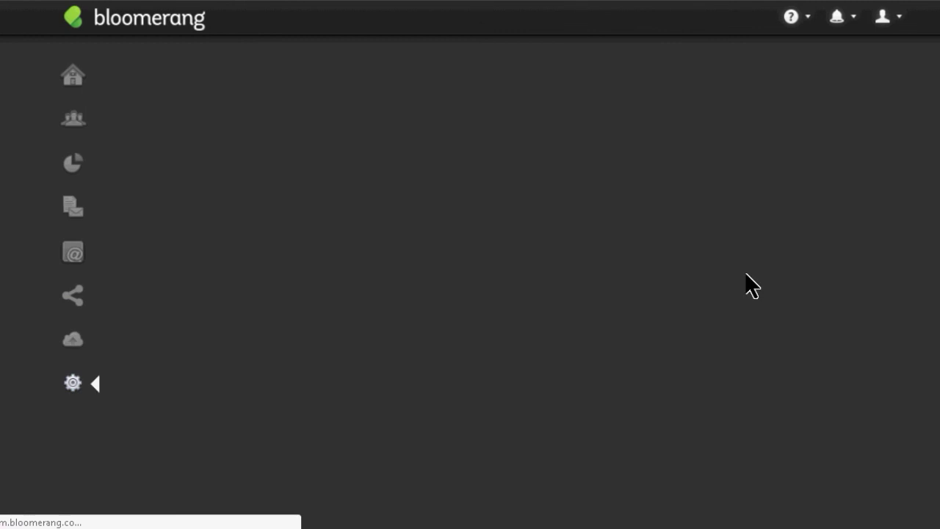
{"action": "scroll", "coordinate": [615, 171], "scroll_direction": "down", "scroll_amount": 2}
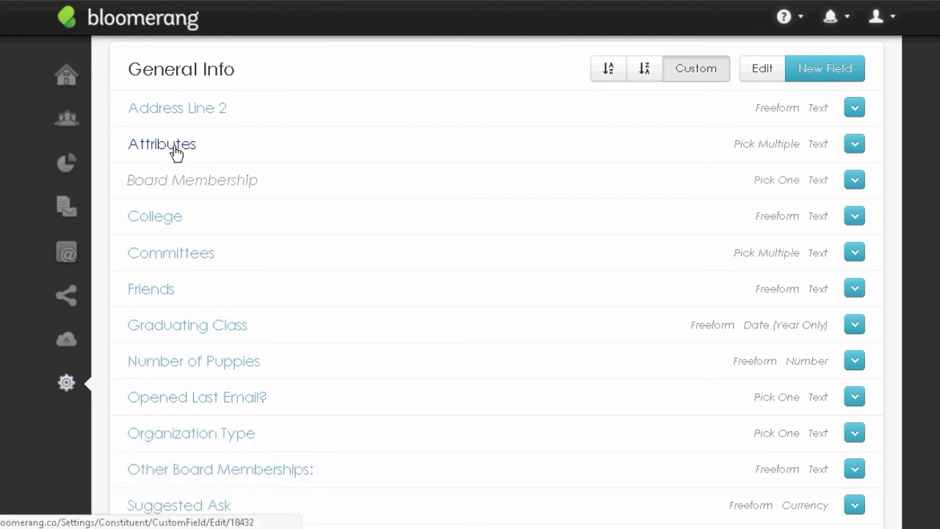
{"action": "left_click", "coordinate": [174, 146]}
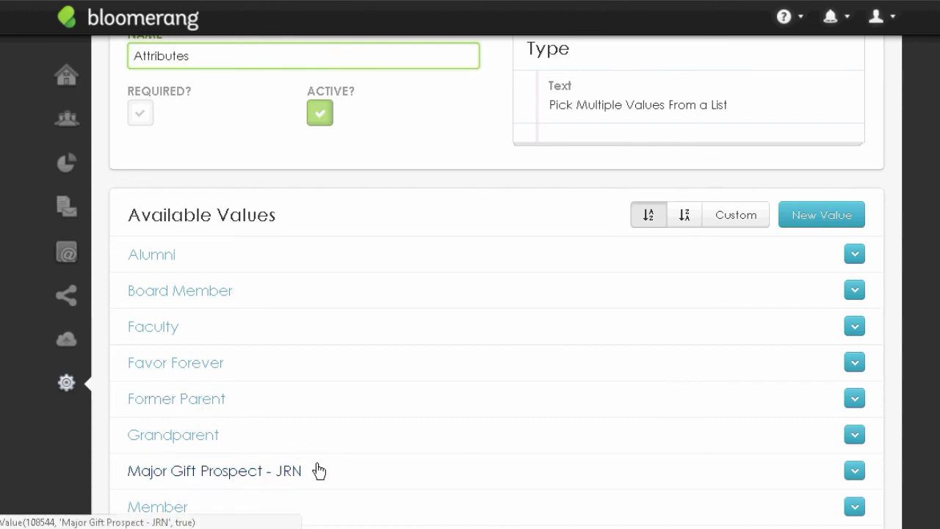
{"action": "scroll", "coordinate": [497, 293], "scroll_direction": "down", "scroll_amount": 1}
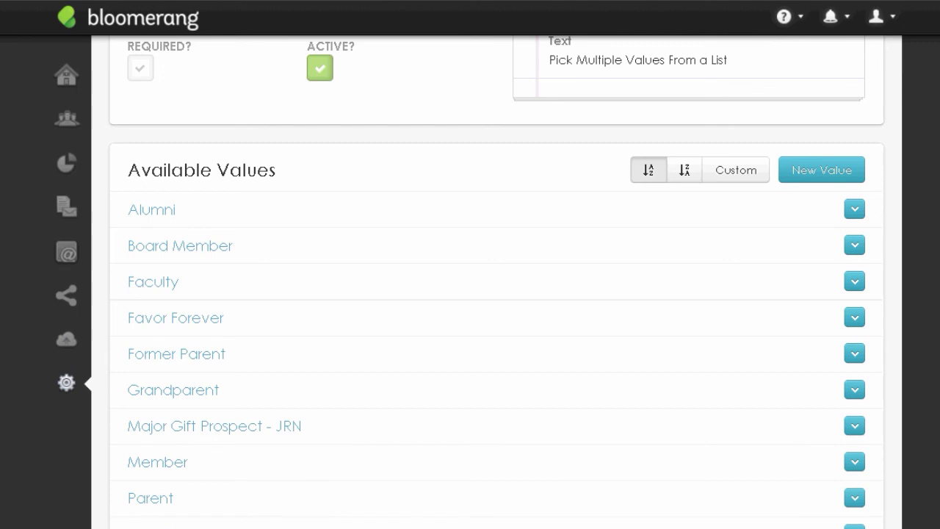
{"action": "scroll", "coordinate": [497, 294], "scroll_direction": "up", "scroll_amount": 3}
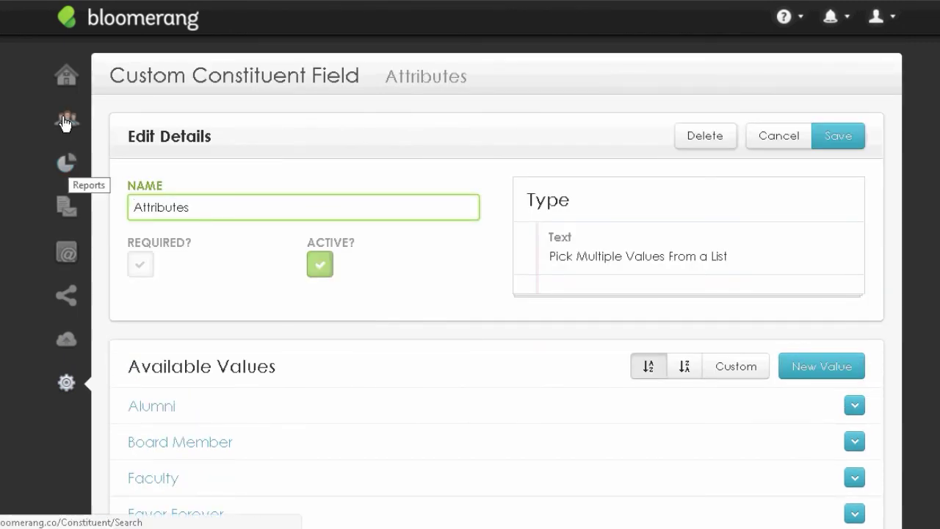
Step: Open the saved Major Gift Prospect constituent report and review its attribute filter and the listed constituents
{"action": "left_click", "coordinate": [66, 166]}
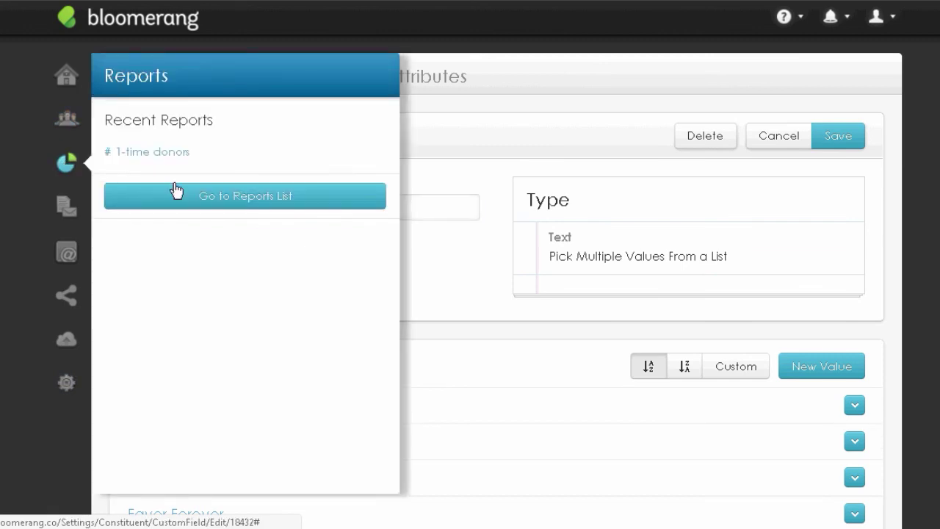
{"action": "left_click", "coordinate": [216, 197]}
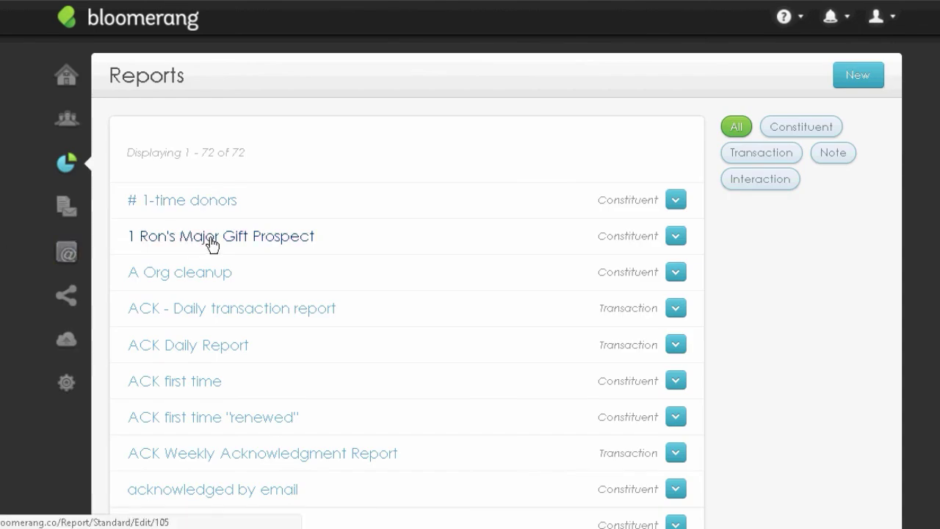
{"action": "left_click", "coordinate": [211, 244]}
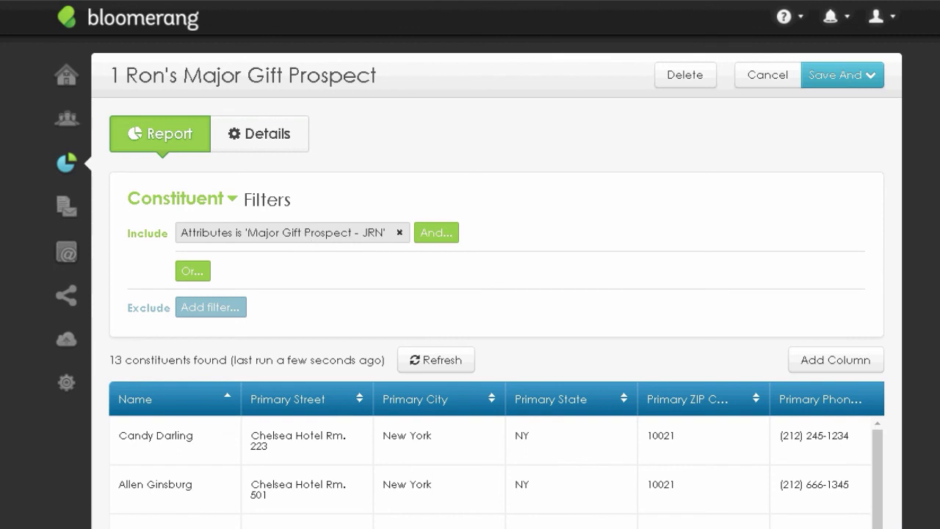
{"action": "scroll", "coordinate": [496, 294], "scroll_direction": "down", "scroll_amount": 1}
{"action": "scroll", "coordinate": [496, 294], "scroll_direction": "up", "scroll_amount": 1}
{"action": "scroll", "coordinate": [496, 294], "scroll_direction": "down", "scroll_amount": 1}
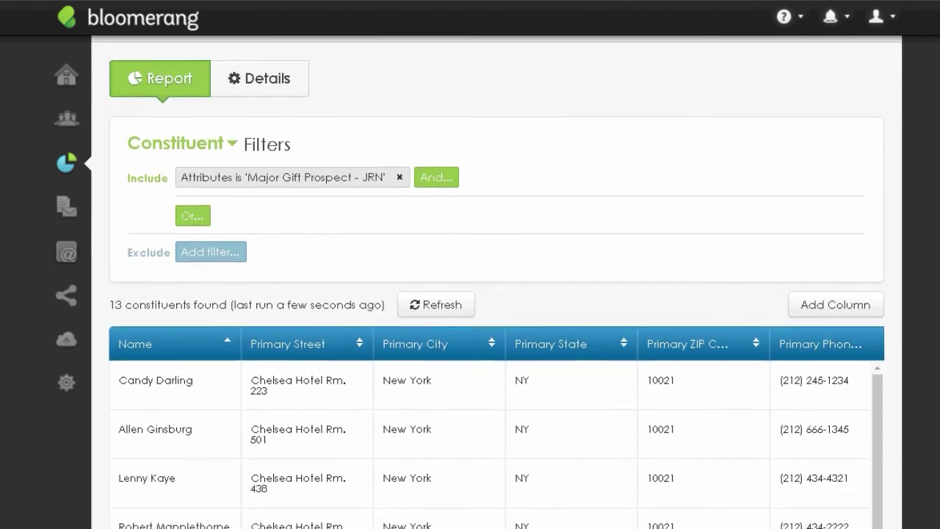
{"action": "scroll", "coordinate": [497, 294], "scroll_direction": "down", "scroll_amount": 1}
{"action": "scroll", "coordinate": [497, 294], "scroll_direction": "down", "scroll_amount": 3}
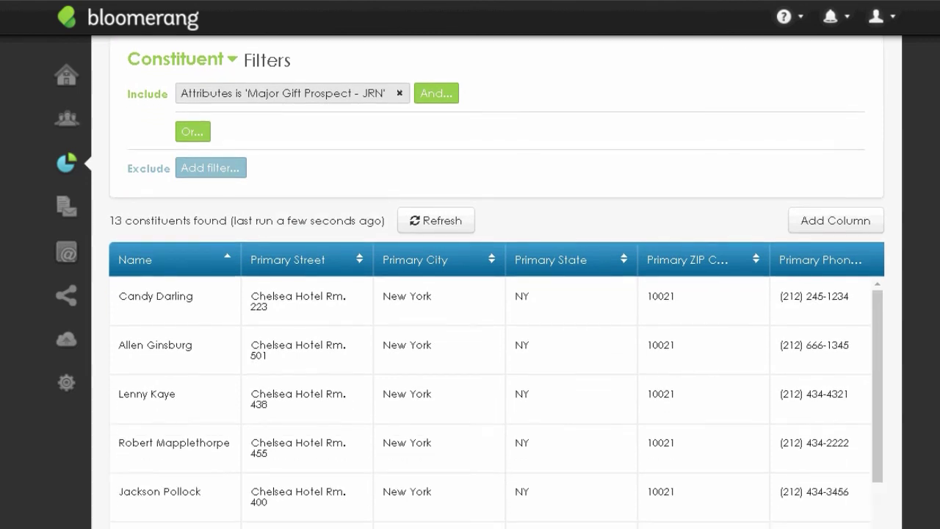
Step: Look through the constituents and address columns in the major gift prospect report's results
{"action": "scroll", "coordinate": [496, 294], "scroll_direction": "down", "scroll_amount": 1}
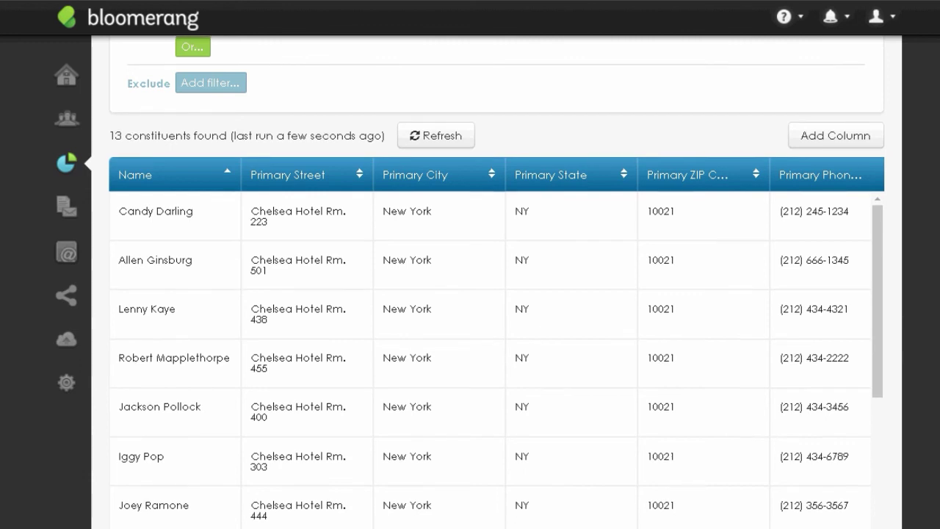
{"action": "scroll", "coordinate": [614, 107], "scroll_direction": "down", "scroll_amount": 1}
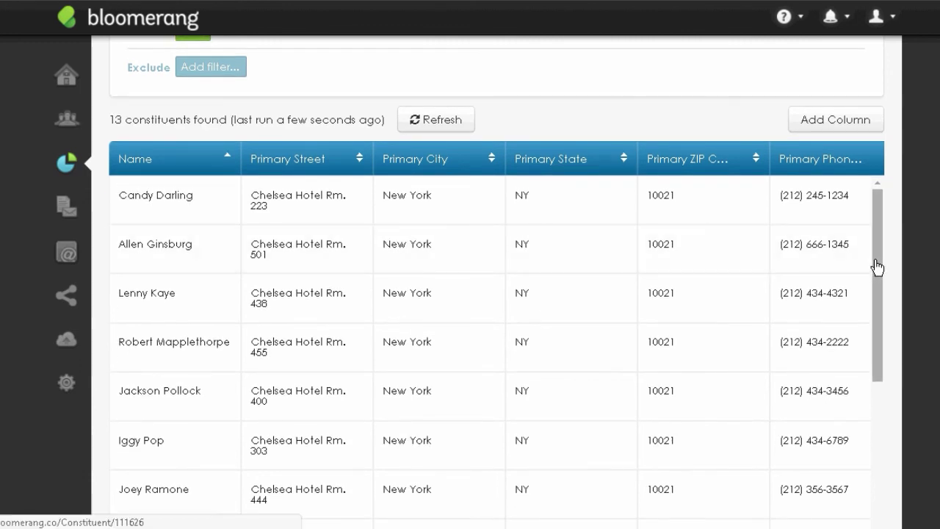
{"action": "scroll", "coordinate": [496, 294], "scroll_direction": "up", "scroll_amount": 2}
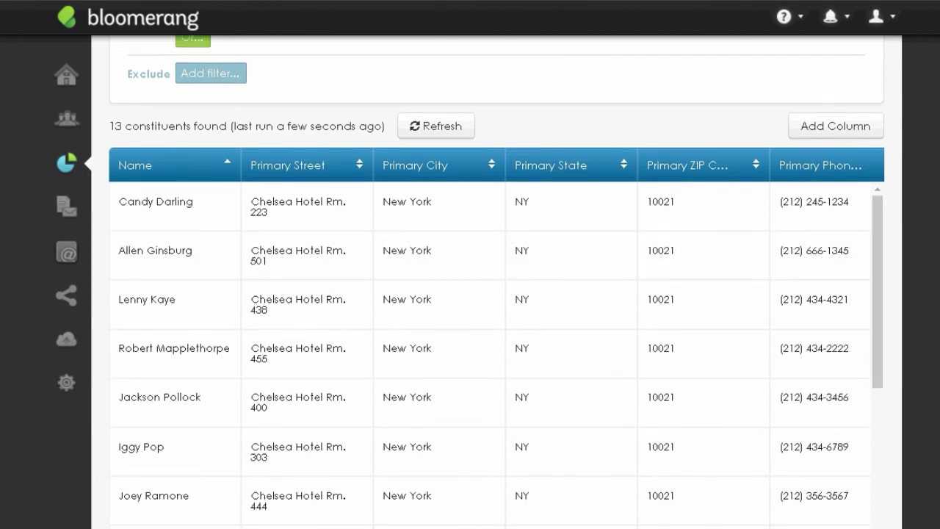
{"action": "scroll", "coordinate": [496, 293], "scroll_direction": "down", "scroll_amount": 3}
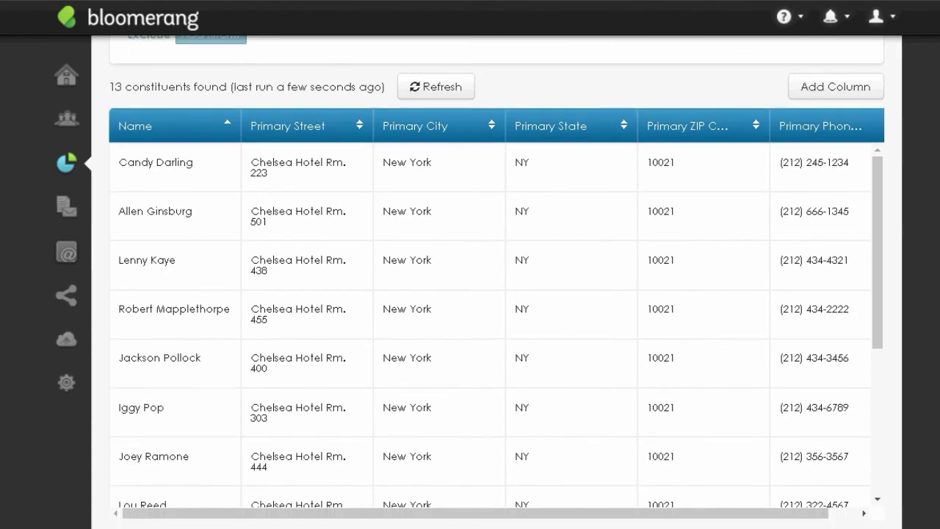
{"action": "scroll", "coordinate": [497, 294], "scroll_direction": "down", "scroll_amount": 1}
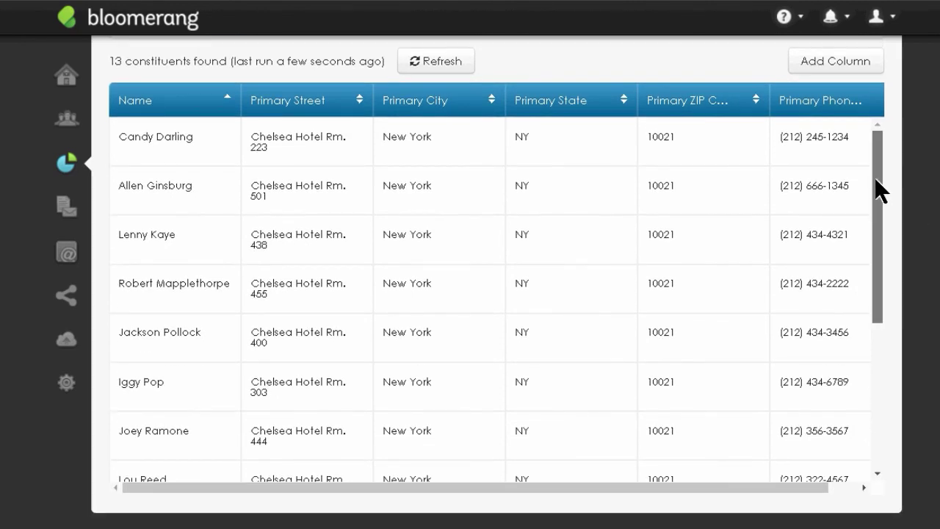
{"action": "left_click_drag", "start_coordinate": [876, 181], "coordinate": [868, 135]}
{"action": "scroll", "coordinate": [608, 257], "scroll_direction": "up", "scroll_amount": 5}
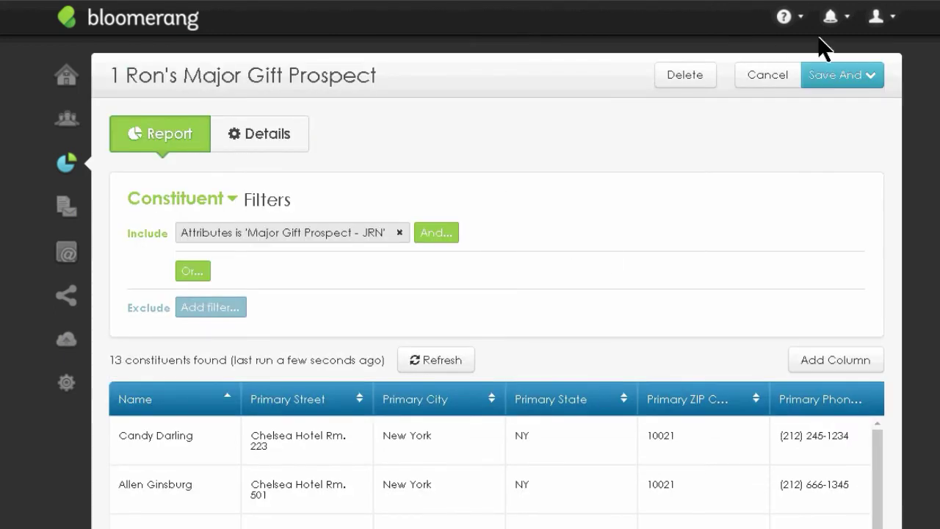
Step: Show the report's save and export options, and switch to the Major Gift Prospect workbook in Excel
{"action": "left_click", "coordinate": [831, 74]}
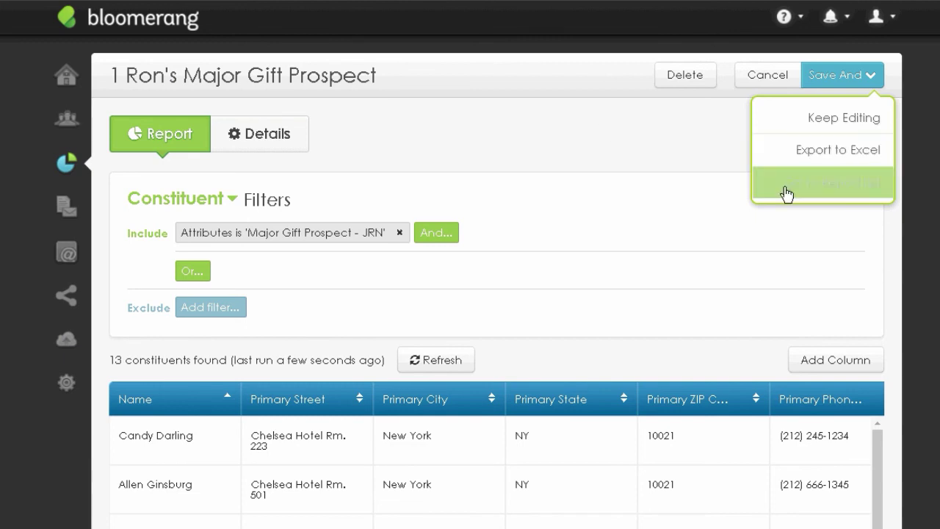
{"action": "mouse_move", "coordinate": [105, 526]}
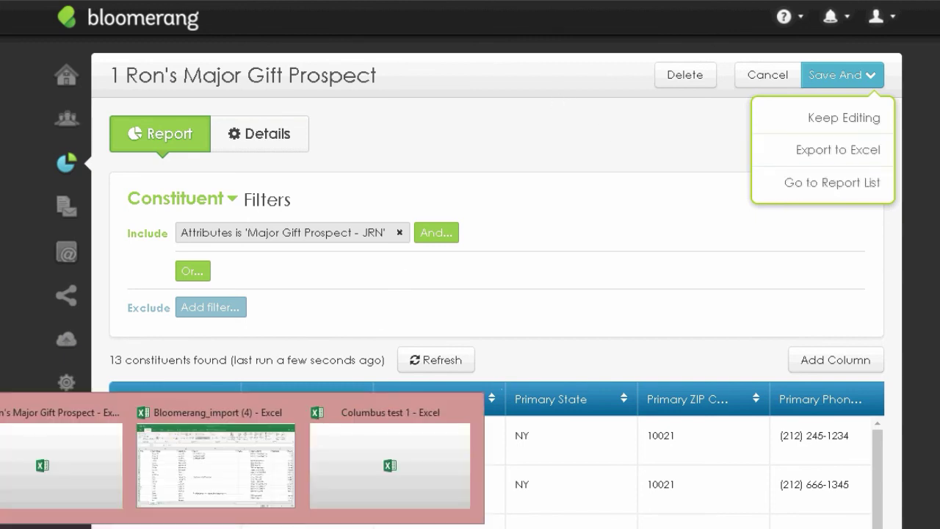
{"action": "left_click", "coordinate": [79, 479]}
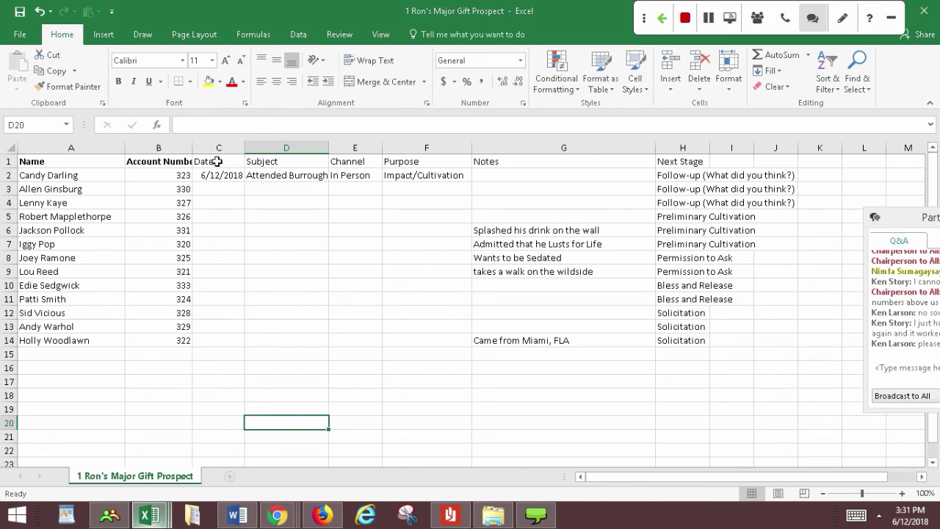
Step: Review the Subject, Channel, Purpose, Notes and Next Stage column headings of the prospect sheet
{"action": "left_click", "coordinate": [280, 163]}
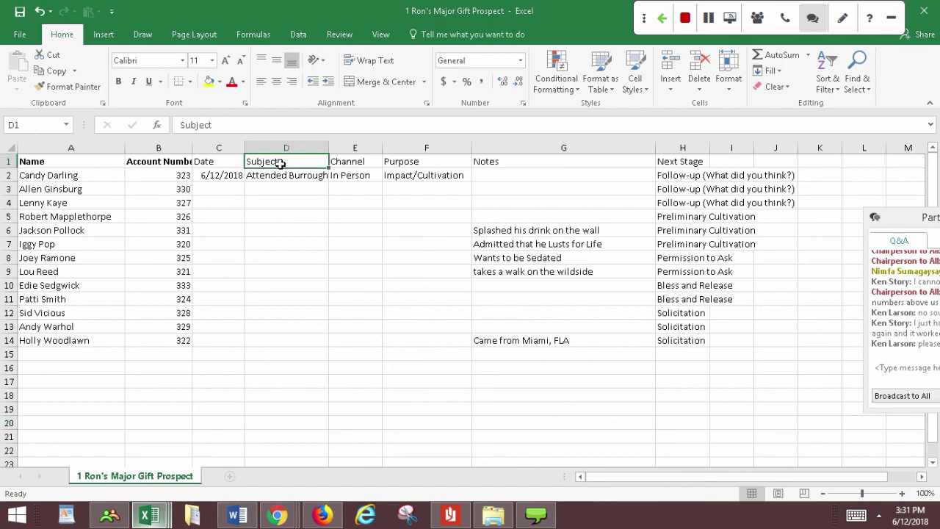
{"action": "left_click", "coordinate": [348, 165]}
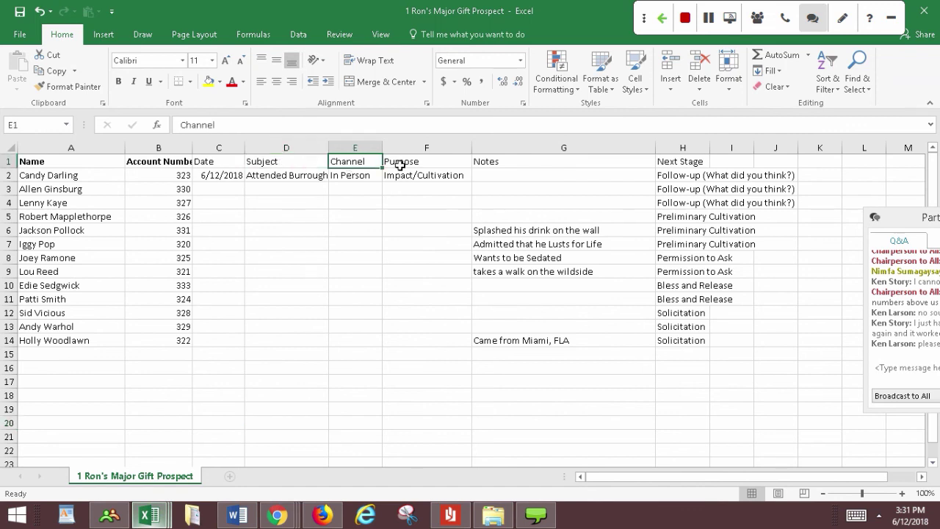
{"action": "left_click", "coordinate": [400, 165]}
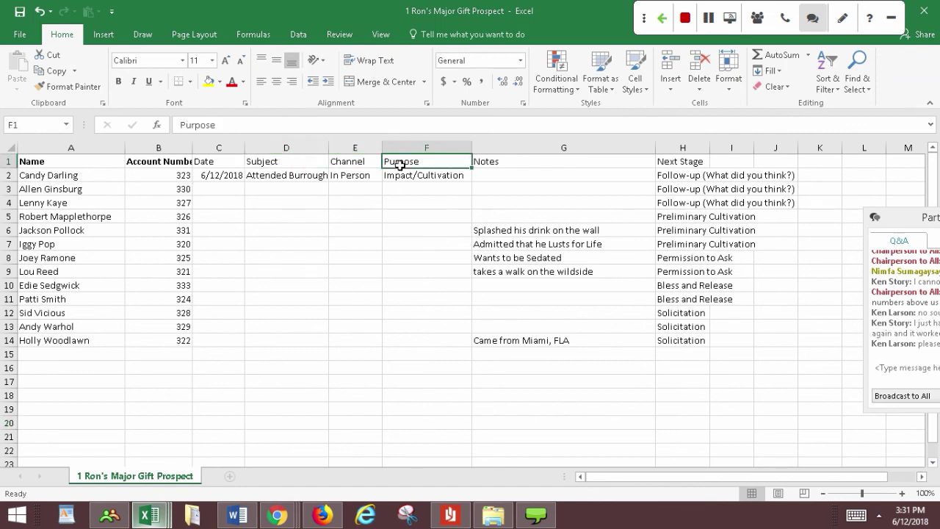
{"action": "left_click", "coordinate": [516, 163]}
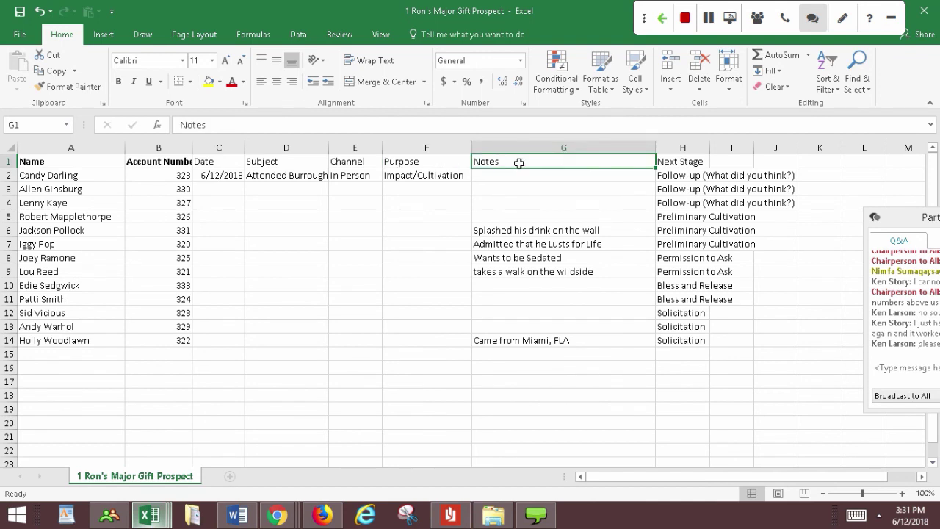
{"action": "left_click", "coordinate": [693, 164]}
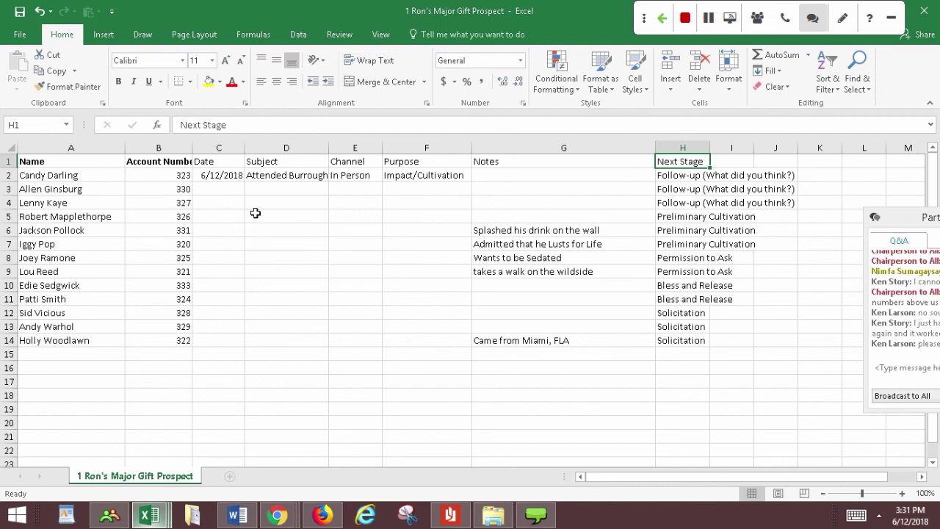
Step: Widen the Subject column to show more of the interaction subject text
{"action": "left_click", "coordinate": [218, 188]}
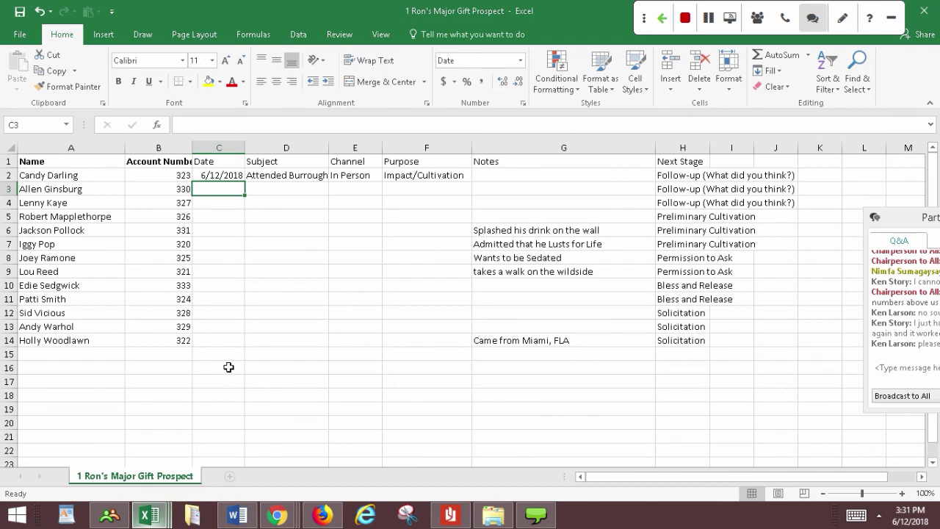
{"action": "left_click_drag", "start_coordinate": [328, 148], "coordinate": [361, 146]}
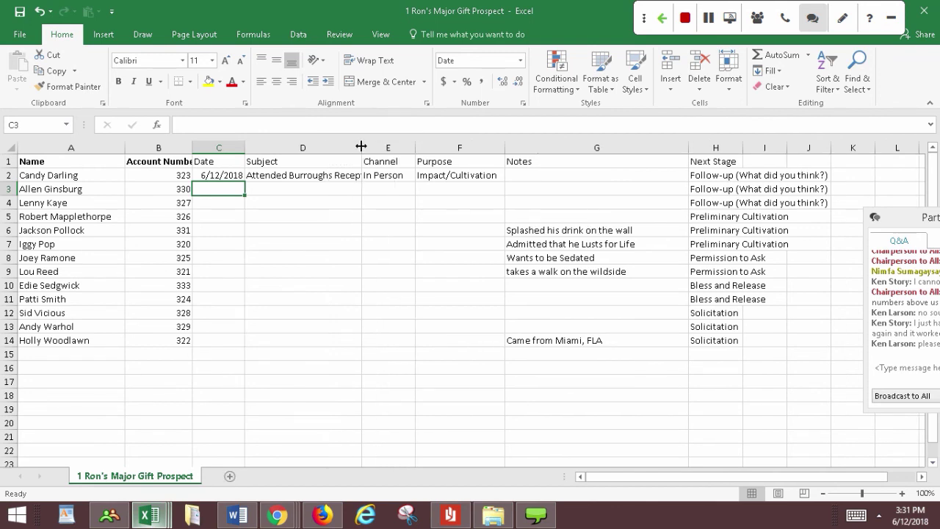
{"action": "left_click", "coordinate": [232, 175]}
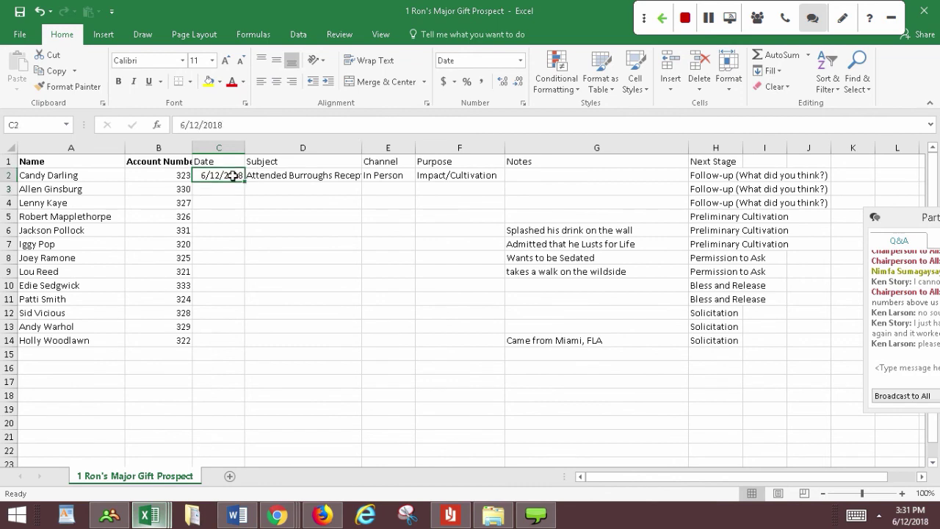
{"action": "left_click", "coordinate": [282, 408]}
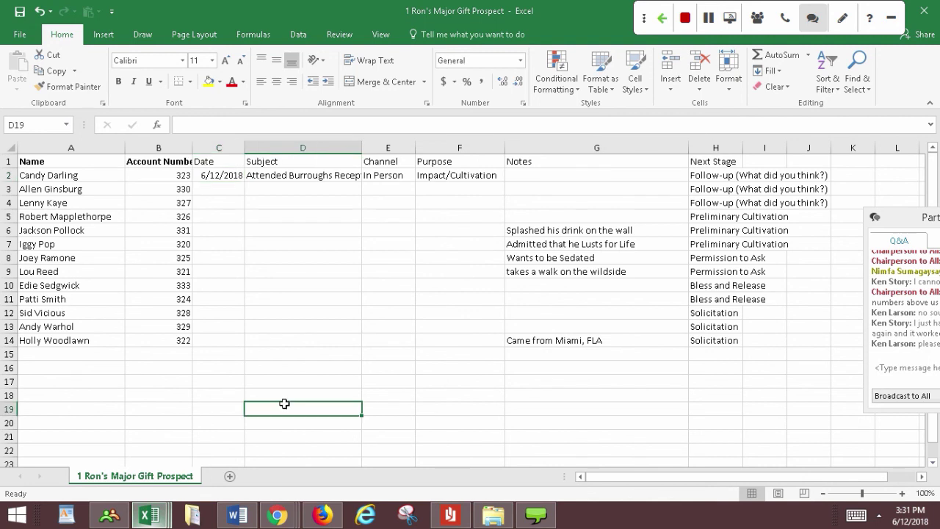
{"action": "left_click", "coordinate": [285, 377]}
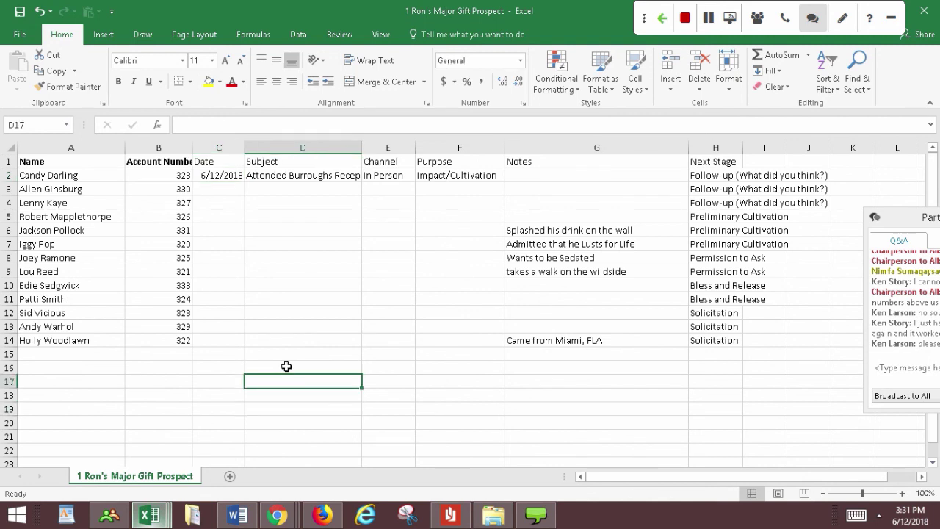
{"action": "left_click", "coordinate": [287, 367]}
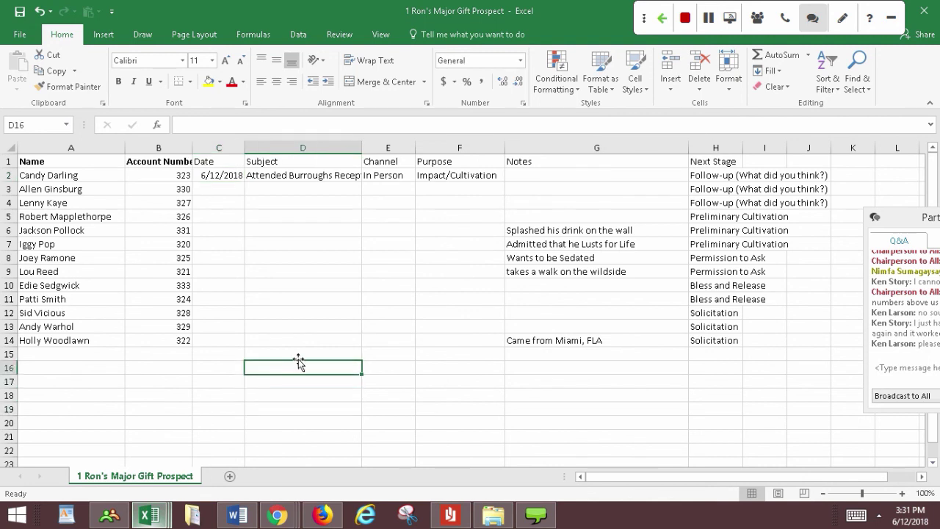
{"action": "key", "text": "Up"}
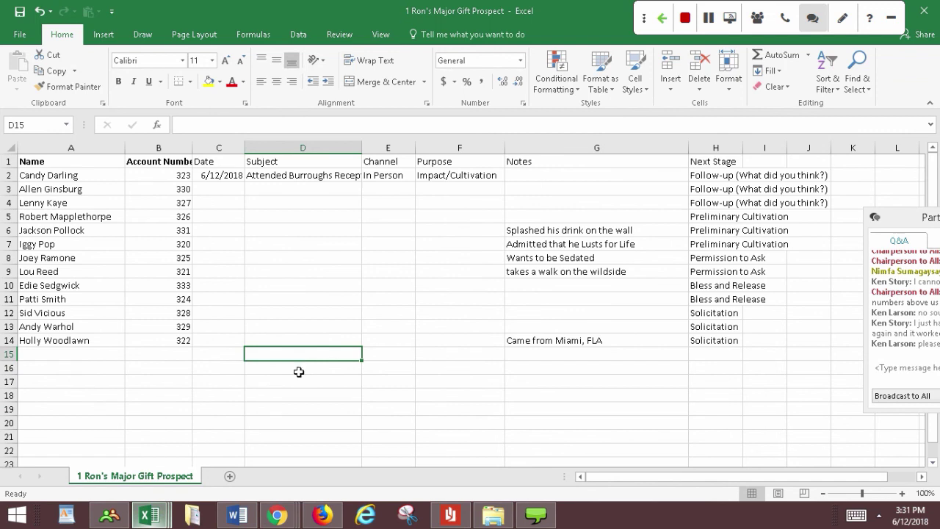
{"action": "left_click", "coordinate": [299, 372]}
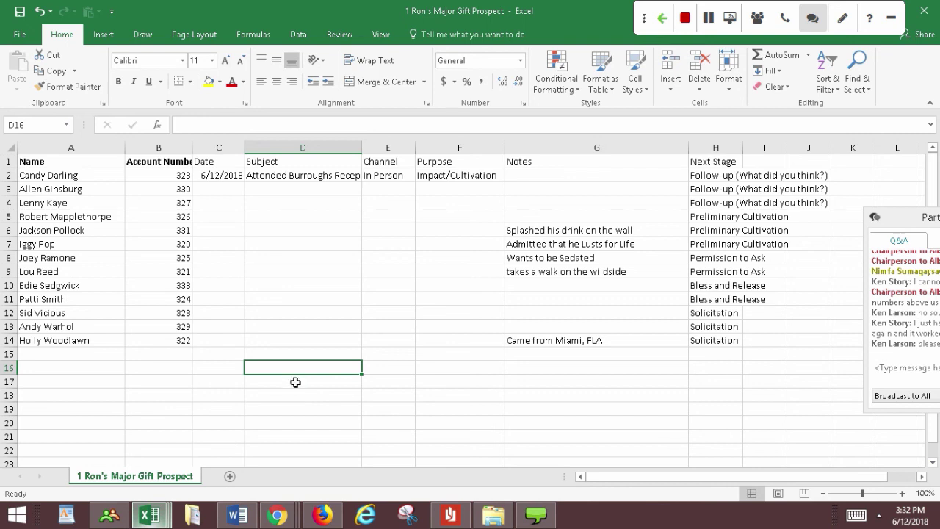
{"action": "left_click", "coordinate": [306, 396]}
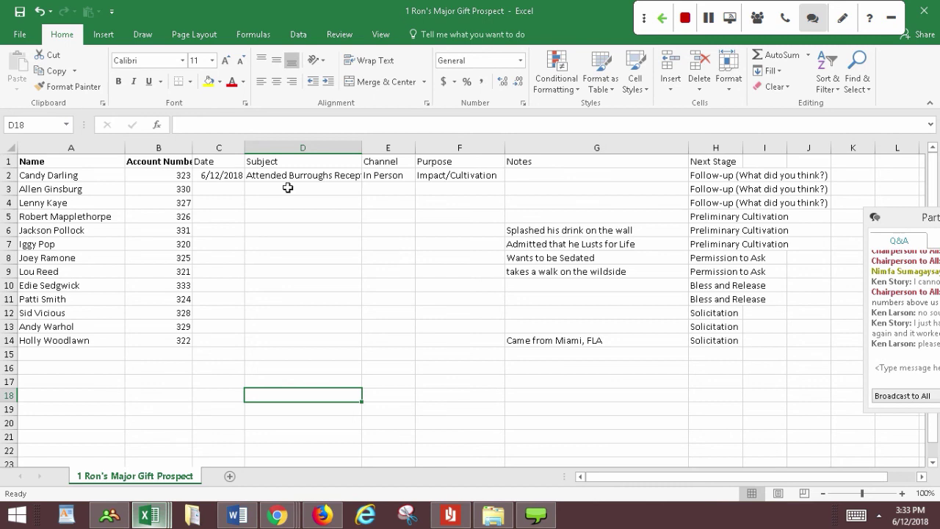
Step: Copy the first prospect's date, subject, channel and purpose from C2:F2 to the remaining prospects in C3:F14
{"action": "left_click_drag", "start_coordinate": [219, 174], "coordinate": [459, 180]}
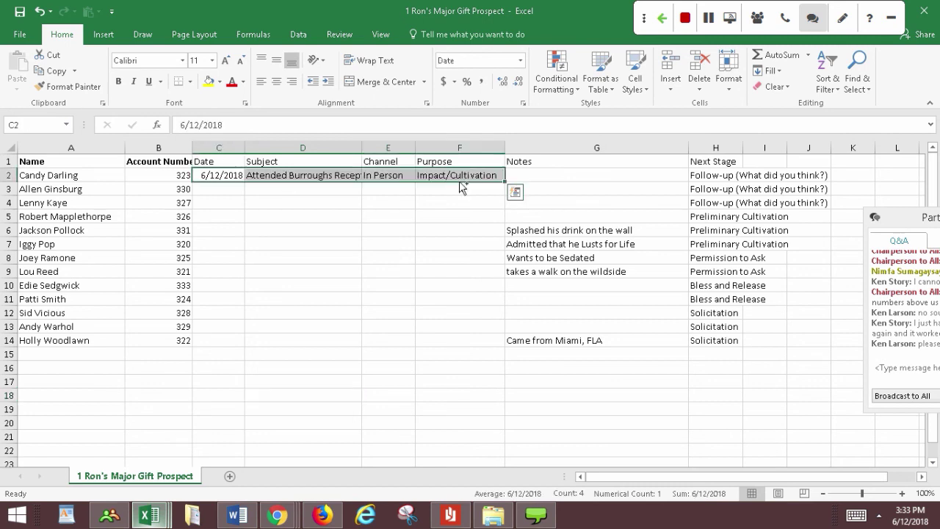
{"action": "key", "text": "ctrl+c"}
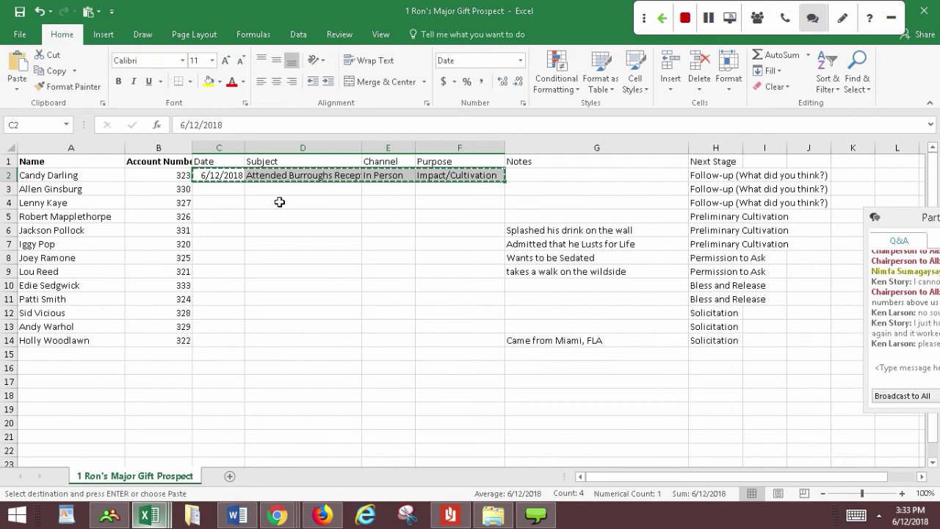
{"action": "left_click_drag", "start_coordinate": [218, 188], "coordinate": [450, 342]}
{"action": "key", "text": "ctrl+v"}
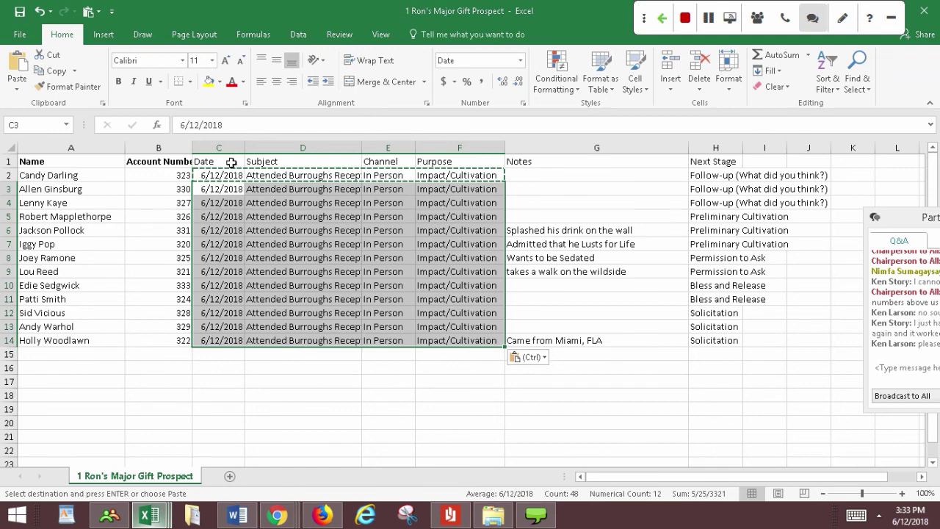
{"action": "left_click", "coordinate": [661, 418]}
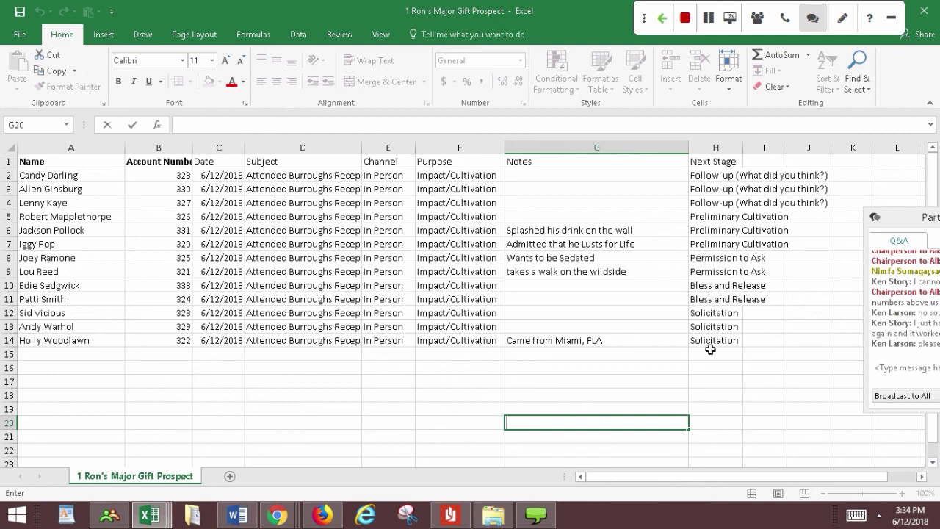
{"action": "left_click", "coordinate": [727, 287]}
{"action": "left_click", "coordinate": [723, 423]}
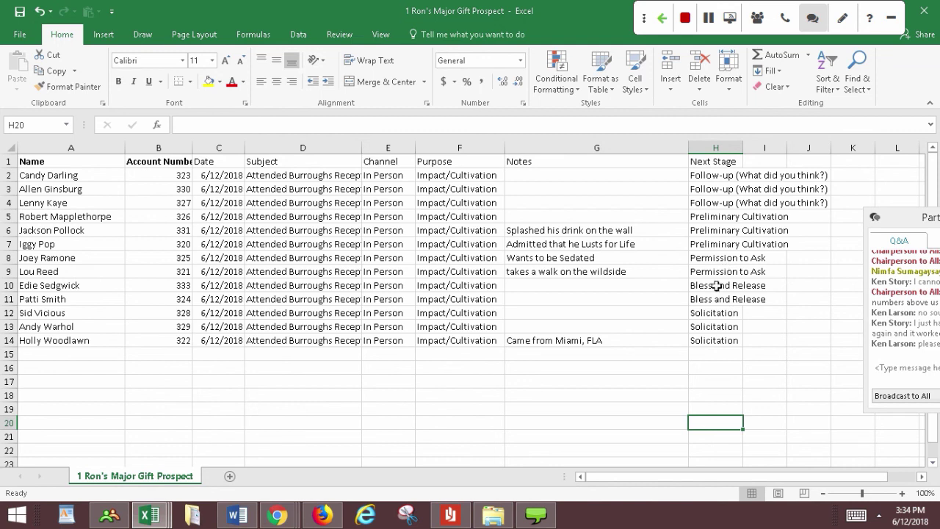
{"action": "left_click", "coordinate": [723, 395]}
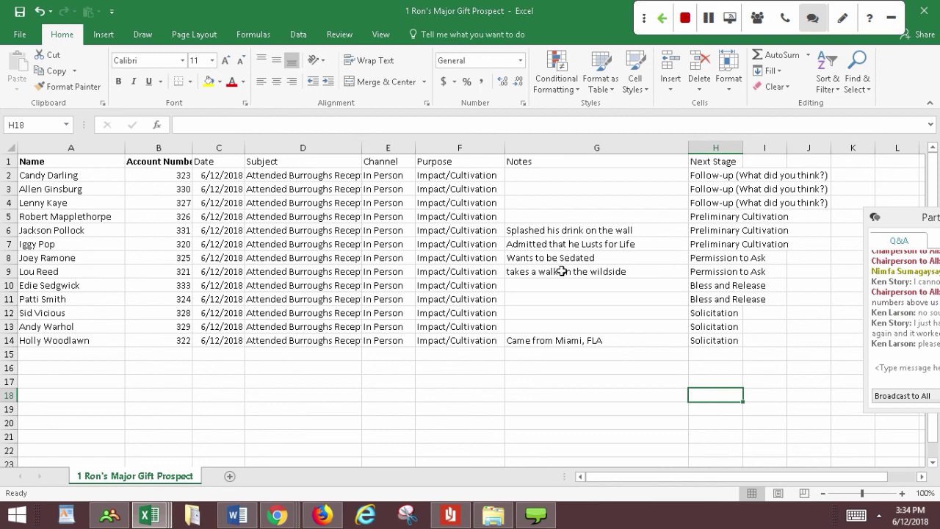
Step: Save the prospect sheet as a comma-delimited CSV in Documents under its current name, replacing the existing file
{"action": "left_click", "coordinate": [19, 35]}
{"action": "left_click", "coordinate": [31, 169]}
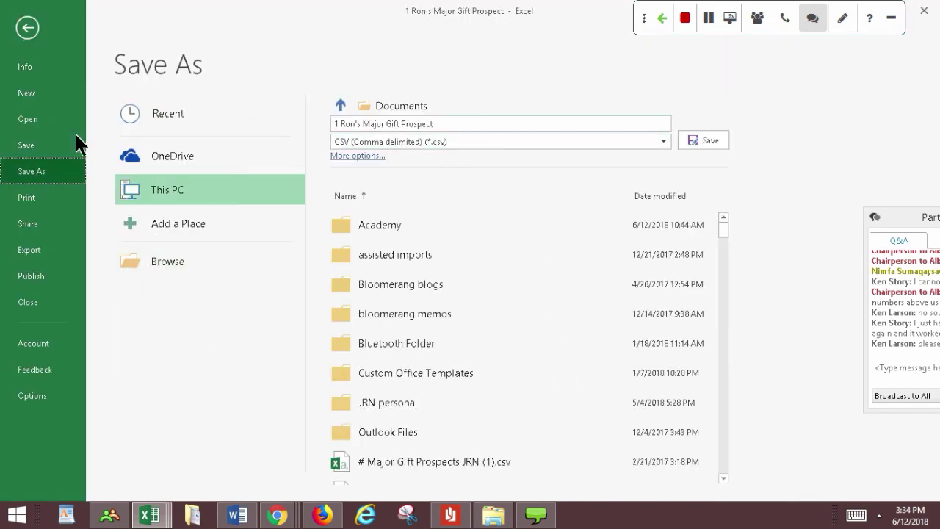
{"action": "left_click", "coordinate": [690, 140]}
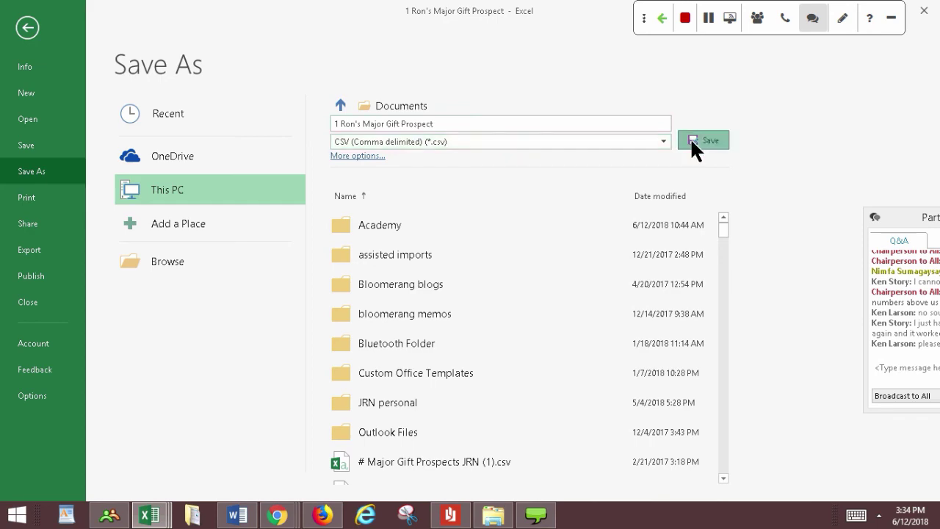
{"action": "mouse_move", "coordinate": [145, 510]}
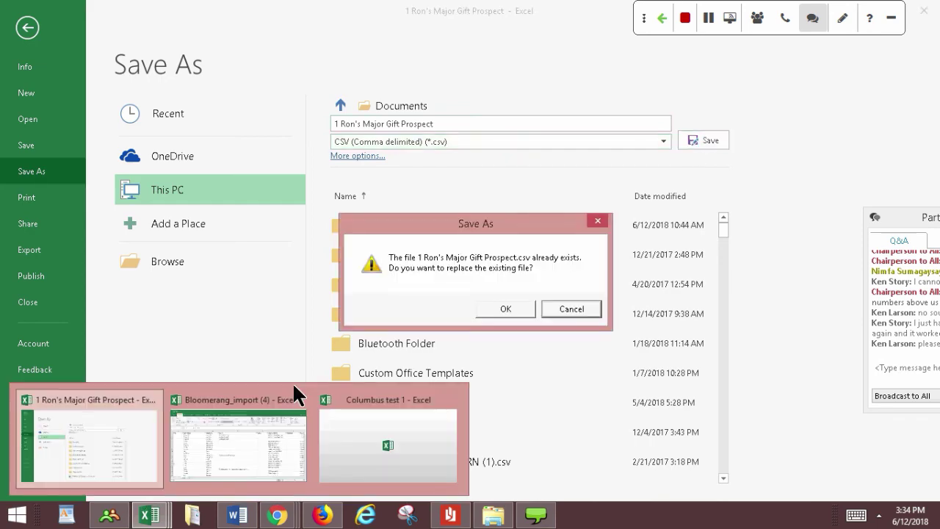
{"action": "left_click", "coordinate": [504, 314]}
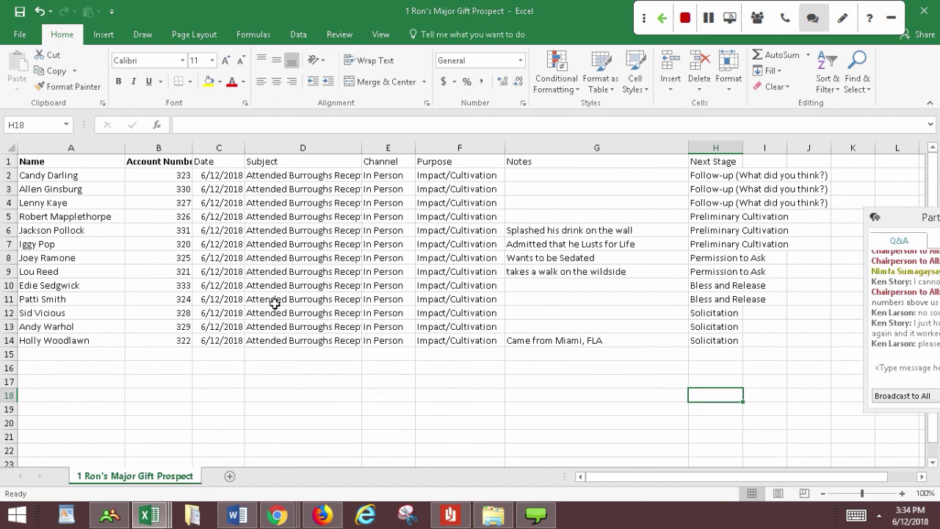
Step: Switch back to the Bloomerang major gift prospect report in Chrome
{"action": "mouse_move", "coordinate": [288, 519]}
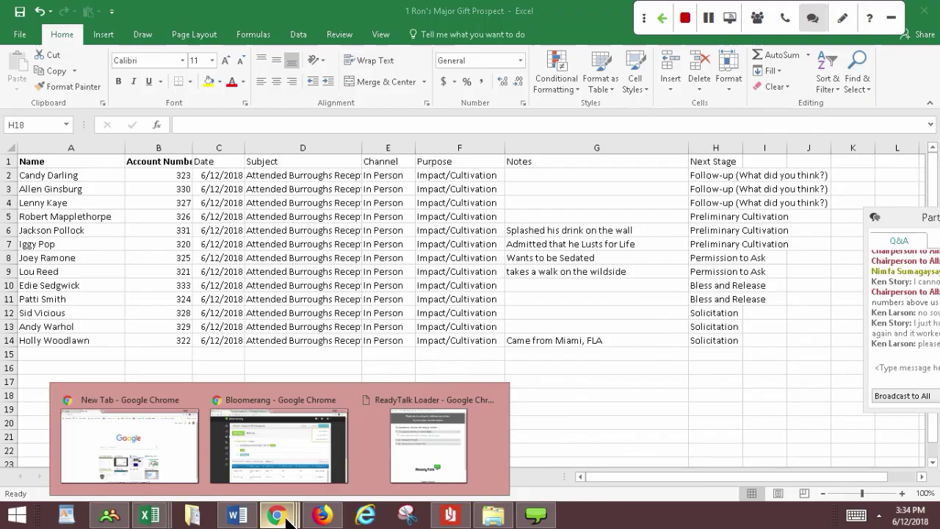
{"action": "left_click", "coordinate": [291, 446]}
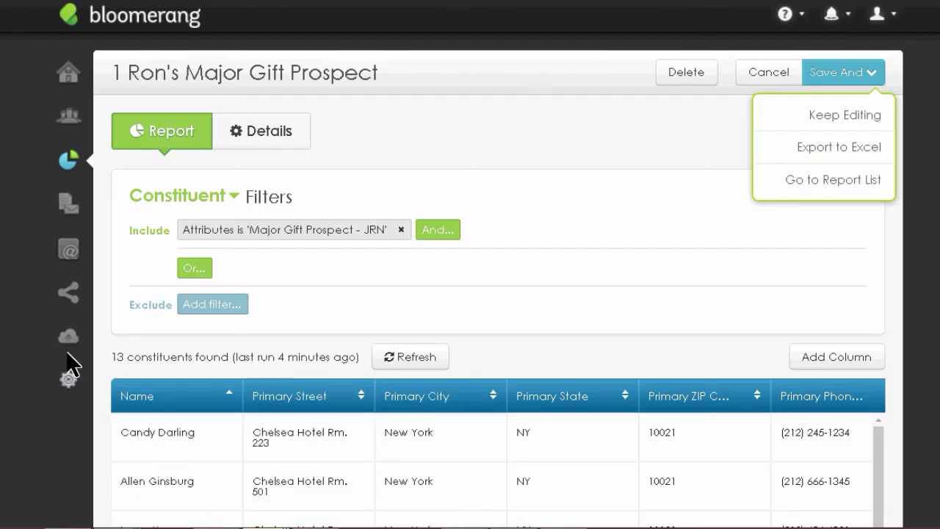
Step: Start a new import from the Imports page and name it "event followup"
{"action": "left_click", "coordinate": [70, 338]}
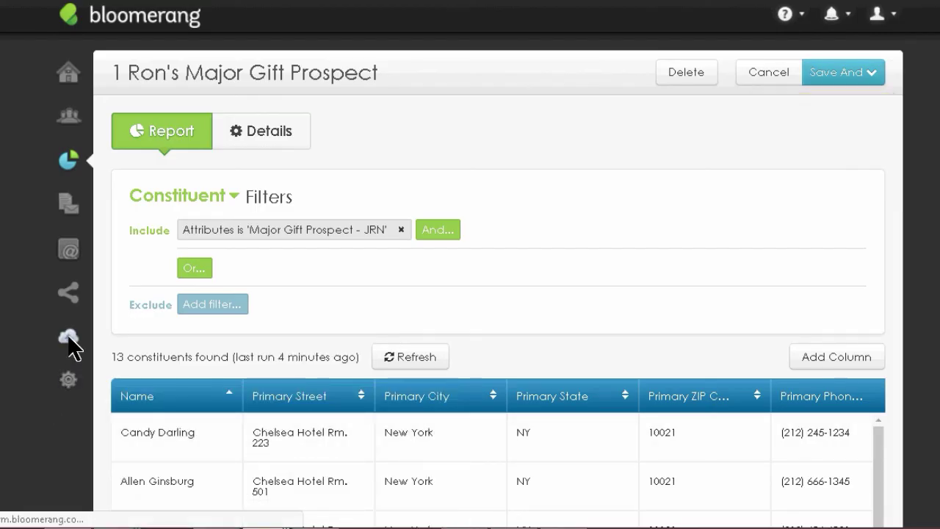
{"action": "scroll", "coordinate": [498, 294], "scroll_direction": "down", "scroll_amount": 2}
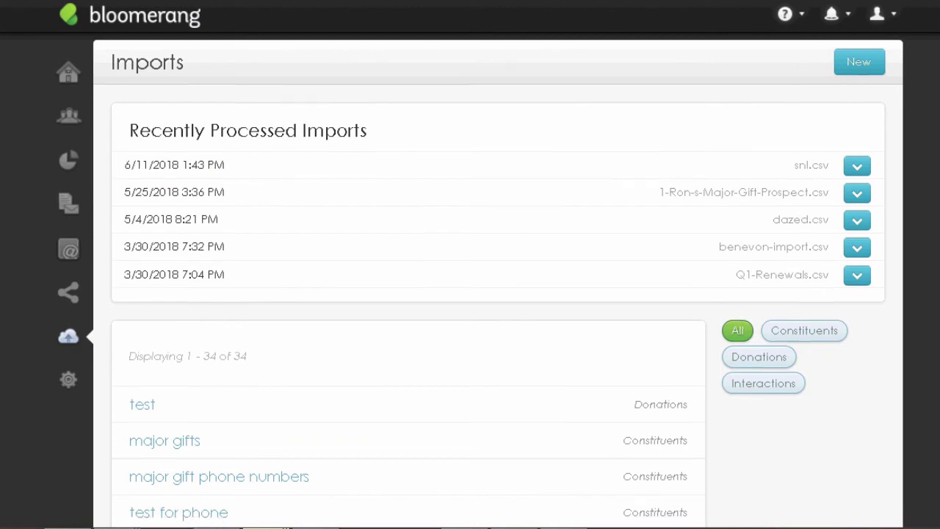
{"action": "scroll", "coordinate": [498, 294], "scroll_direction": "up", "scroll_amount": 2}
{"action": "scroll", "coordinate": [498, 294], "scroll_direction": "down", "scroll_amount": 1}
{"action": "scroll", "coordinate": [498, 294], "scroll_direction": "up", "scroll_amount": 1}
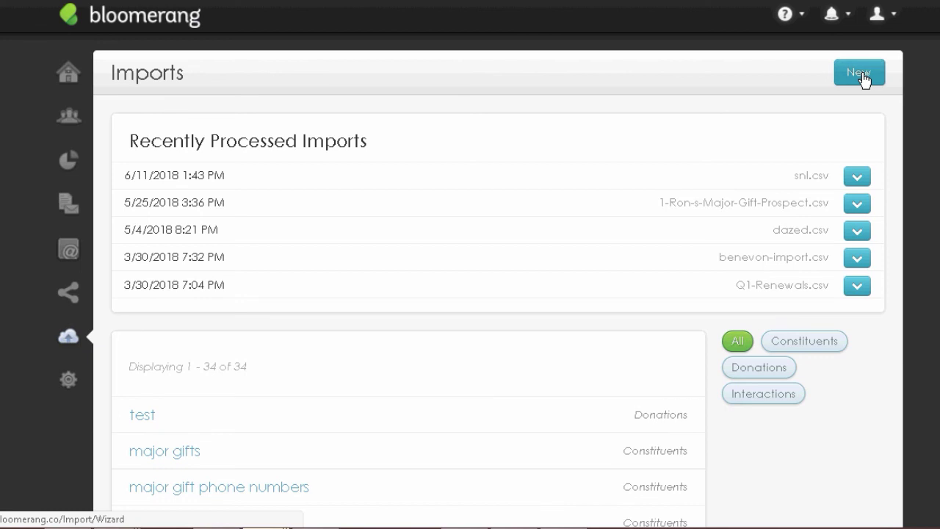
{"action": "left_click", "coordinate": [860, 75]}
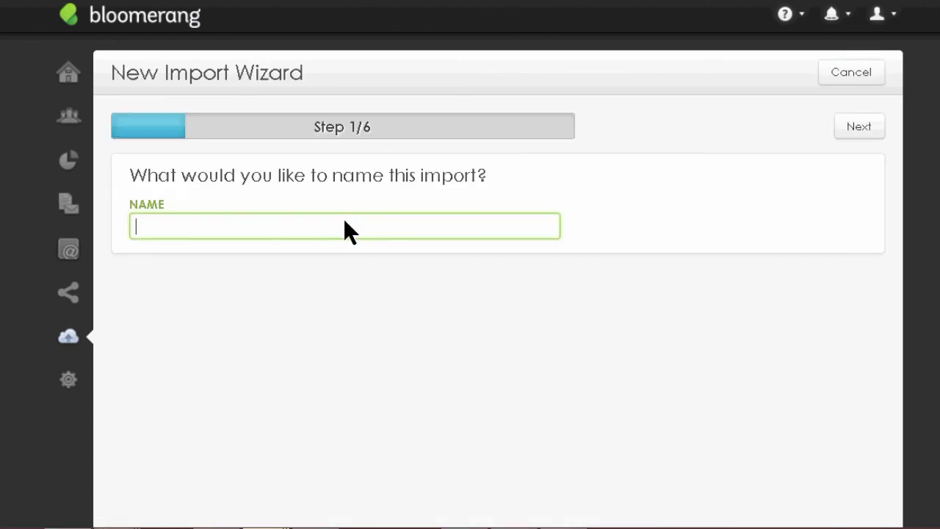
{"action": "type", "text": "event "}
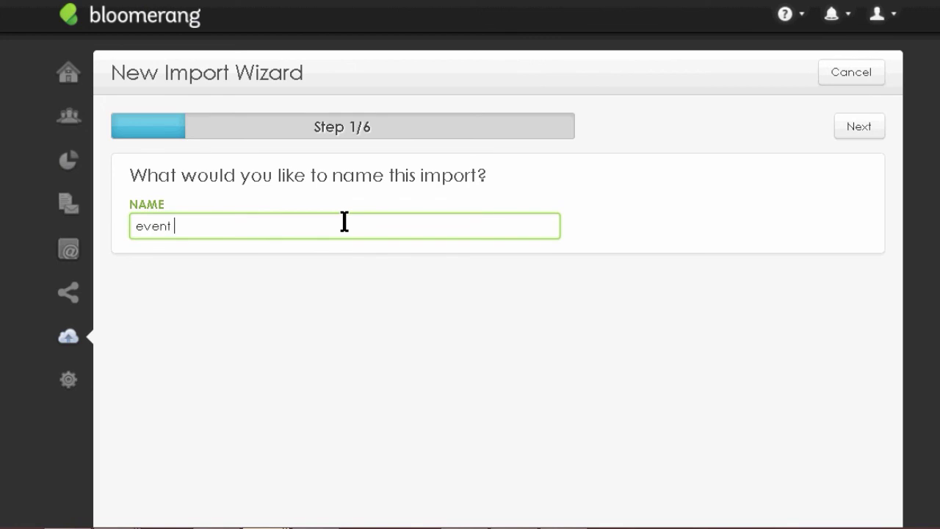
{"action": "type", "text": "followup"}
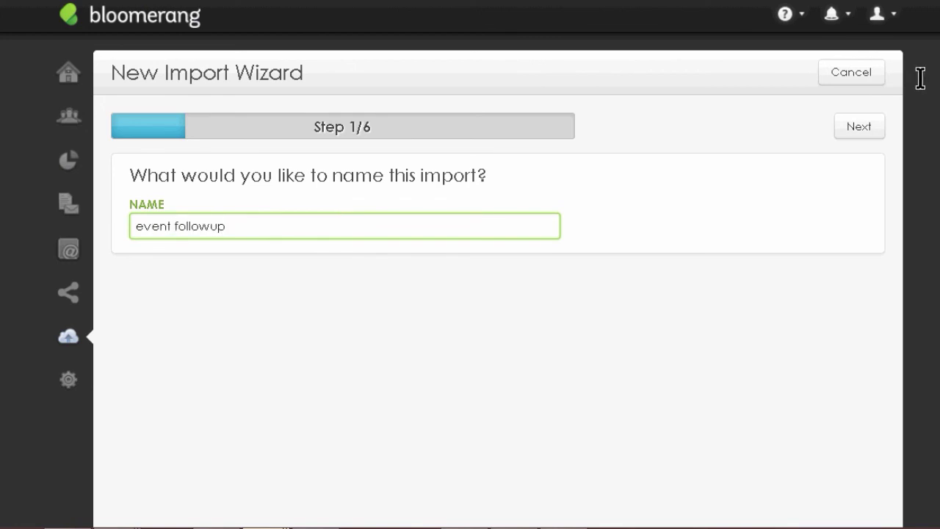
{"action": "left_click", "coordinate": [859, 128]}
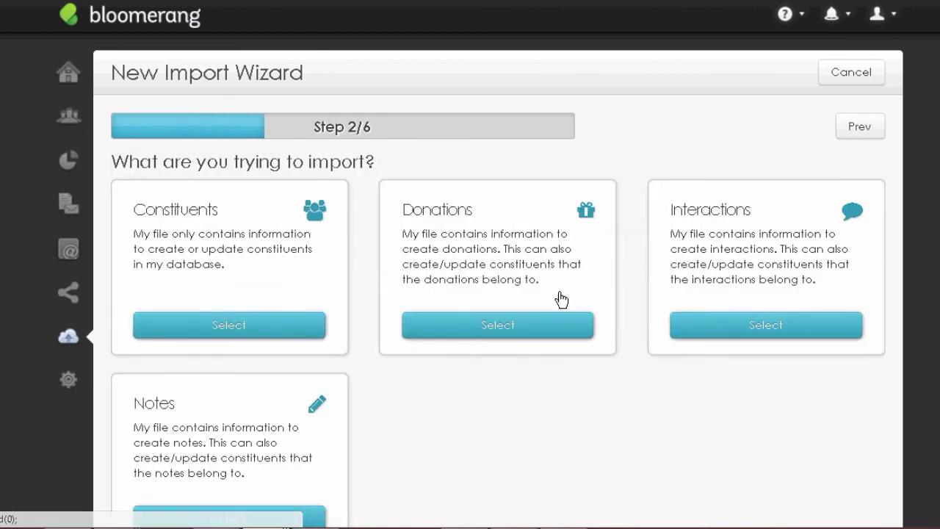
Step: Set the import to Interactions for Individual constituents and upload the newly saved Major Gift Prospect CSV file
{"action": "left_click", "coordinate": [719, 329]}
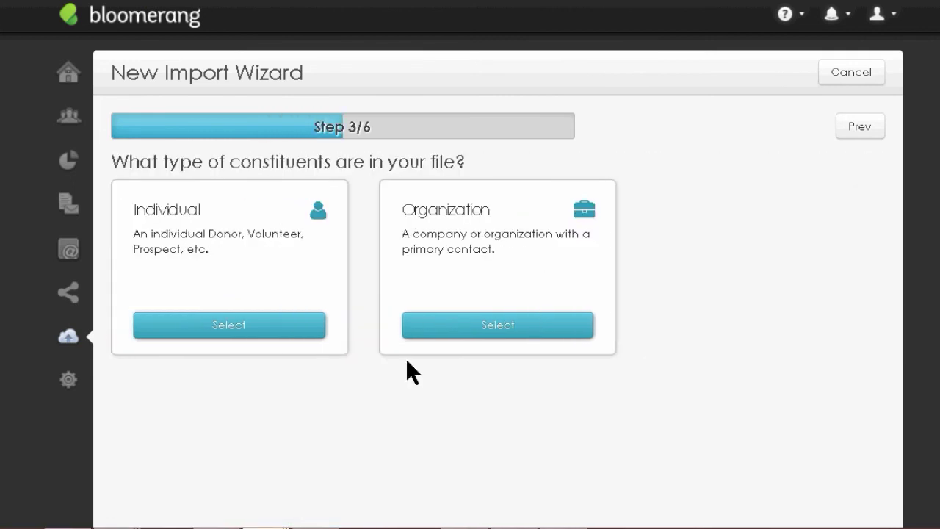
{"action": "left_click", "coordinate": [269, 330]}
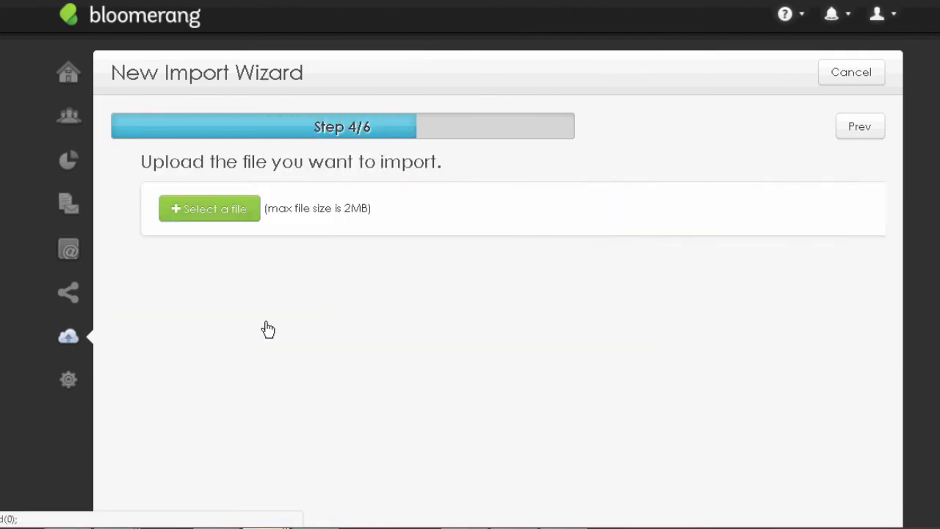
{"action": "left_click", "coordinate": [179, 208]}
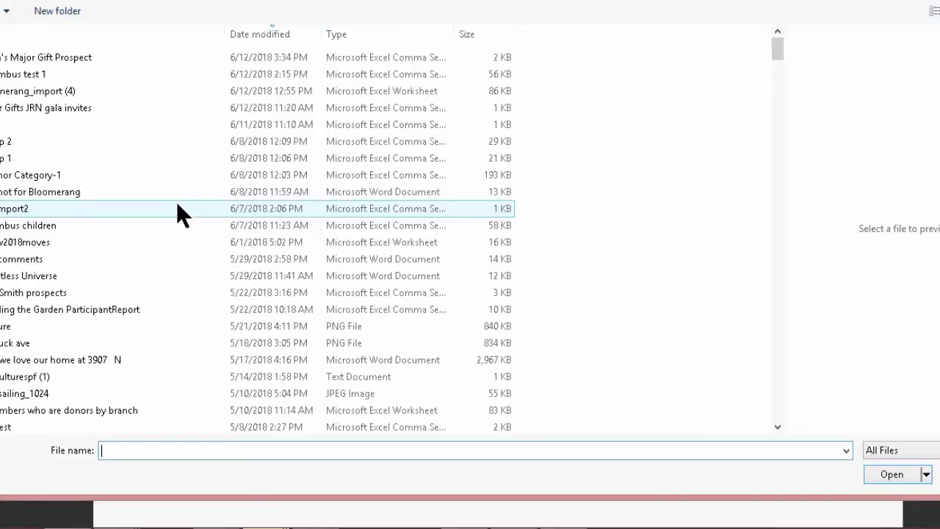
{"action": "double_click", "coordinate": [40, 59]}
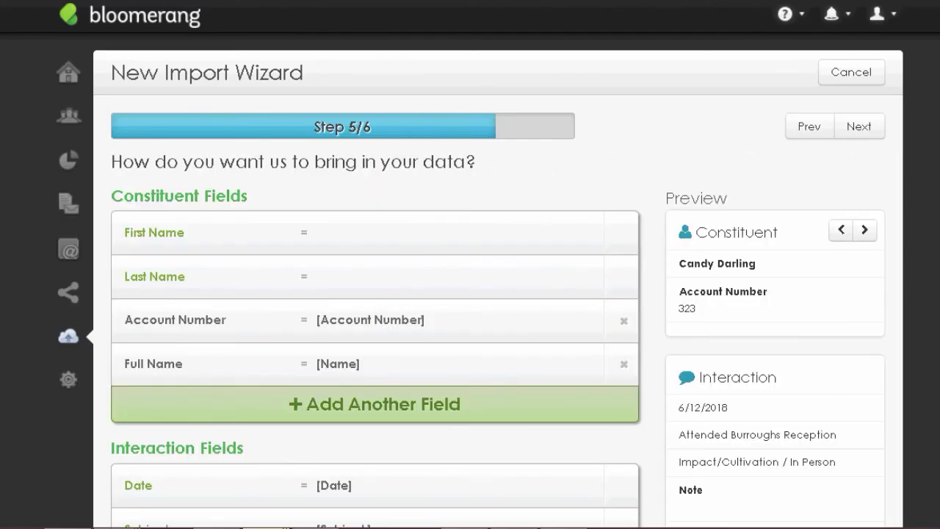
Step: Review the constituent and interaction field mappings, preview the second constituent's record, and accept the mappings
{"action": "left_click_drag", "start_coordinate": [624, 79], "coordinate": [668, 149]}
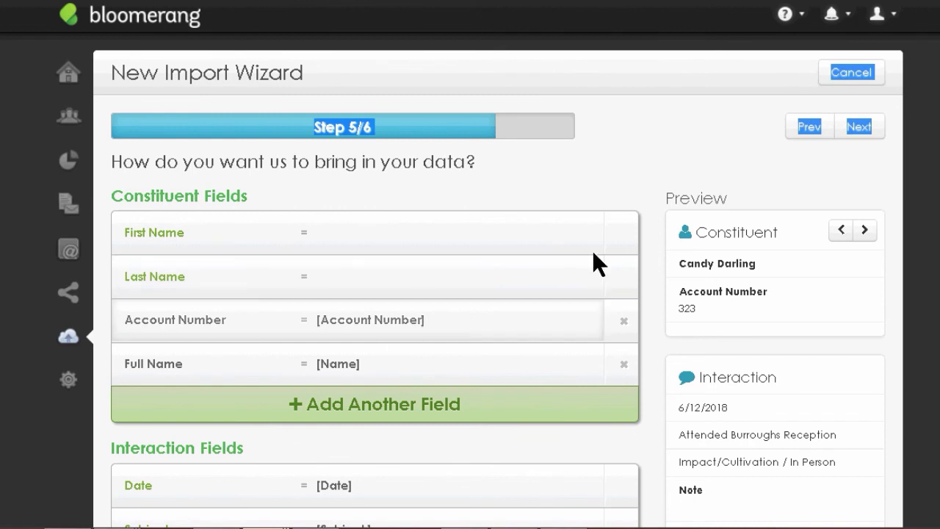
{"action": "scroll", "coordinate": [375, 294], "scroll_direction": "down", "scroll_amount": 3}
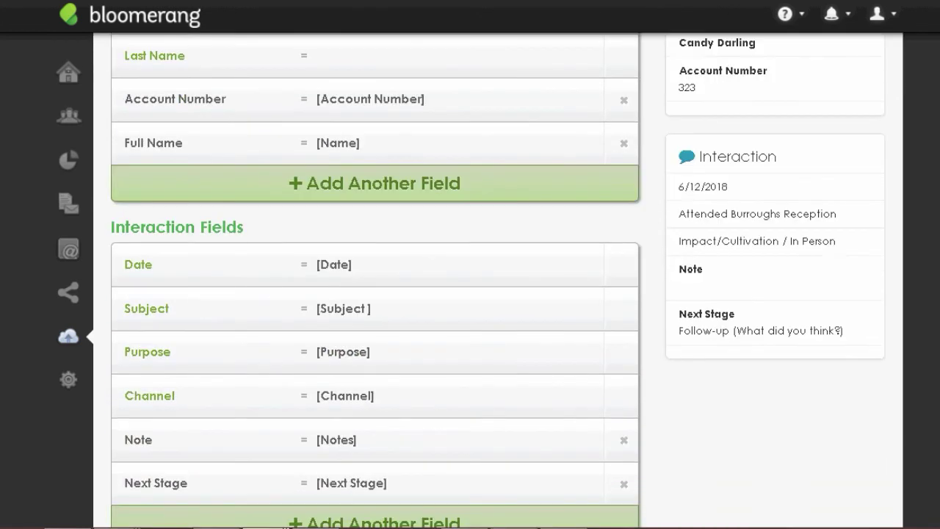
{"action": "scroll", "coordinate": [381, 477], "scroll_direction": "down", "scroll_amount": 1}
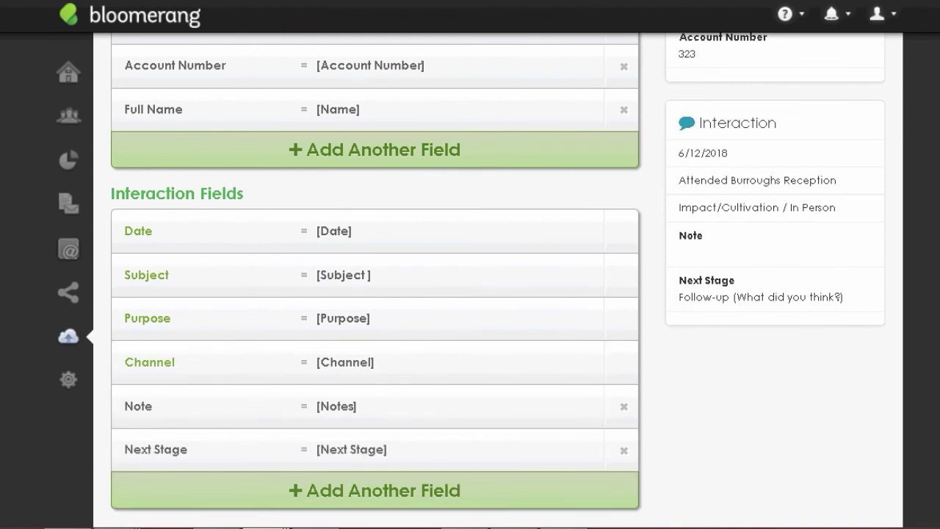
{"action": "scroll", "coordinate": [497, 281], "scroll_direction": "up", "scroll_amount": 1}
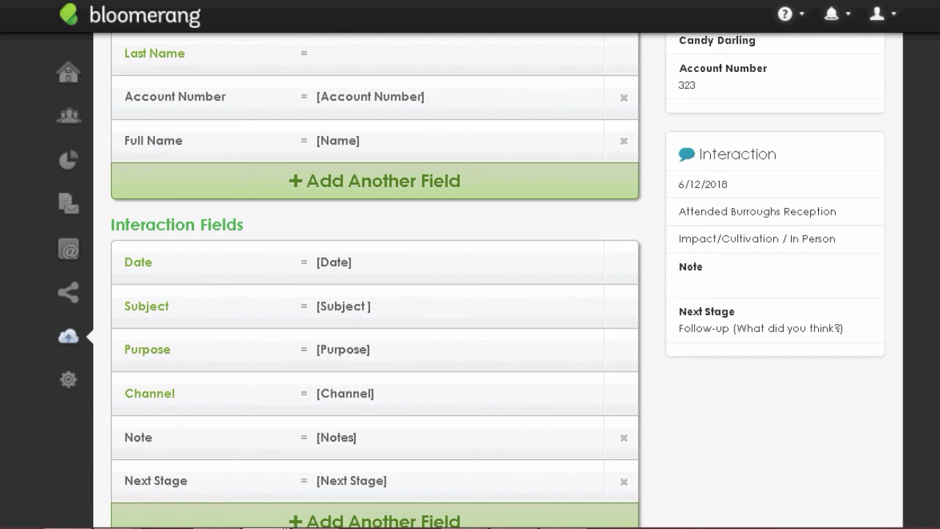
{"action": "scroll", "coordinate": [497, 281], "scroll_direction": "up", "scroll_amount": 2}
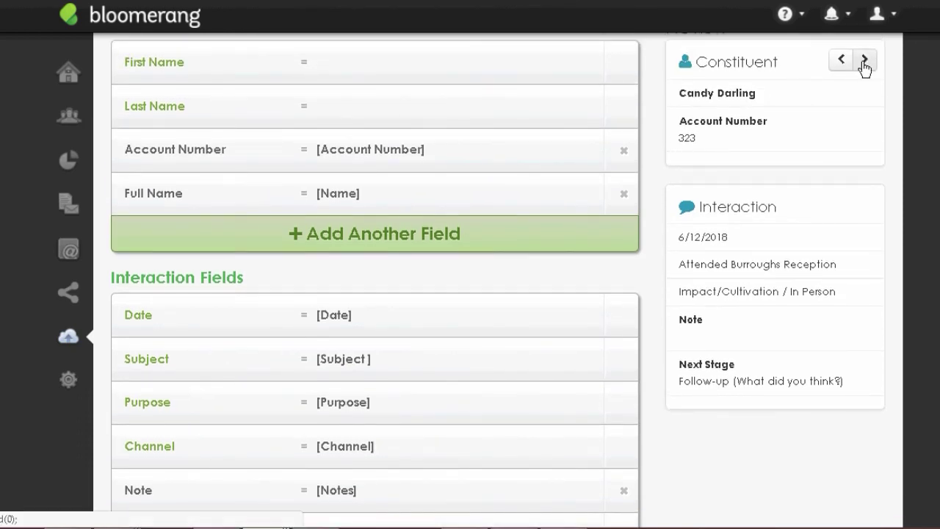
{"action": "left_click", "coordinate": [863, 61]}
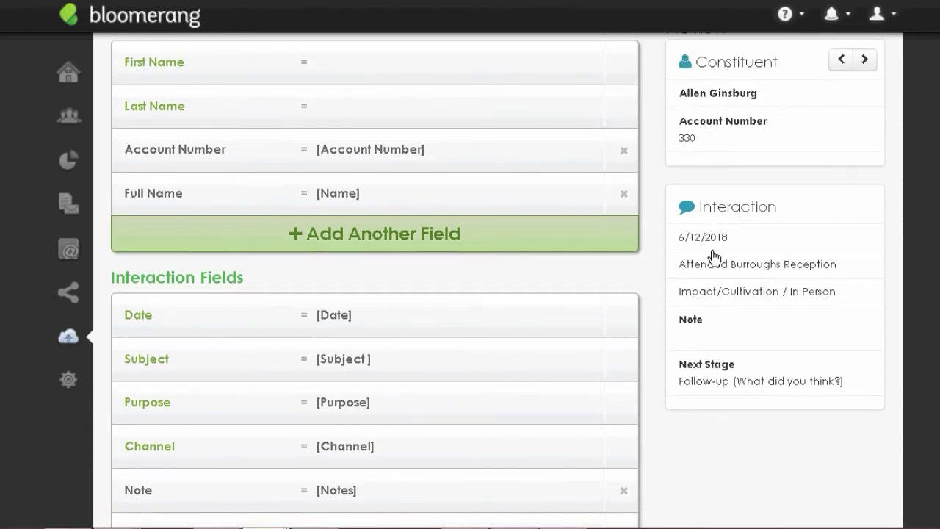
{"action": "scroll", "coordinate": [497, 280], "scroll_direction": "up", "scroll_amount": 3}
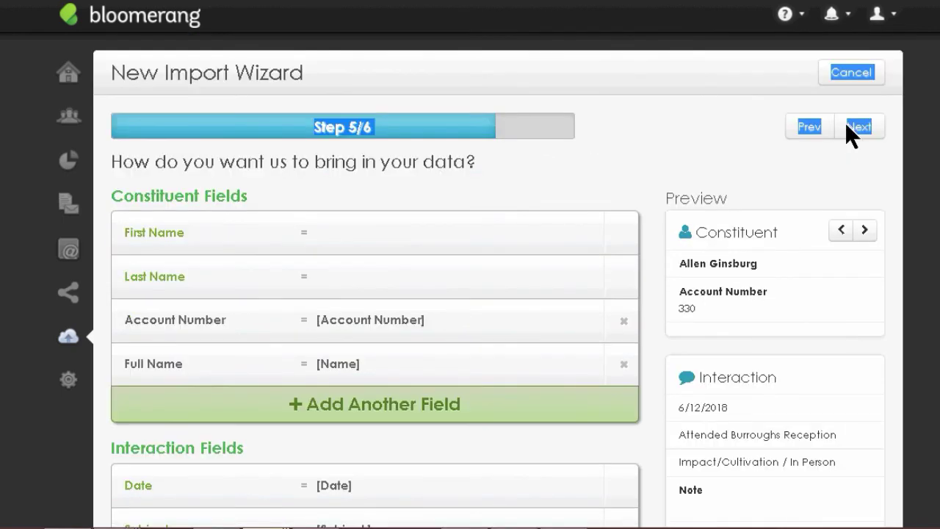
{"action": "left_click", "coordinate": [859, 127]}
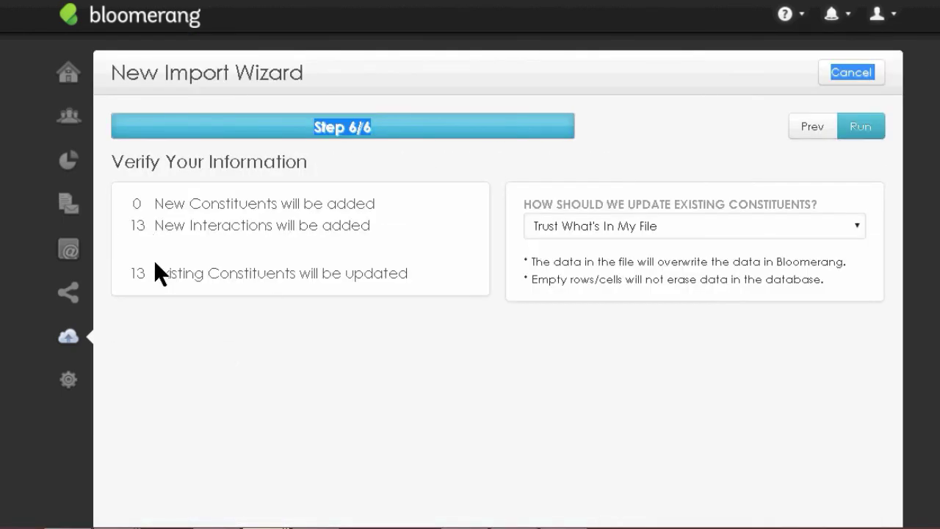
Step: Check the summary of constituents and interactions to import, and run the import with confirmation
{"action": "left_click_drag", "start_coordinate": [156, 203], "coordinate": [380, 204]}
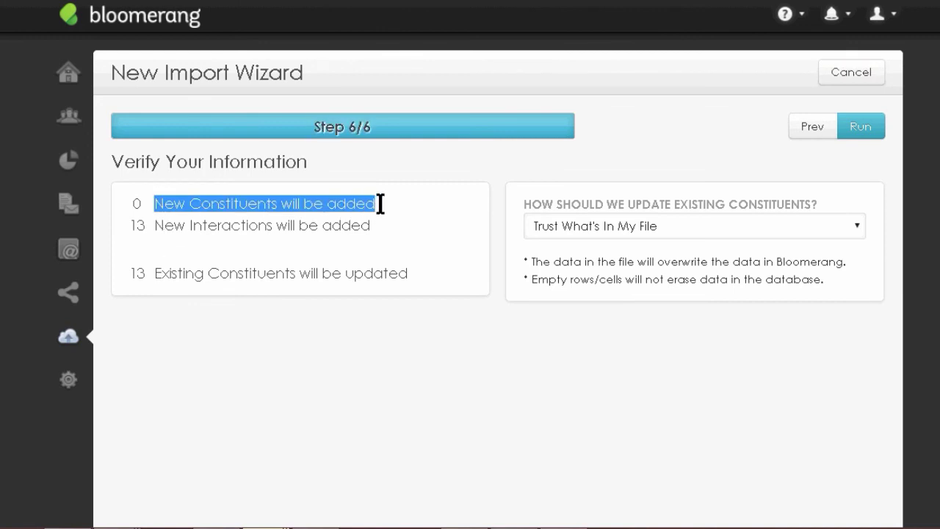
{"action": "left_click", "coordinate": [155, 274]}
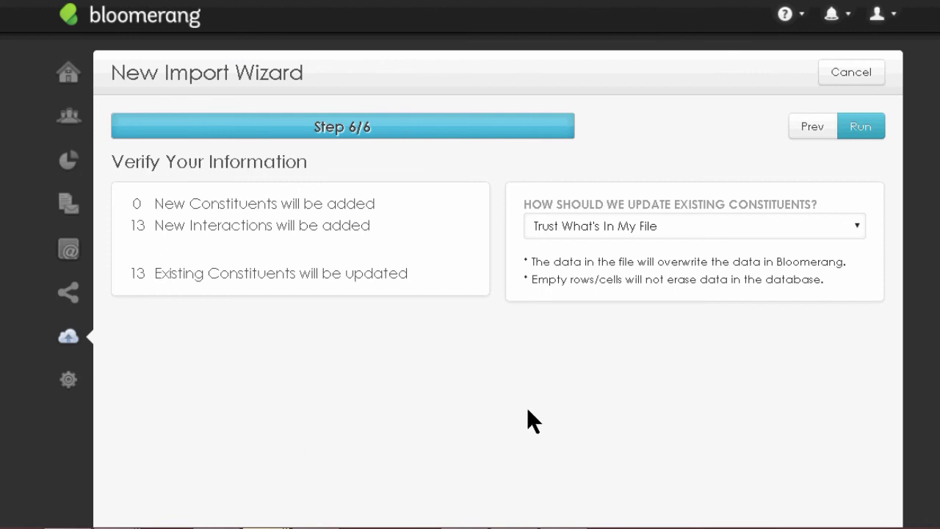
{"action": "left_click", "coordinate": [859, 126]}
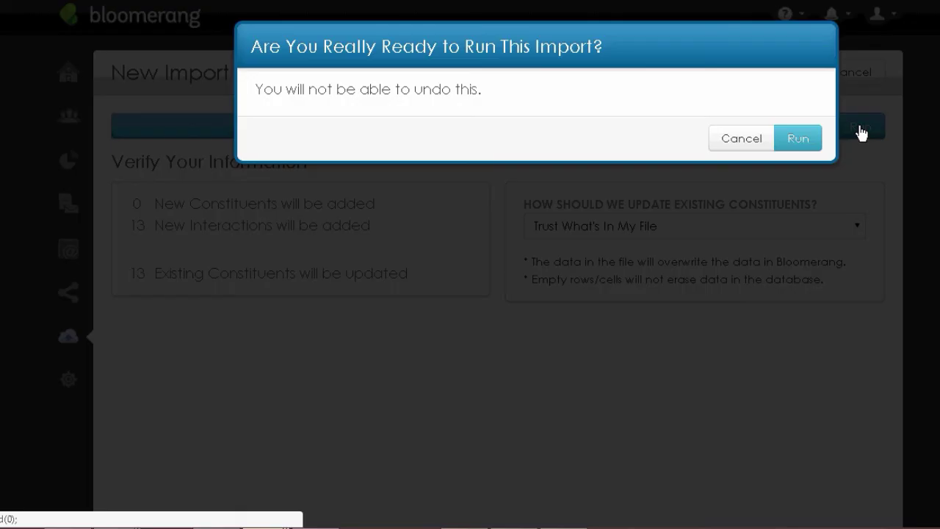
{"action": "left_click", "coordinate": [797, 139]}
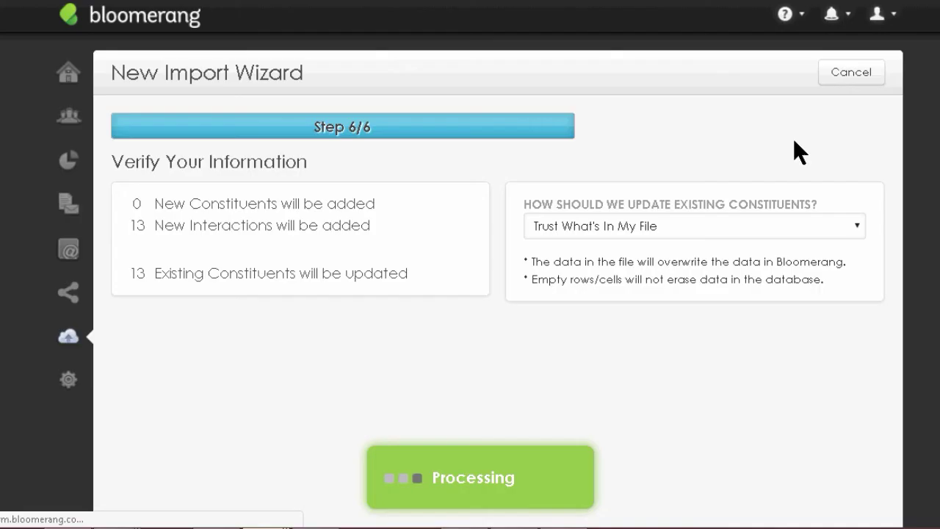